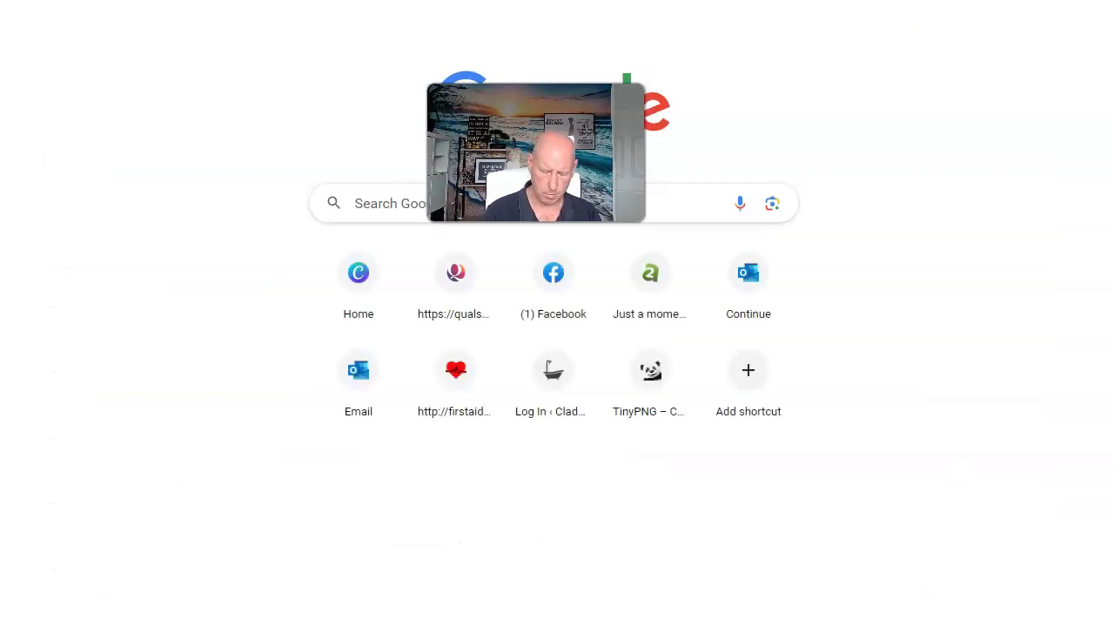
Open Localo and examine the keyword rankings listed for the First Aid and Safety Training location.
key("Return")
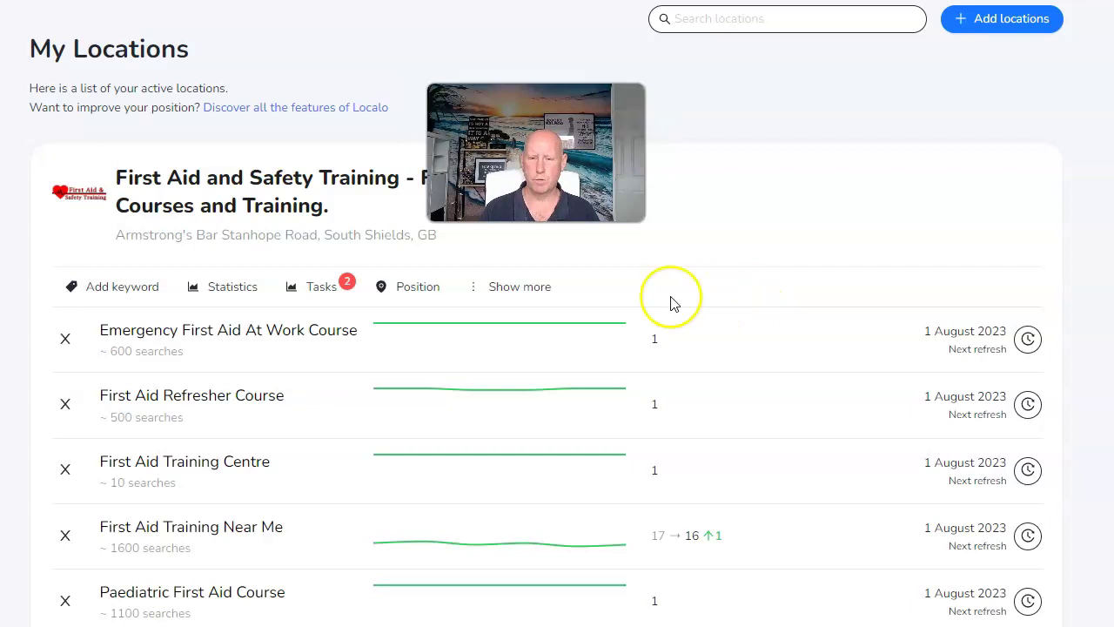
scroll(662, 322, "down", 1)
scroll(659, 331, "down", 3)
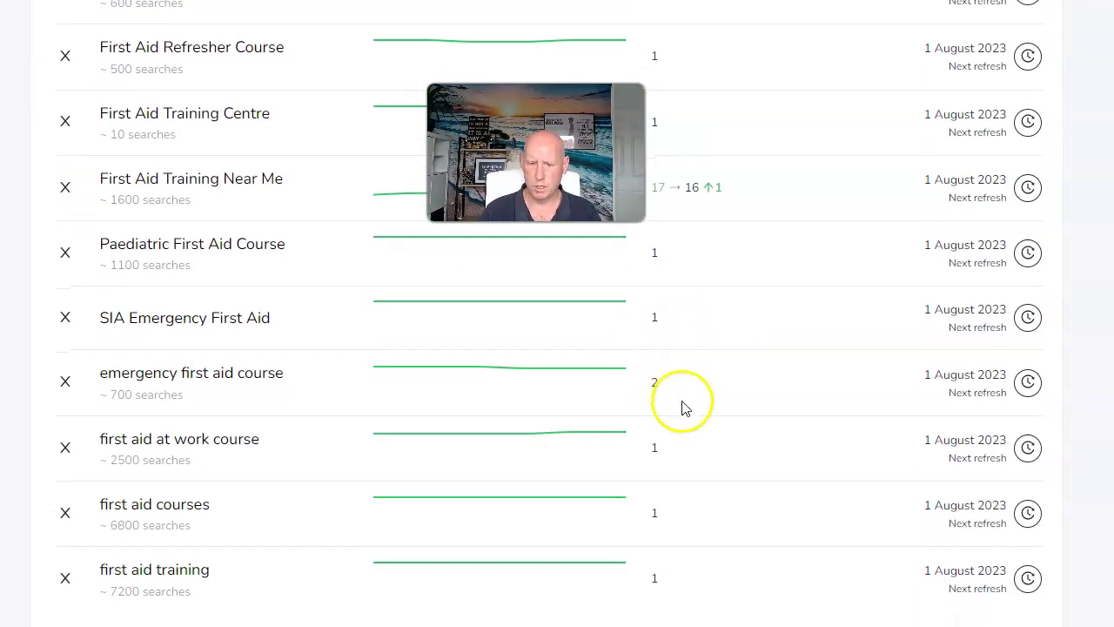
scroll(684, 403, "down", 2)
scroll(685, 403, "up", 2)
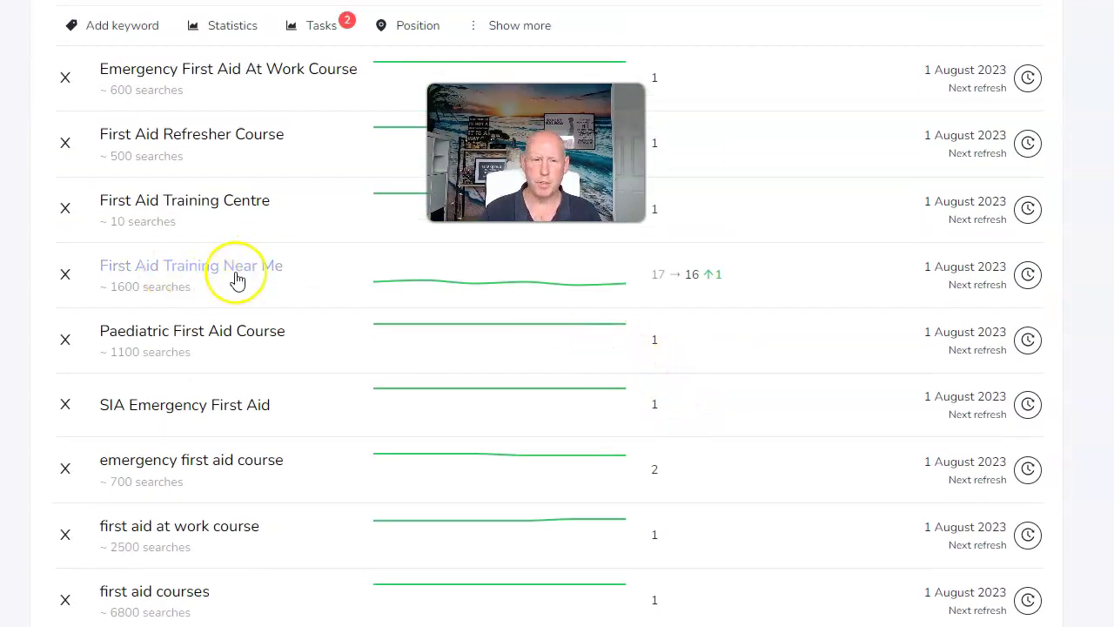
scroll(689, 328, "down", 3)
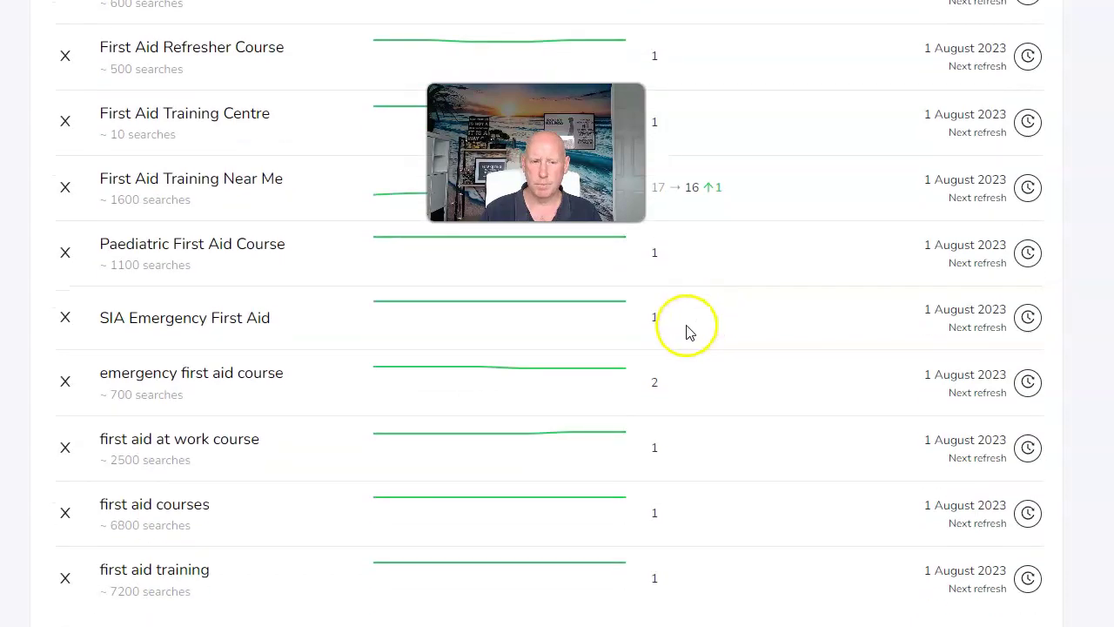
scroll(652, 361, "up", 1)
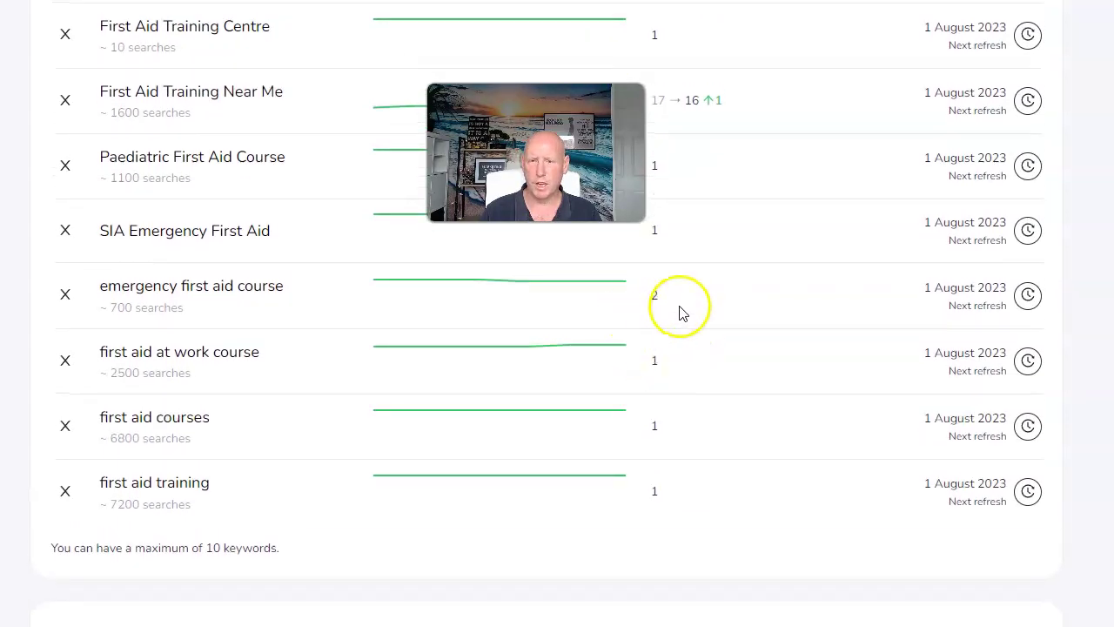
scroll(775, 295, "up", 3)
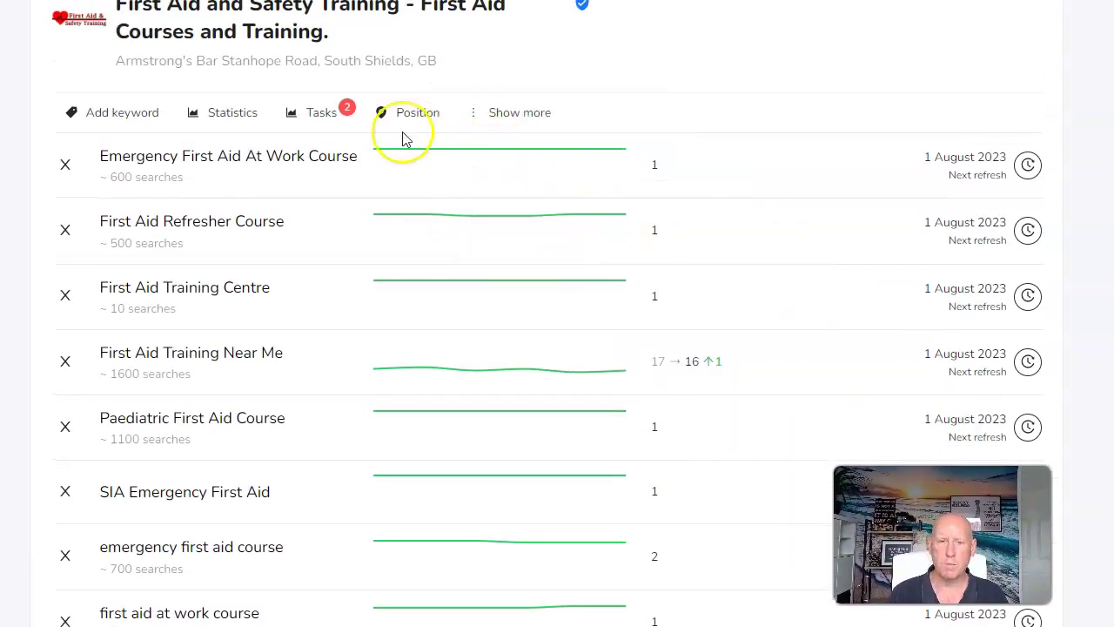
Open the location's weekly tasks and expand the Create and schedule a Google post task to its picture upload area.
left_click(324, 118)
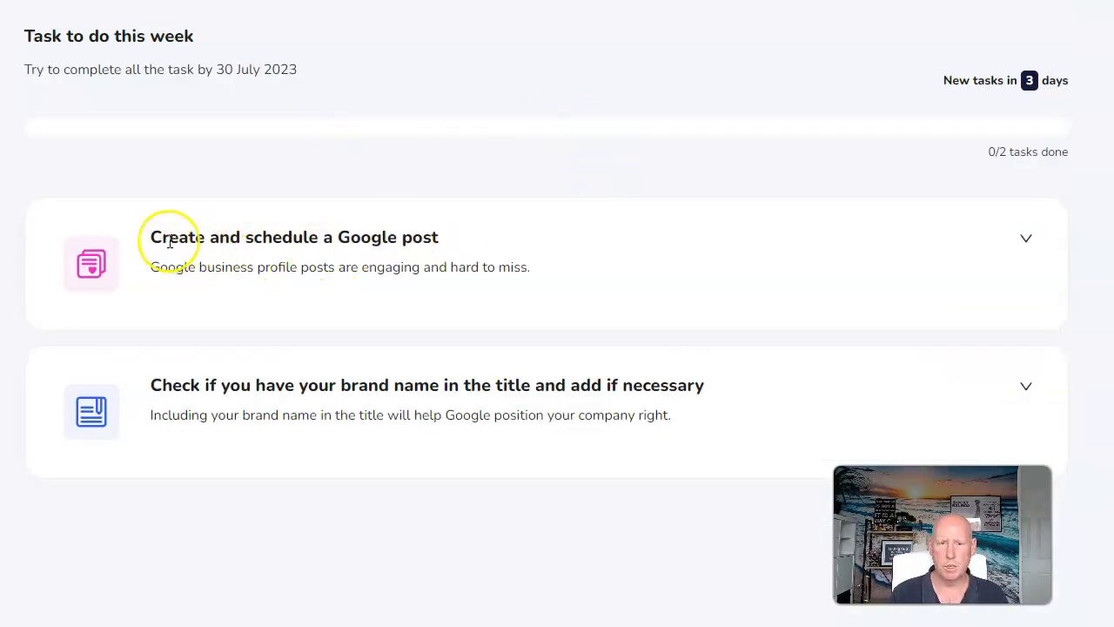
left_click(1026, 238)
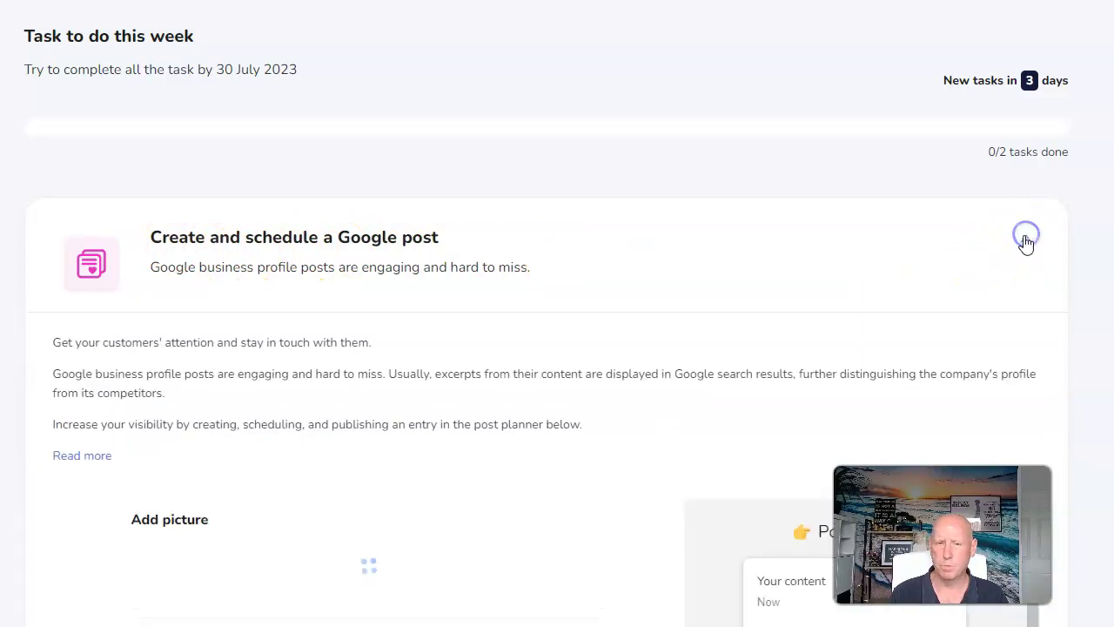
scroll(557, 316, "down", 3)
left_click(213, 347)
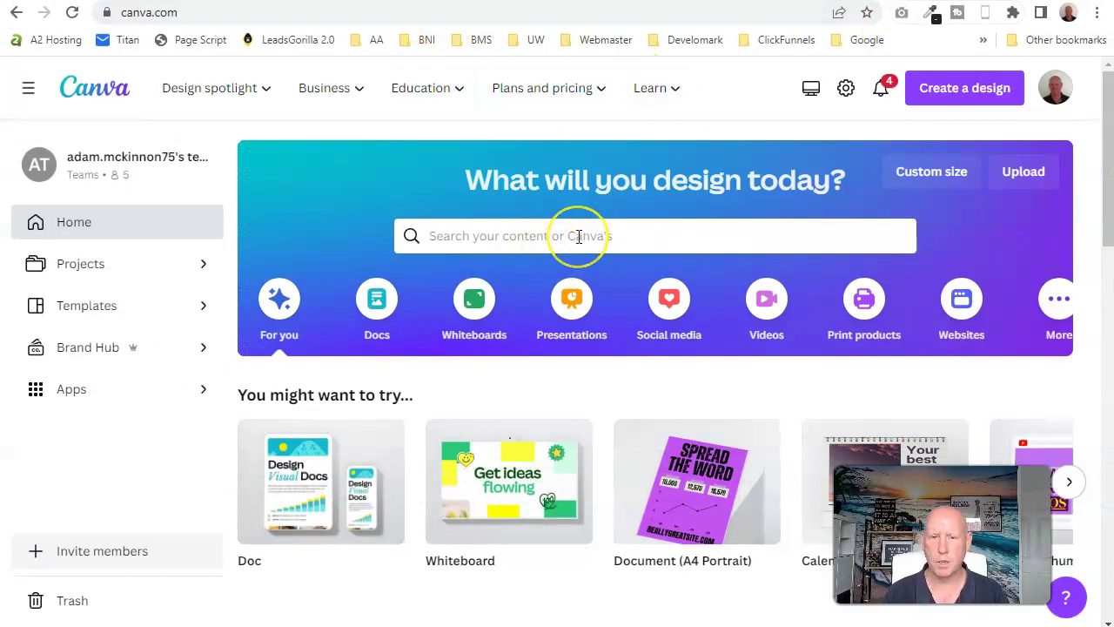
Switch to Canva and create a new custom-size design of 800 × 800 px.
left_click(939, 99)
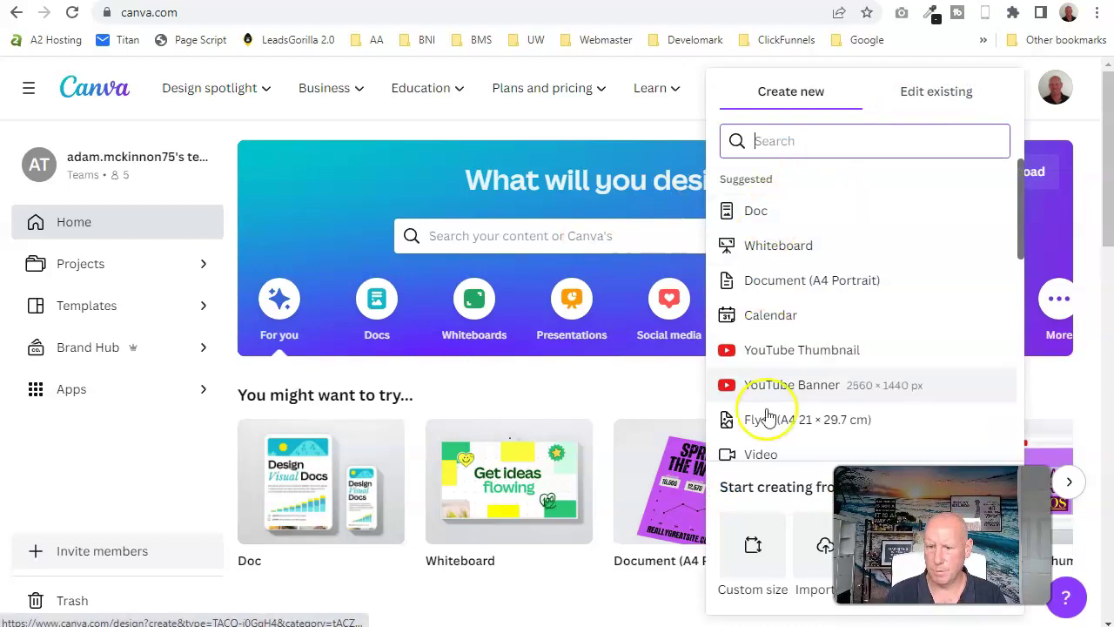
left_click(753, 544)
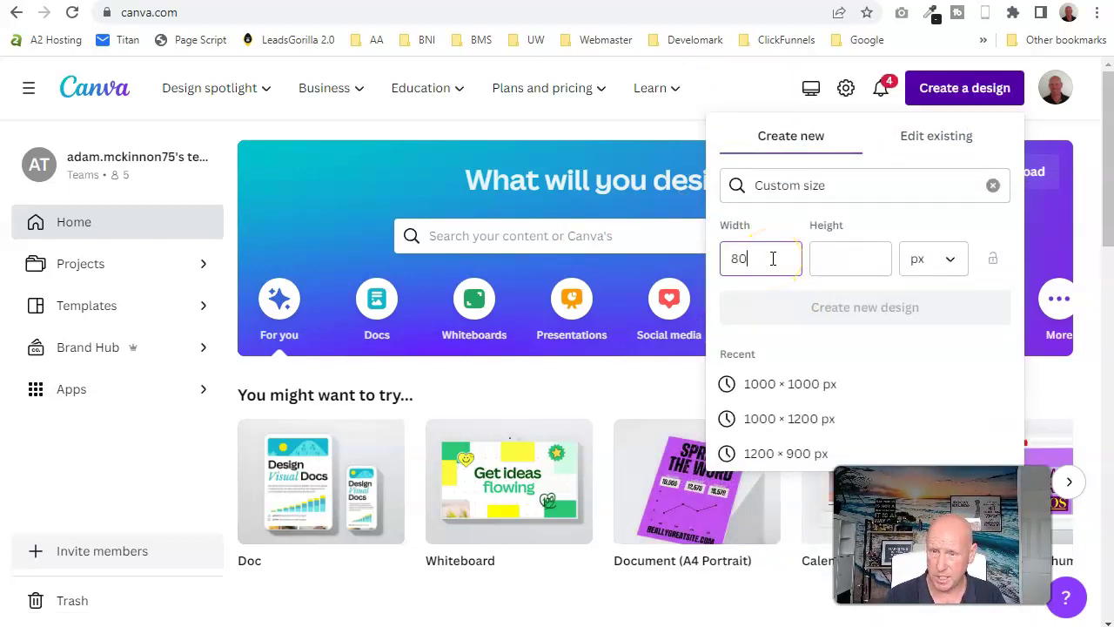
left_click(852, 262)
type("800")
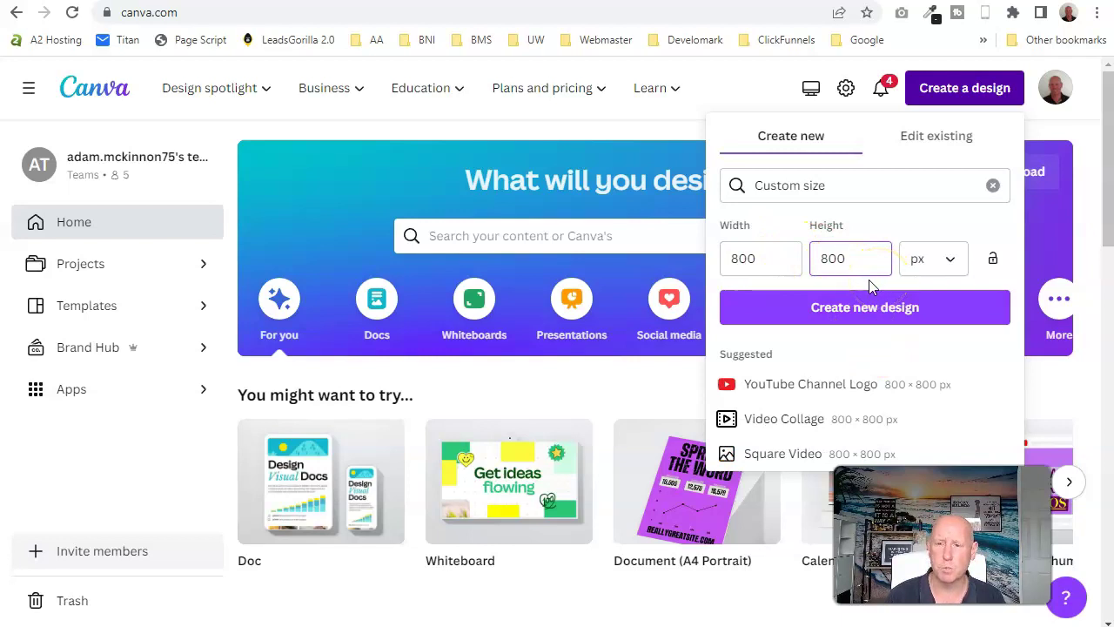
left_click(859, 307)
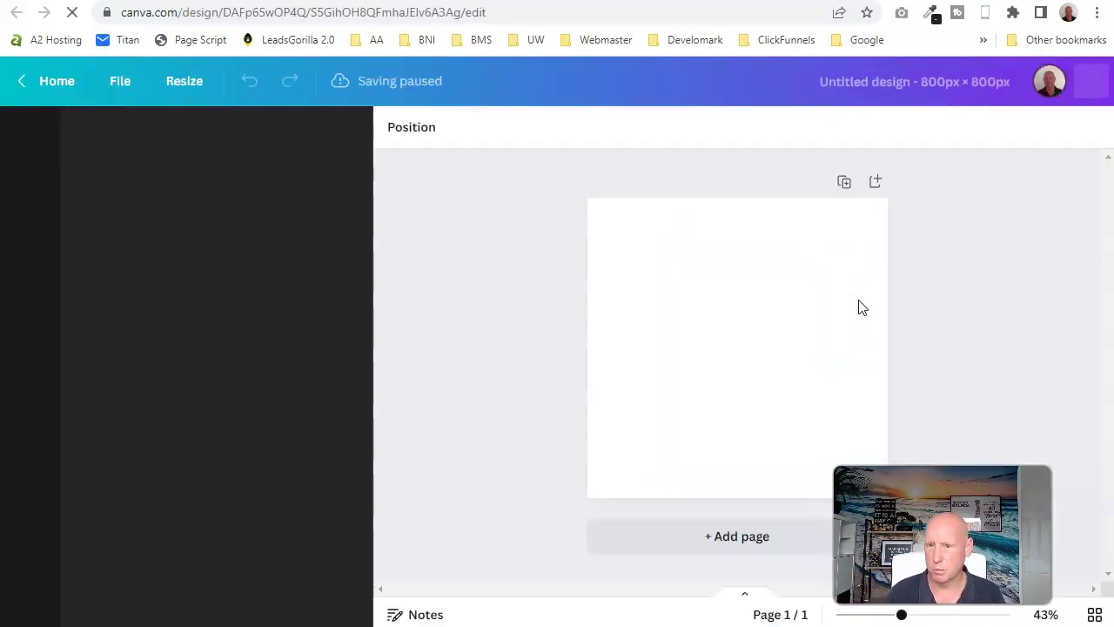
left_click(801, 296)
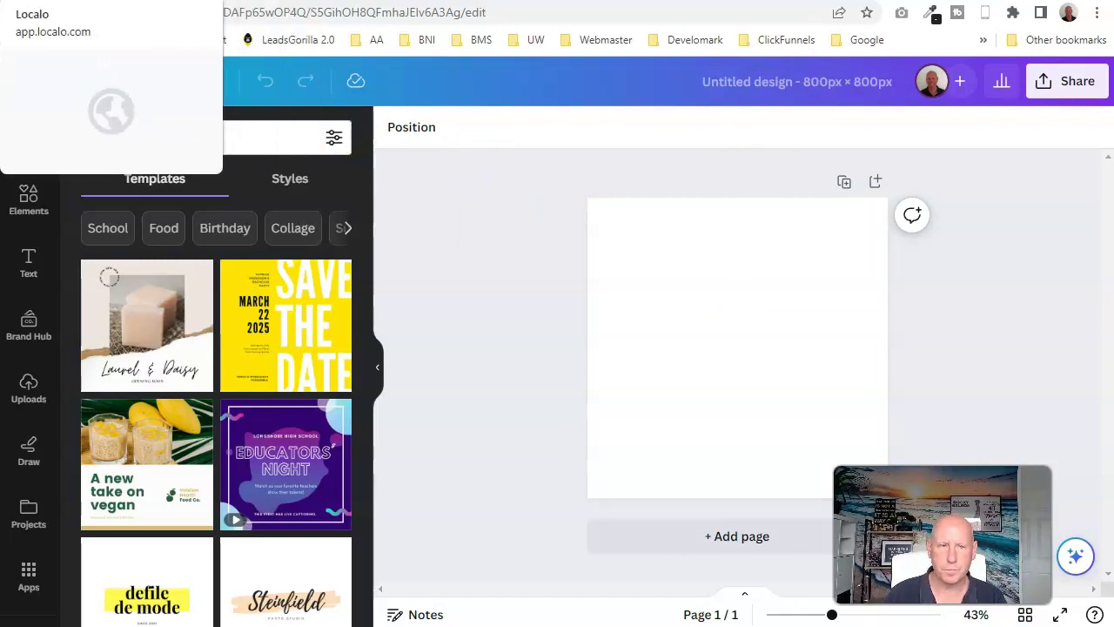
Search Canva's photo library for "accident at work".
scroll(27, 405, "down", 2)
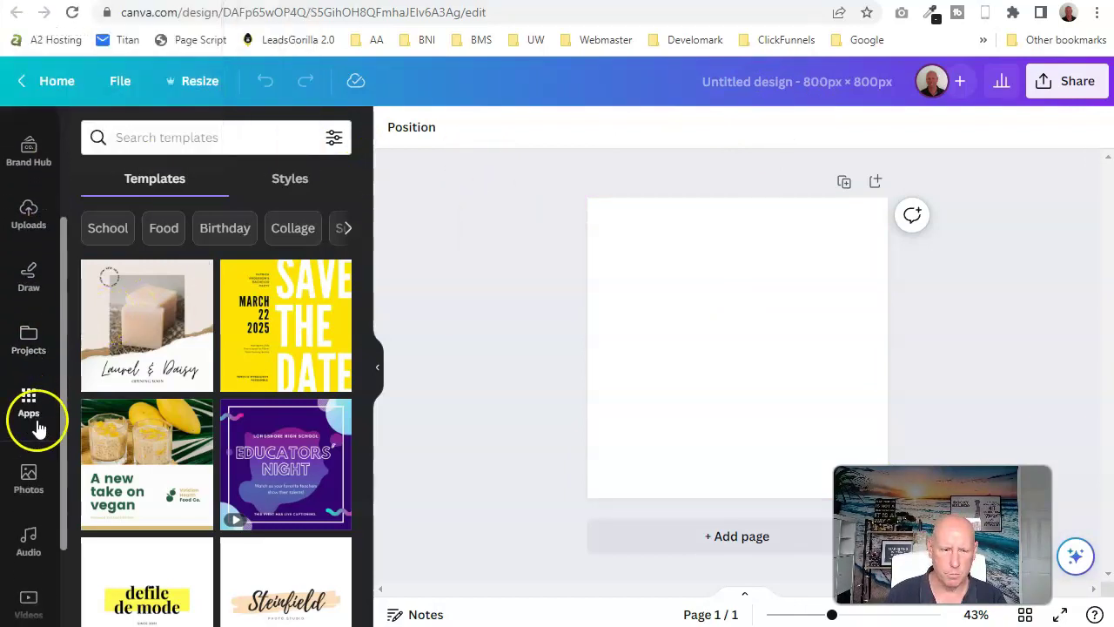
left_click(29, 477)
left_click(219, 142)
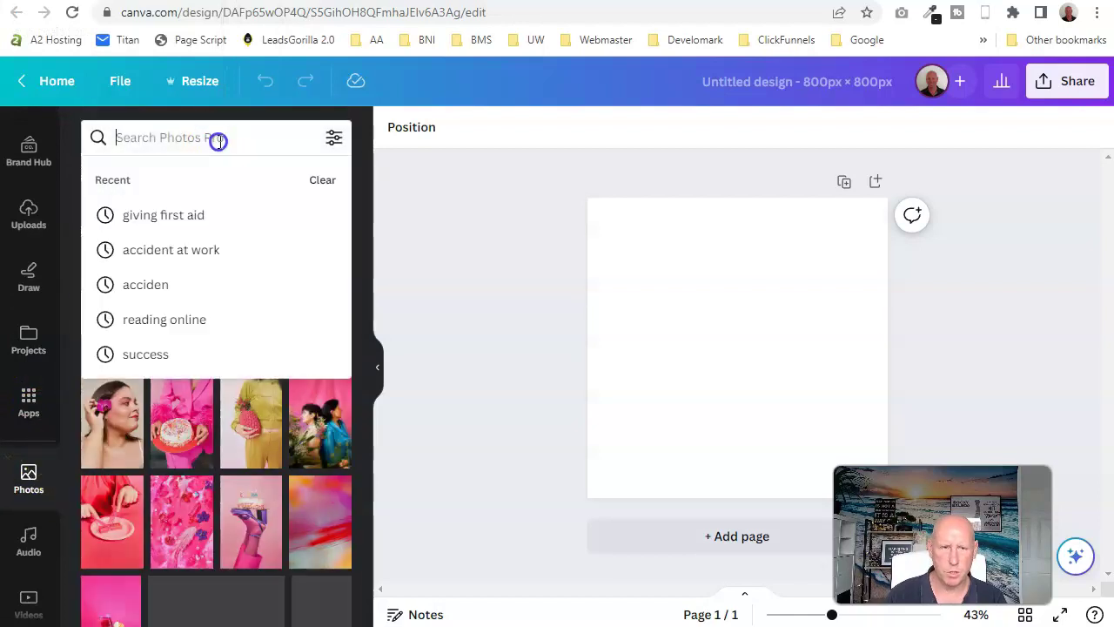
type("acci")
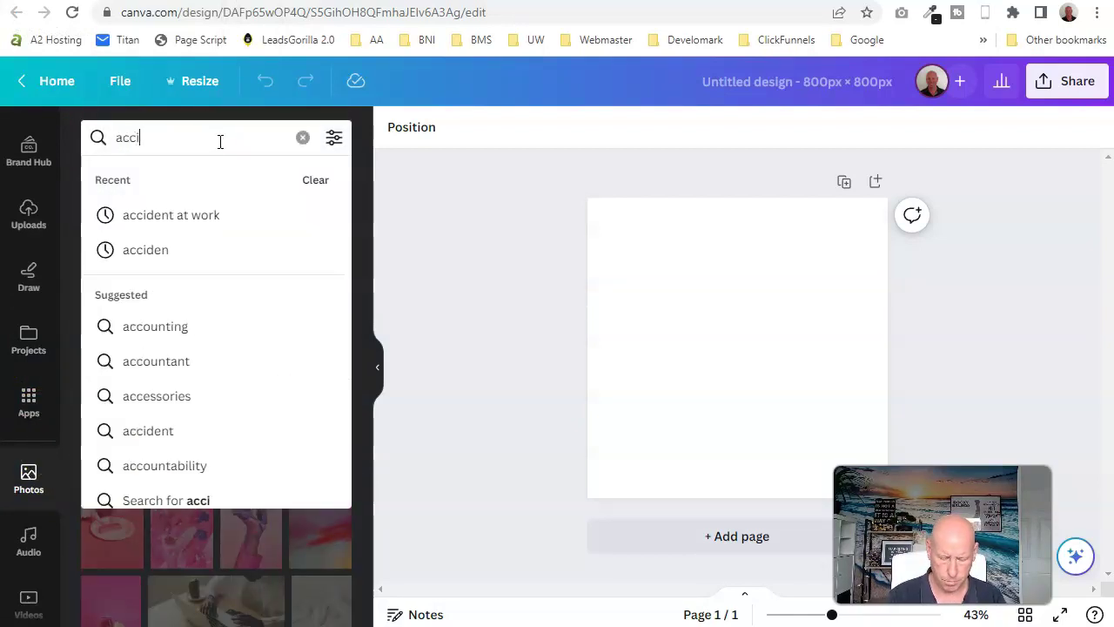
type("dent at wor")
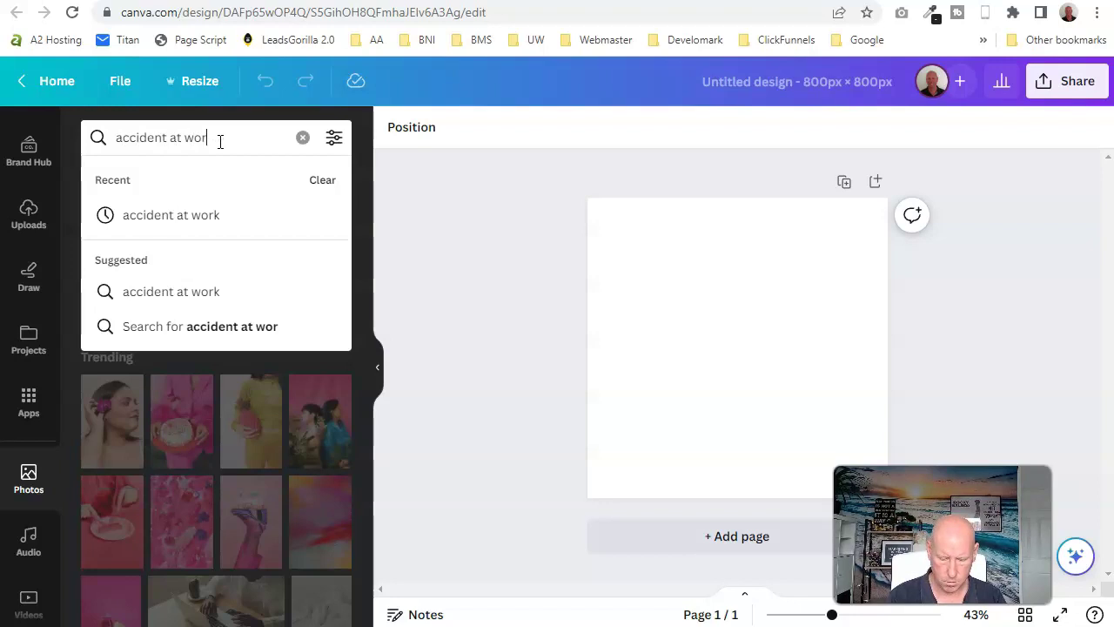
type("k")
key("Return")
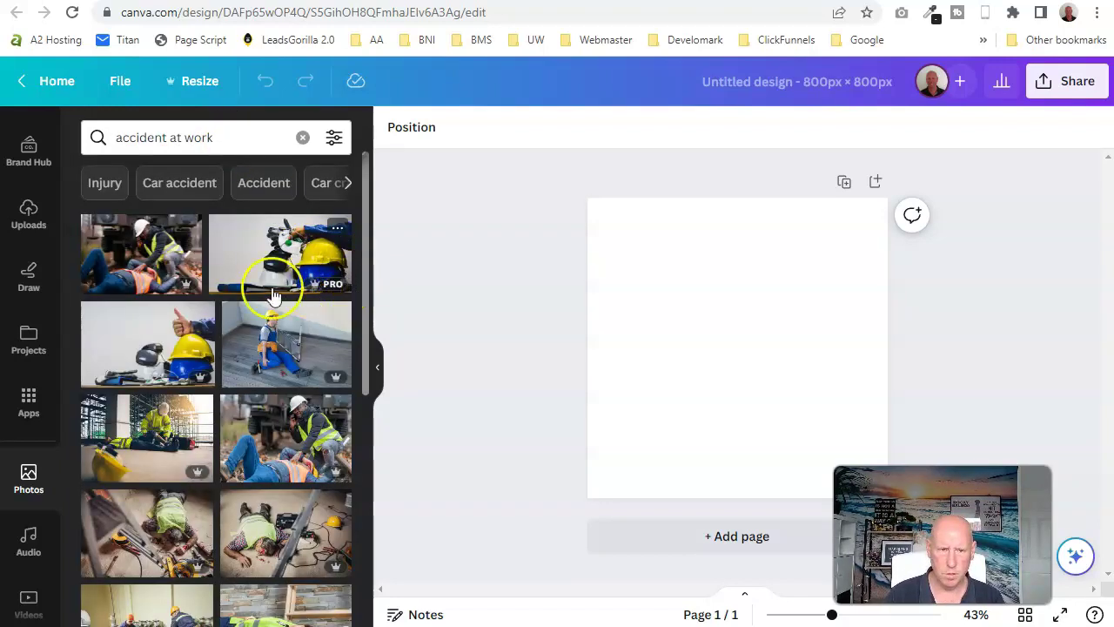
Add the photo of the white-helmeted worker phoning beside an injured colleague and set it as the page background.
left_click(174, 256)
right_click(767, 348)
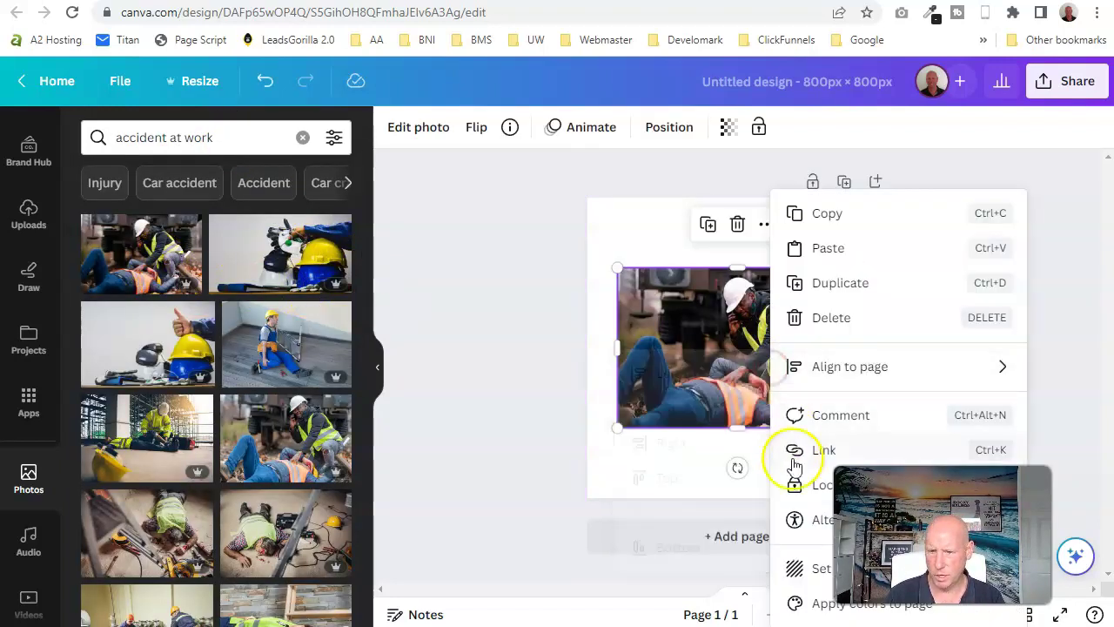
left_click(793, 568)
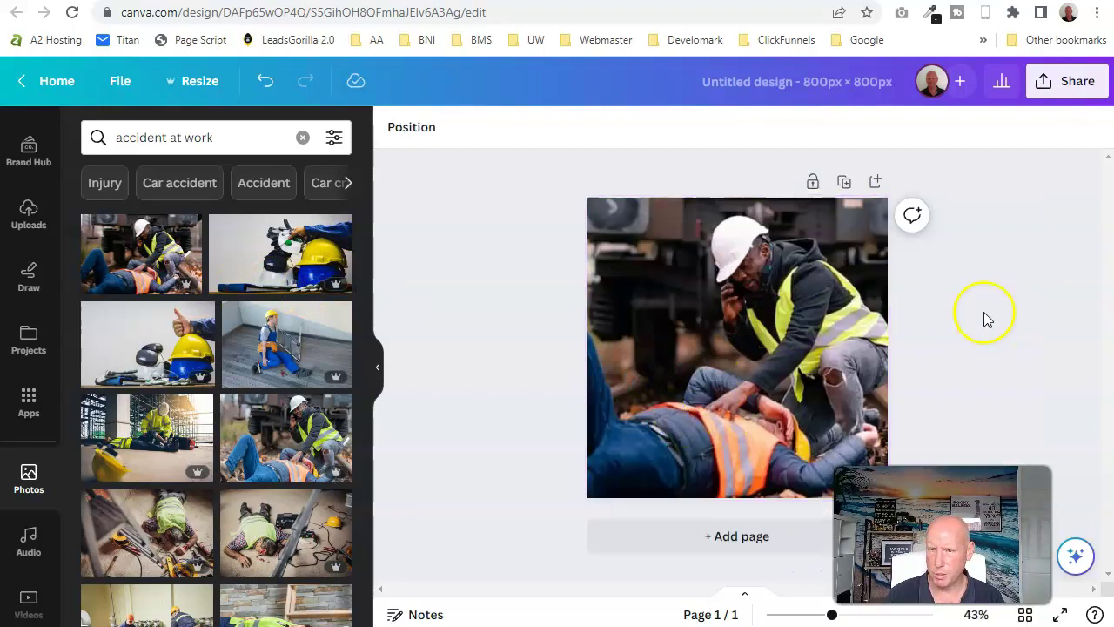
Rename the design "Emergency First Aid At Work Courses and Training".
left_click(810, 81)
type("Emerg")
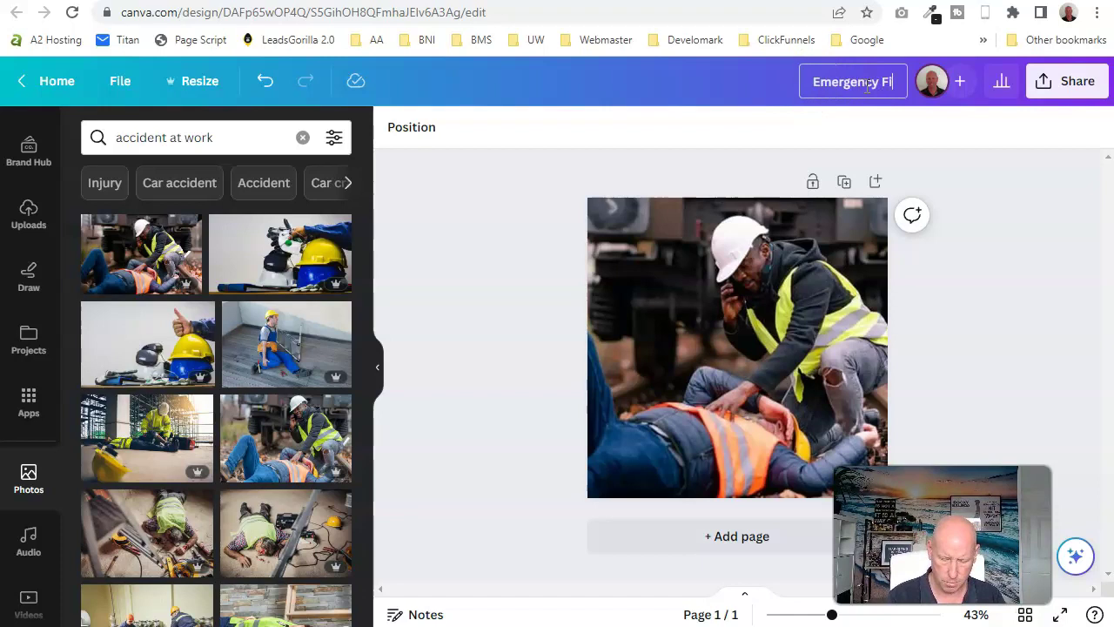
type("ency First Aid At")
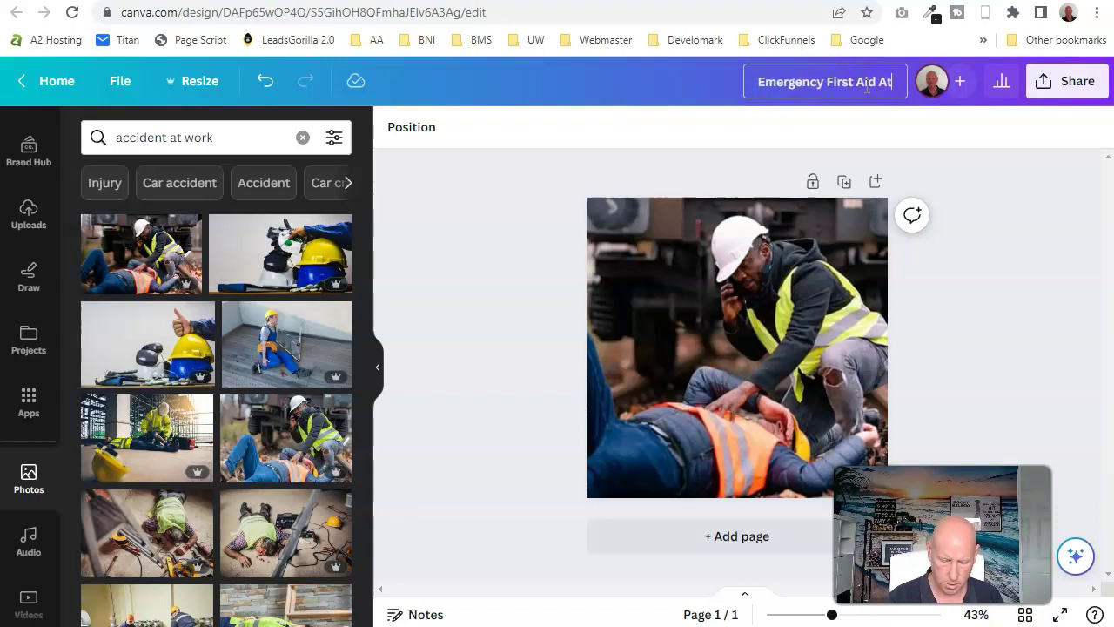
type(" Work")
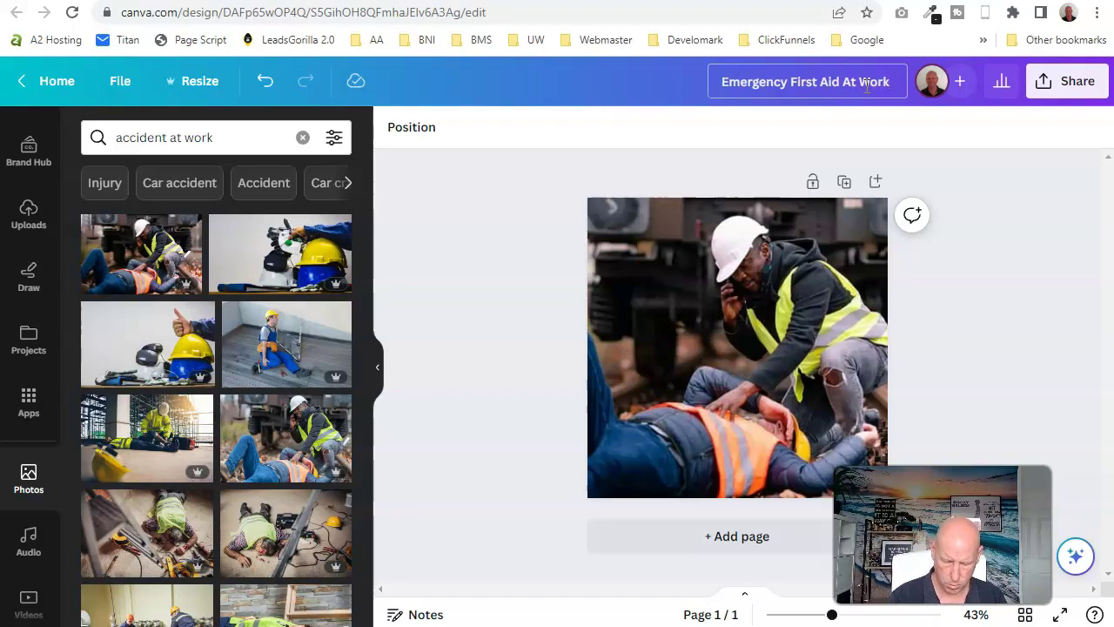
type("r")
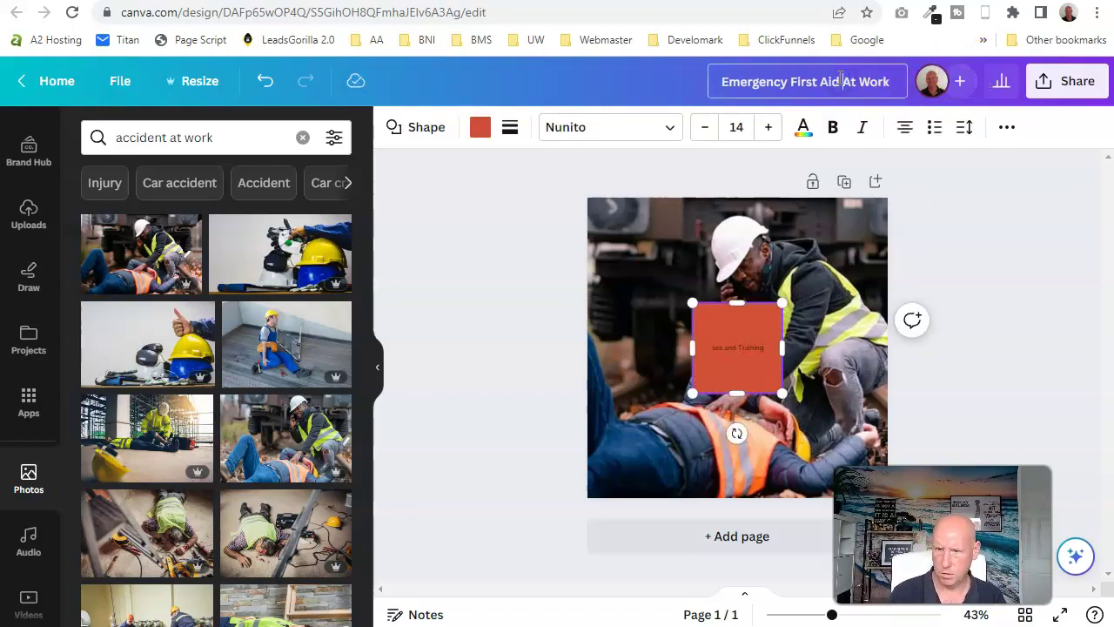
type(" Cou")
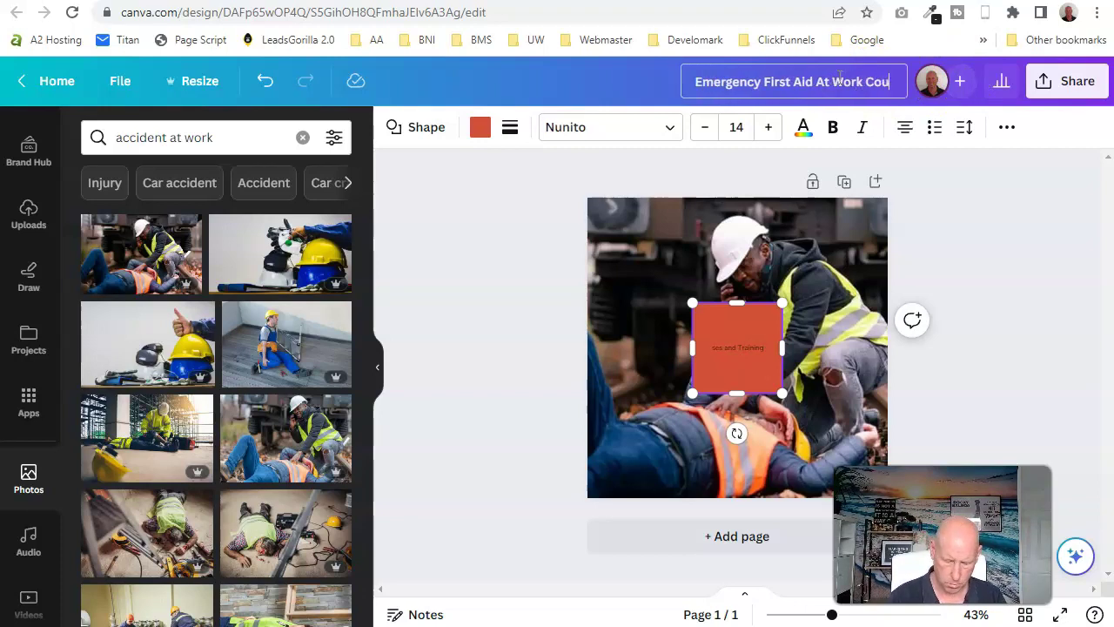
type("rses and Trainign")
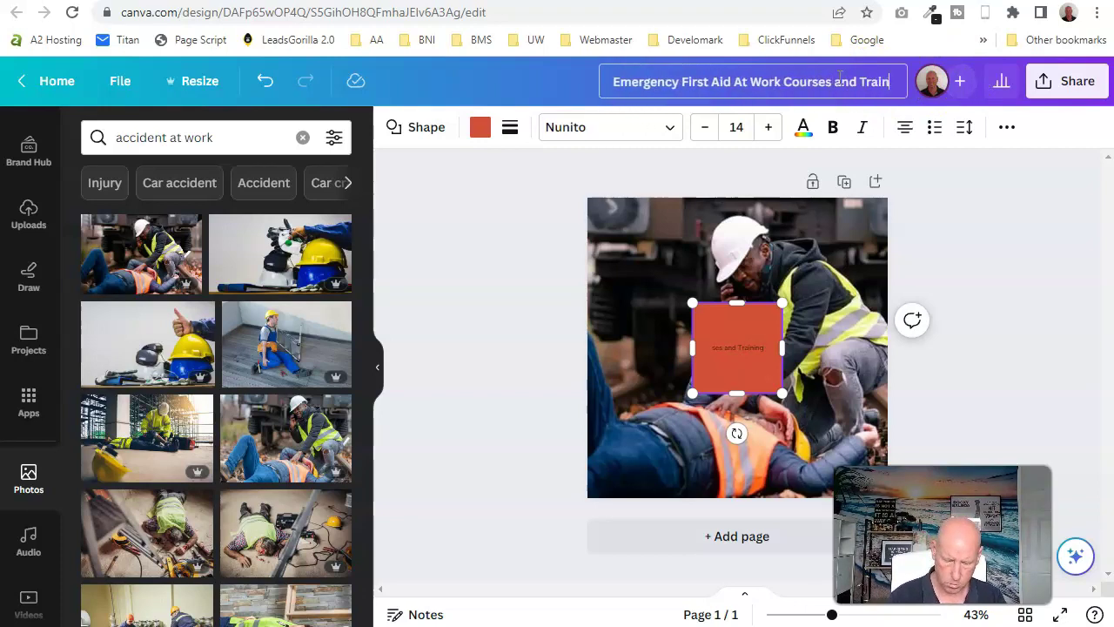
key("BackSpace")
key("BackSpace")
type("ng")
left_click(982, 248)
Download the design as a JPG at 800 × 800 px with quality 80.
left_click(1033, 81)
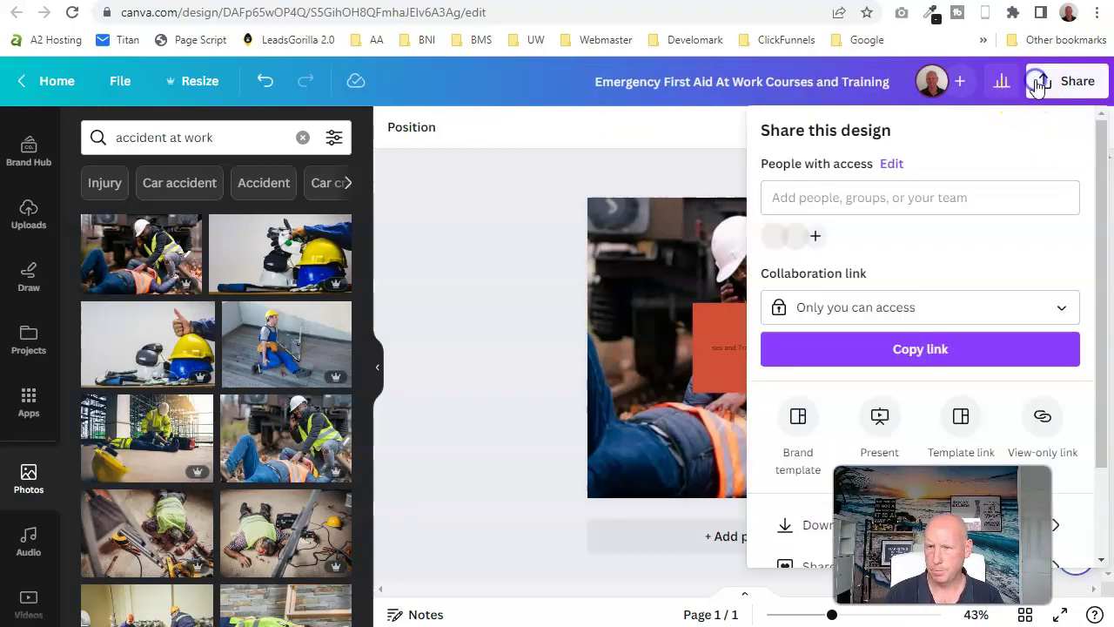
left_click(788, 524)
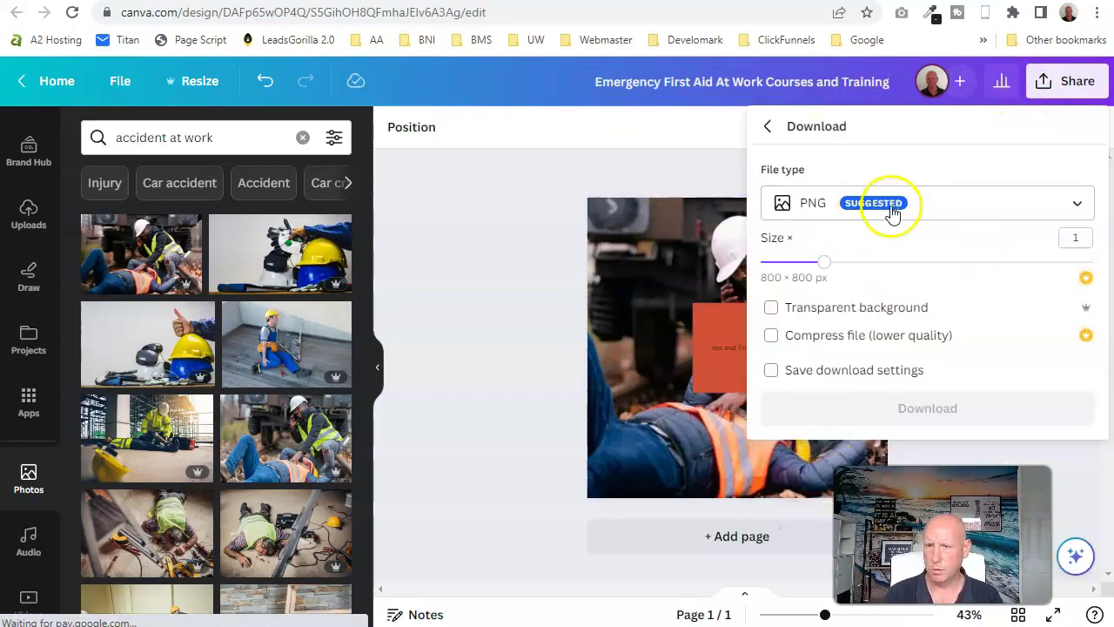
left_click(987, 203)
left_click(911, 261)
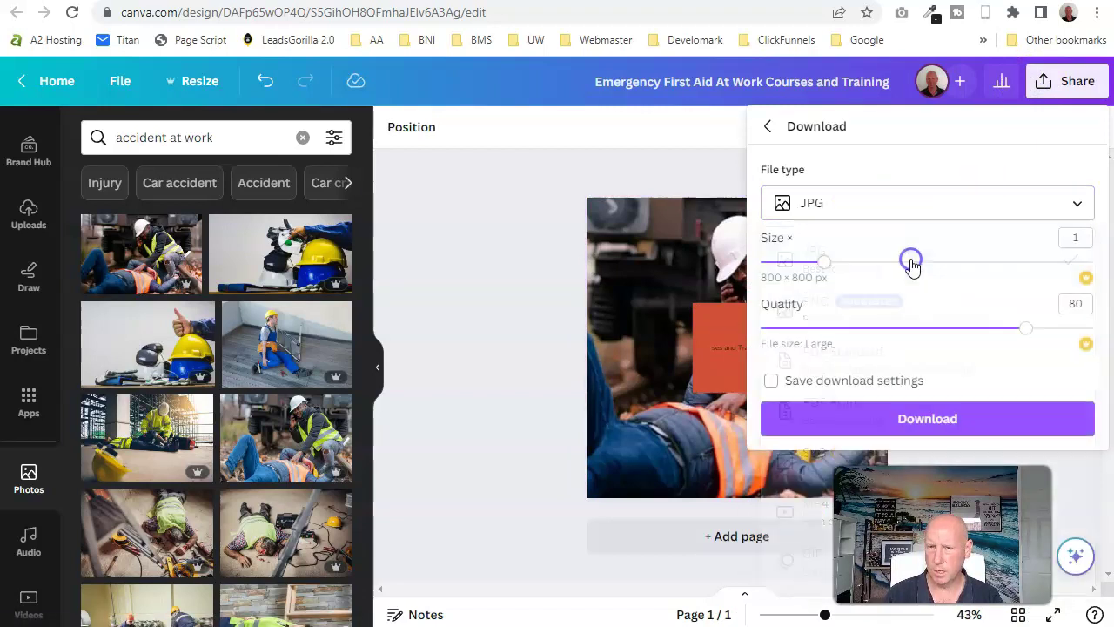
left_click(864, 421)
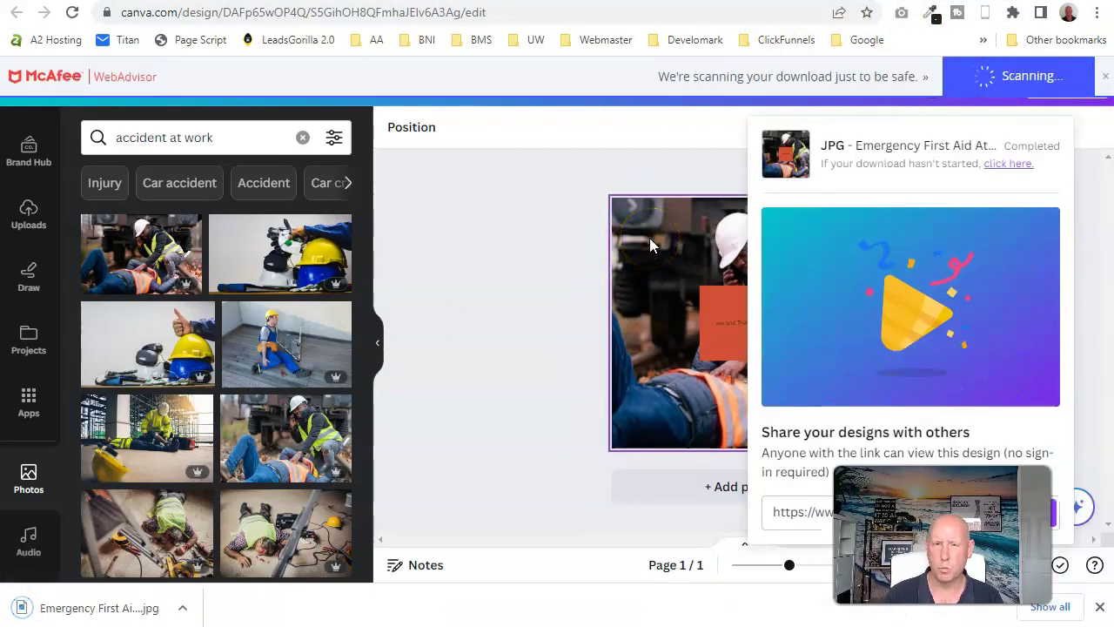
left_click(700, 269)
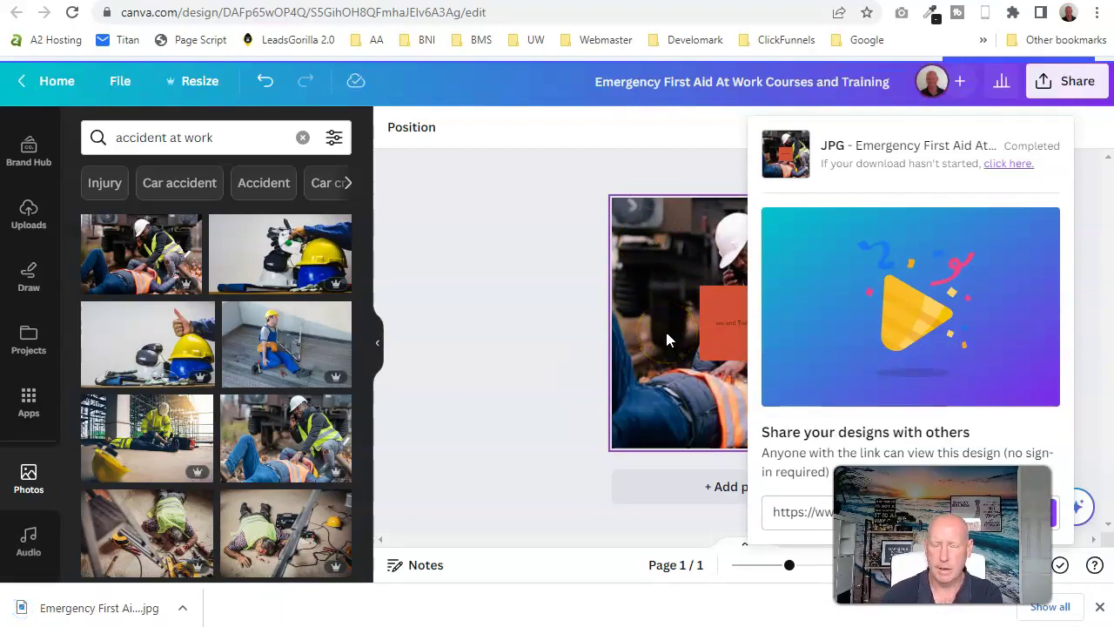
left_click(999, 66)
Open tinypng.com in a new browser tab, and return to the Google post task in Localo.
key("ctrl+t")
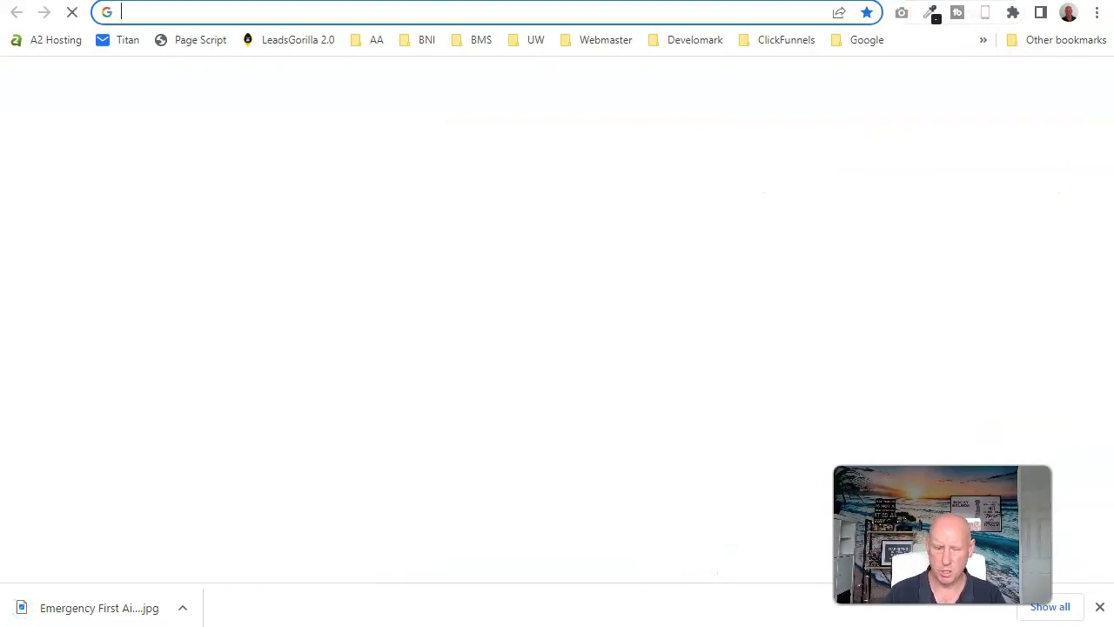
type("tinypng.com")
key("Return")
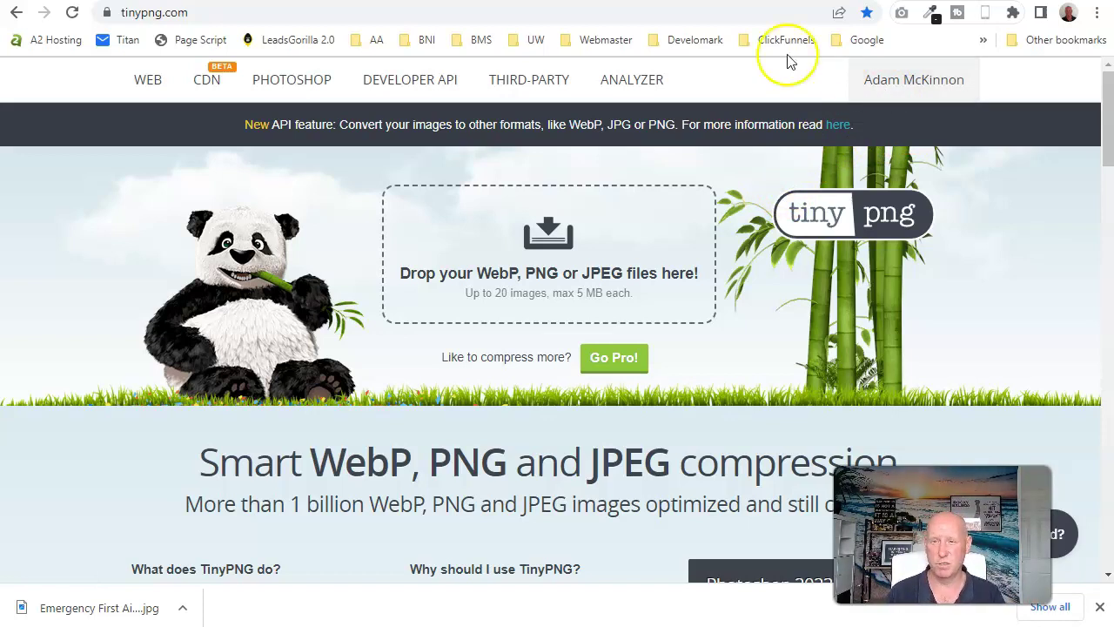
key("ctrl+Tab")
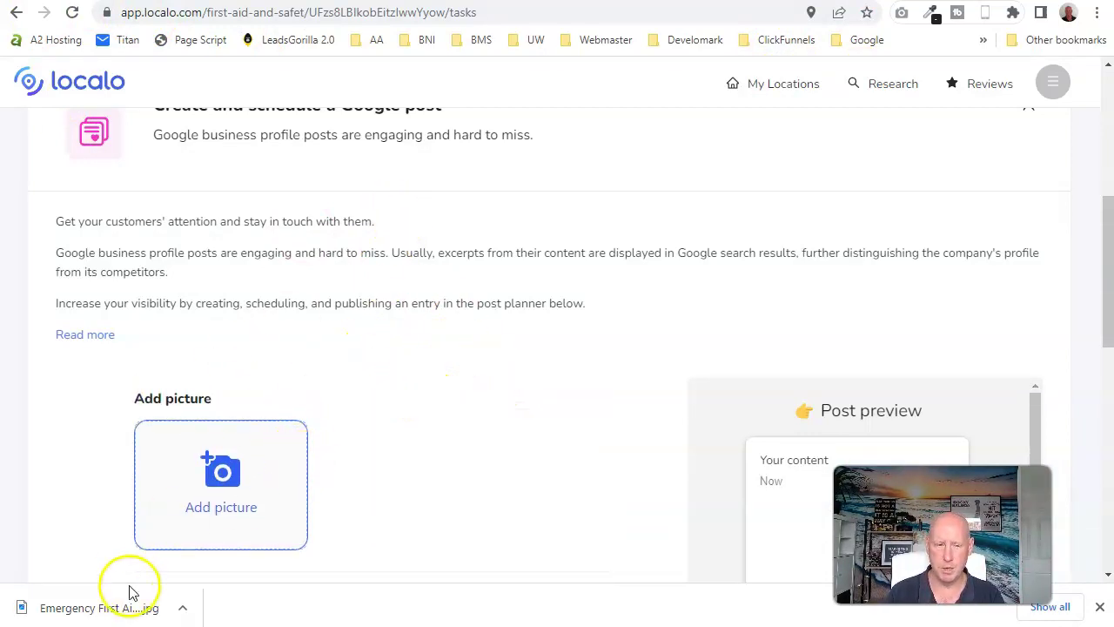
Add the downloaded first aid JPG as the post picture and generate the post text in English with Localo AI.
left_click(230, 492)
double_click(191, 157)
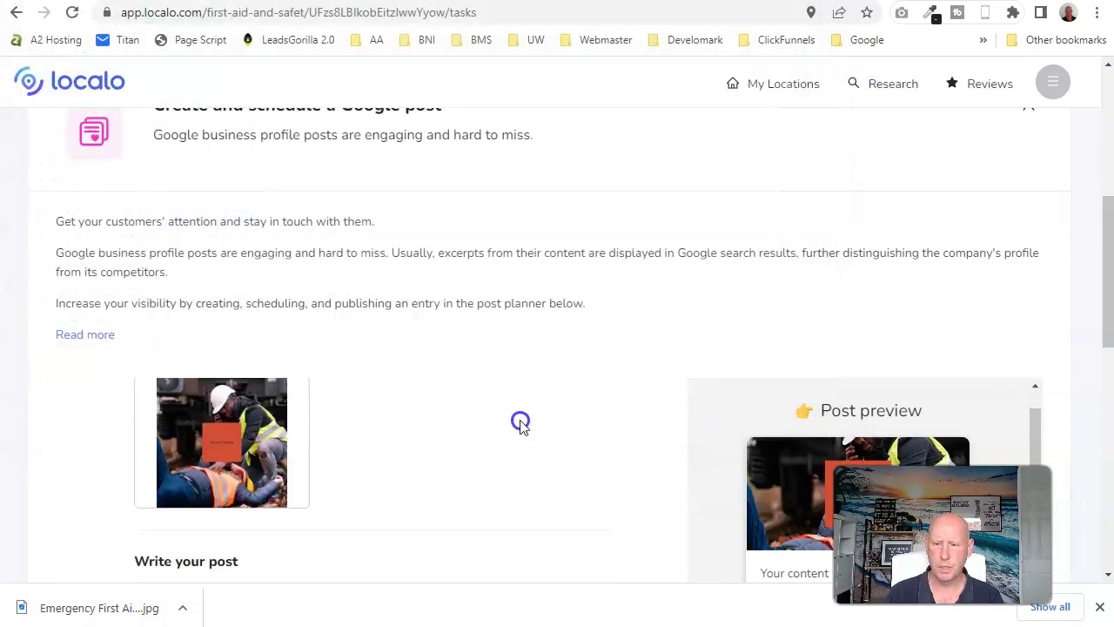
scroll(521, 422, "down", 3)
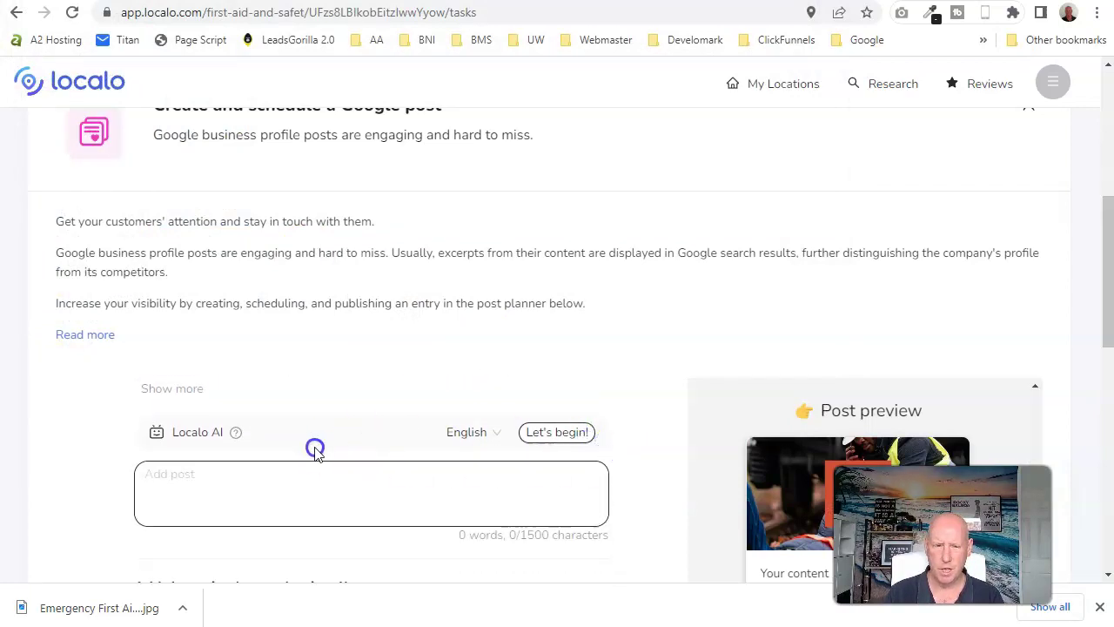
left_click(572, 439)
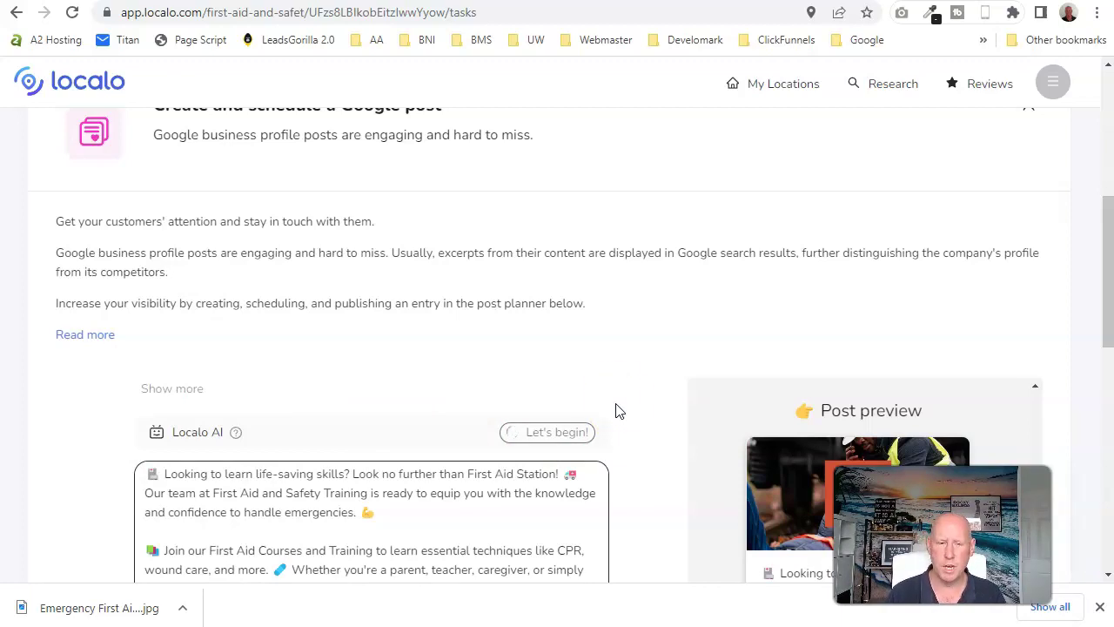
In the opening sentence, replace "First Aid Station" with "First Aid and Safety Training, based in South Shields and supporting, Newcastle, Gateshead and Northumberland".
scroll(619, 378, "down", 4)
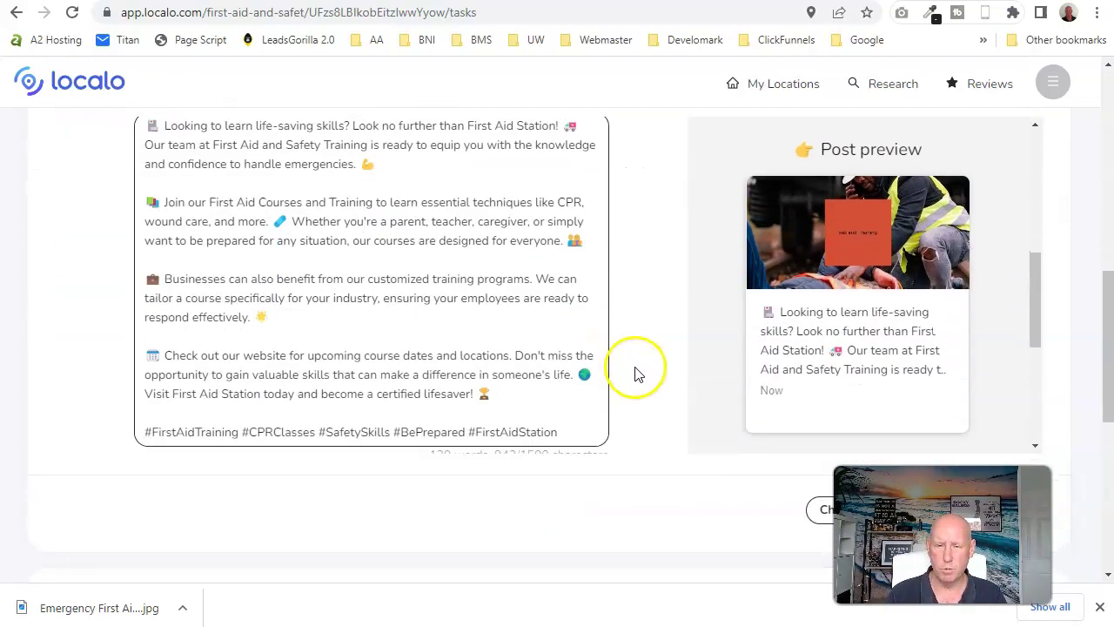
scroll(636, 376, "up", 2)
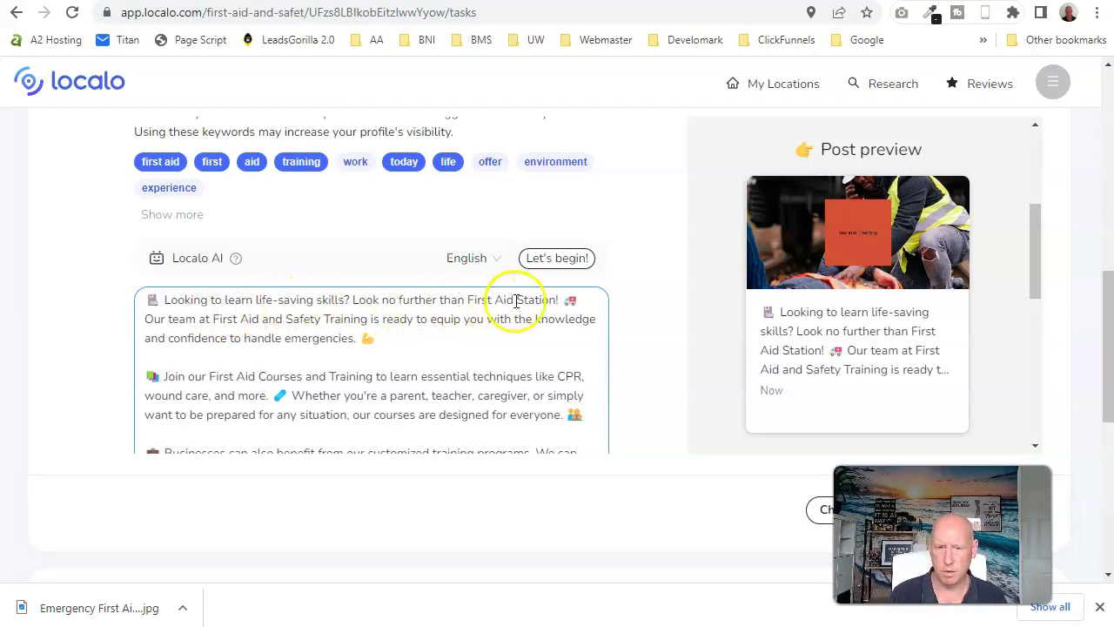
key("BackSpace")
key("BackSpace")
key("BackSpace")
key("BackSpace")
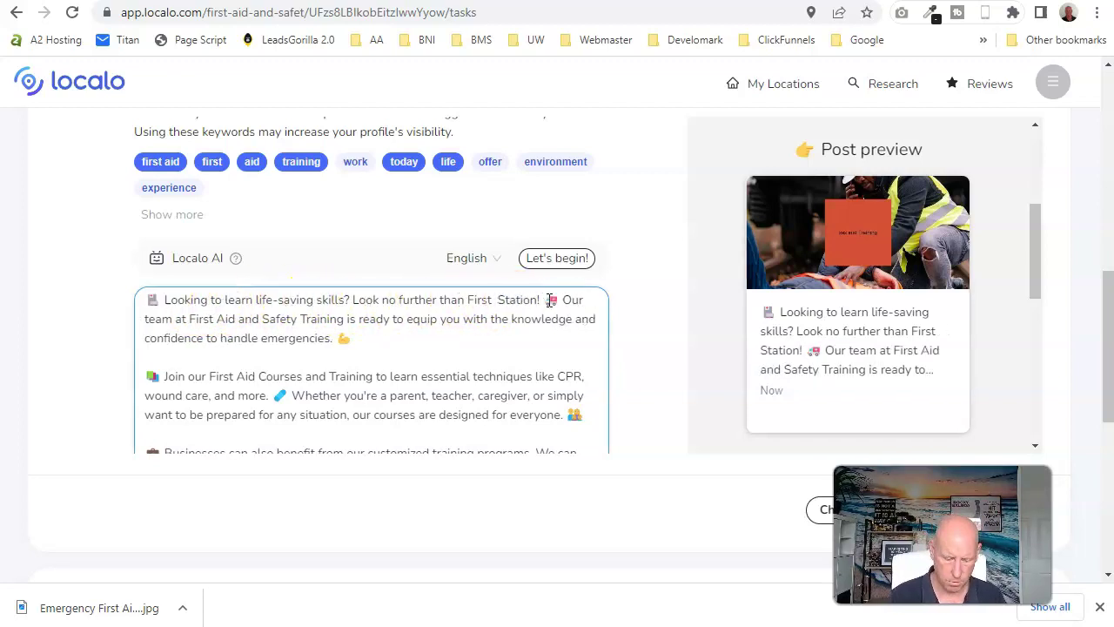
type("d and Safety")
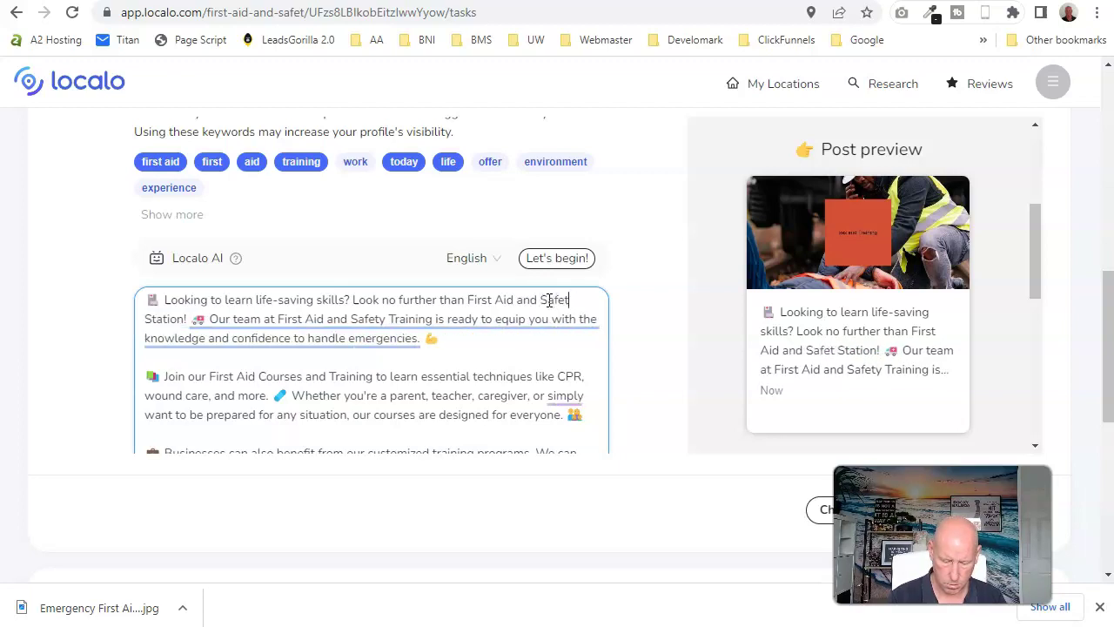
type(" Training, bas")
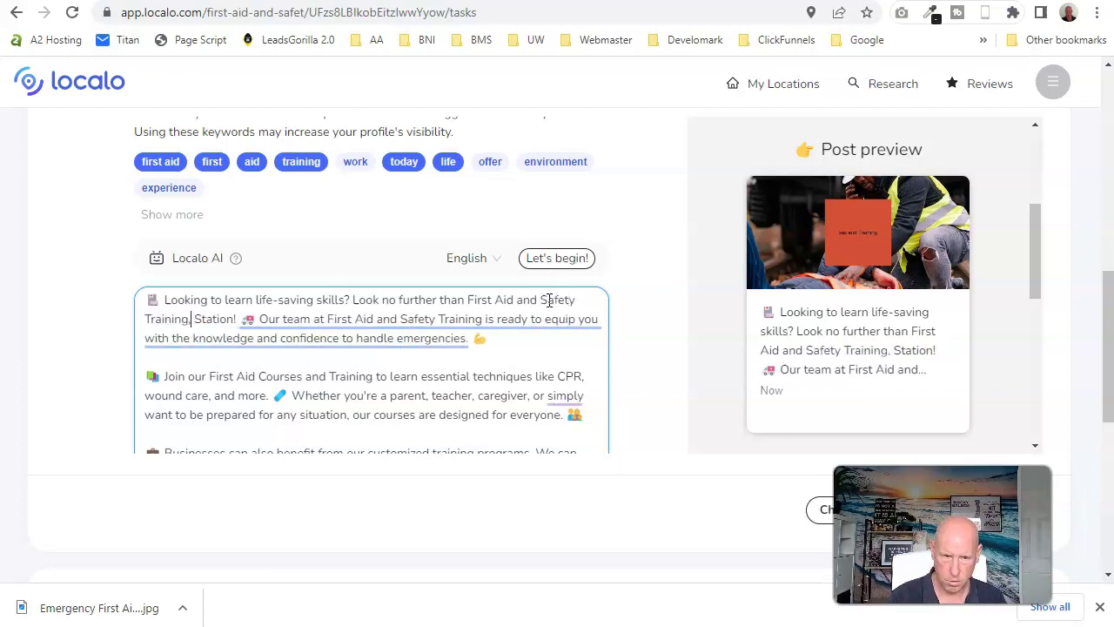
type("ed in South Shield")
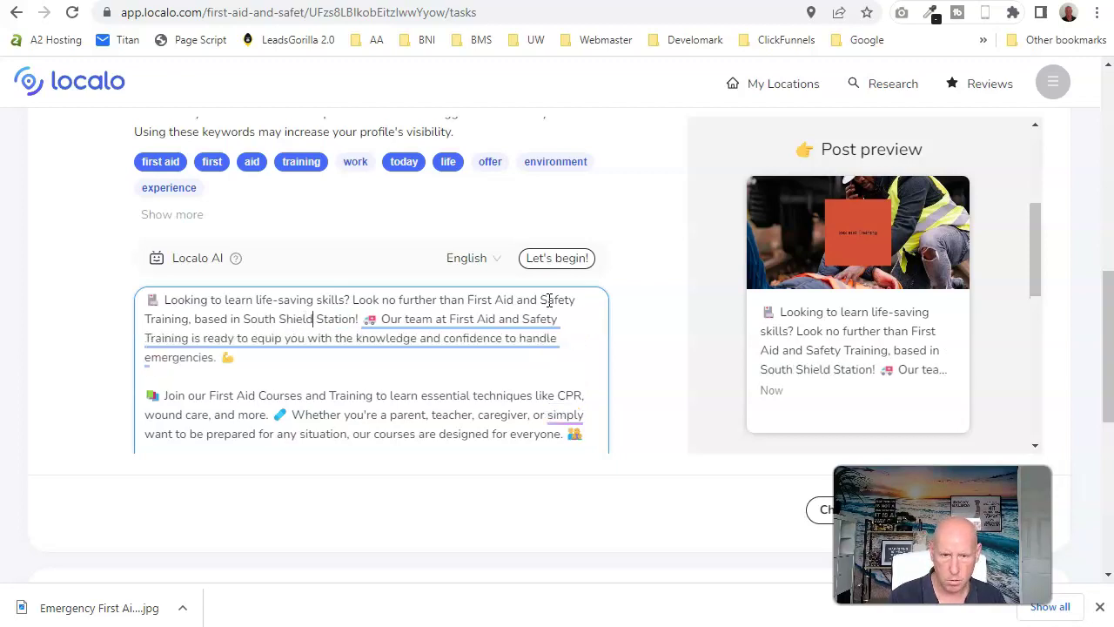
type("s and supporting, Newcastle")
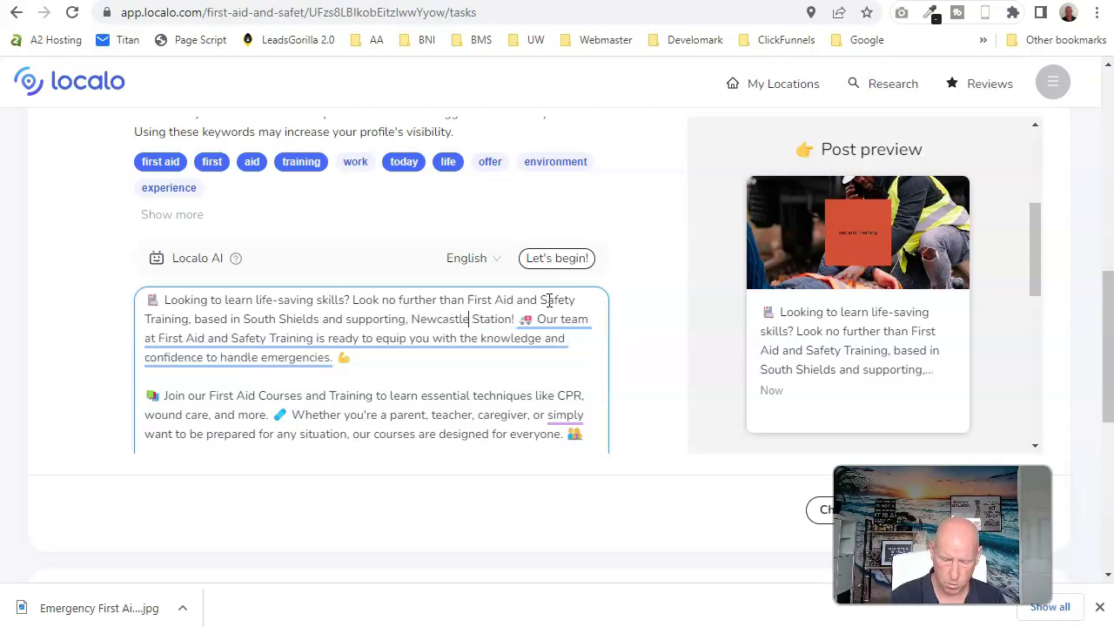
type("Gateshead and ")
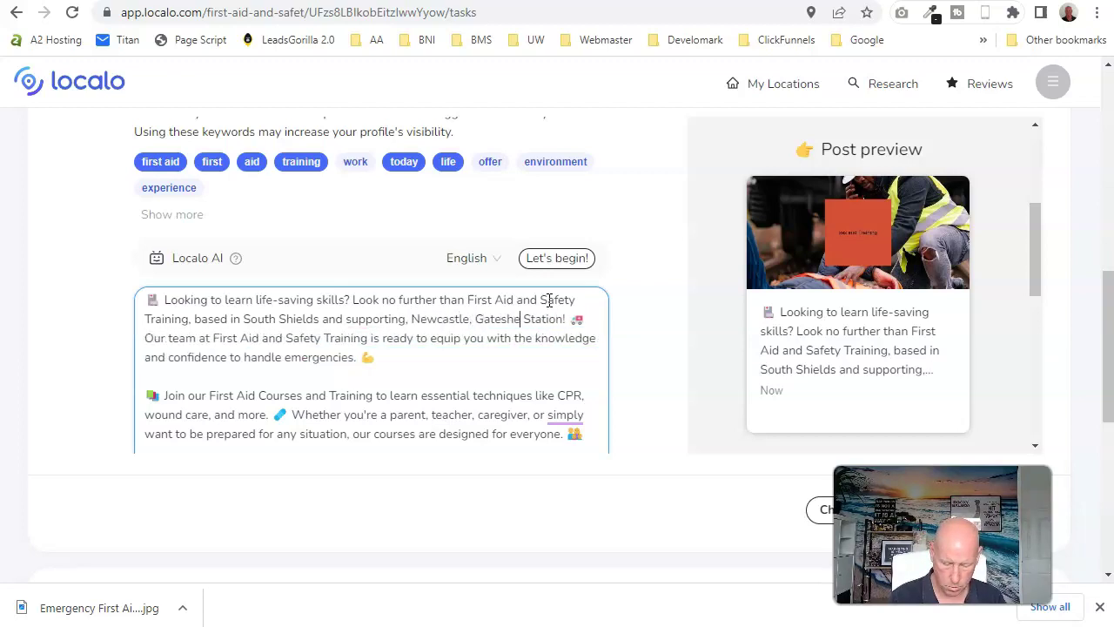
type("Northumberland")
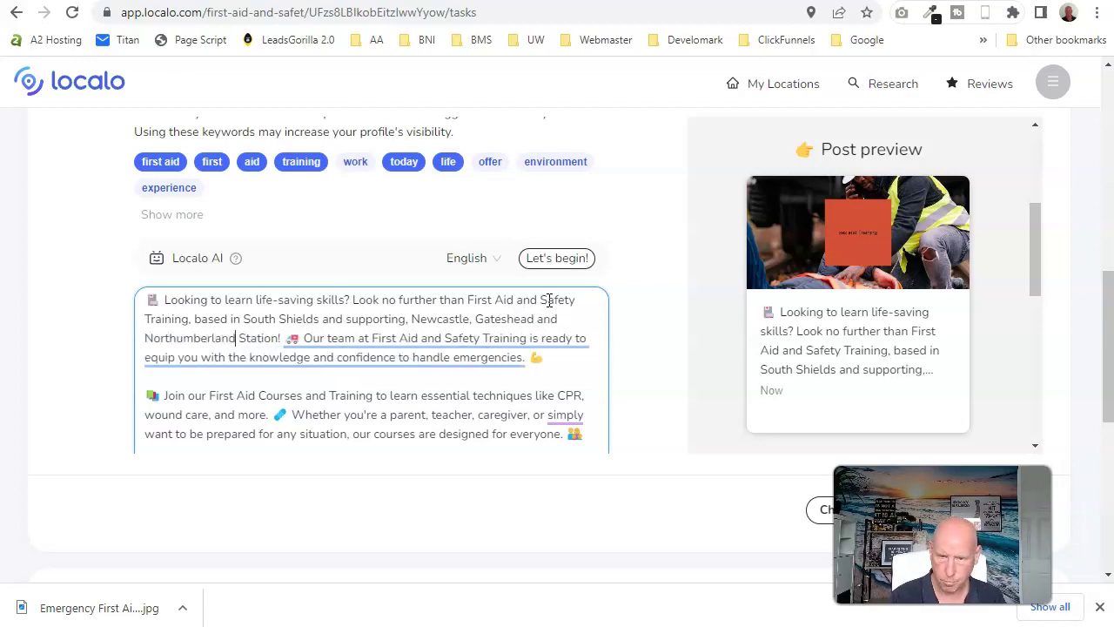
key("Delete")
key("Delete")
key("Delete")
key("Delete")
key("Delete")
key("Delete")
key("Delete")
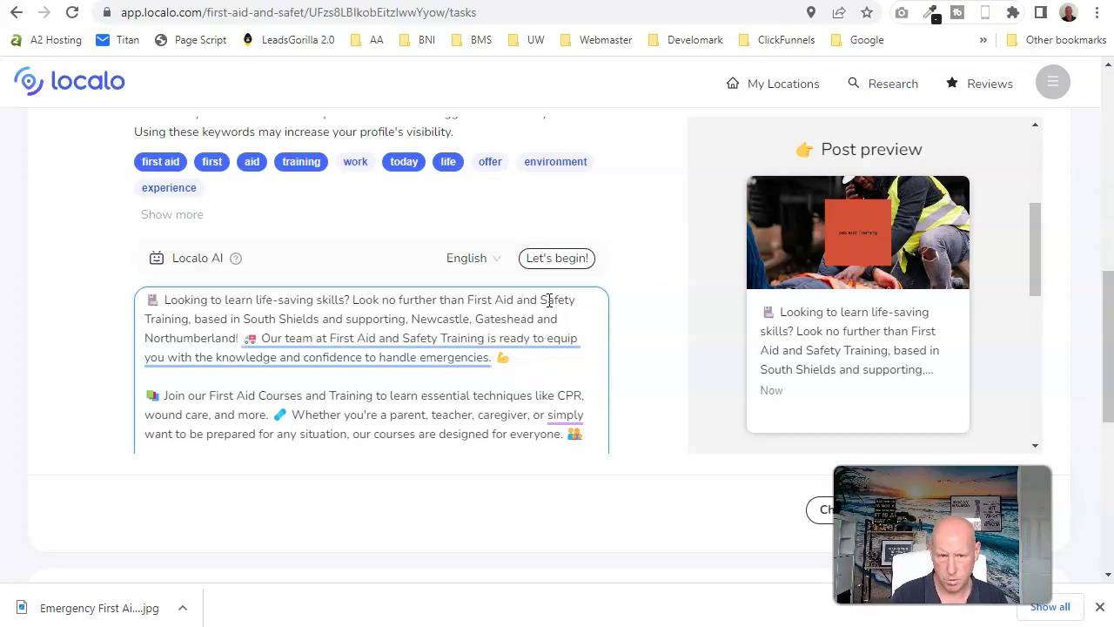
Accept the Grammarly rephrasing that changes "Our team at First Aid and Safety Training" to "Our First Aid and Safety Training team".
left_click(299, 340)
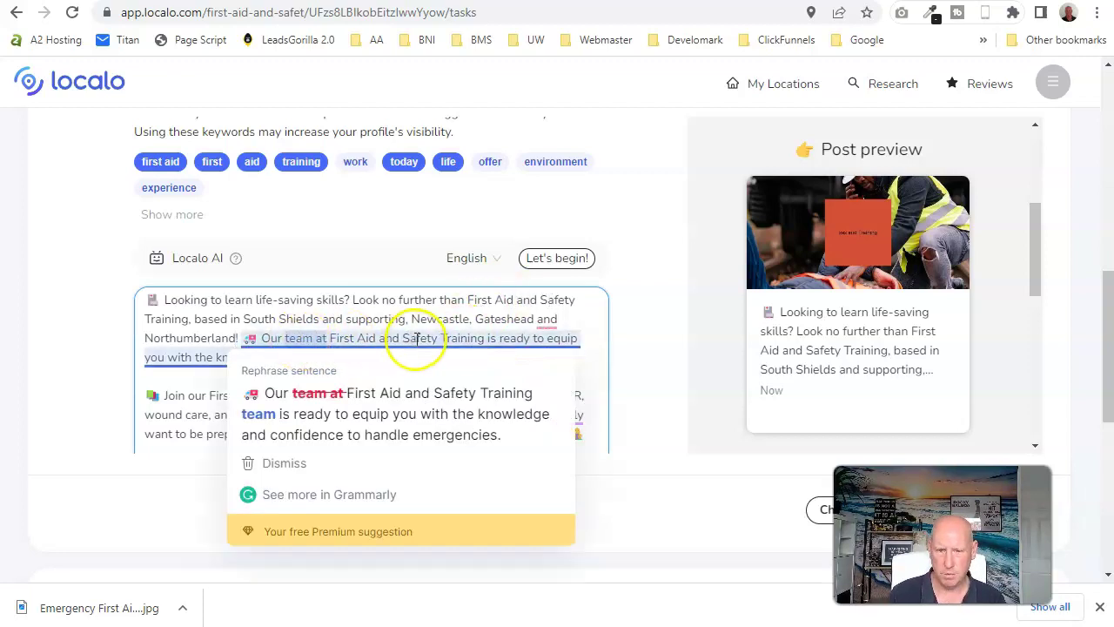
left_click(60, 423)
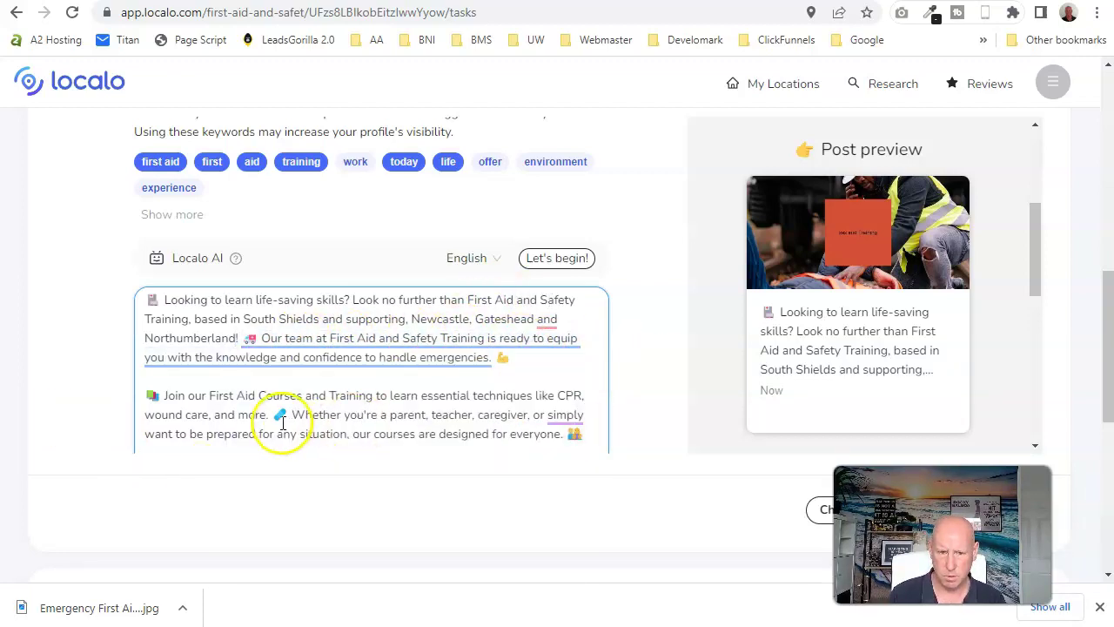
left_click(278, 357)
left_click(285, 410)
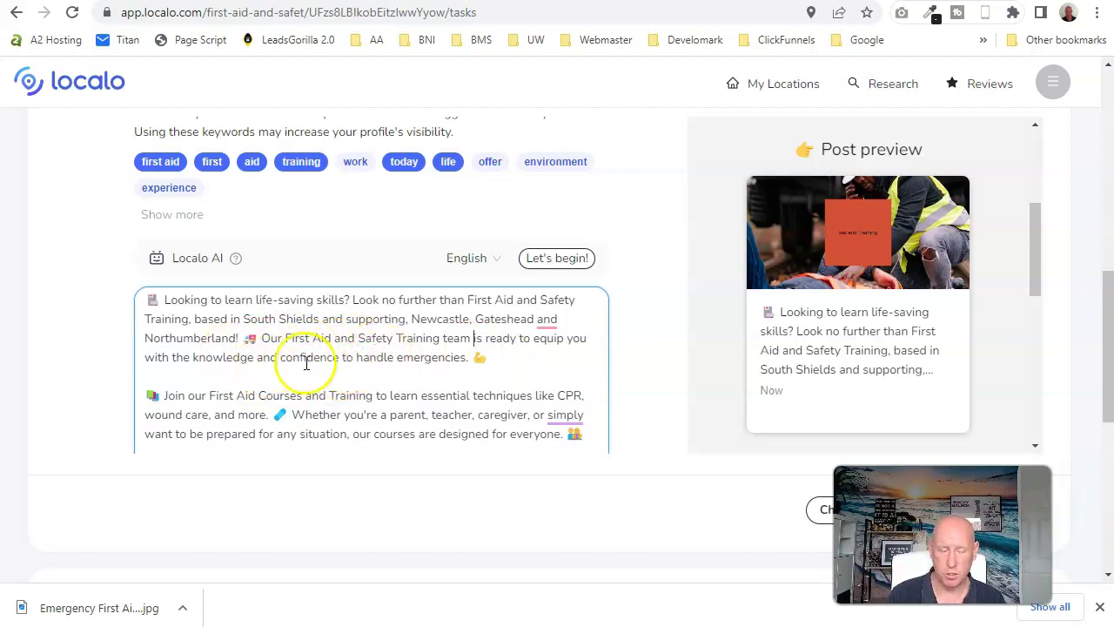
In the closing "Visit First Aid Station today" sentence, replace the business name with "First Aid and Safety Training".
scroll(382, 376, "down", 1)
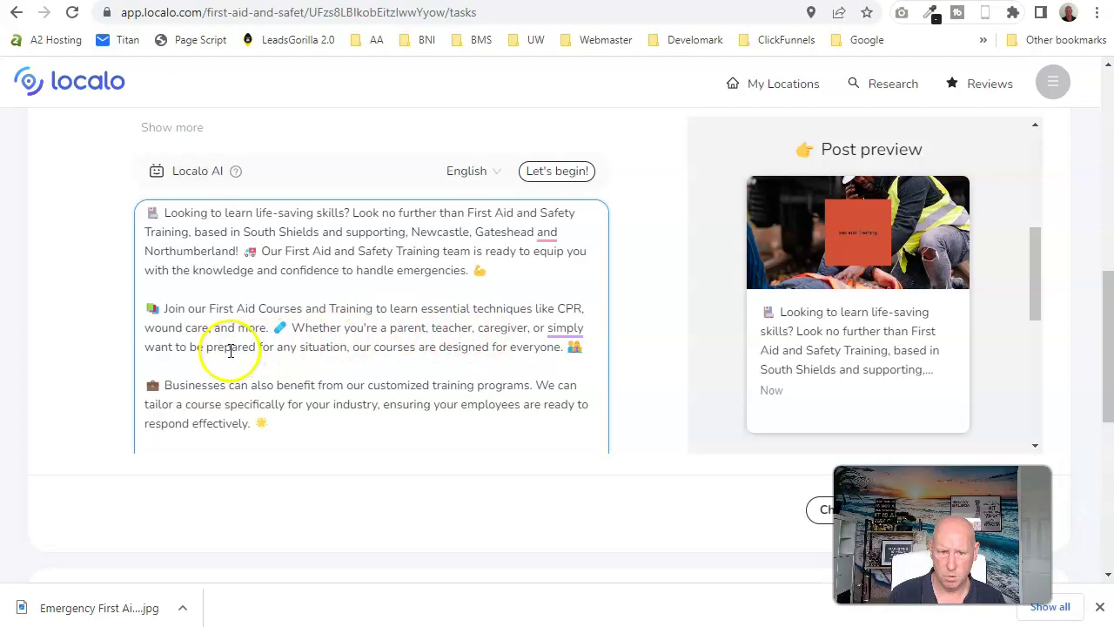
scroll(463, 355, "down", 1)
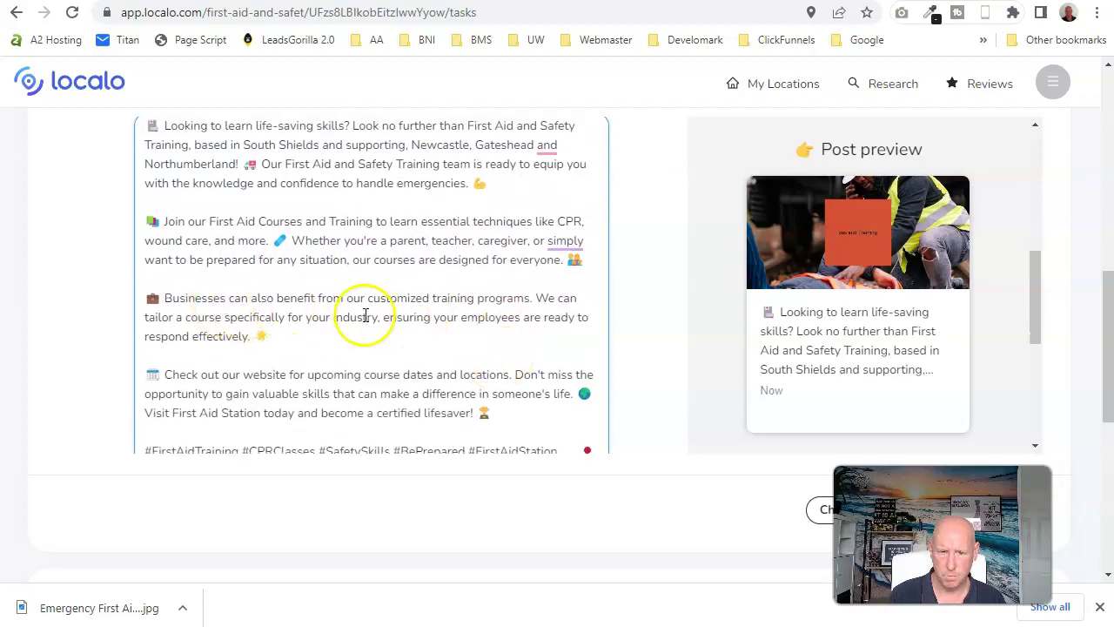
scroll(279, 375, "down", 1)
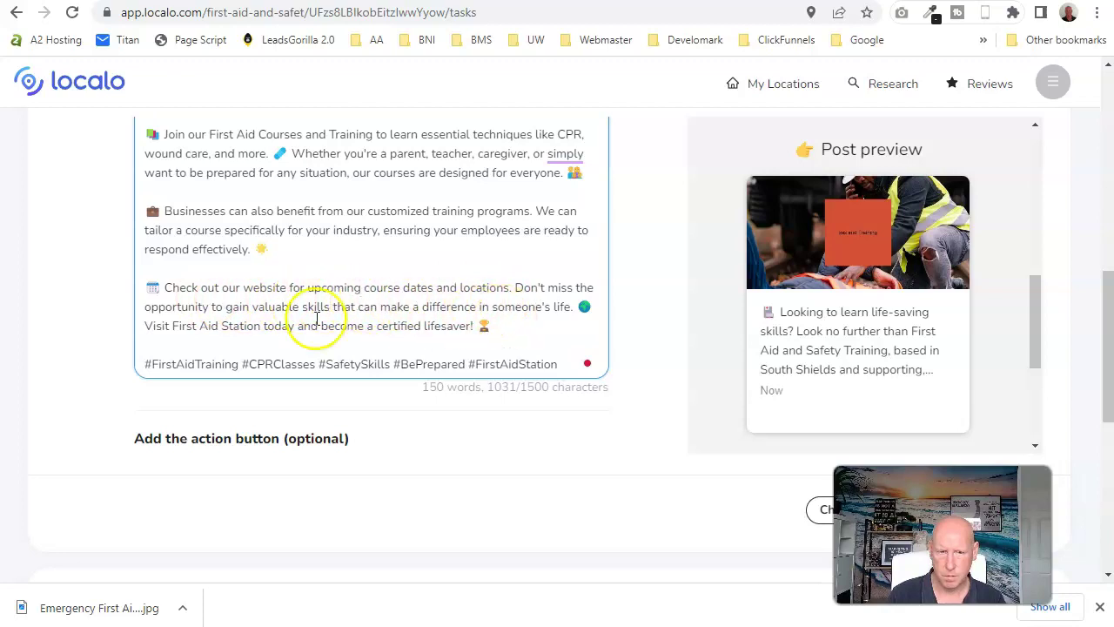
left_click(222, 325)
type("and Safety")
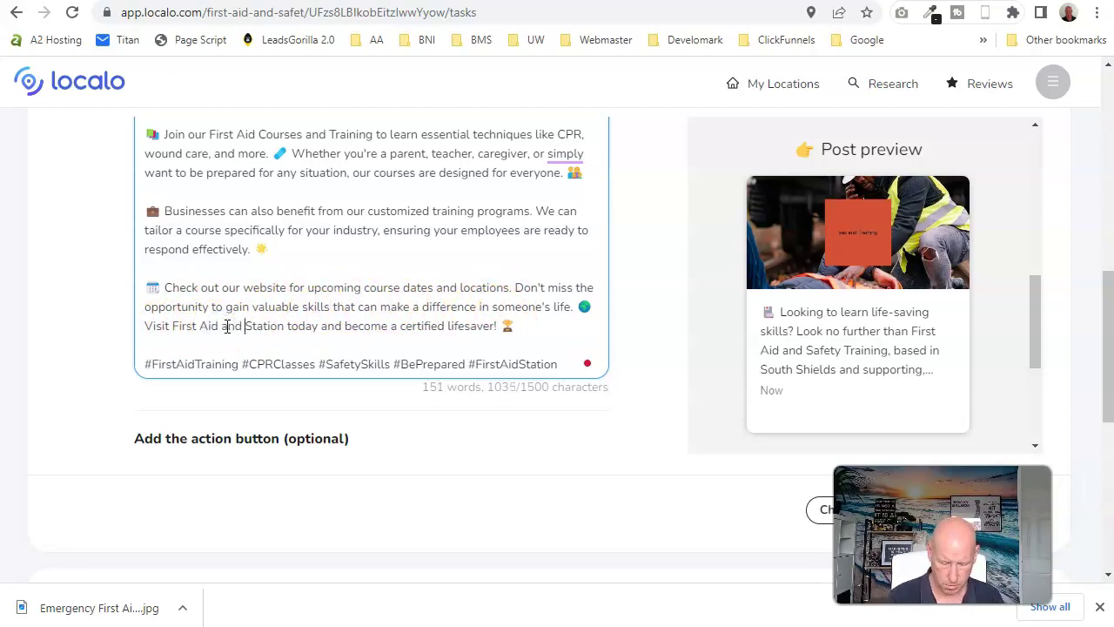
type(" Training")
key("Delete")
key("Delete")
key("Delete")
key("Delete")
key("Delete")
key("Delete")
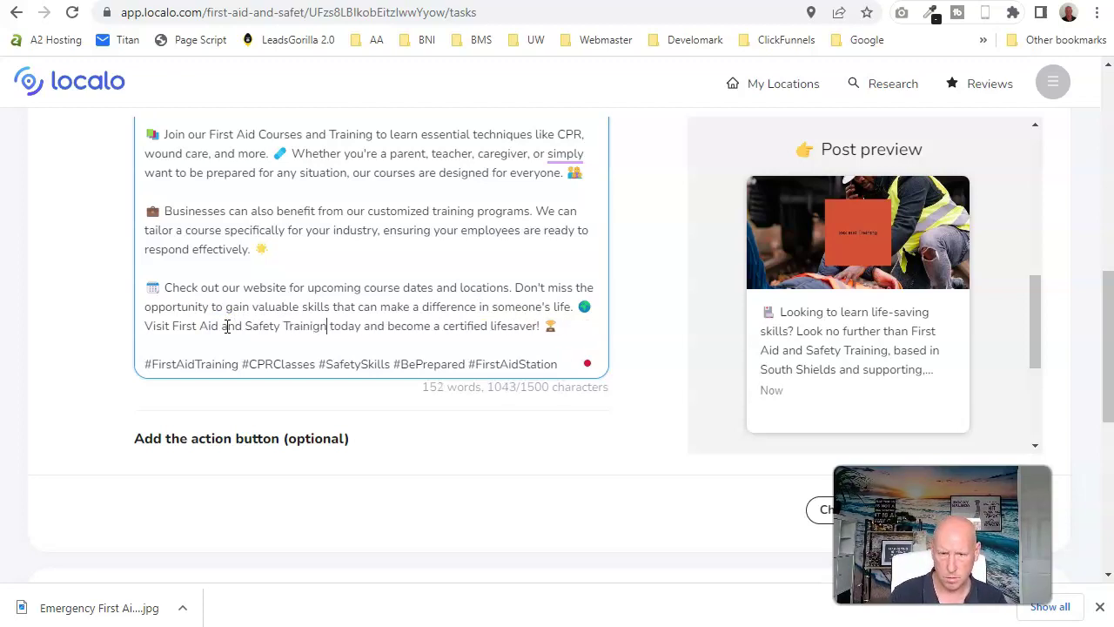
mouse_move(319, 327)
key("BackSpace")
key("BackSpace")
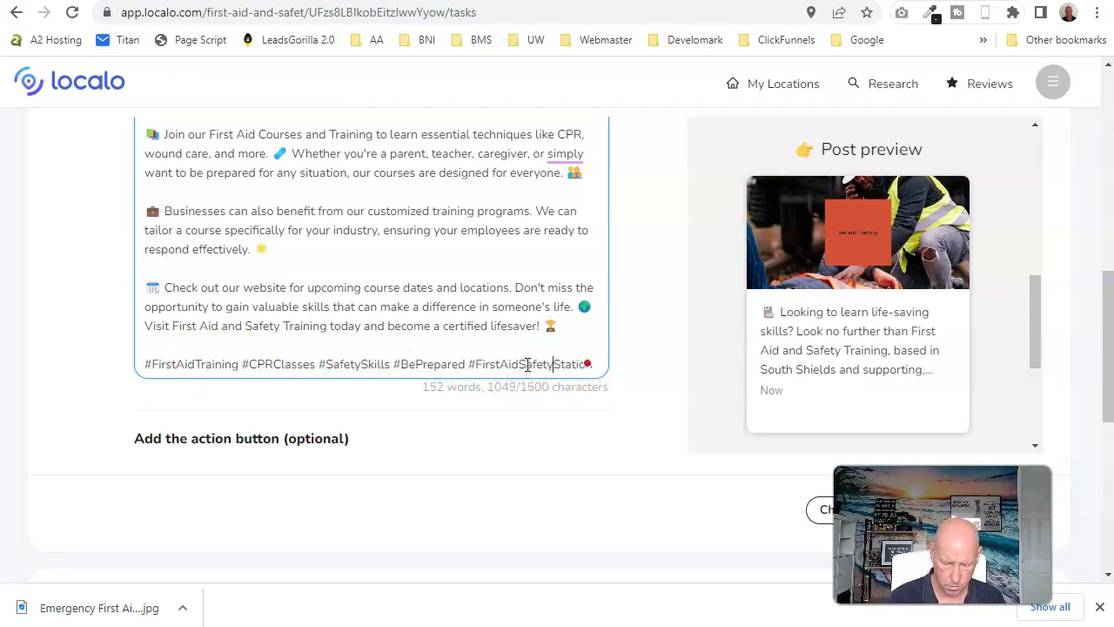
Change the last hashtag of the post to "#FirstAidAndSafetyTrainign".
type("Trainign")
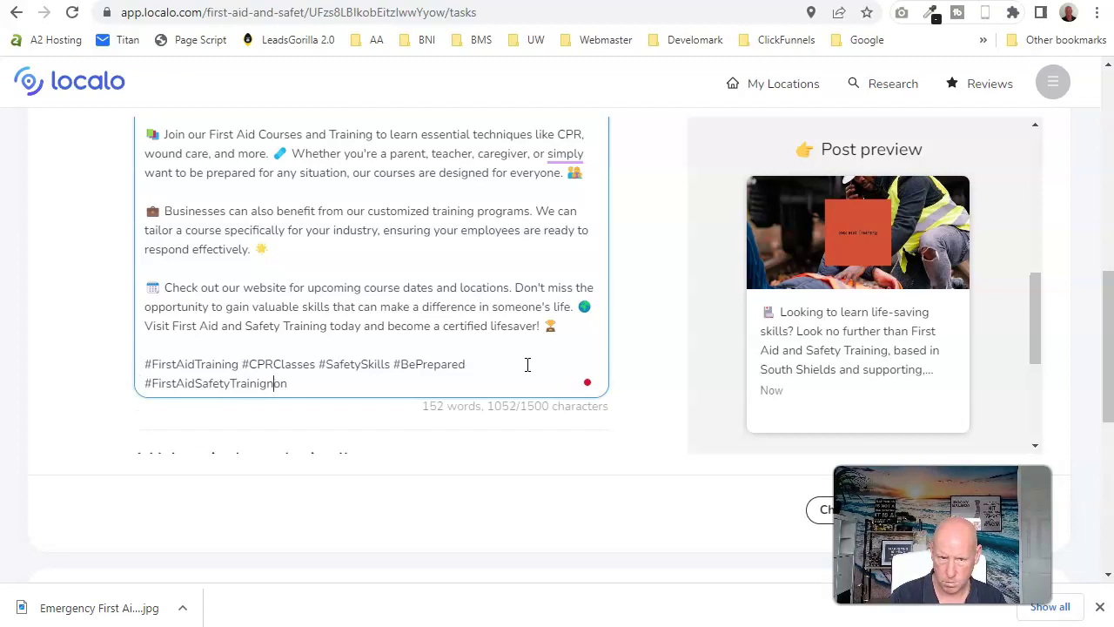
key("Delete")
key("Delete")
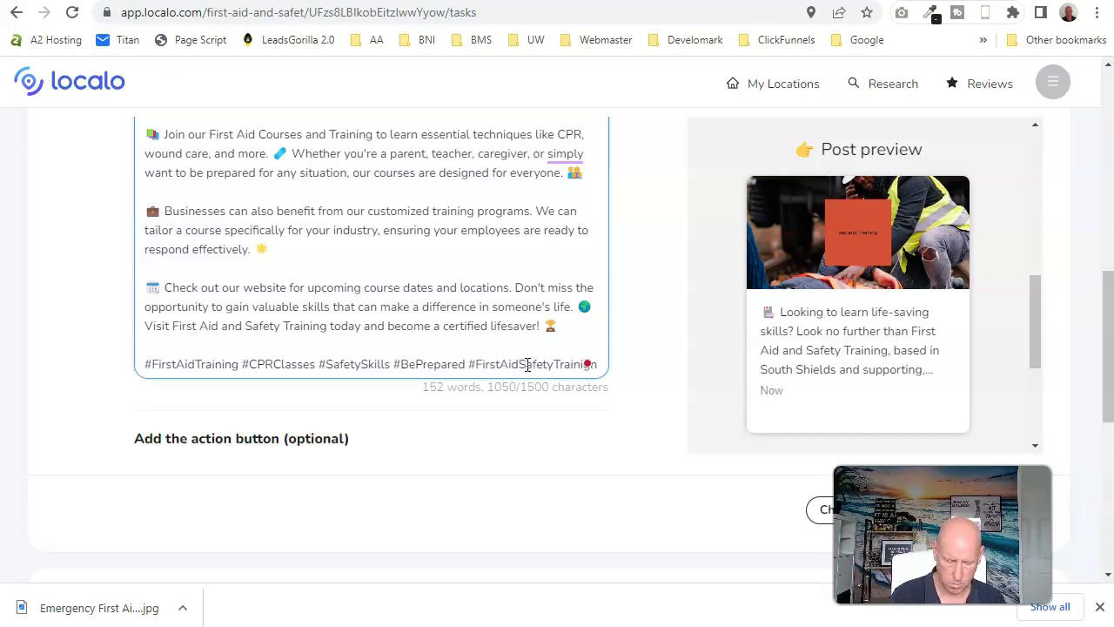
type("And")
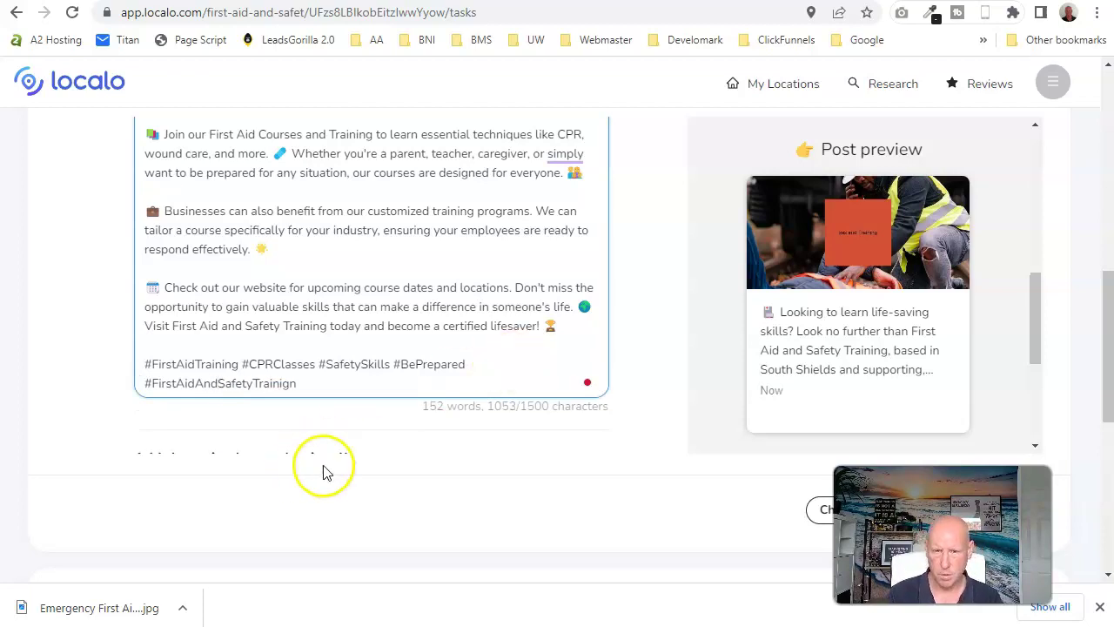
scroll(374, 336, "down", 2)
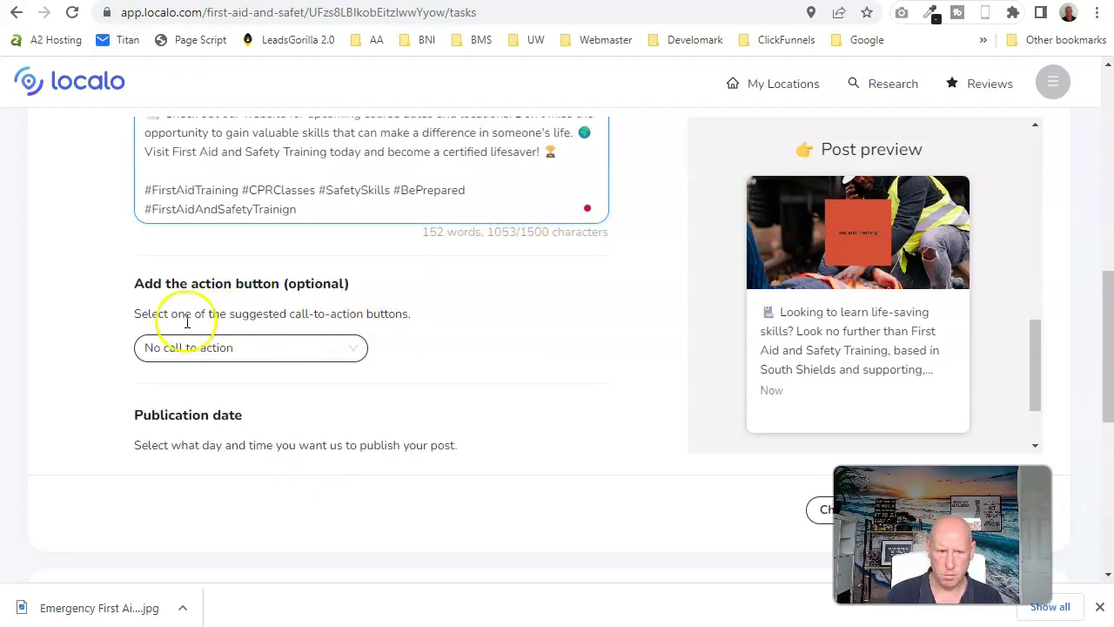
left_click(351, 352)
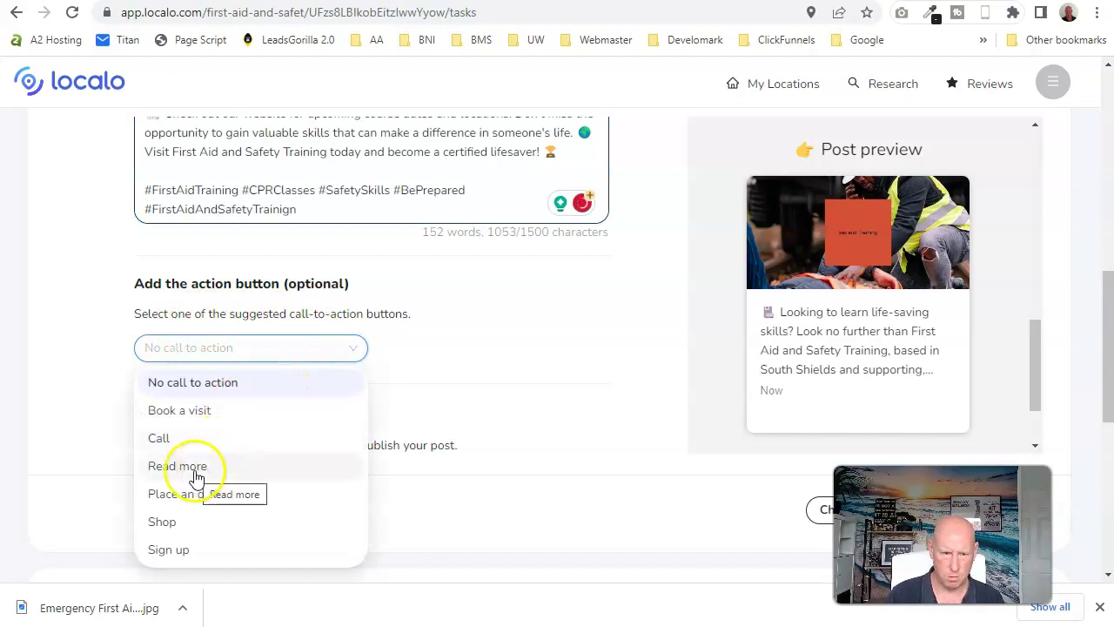
left_click(189, 410)
left_click(320, 383)
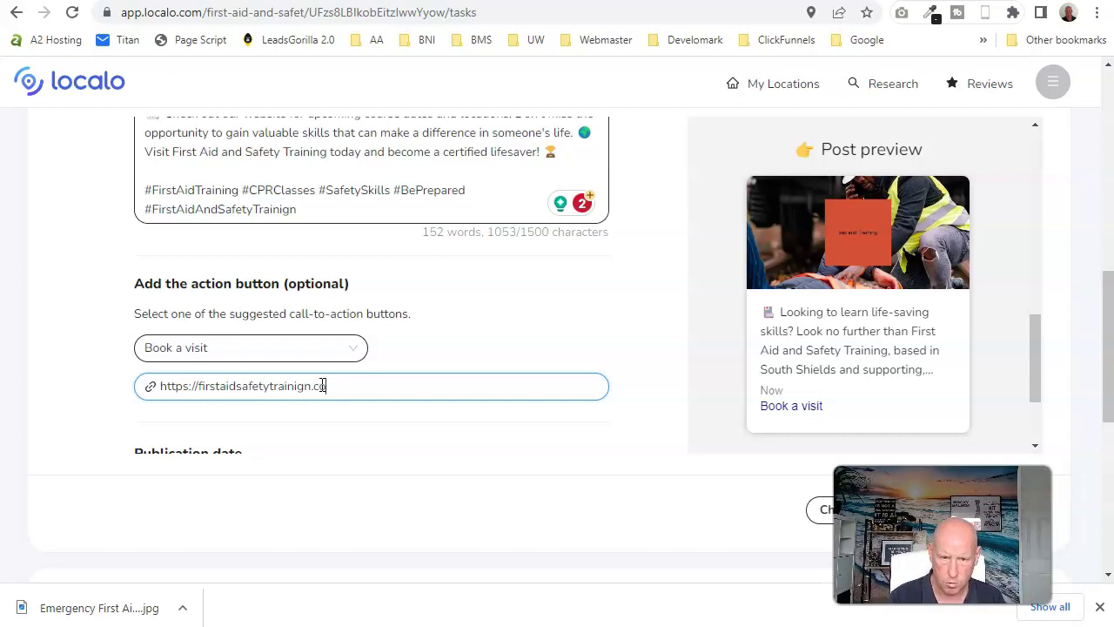
Submit the finished Google post for publication and check the task's status options.
scroll(383, 352, "down", 3)
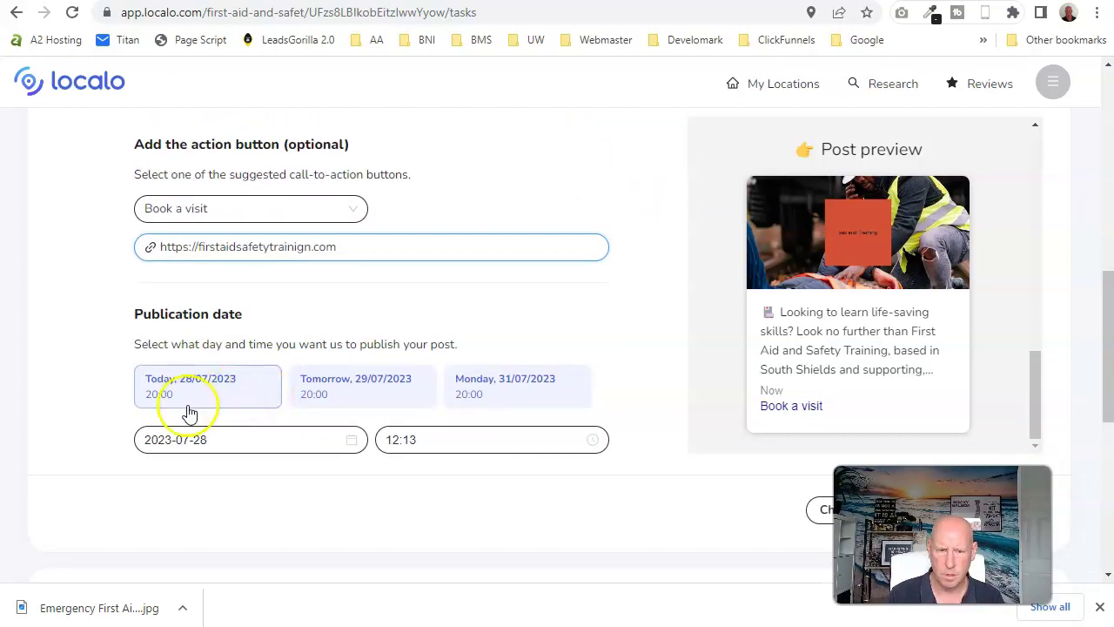
scroll(444, 396, "down", 2)
left_click(1001, 425)
left_click(1002, 396)
left_click(664, 406)
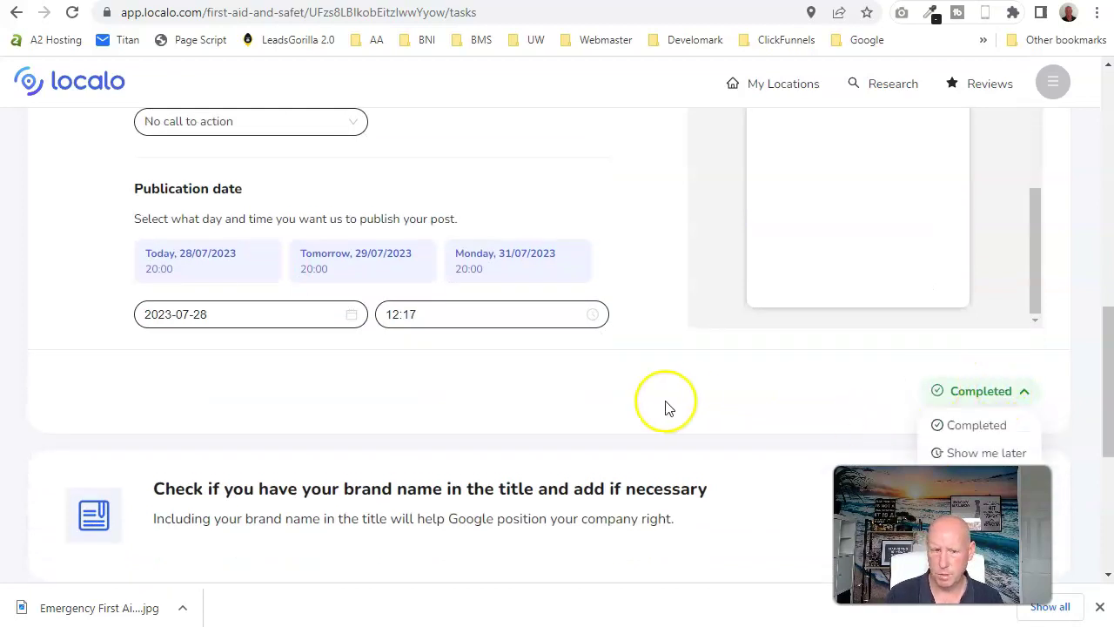
In the brand name task, update and publish the business title "First Aid and Safety Training - First Aid Courses and Training.".
scroll(727, 403, "down", 2)
scroll(726, 402, "down", 1)
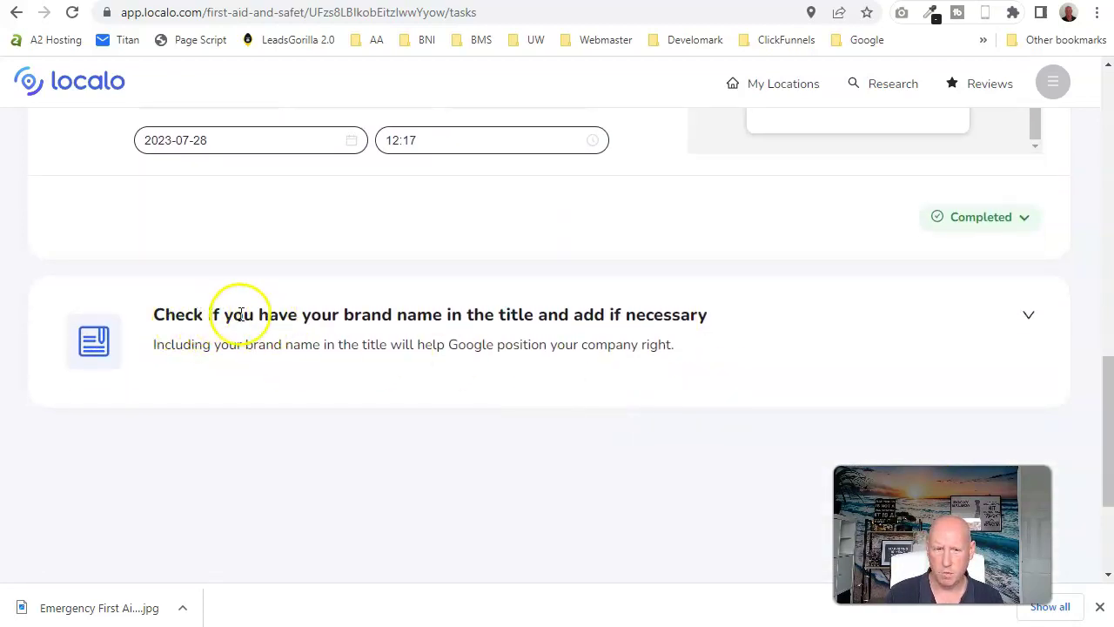
left_click(1024, 334)
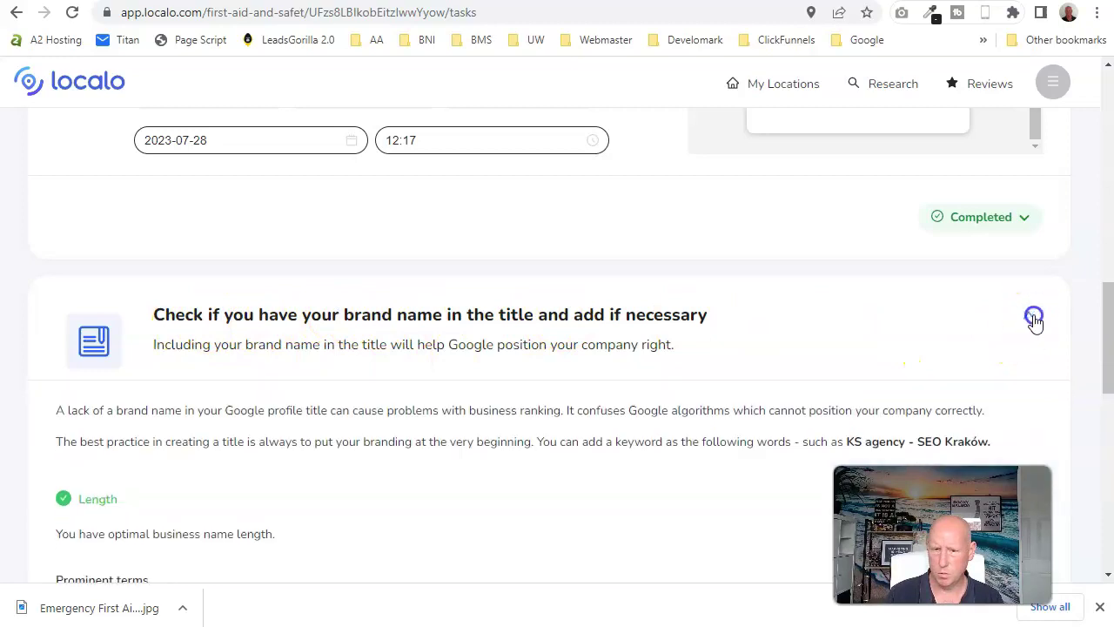
scroll(567, 378, "down", 4)
scroll(63, 370, "down", 2)
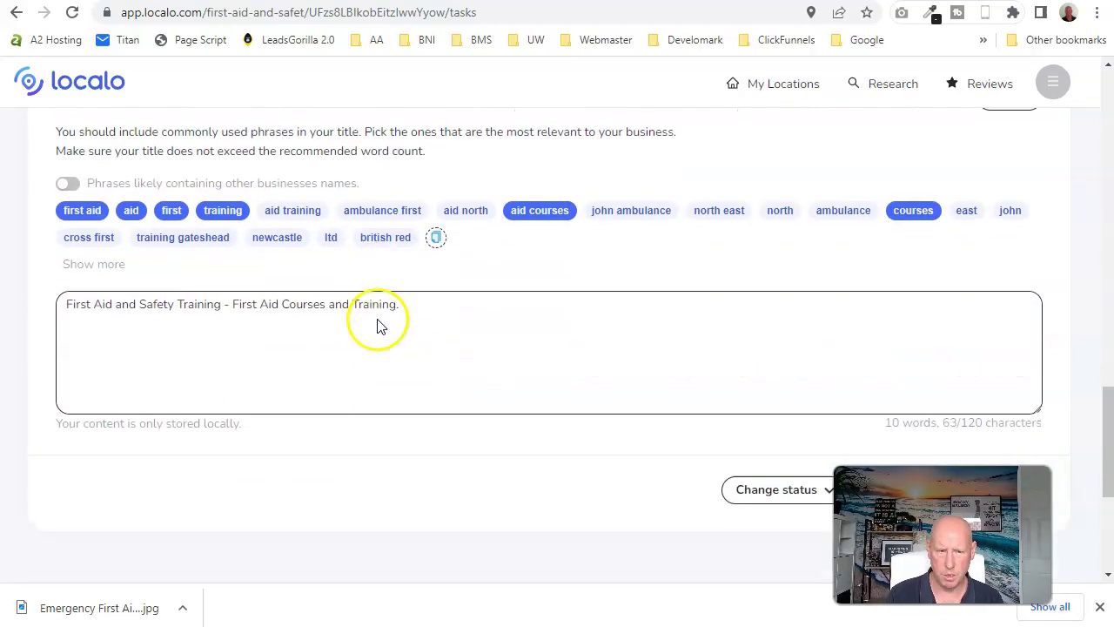
scroll(649, 365, "down", 2)
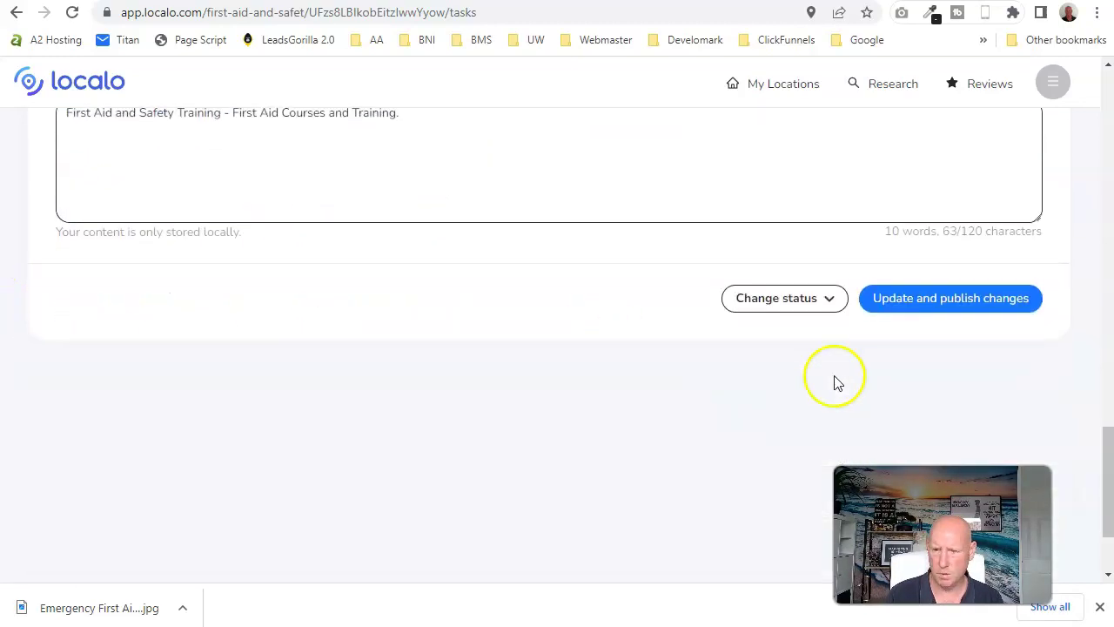
left_click(921, 300)
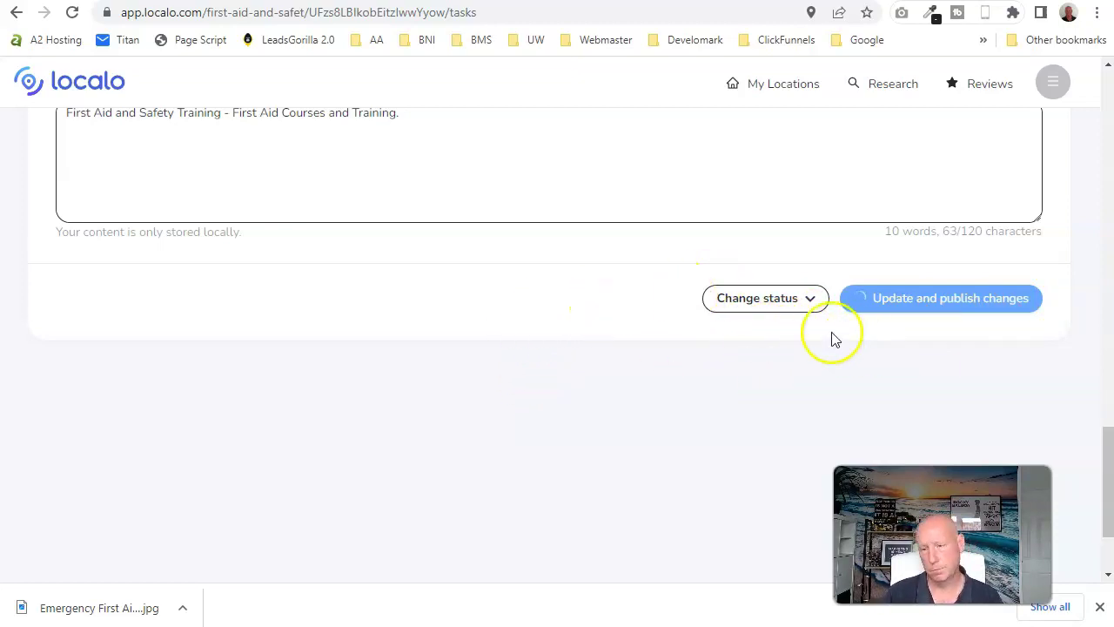
Check the updated brand name task and the weekly task progress after publishing the title.
scroll(867, 391, "up", 10)
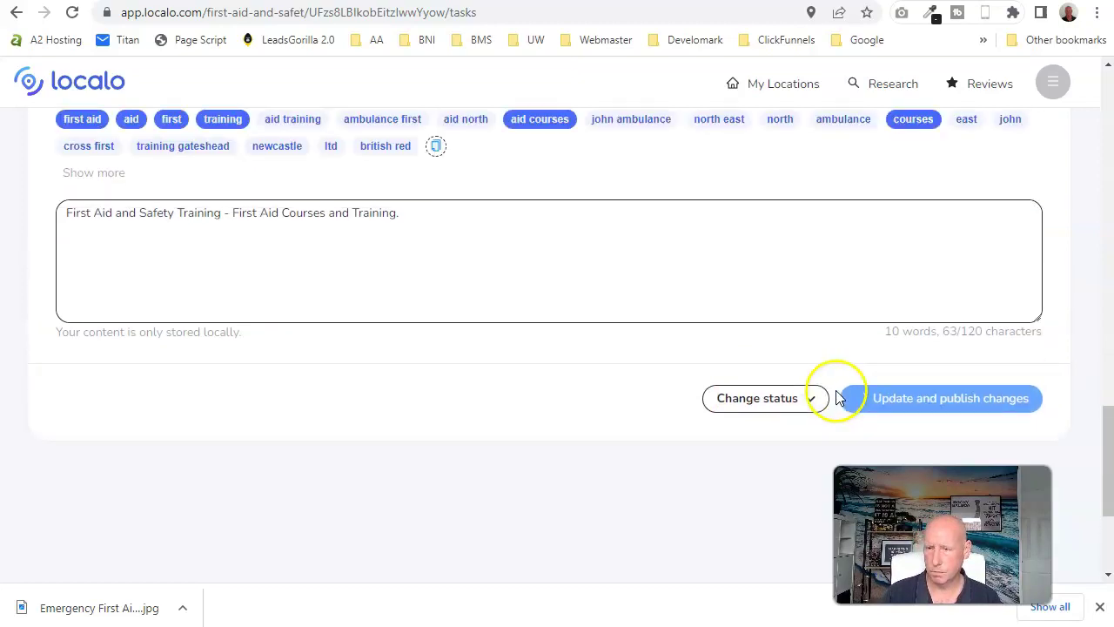
scroll(833, 397, "up", 1)
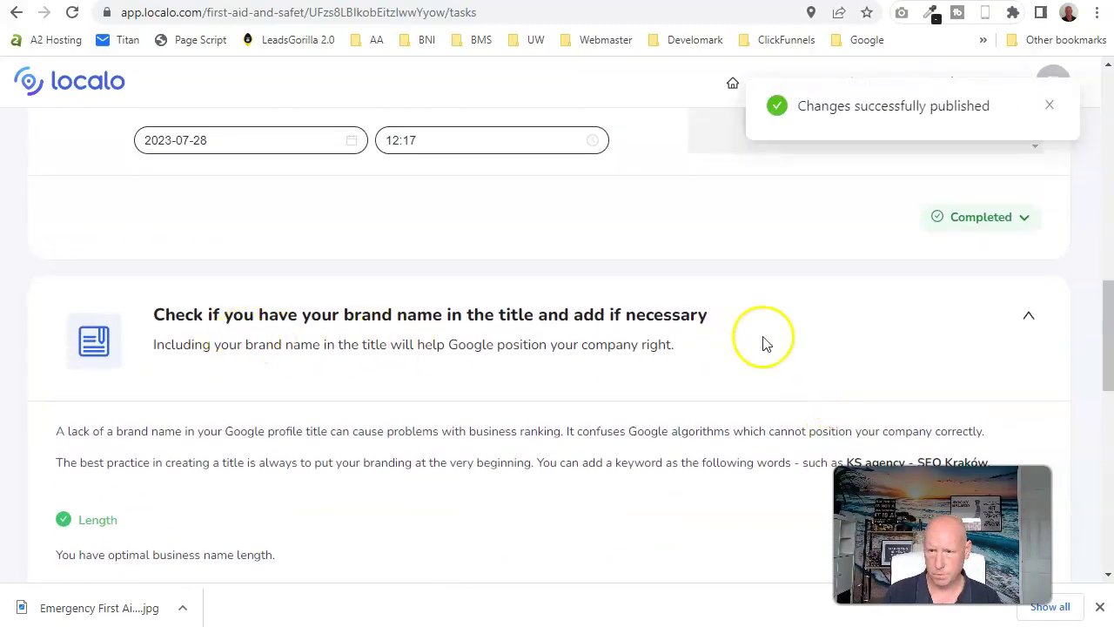
scroll(764, 344, "down", 10)
scroll(903, 162, "up", 1)
scroll(716, 285, "up", 10)
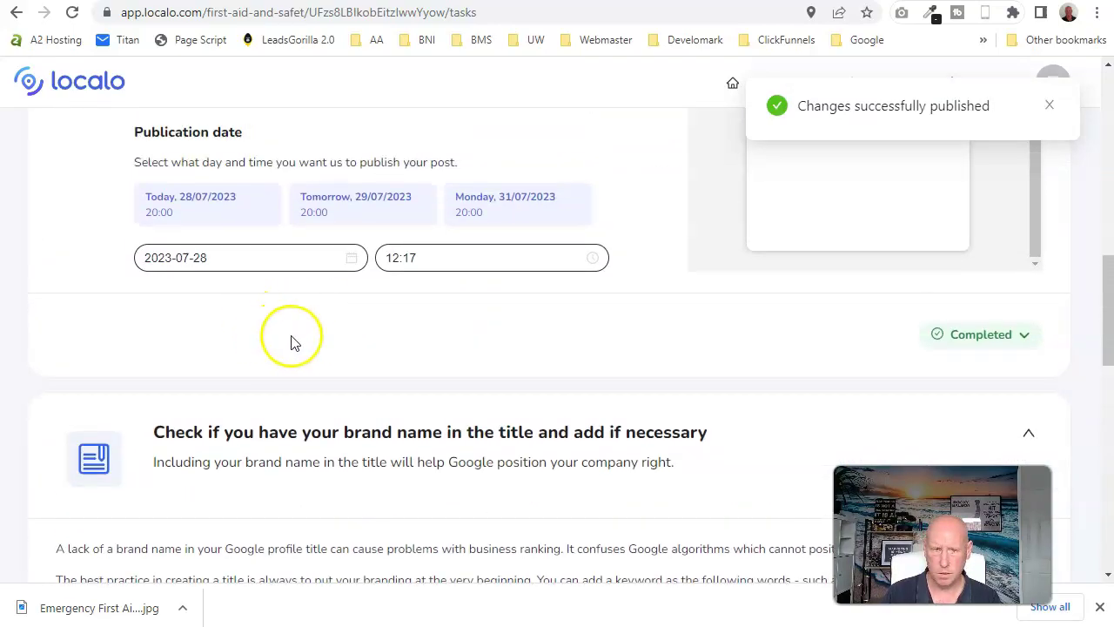
scroll(301, 338, "down", 10)
scroll(301, 337, "up", 9)
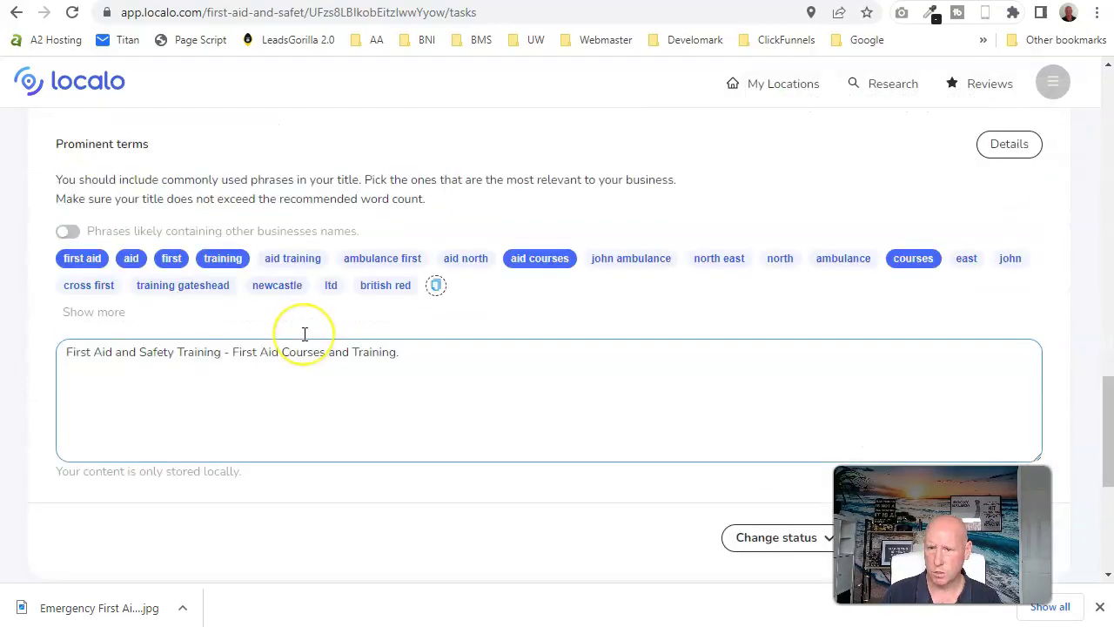
scroll(304, 334, "up", 10)
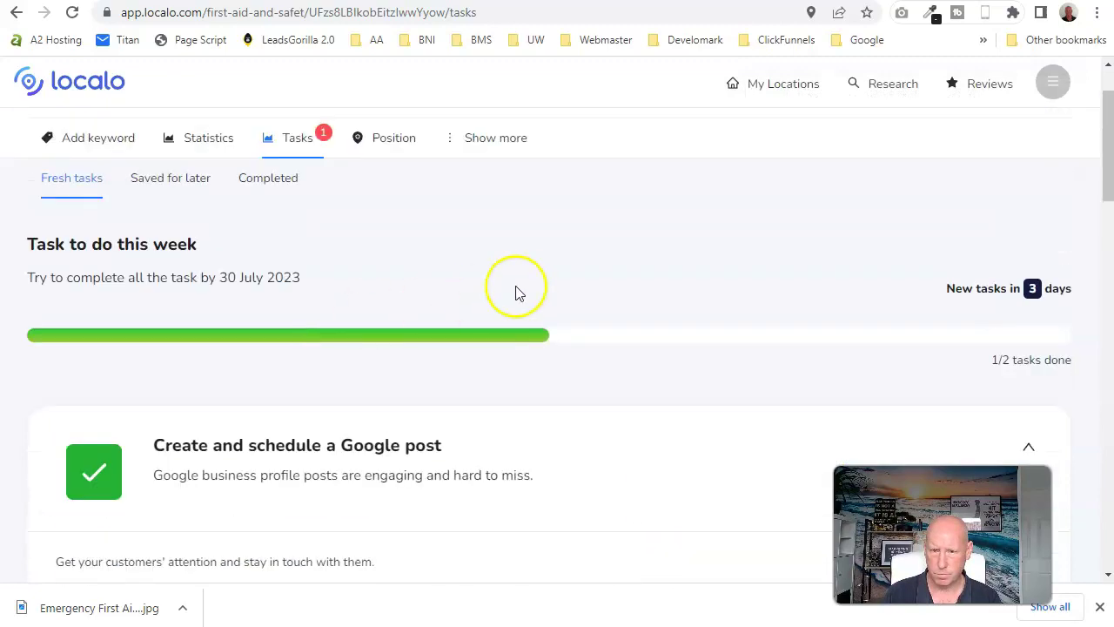
Collapse the finished Google post task and set the brand name task's status to Completed.
scroll(784, 369, "down", 2)
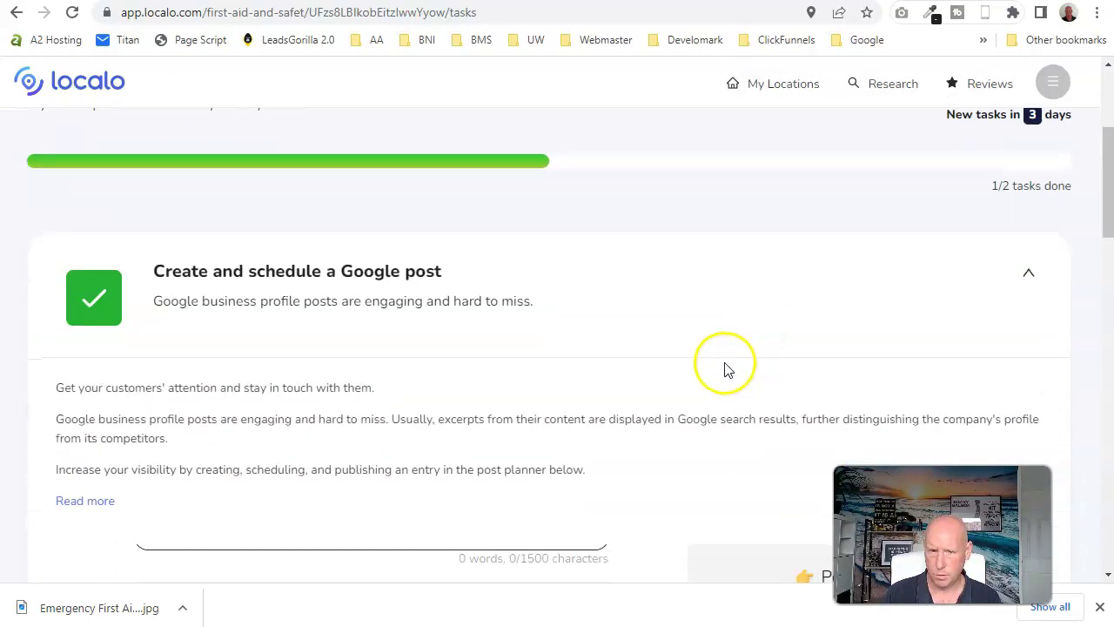
left_click(1025, 274)
scroll(398, 349, "down", 10)
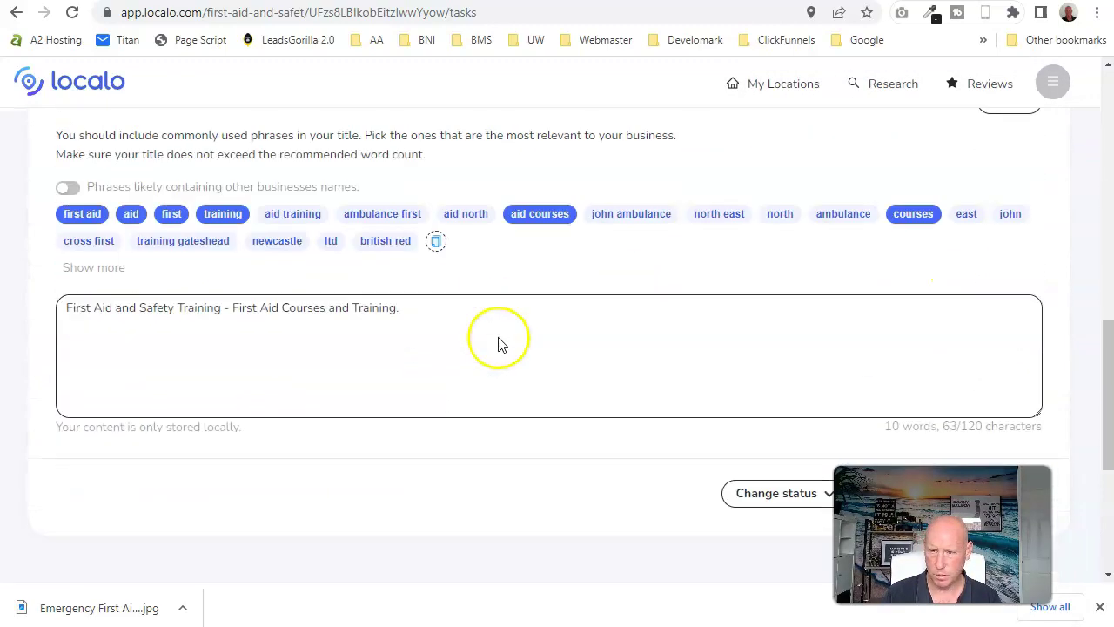
left_click(827, 228)
left_click(810, 266)
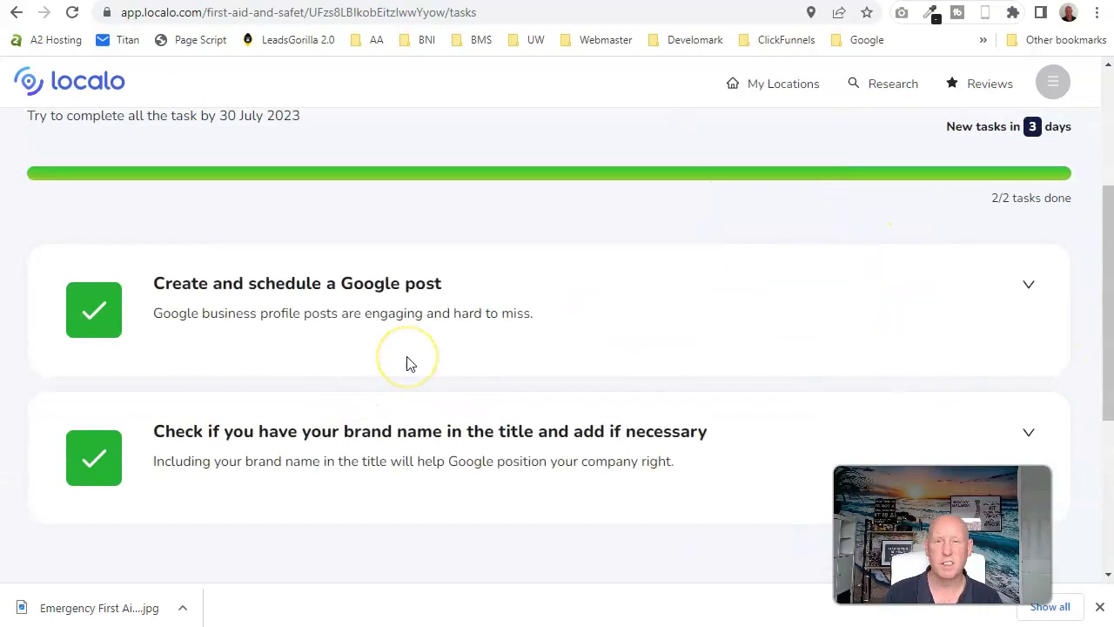
Examine the suggested keywords and the guidance on adding keywords for the first aid training location.
scroll(719, 308, "up", 3)
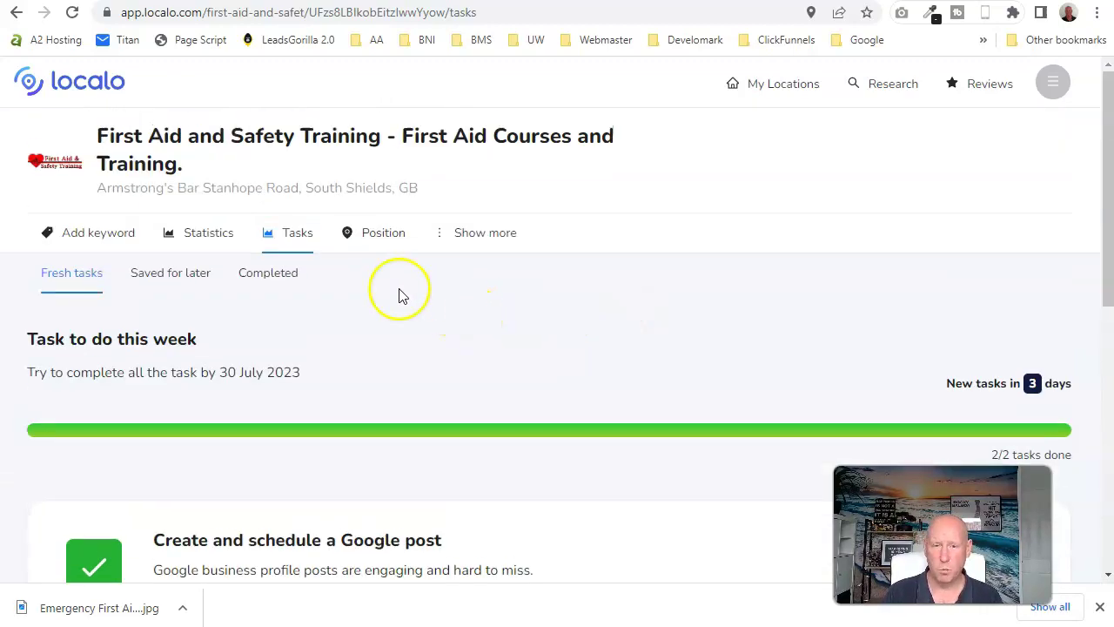
left_click(97, 246)
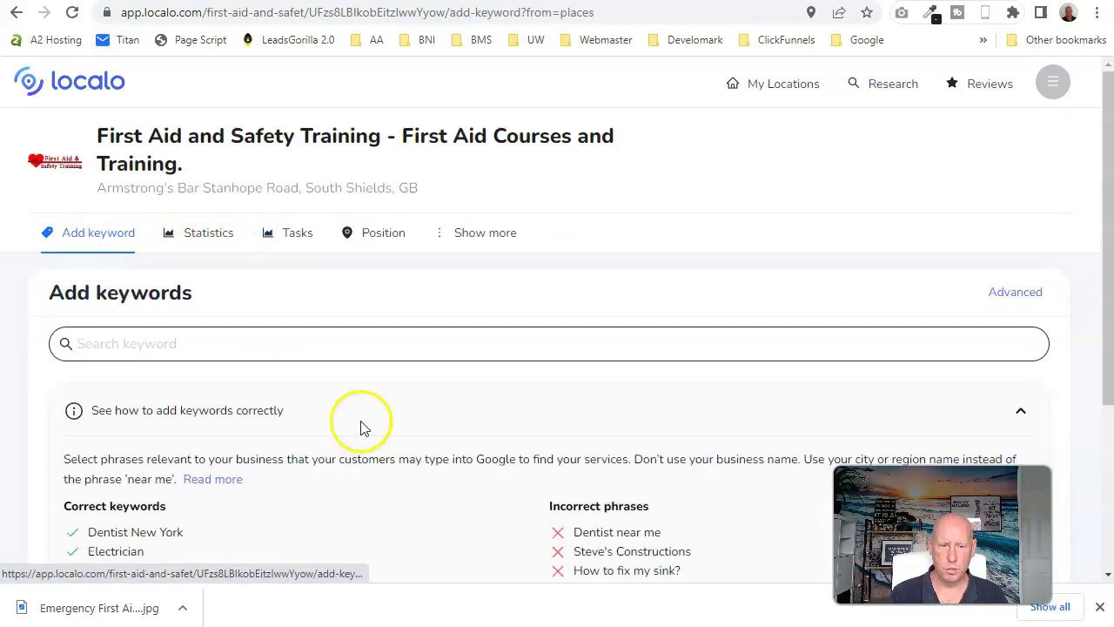
scroll(374, 414, "down", 3)
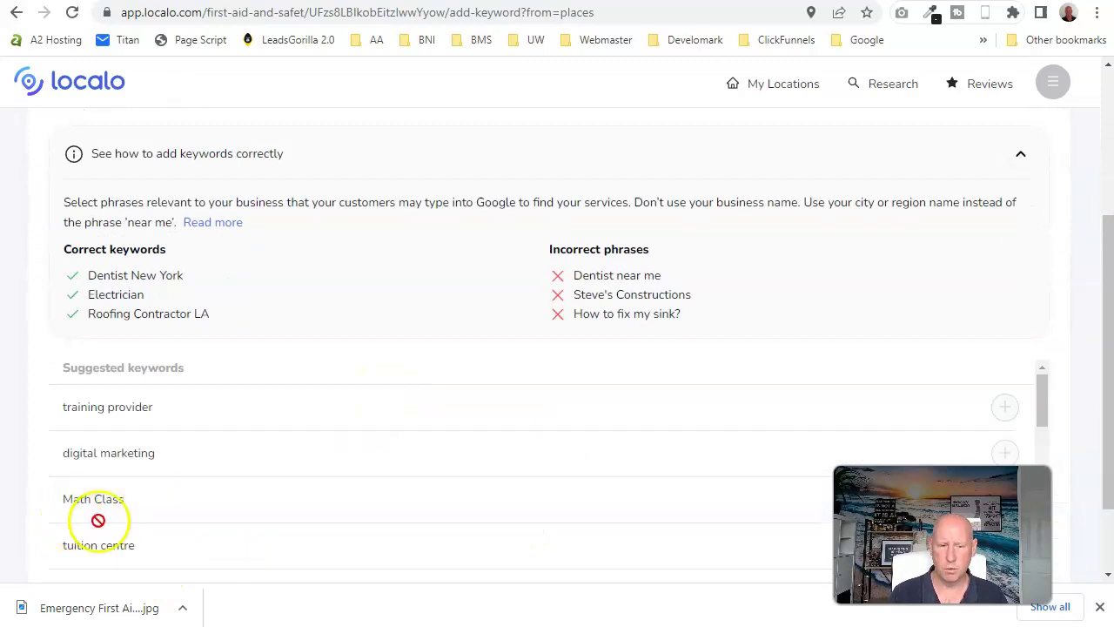
scroll(1080, 421, "down", 1)
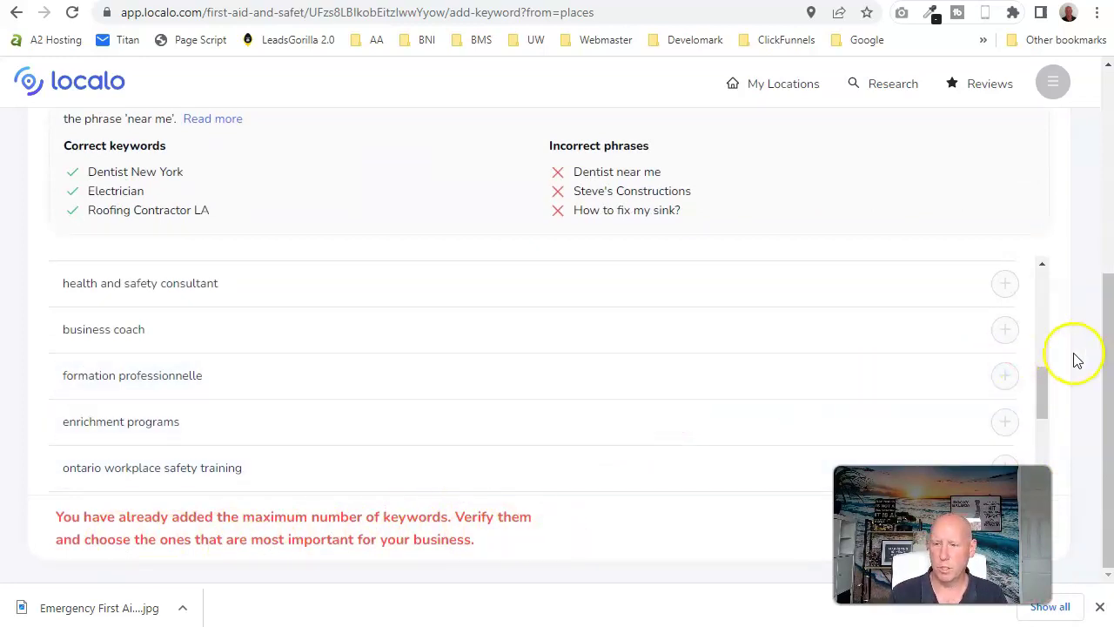
scroll(1076, 372, "up", 1)
scroll(1076, 373, "up", 4)
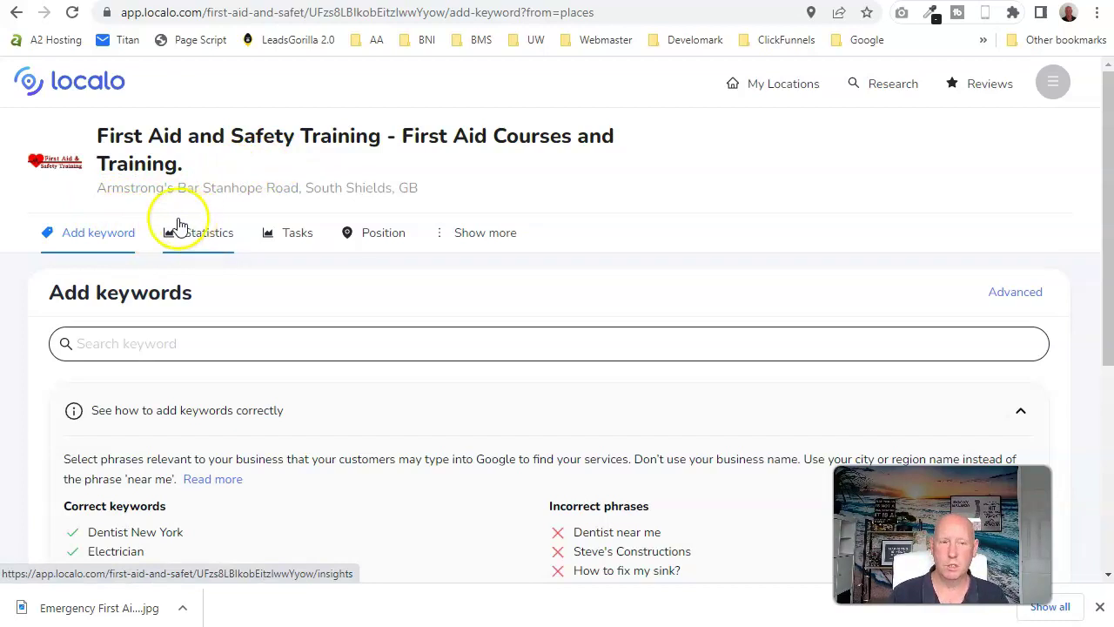
Examine the location's statistics for calls, messages, profile views, route directions, posts and website visits.
left_click(200, 246)
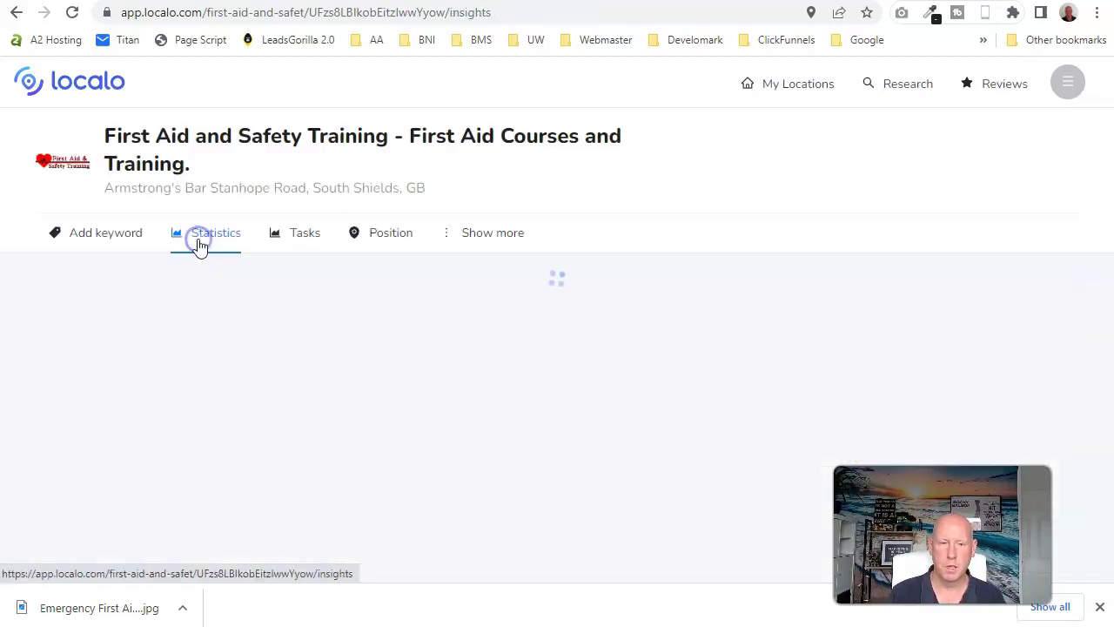
scroll(838, 304, "down", 3)
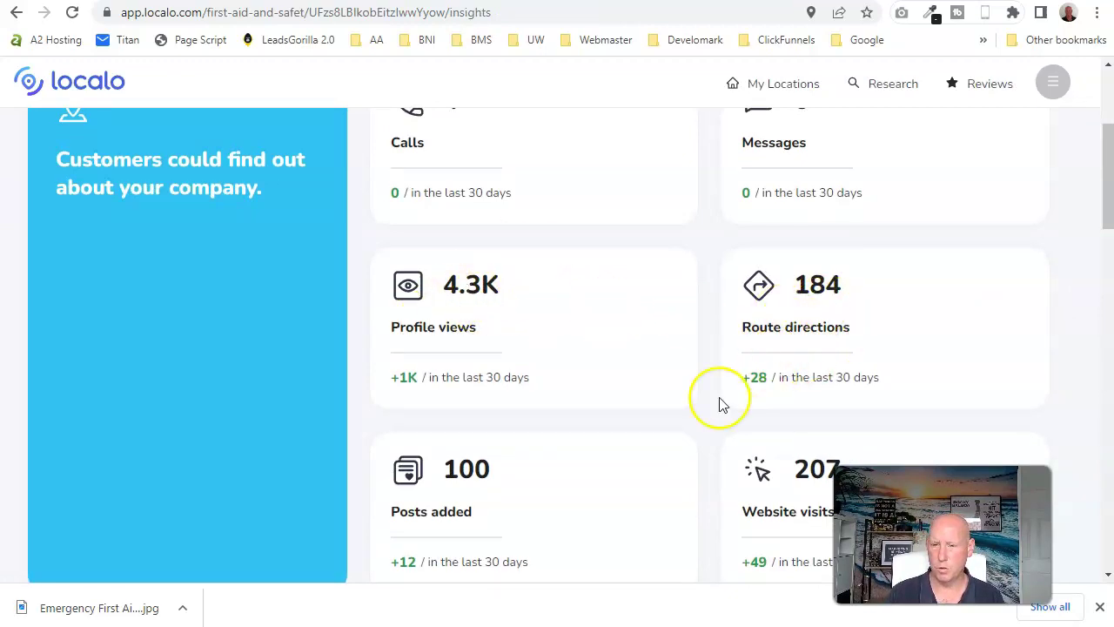
scroll(809, 343, "down", 1)
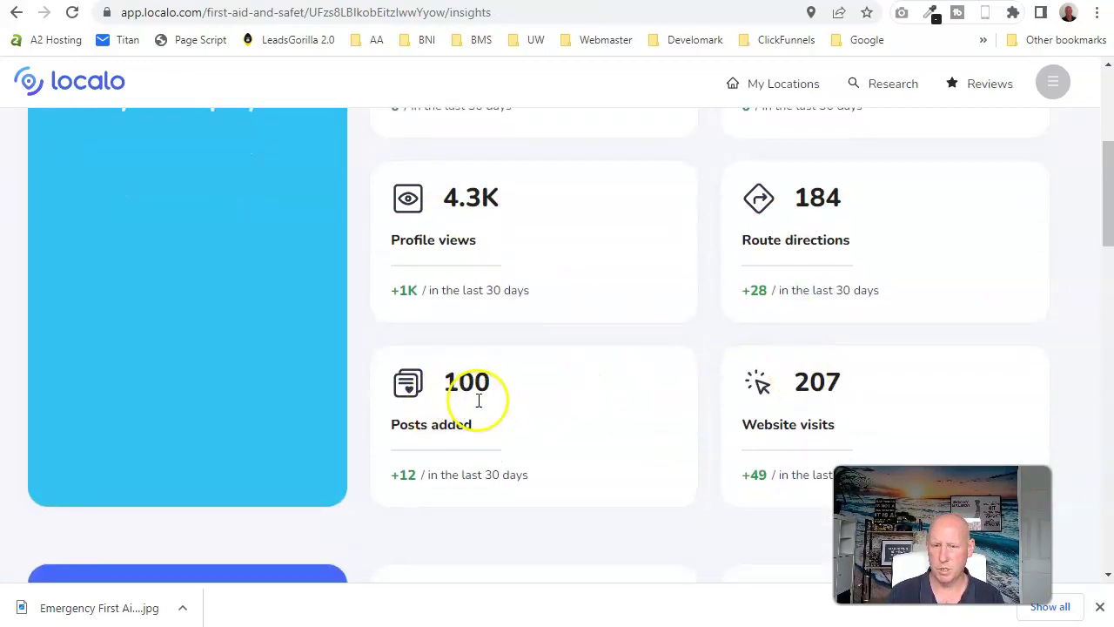
scroll(694, 435, "up", 4)
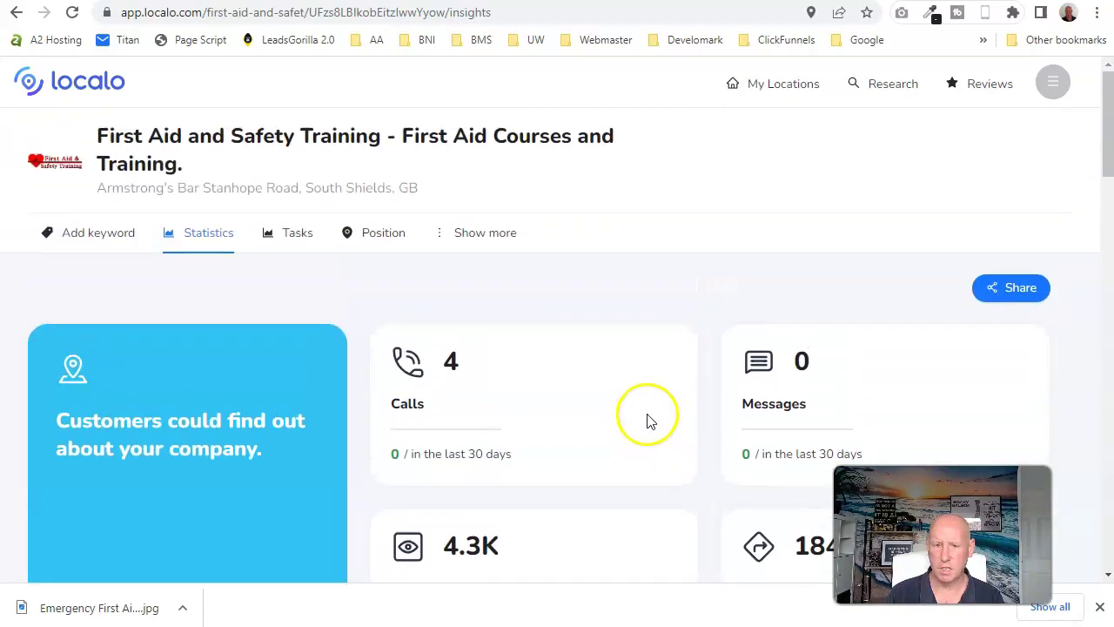
View the location's keyword ranking positions on the map grid, and return to the locations list.
left_click(296, 237)
left_click(381, 238)
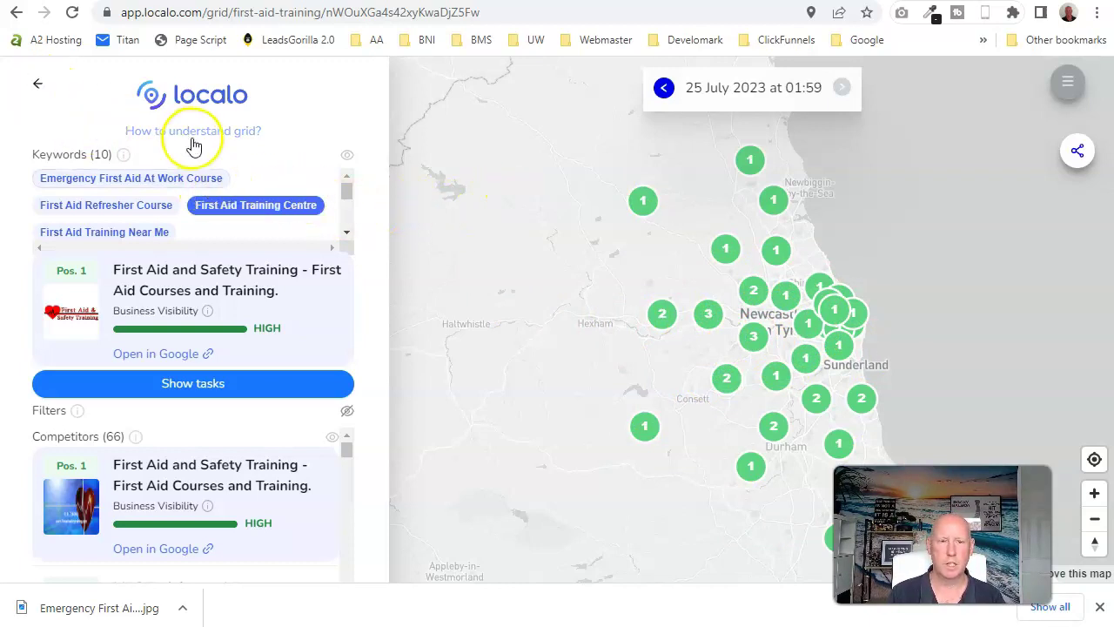
left_click(38, 83)
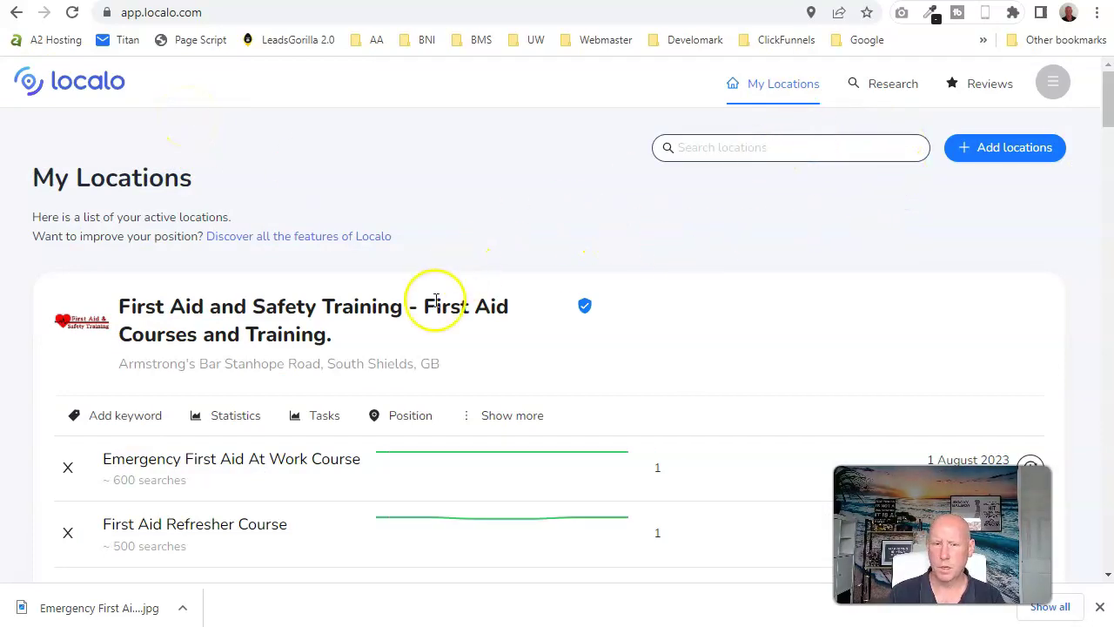
Open the first aid training location's customer reviews and read the latest ones with their replies.
left_click(512, 415)
scroll(1062, 348, "down", 1)
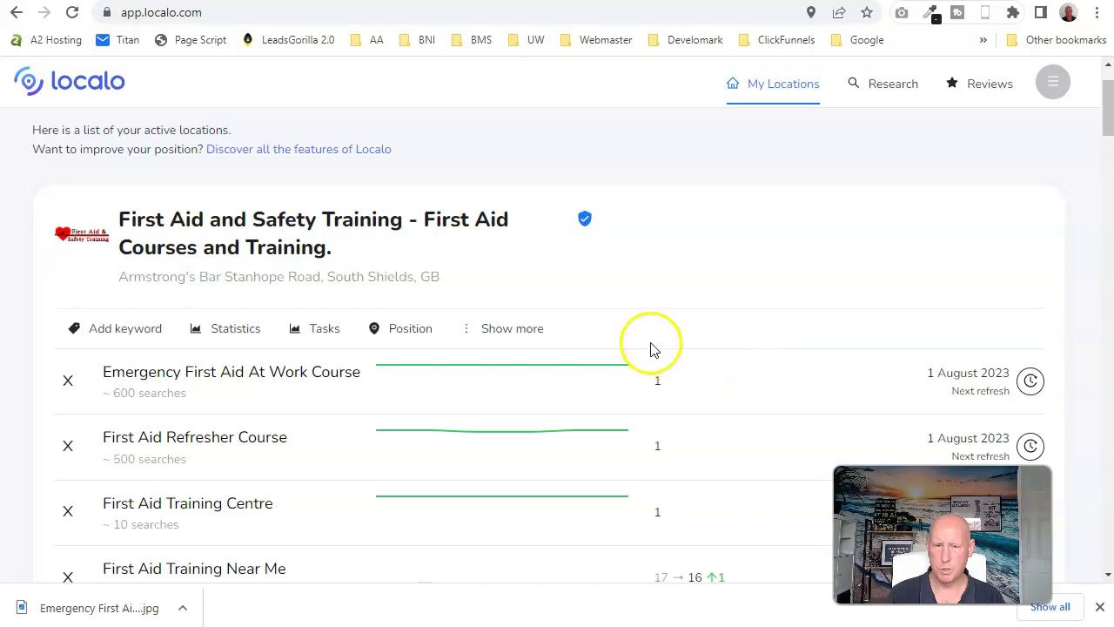
left_click(535, 331)
left_click(521, 377)
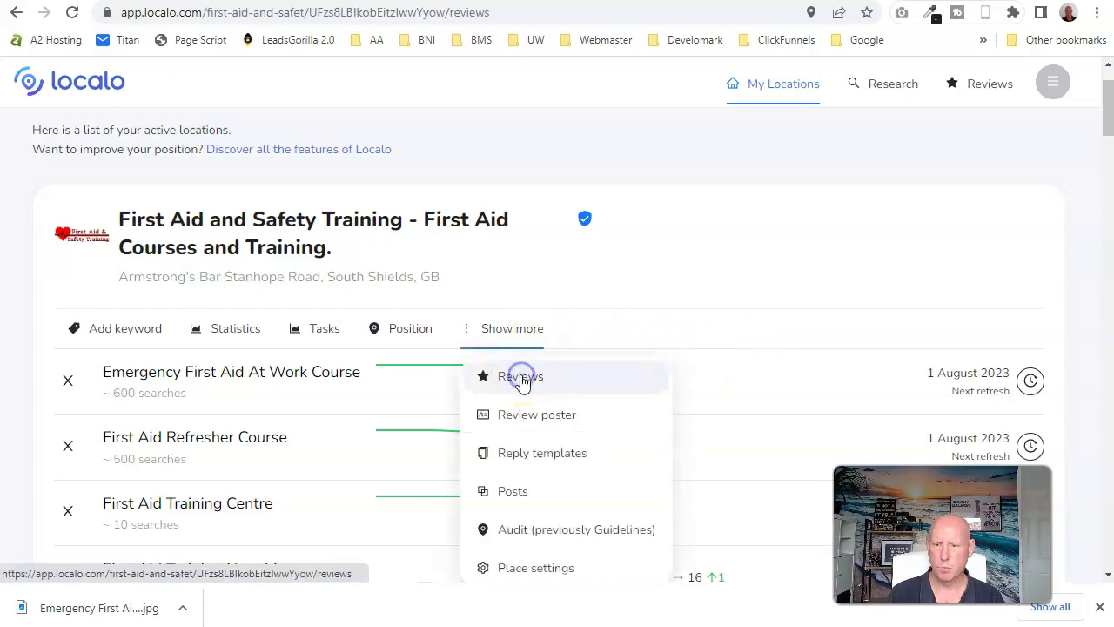
scroll(590, 313, "down", 1)
scroll(590, 313, "down", 2)
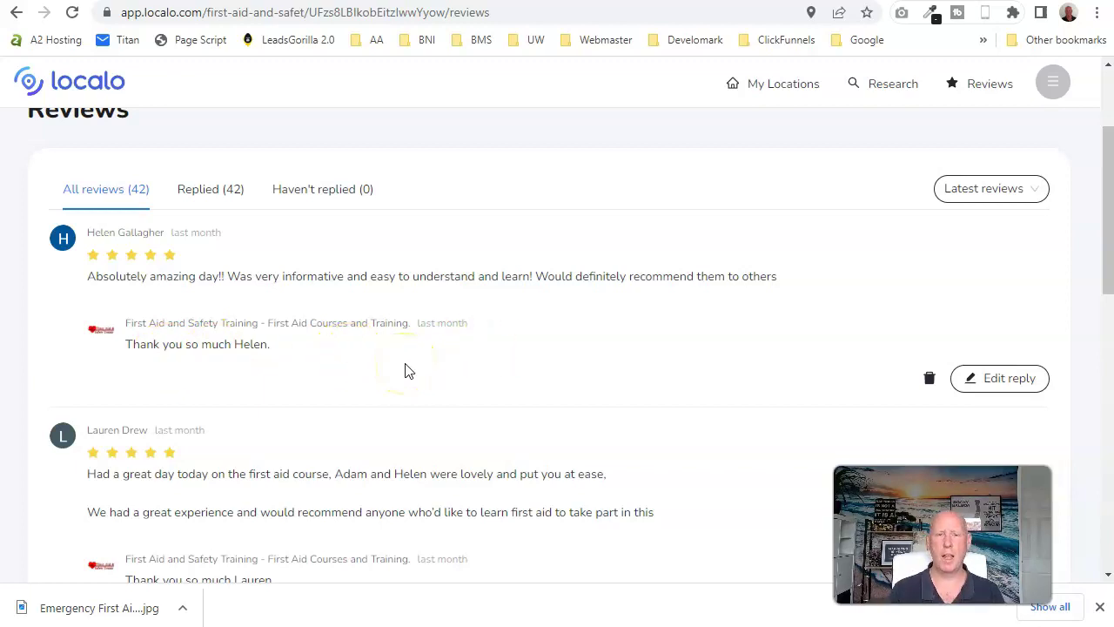
scroll(348, 359, "up", 2)
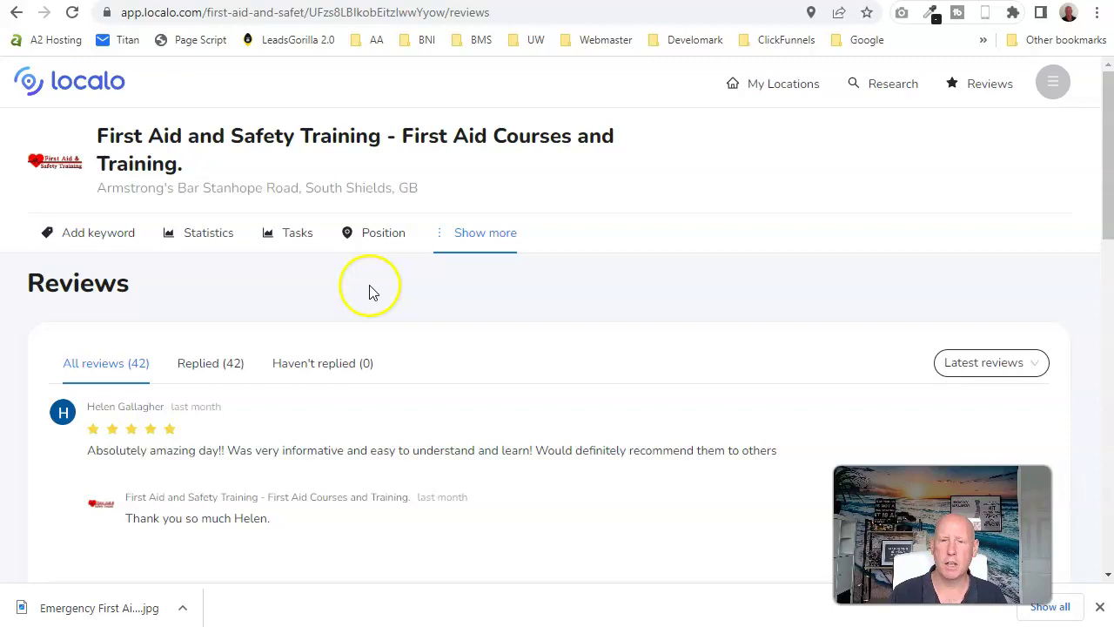
Open the review poster and examine its QR code layout, colour choices and prominent phrases.
left_click(483, 248)
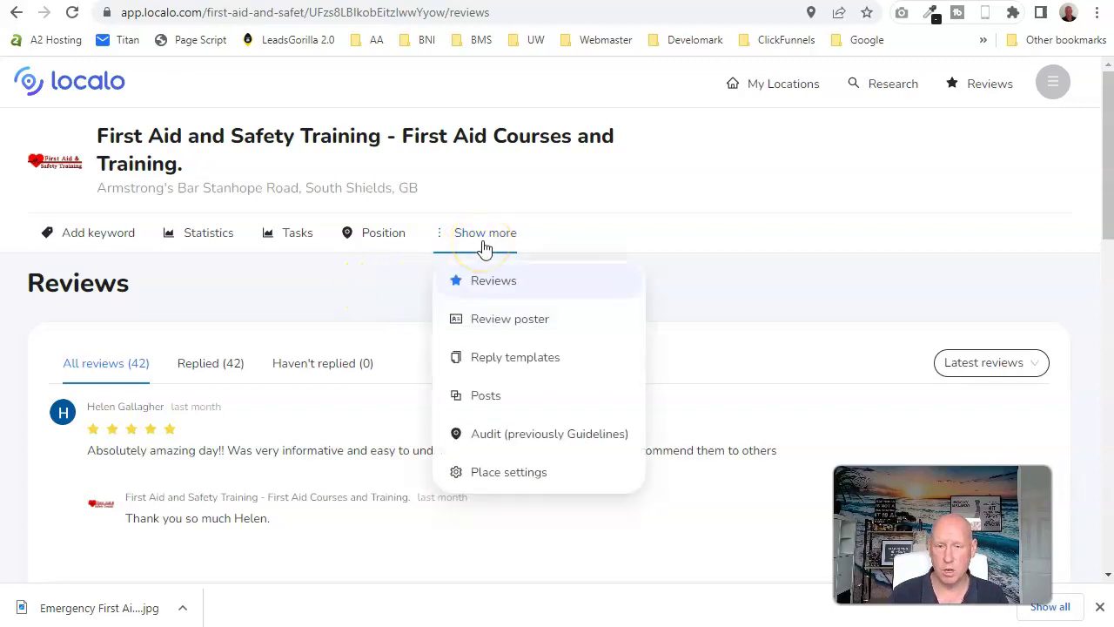
left_click(498, 321)
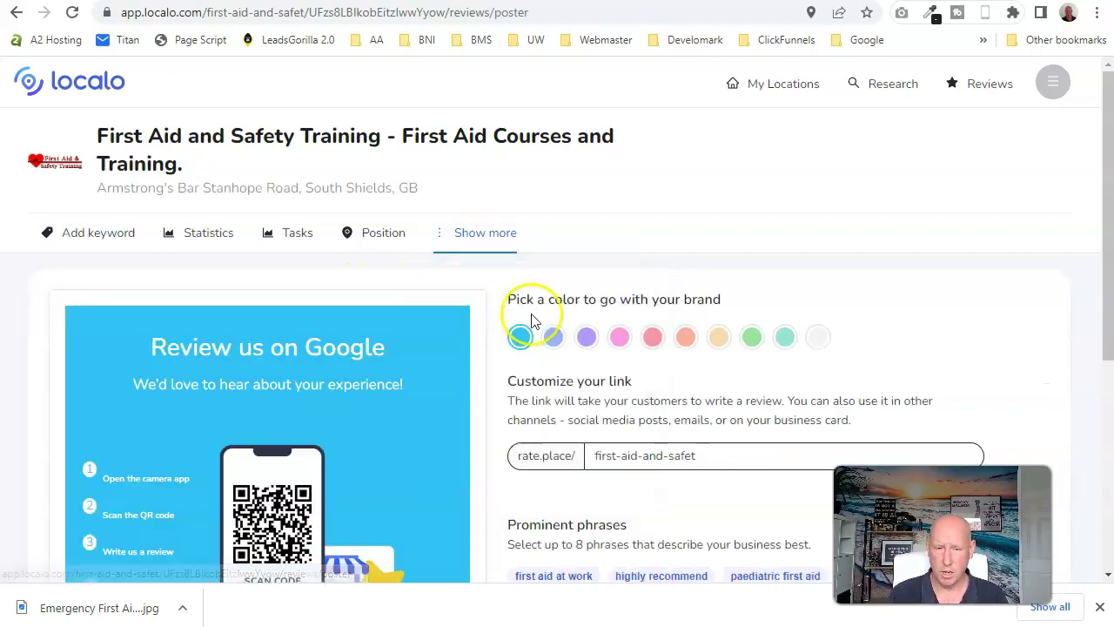
scroll(182, 314, "down", 3)
scroll(261, 414, "down", 2)
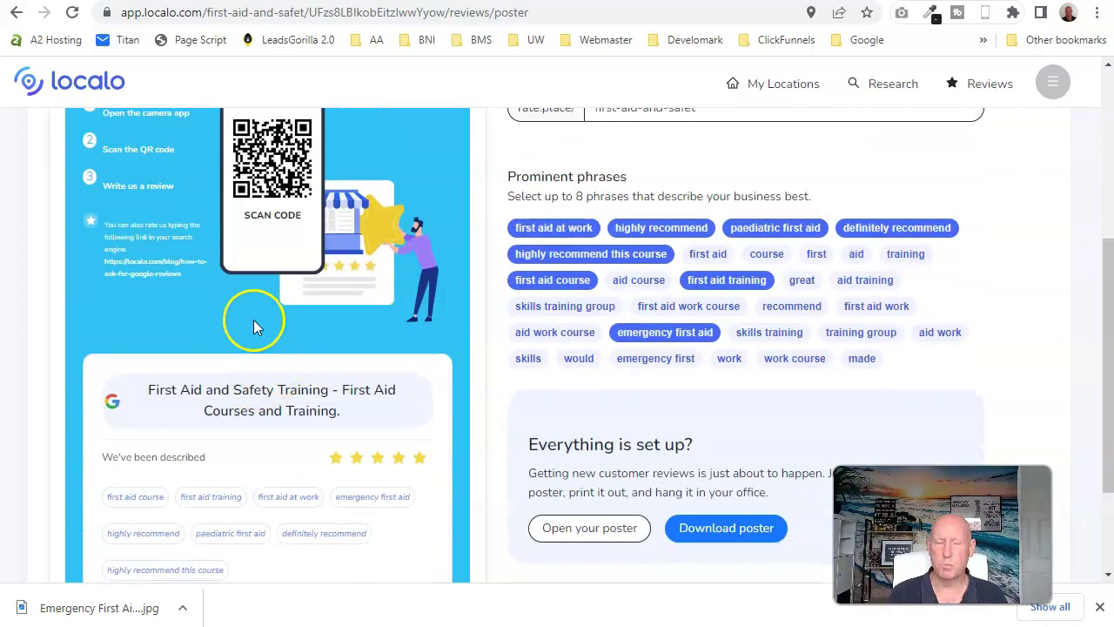
scroll(544, 370, "up", 5)
Open the review reply templates and look through the replies prepared for the lowest star ratings.
left_click(479, 235)
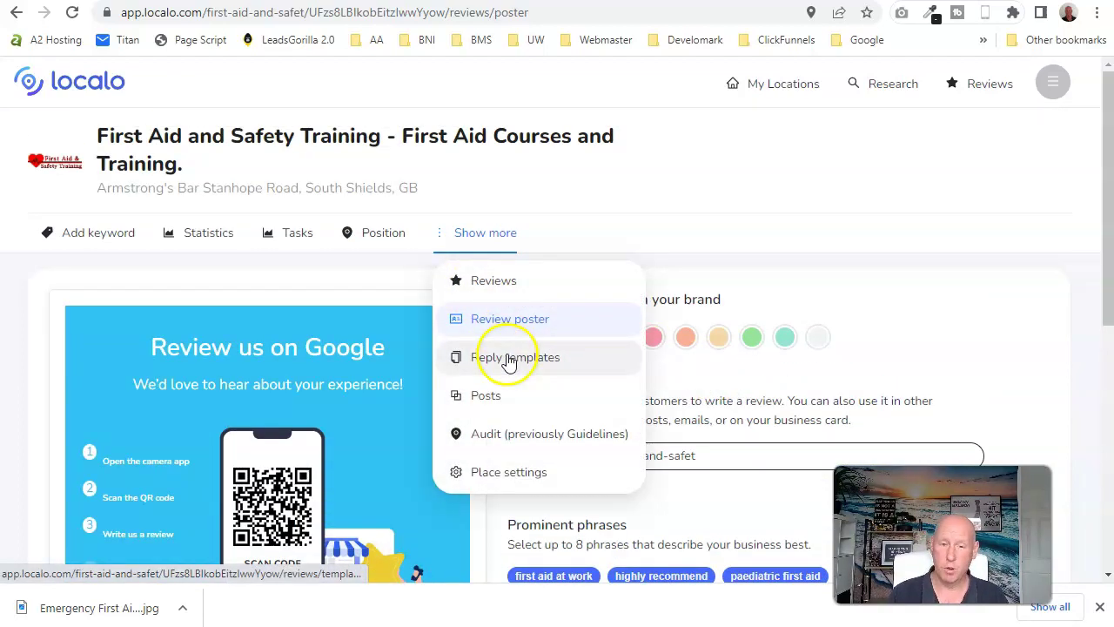
left_click(509, 359)
scroll(627, 327, "down", 3)
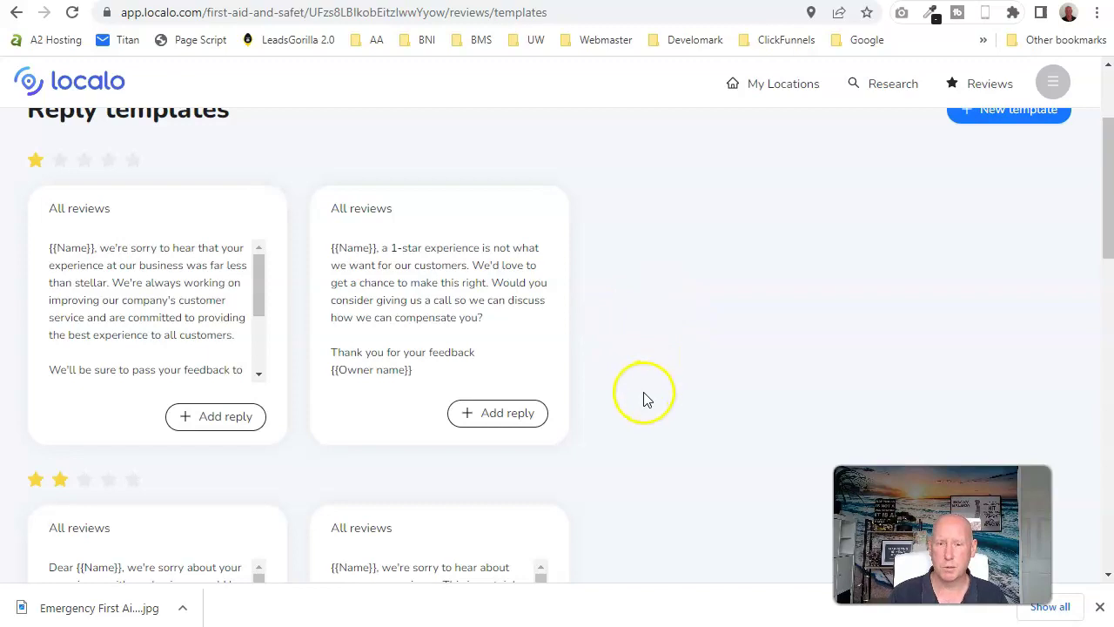
scroll(653, 407, "up", 3)
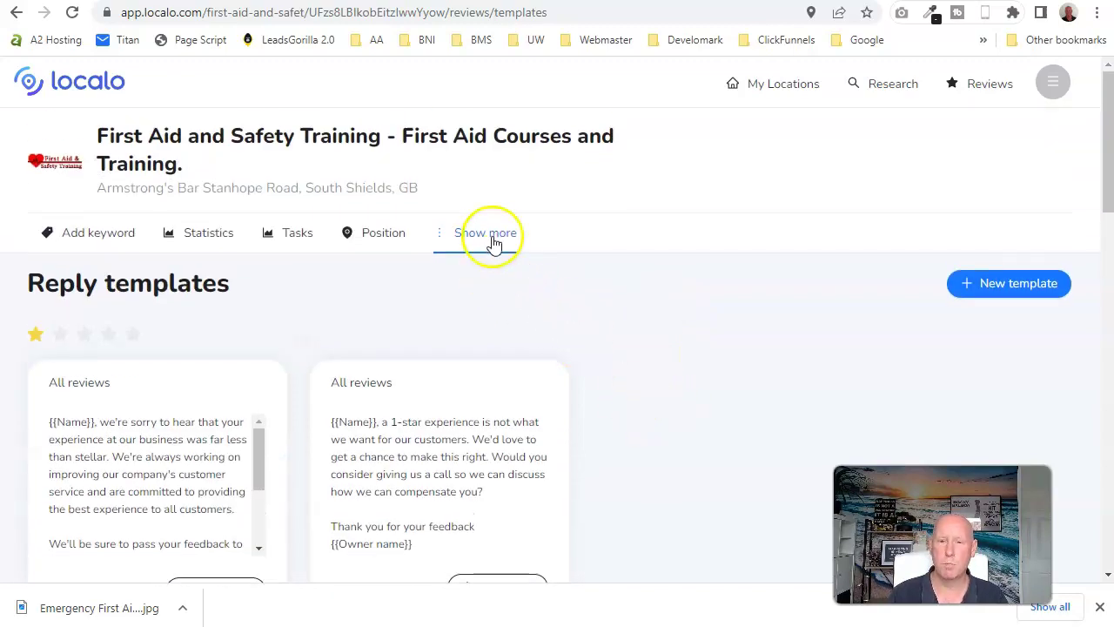
Review the location's posts and July 2023 publication calendar, and open the form for creating a post.
left_click(489, 235)
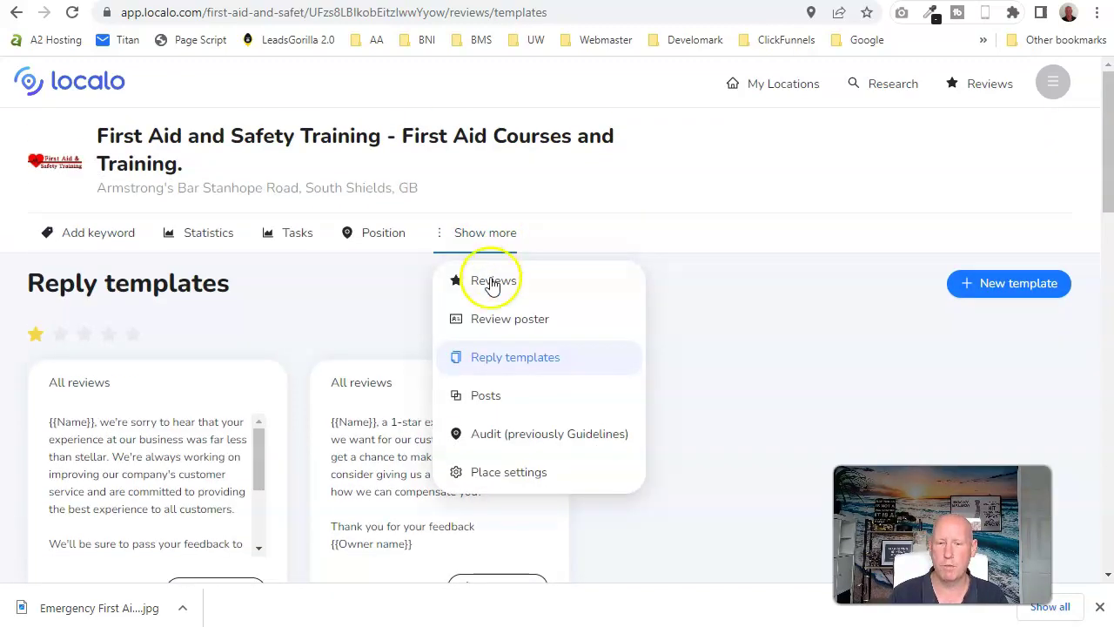
left_click(487, 396)
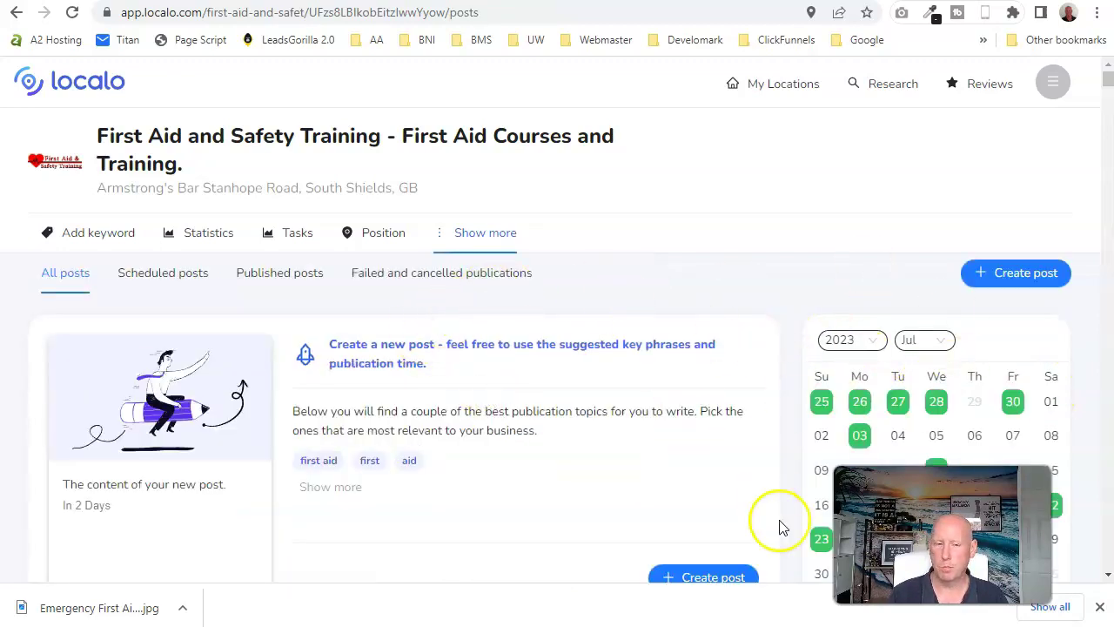
scroll(570, 377, "down", 2)
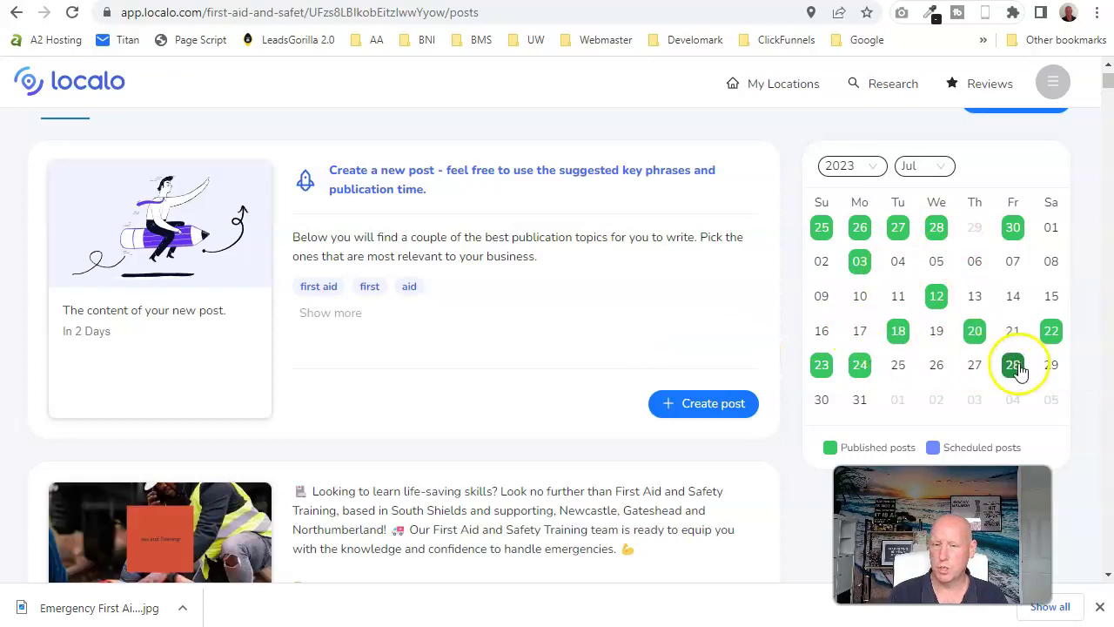
scroll(462, 357, "down", 2)
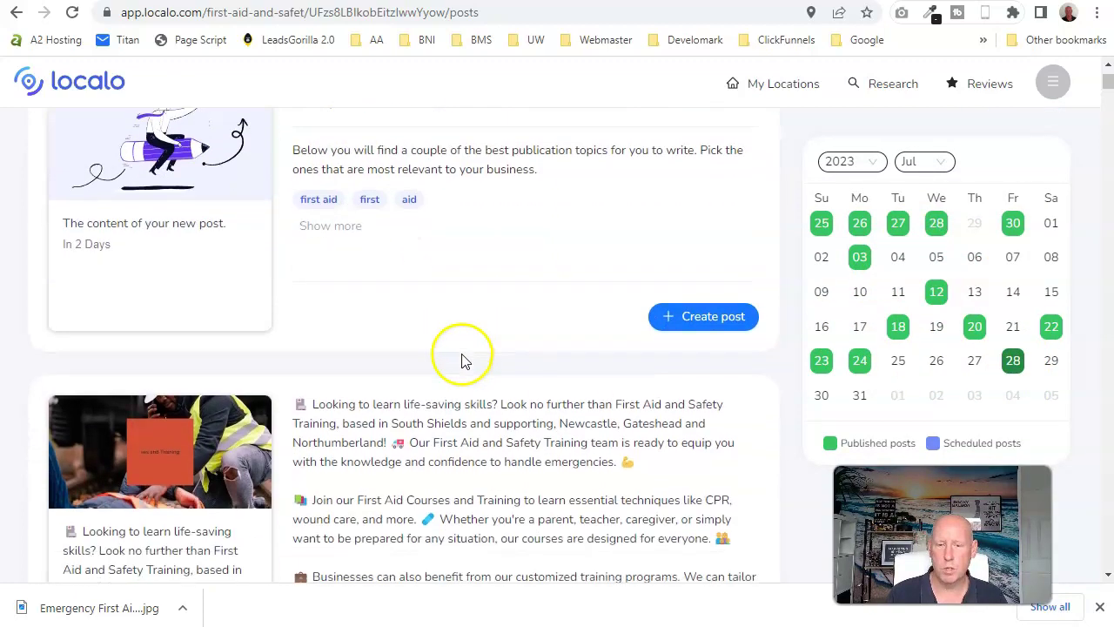
scroll(419, 407, "up", 3)
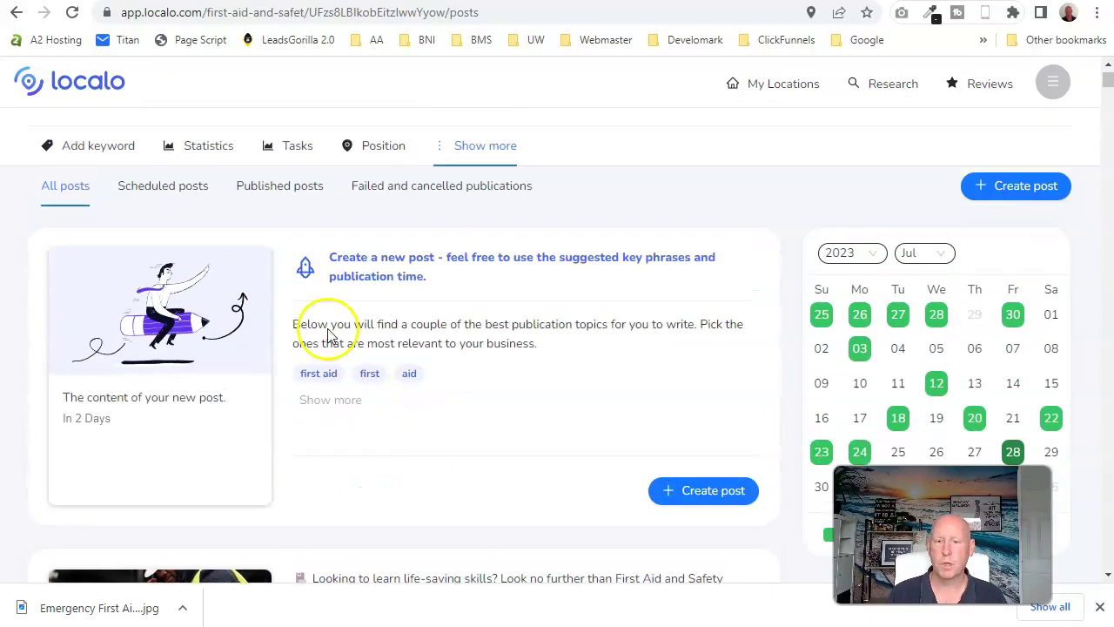
left_click(710, 496)
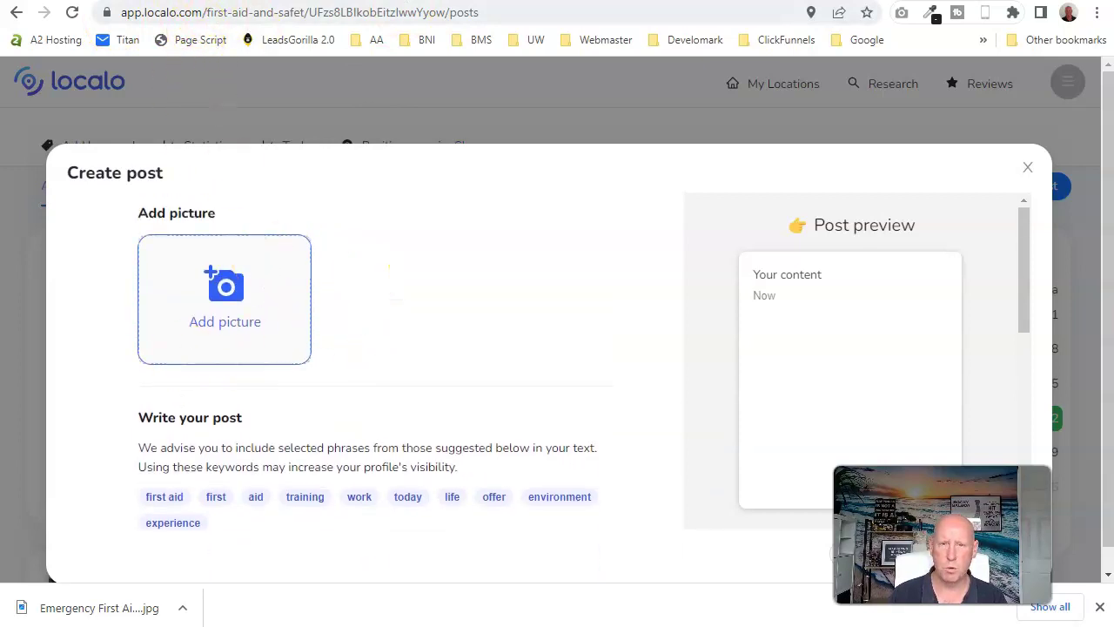
Look over the new post form's picture area and suggested phrases, close it without creating a post, and view the posts list.
scroll(548, 348, "down", 3)
scroll(567, 356, "up", 3)
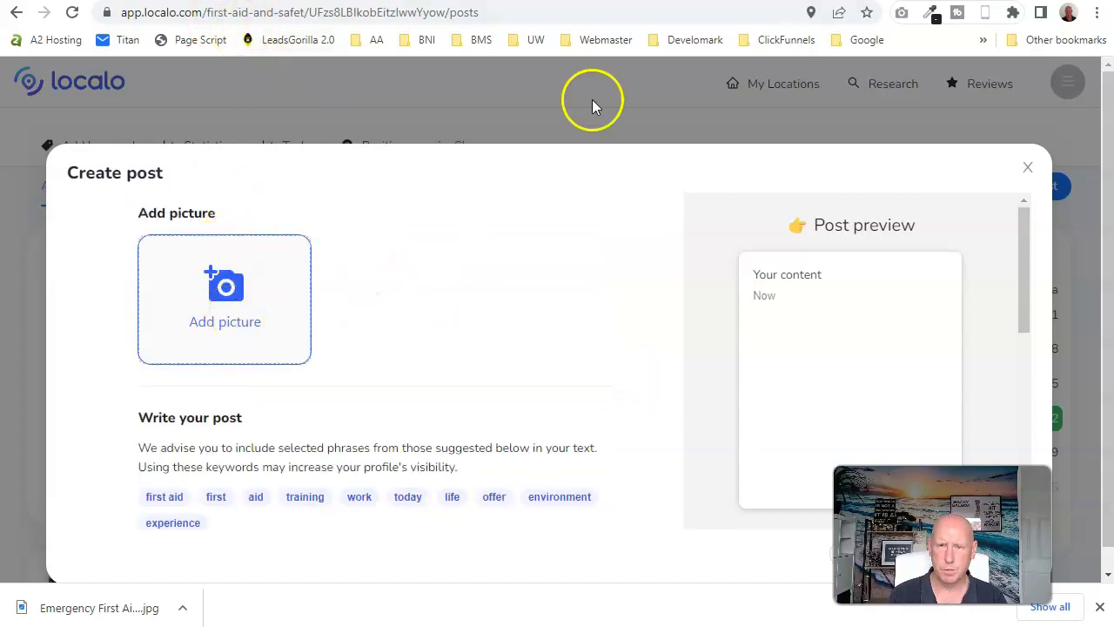
left_click(1028, 168)
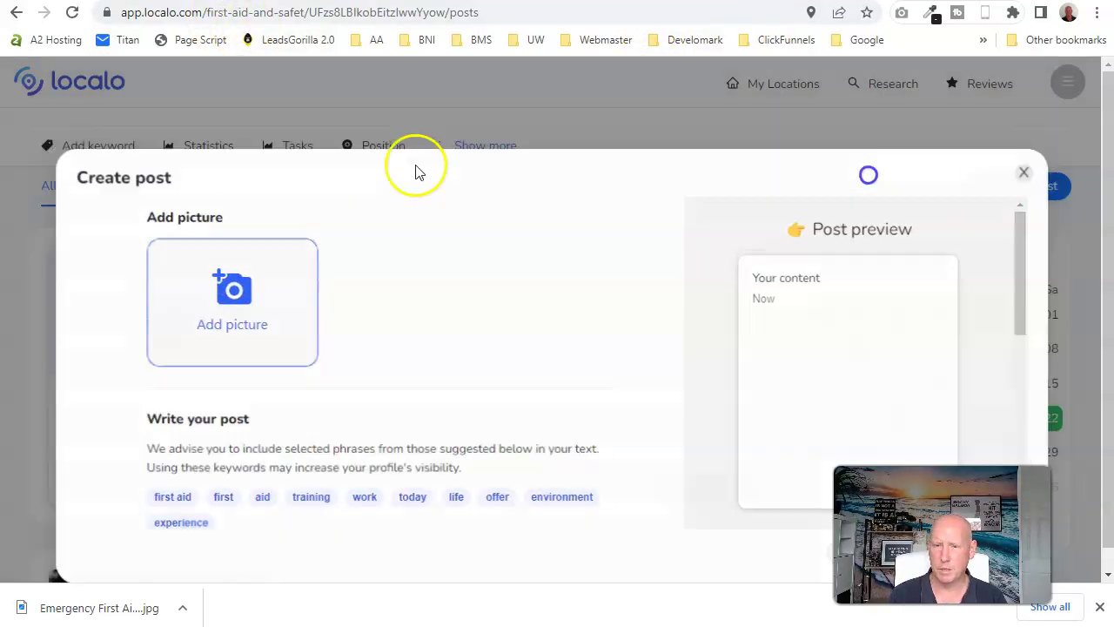
scroll(1013, 361, "down", 2)
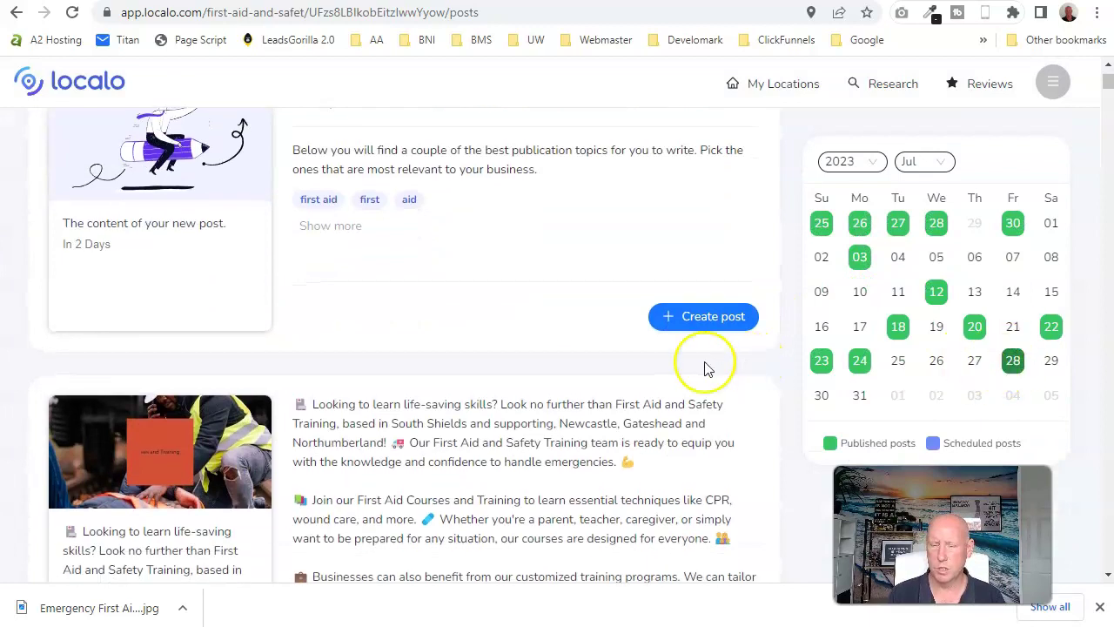
scroll(510, 331, "up", 3)
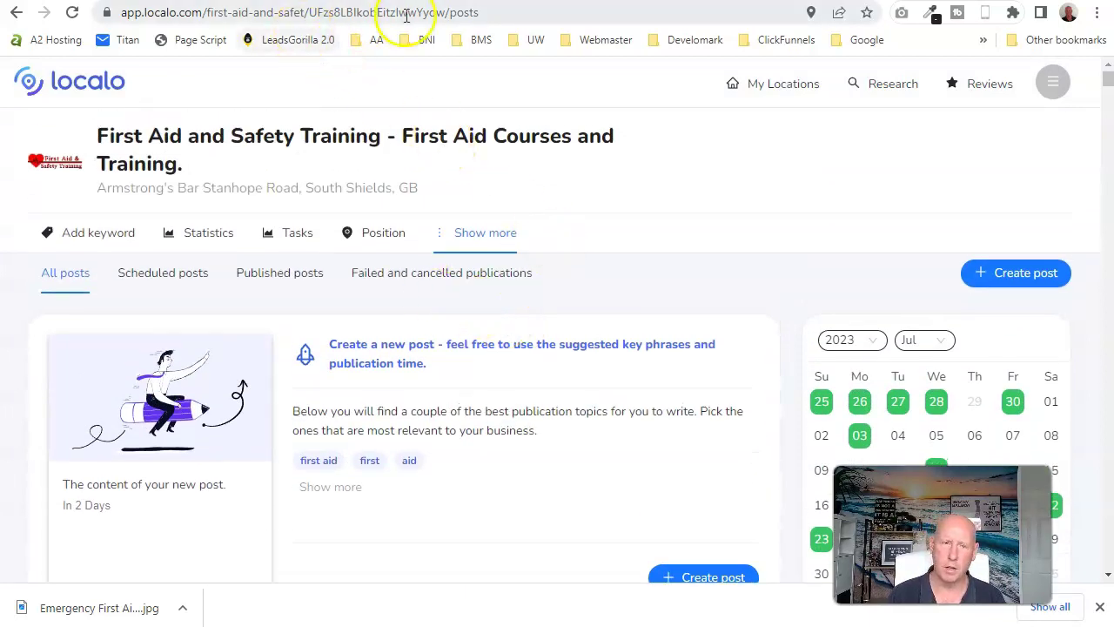
Open the location's audit and examine the business name guidance and the quick checklist fields.
left_click(509, 250)
left_click(505, 435)
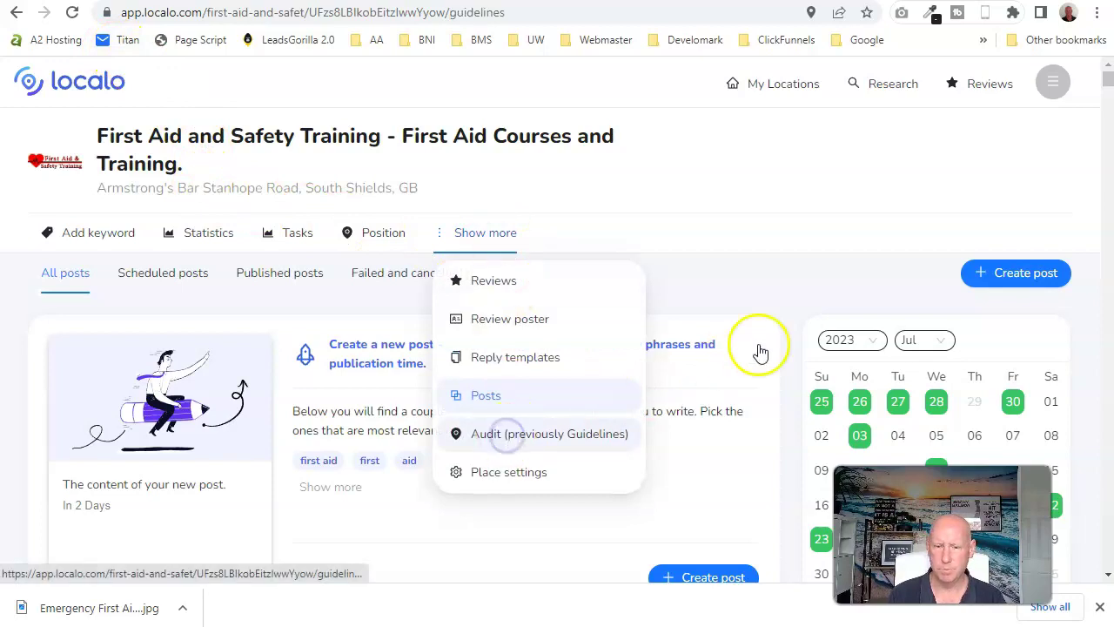
scroll(595, 403, "down", 2)
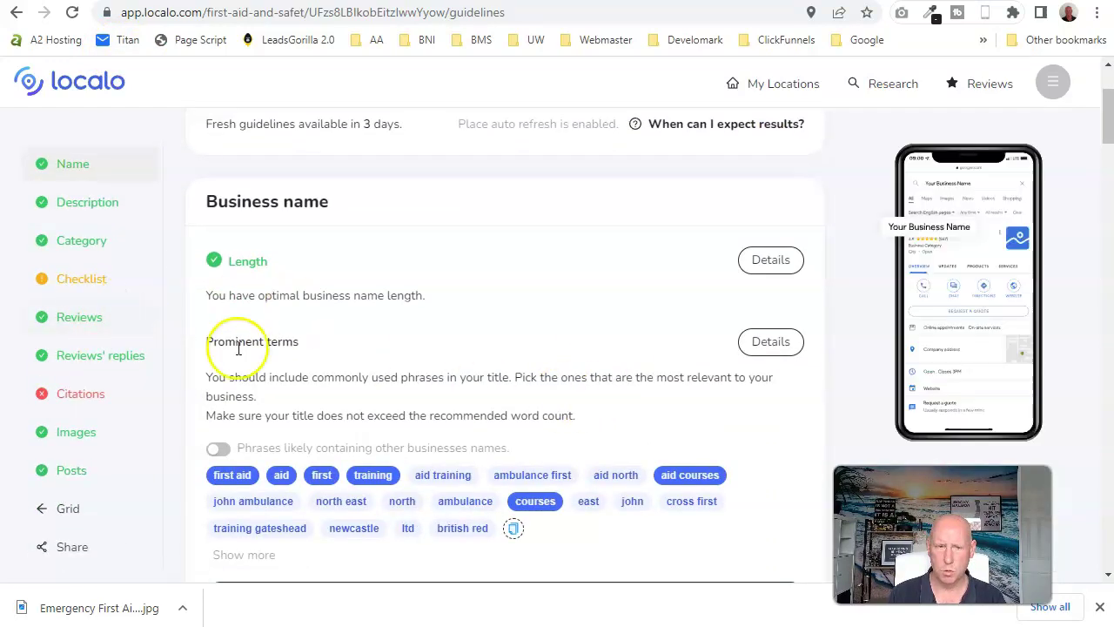
left_click(95, 284)
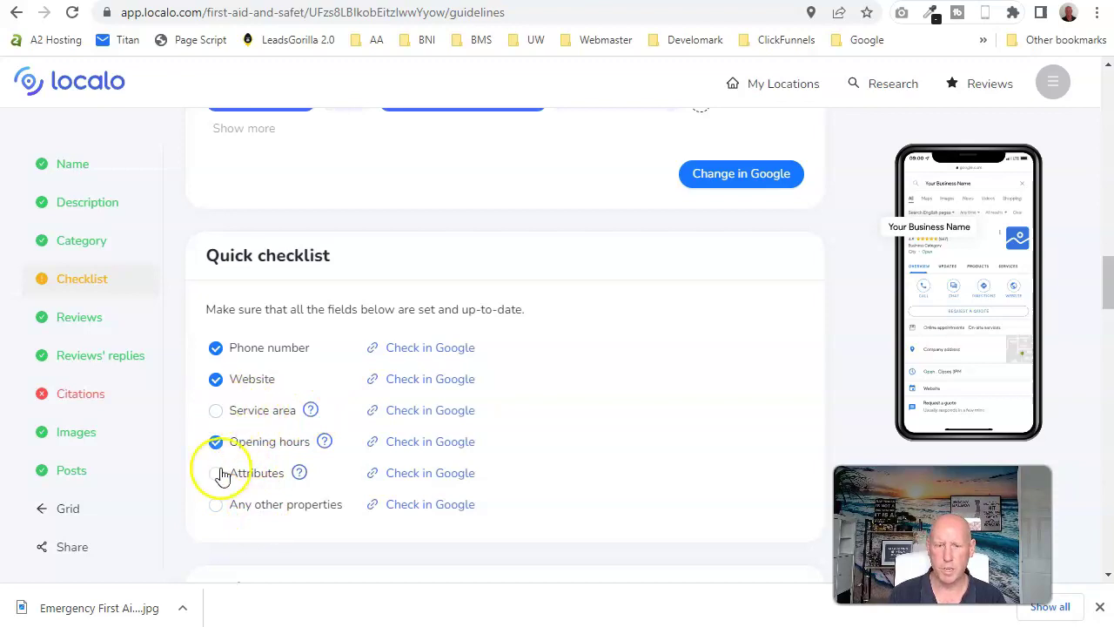
scroll(63, 400, "down", 7)
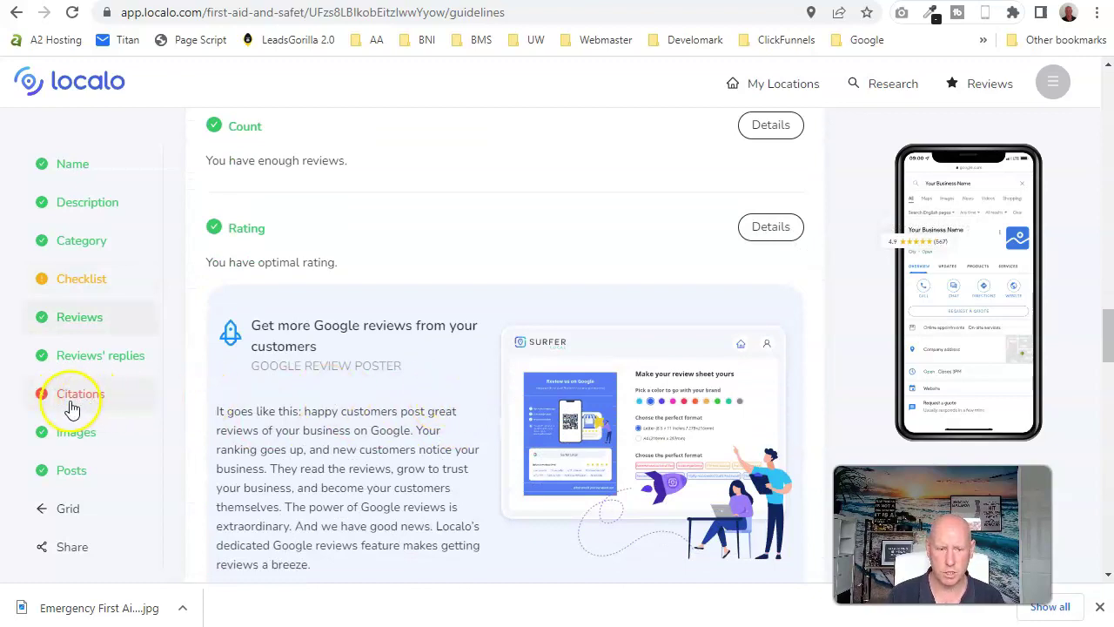
Examine the audit's sections on review replies, competitor citation sites and business description.
scroll(466, 439, "down", 15)
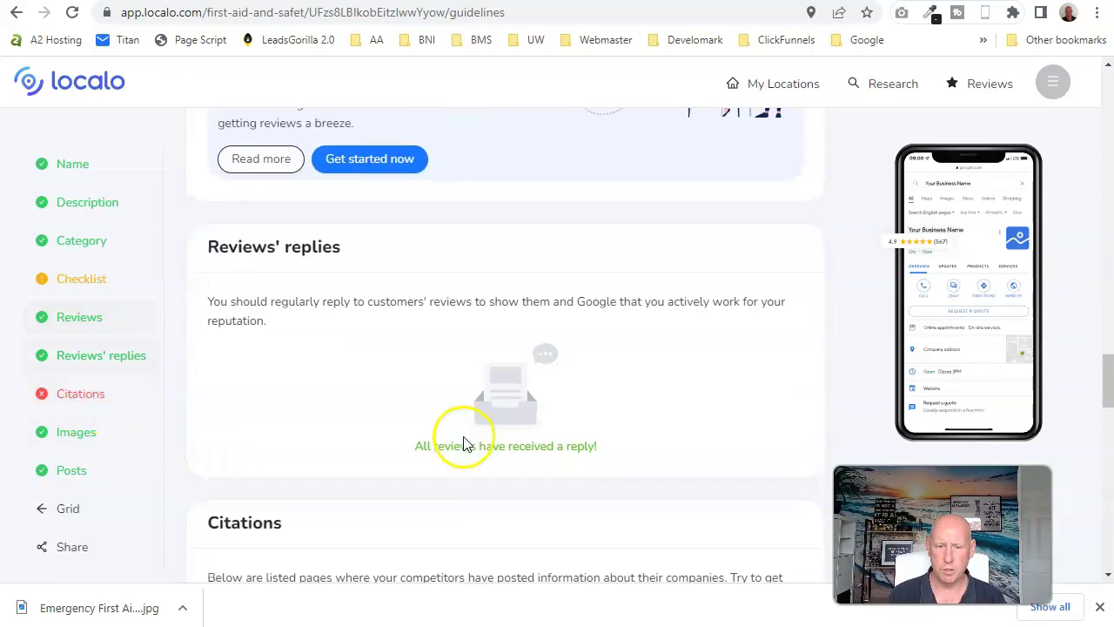
scroll(590, 246, "up", 2)
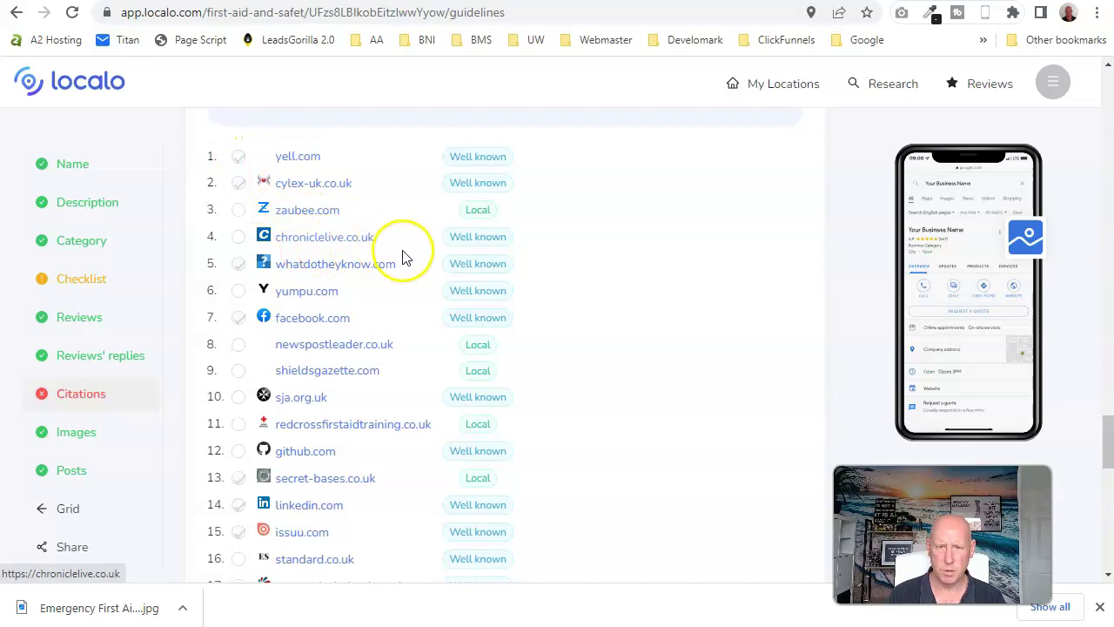
scroll(621, 422, "up", 20)
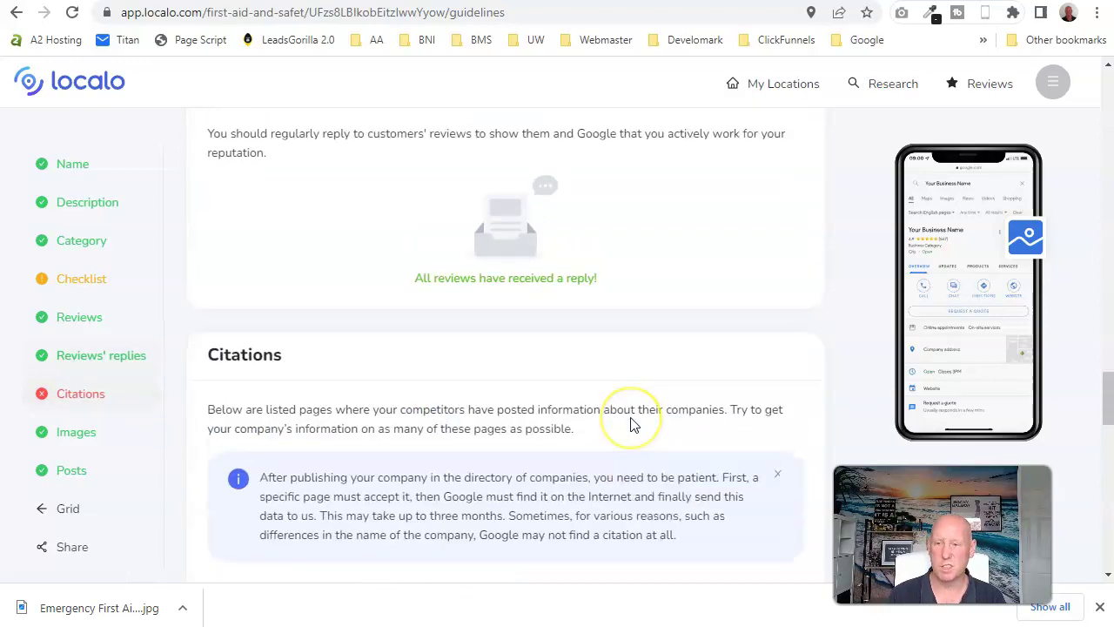
scroll(621, 428, "up", 5)
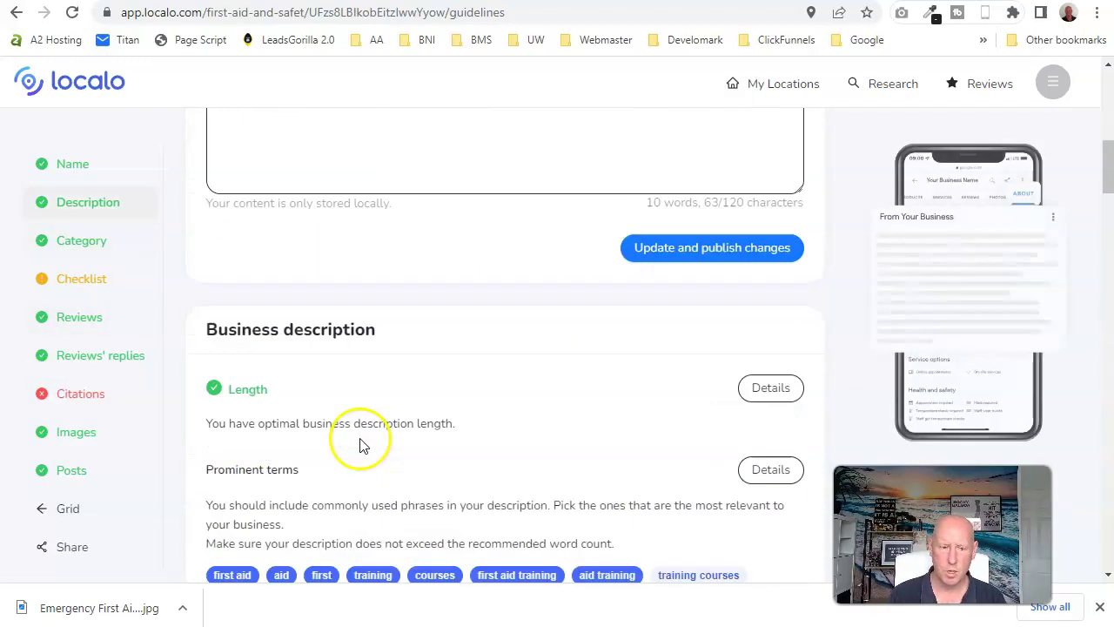
Open the audit's shareable version, look through its business name and description sections, and return to the Localo audit.
left_click(75, 547)
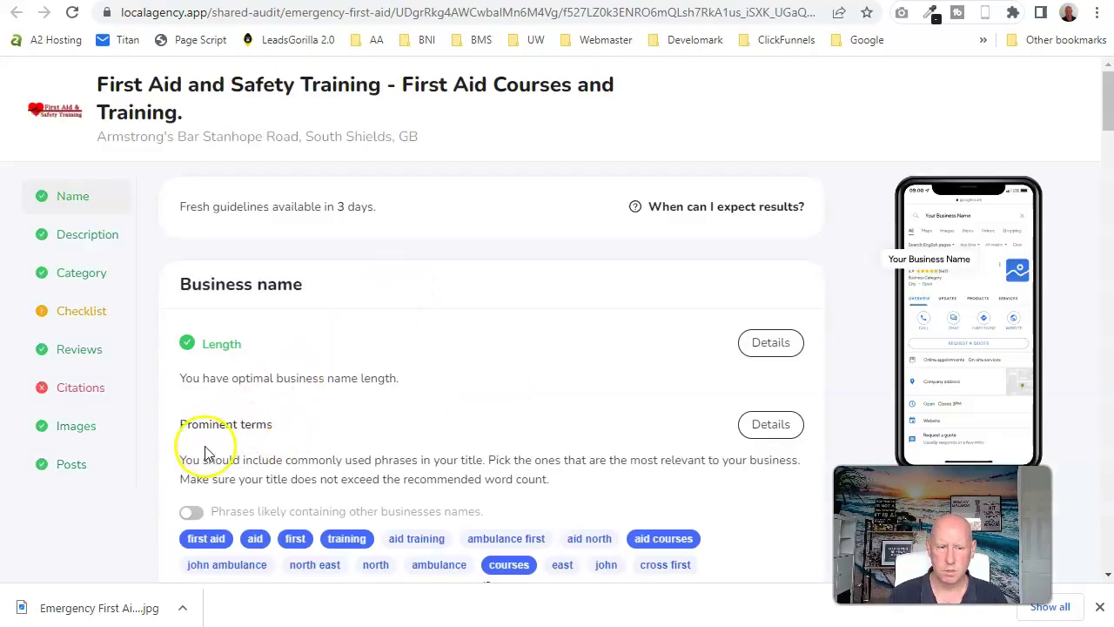
scroll(490, 401, "down", 5)
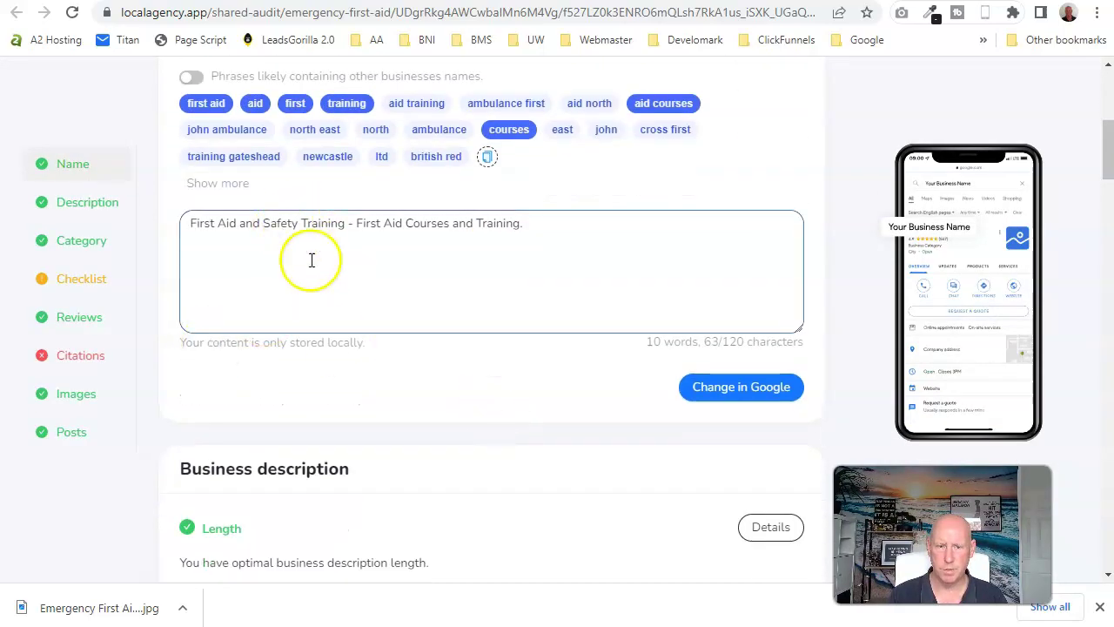
scroll(566, 453, "down", 3)
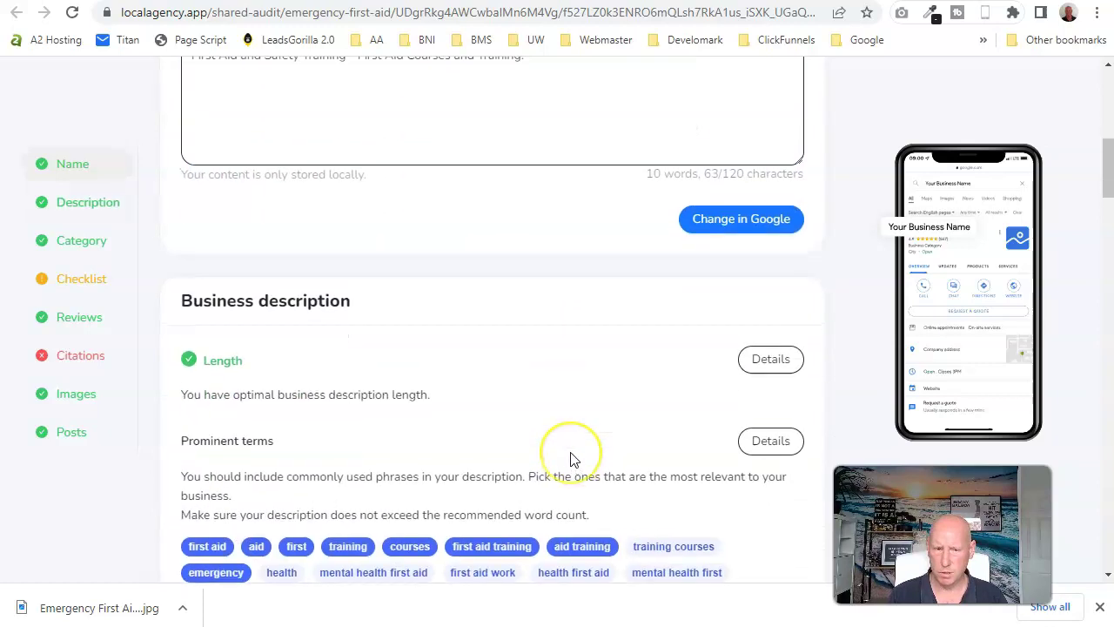
scroll(570, 458, "up", 8)
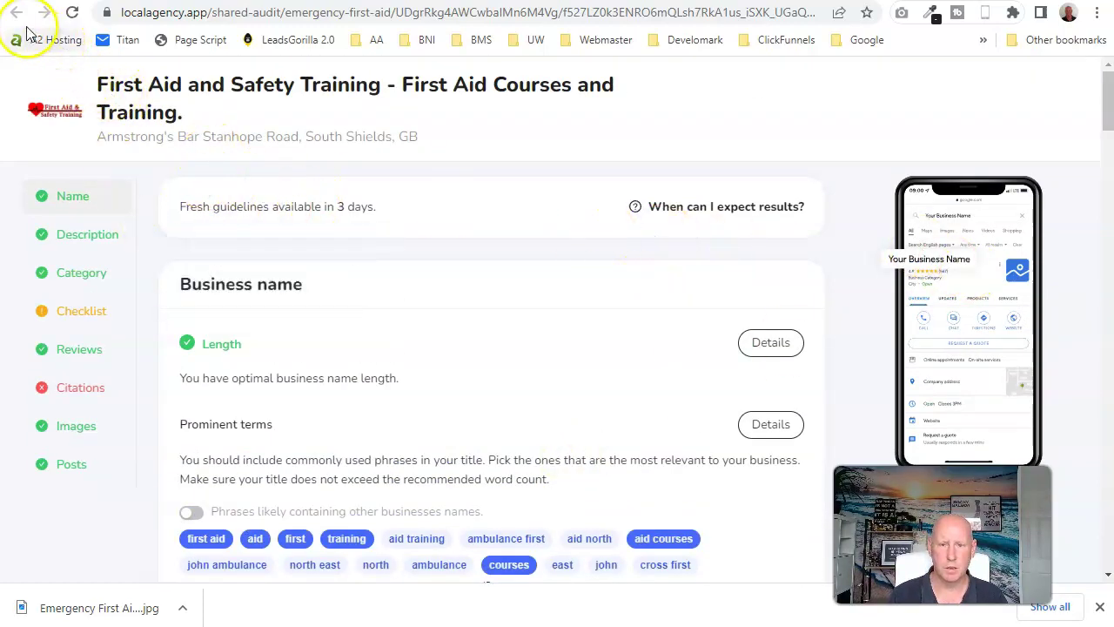
key("ctrl+Tab")
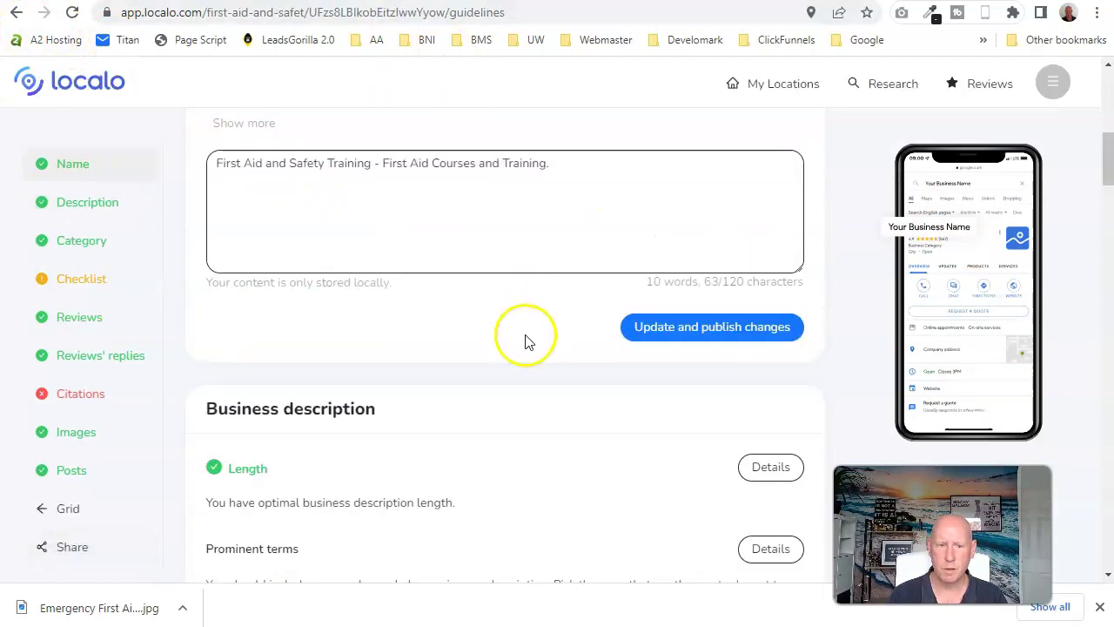
scroll(525, 341, "up", 7)
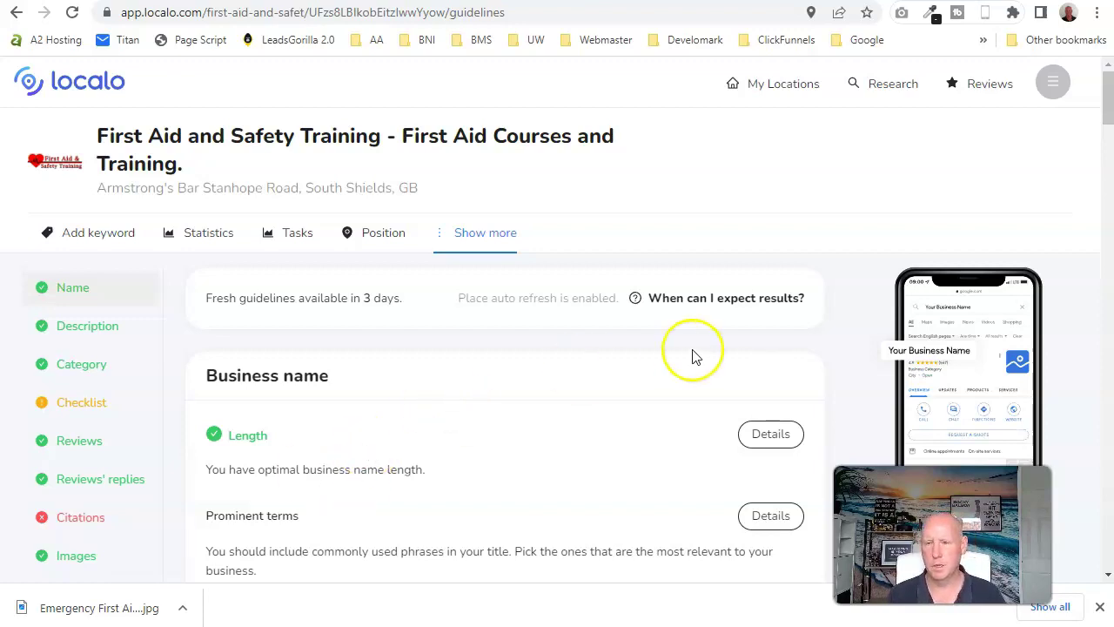
scroll(749, 365, "down", 2)
scroll(774, 368, "up", 1)
scroll(774, 372, "up", 2)
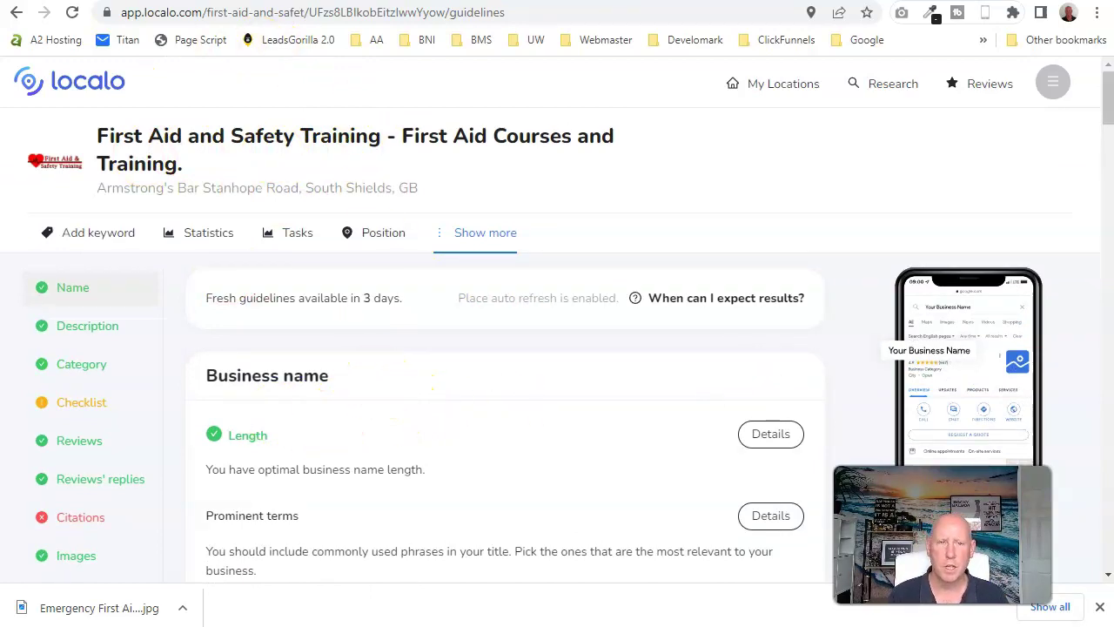
Switch to Heropost, dismiss the browser's download bar, and examine the all-time and last-30-days posting reports.
key("ctrl+Tab")
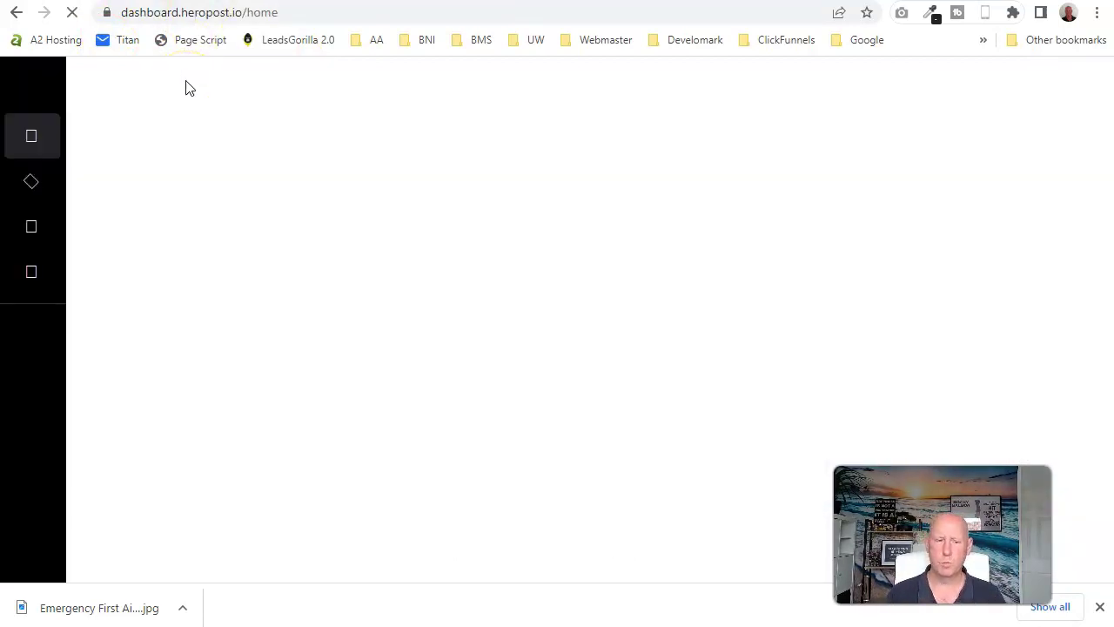
left_click(1100, 607)
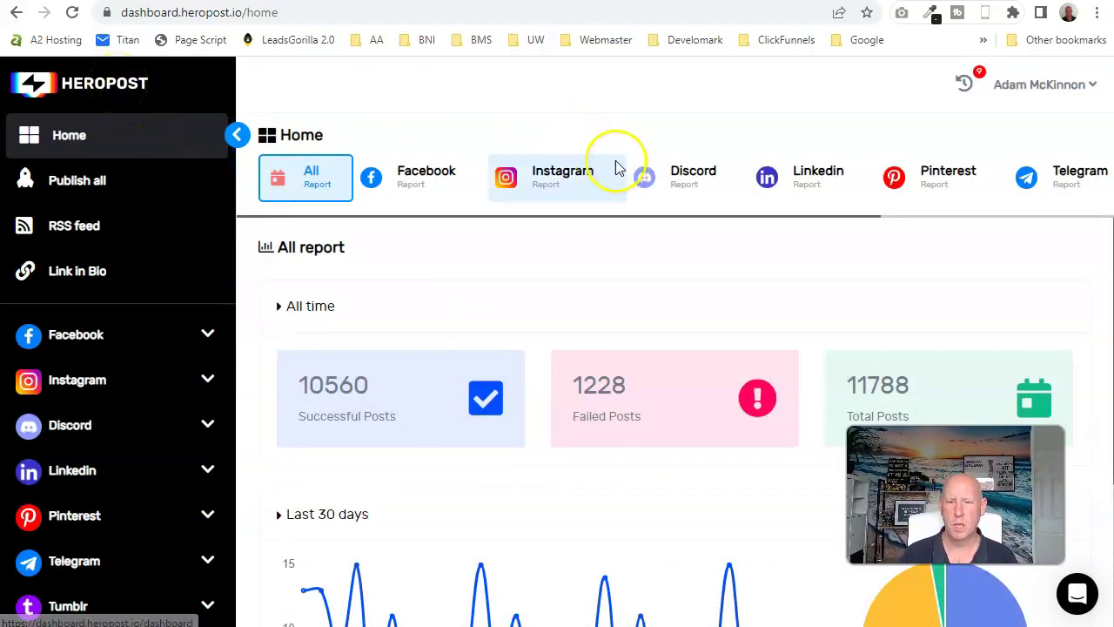
scroll(561, 368, "down", 4)
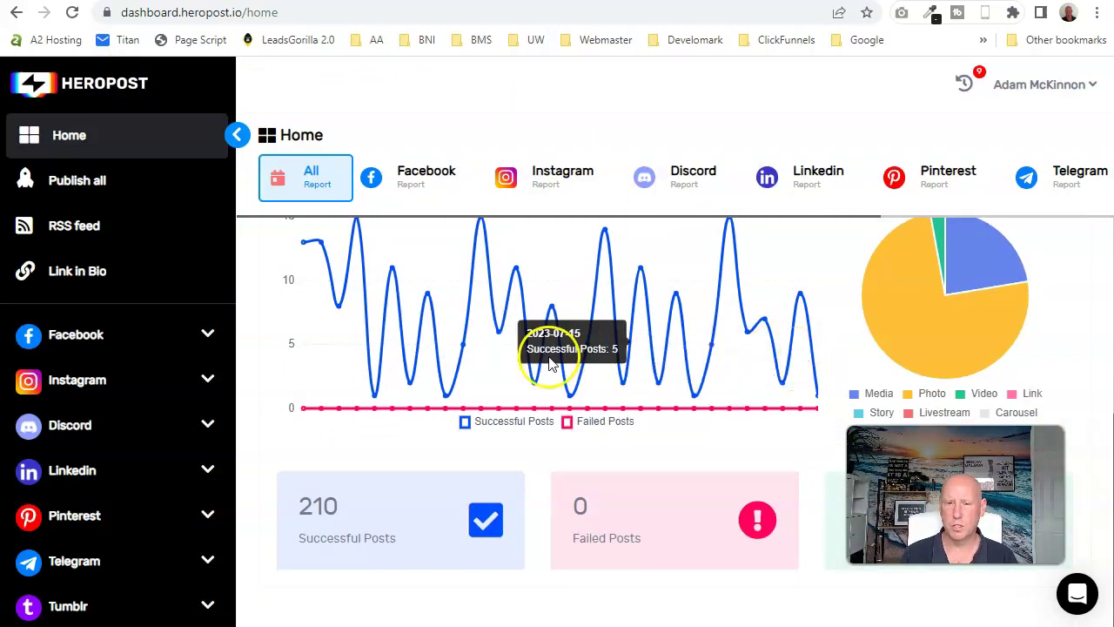
Look through Heropost's supported social networks, including Google my business, and its scheduling and profile management features.
scroll(112, 351, "down", 5)
scroll(136, 272, "up", 1)
scroll(137, 261, "up", 2)
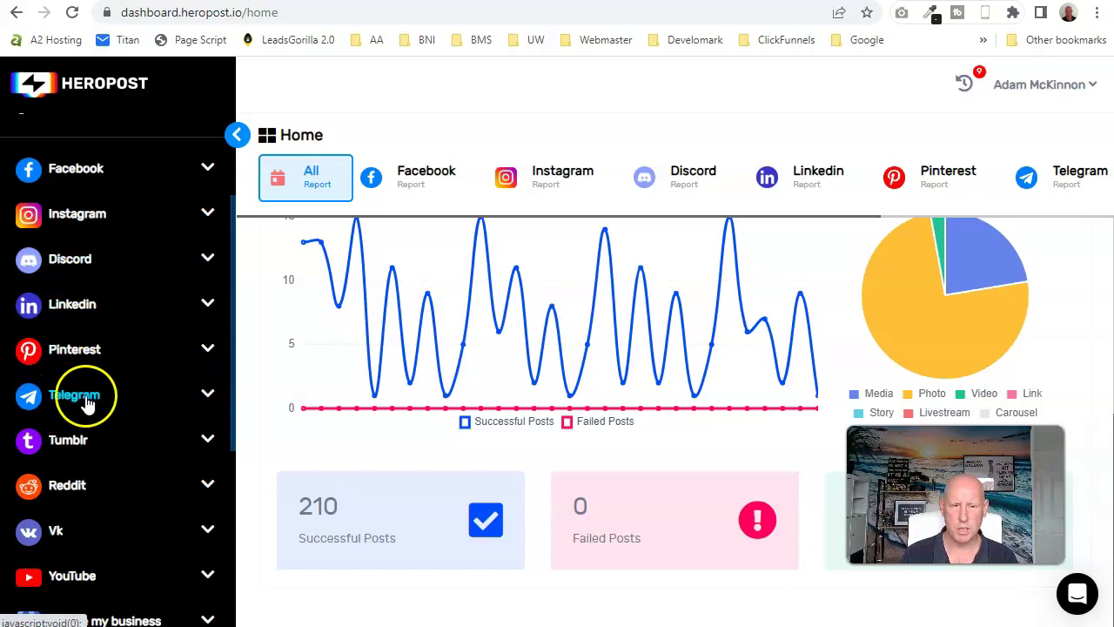
scroll(76, 431, "down", 2)
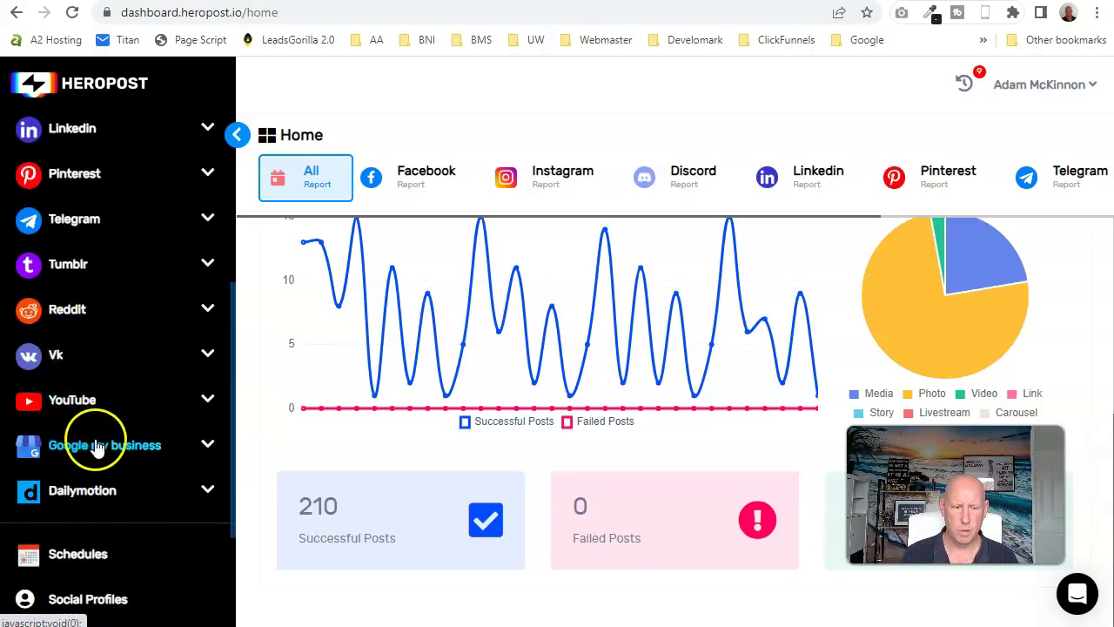
scroll(98, 446, "down", 2)
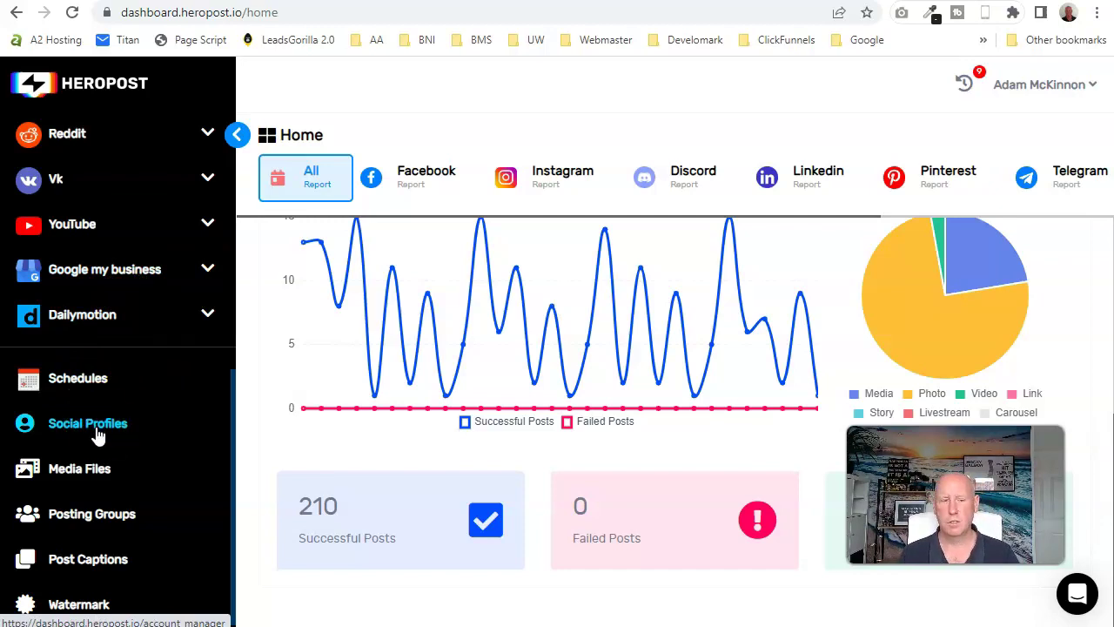
scroll(152, 454, "up", 3)
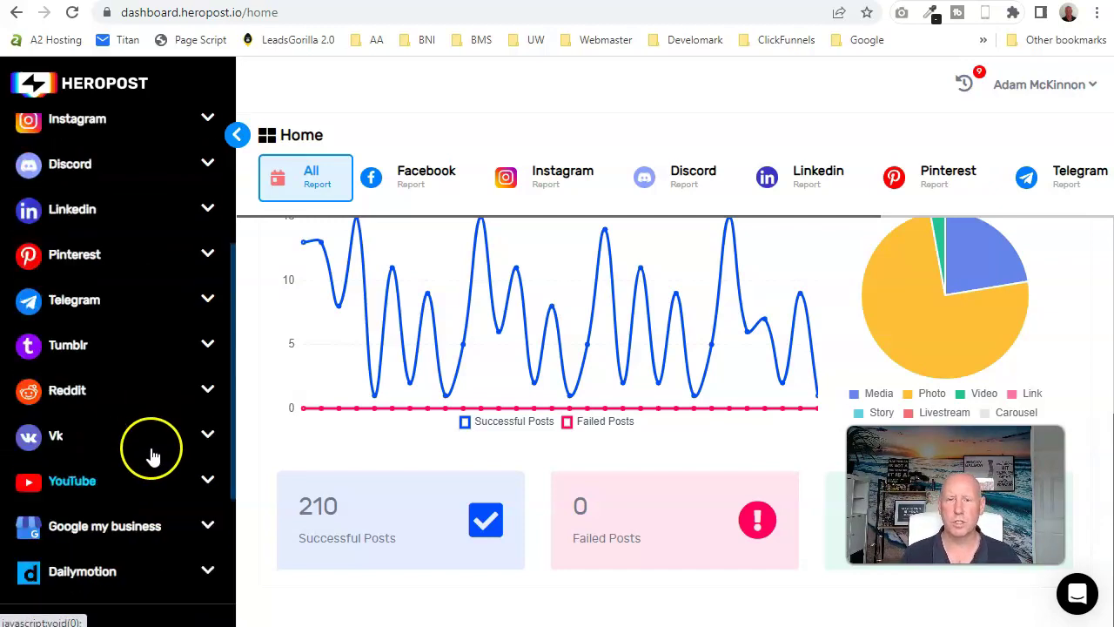
scroll(150, 457, "up", 3)
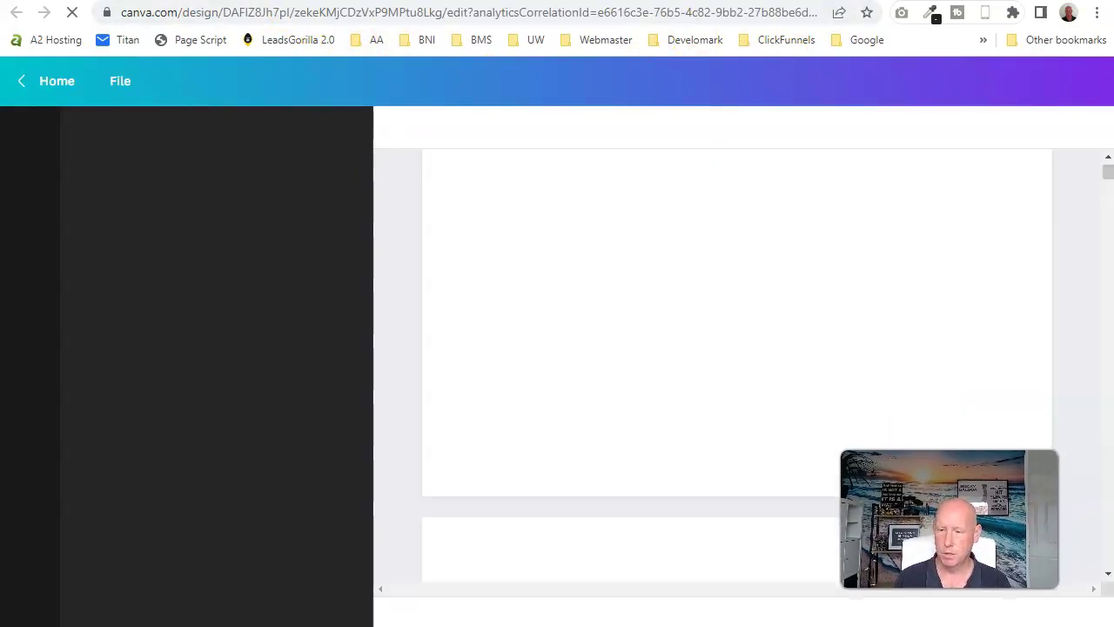
Switch to the 2023 Social Media Calendar in Canva and look through its daily post ideas from January to July.
key("ctrl+Tab")
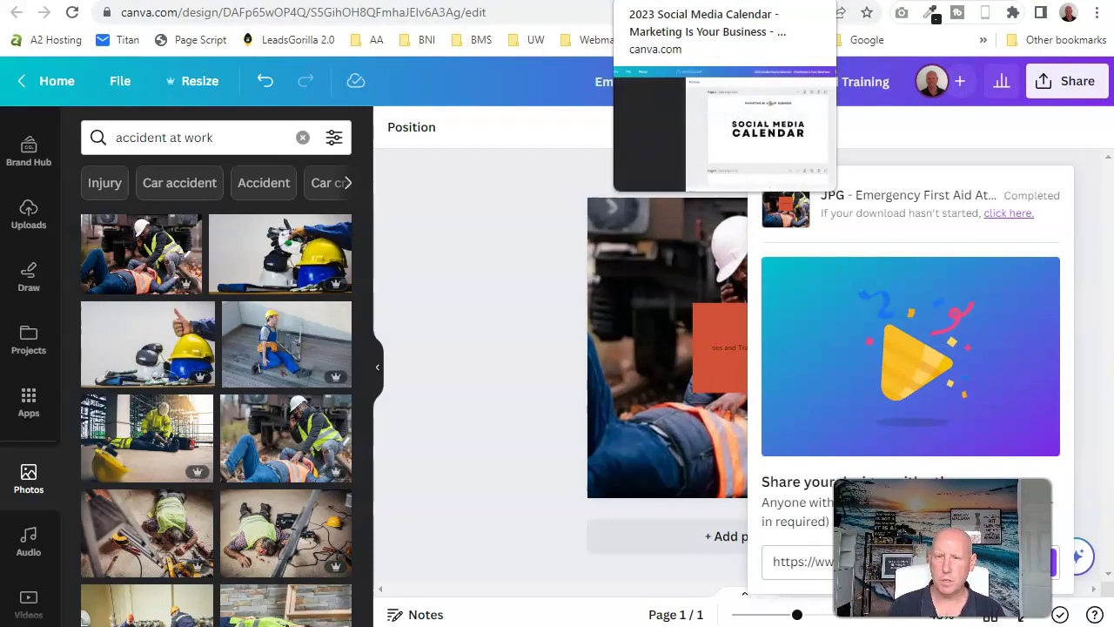
key("ctrl+shift+Tab")
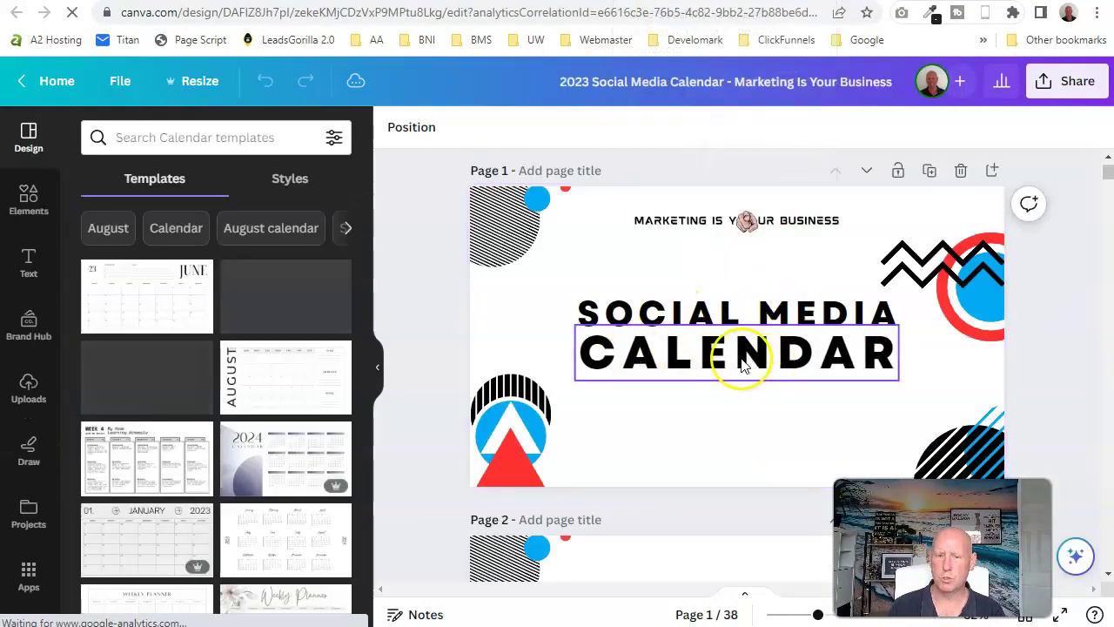
scroll(696, 352, "down", 6)
scroll(644, 362, "down", 3)
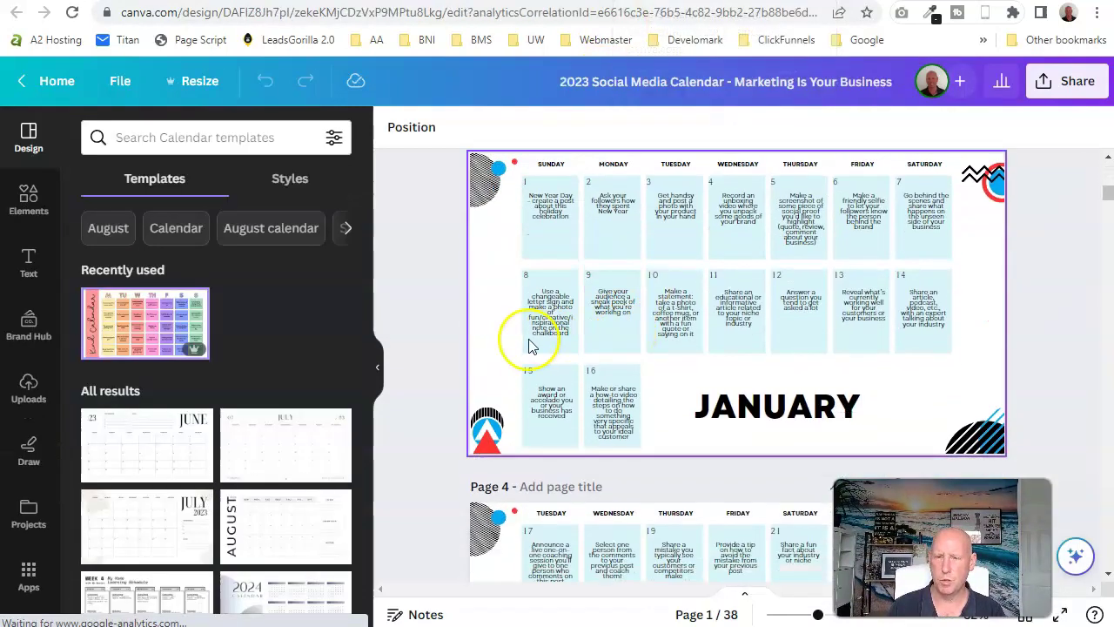
scroll(415, 366, "down", 20)
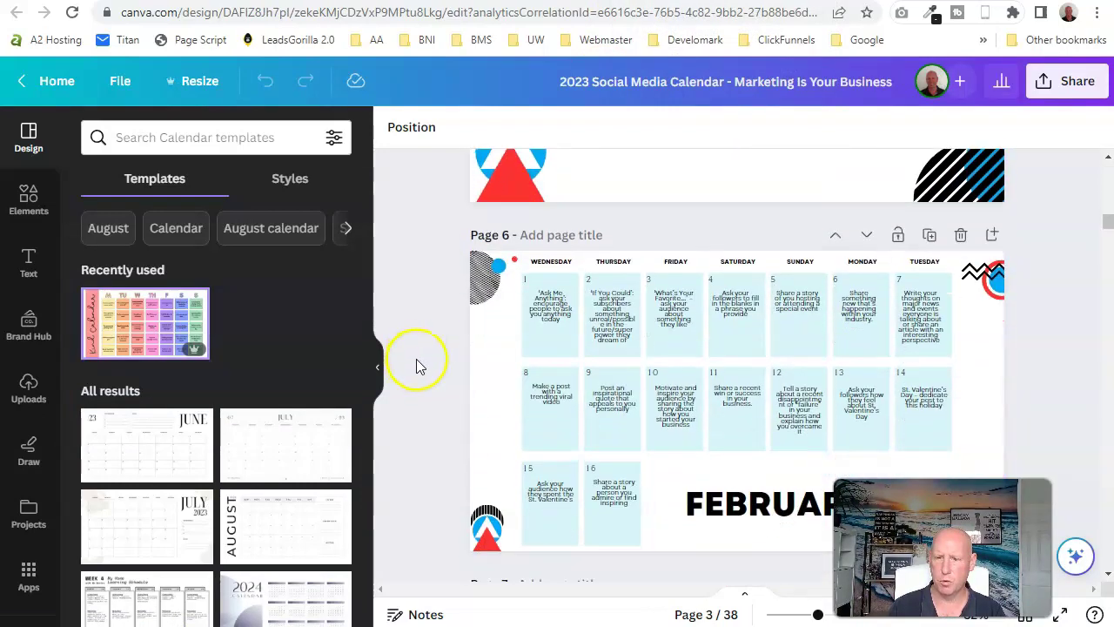
scroll(424, 340, "down", 20)
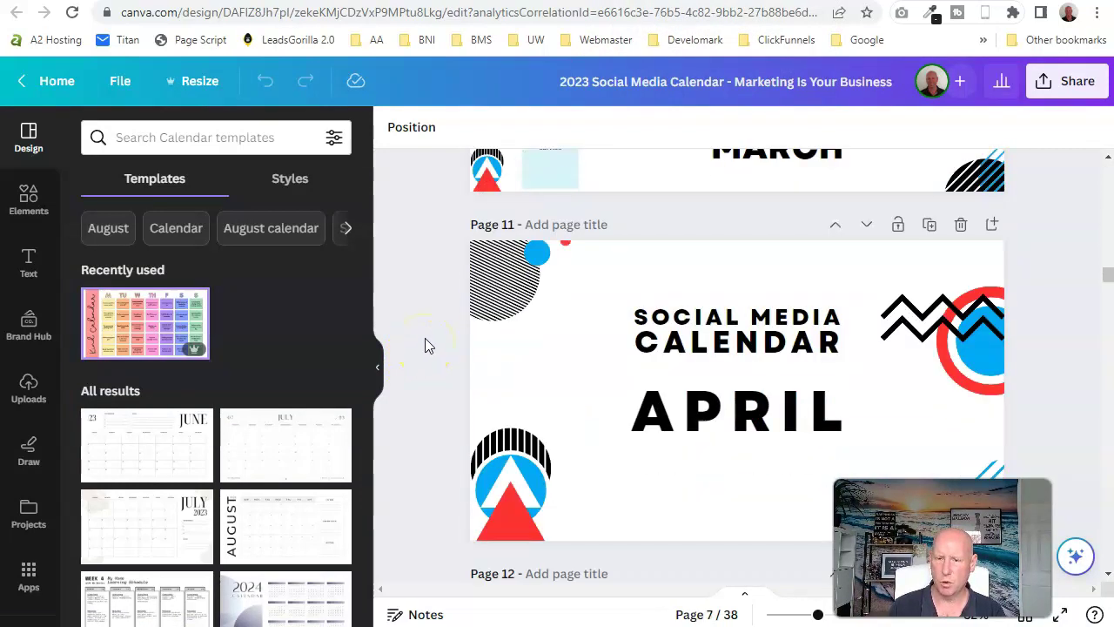
scroll(430, 338, "down", 20)
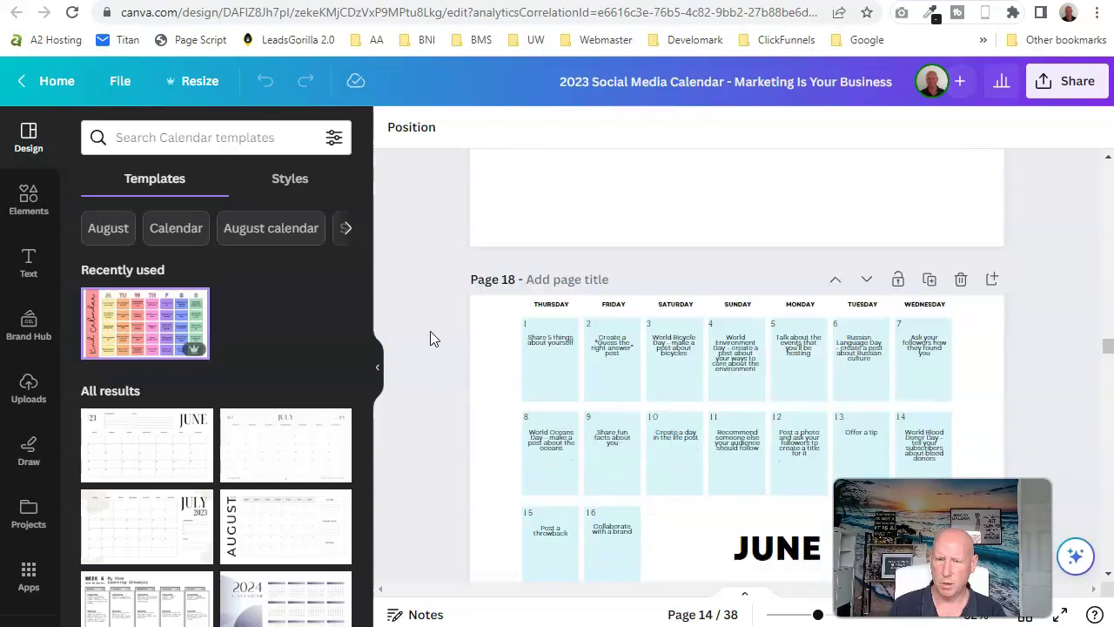
scroll(430, 339, "down", 5)
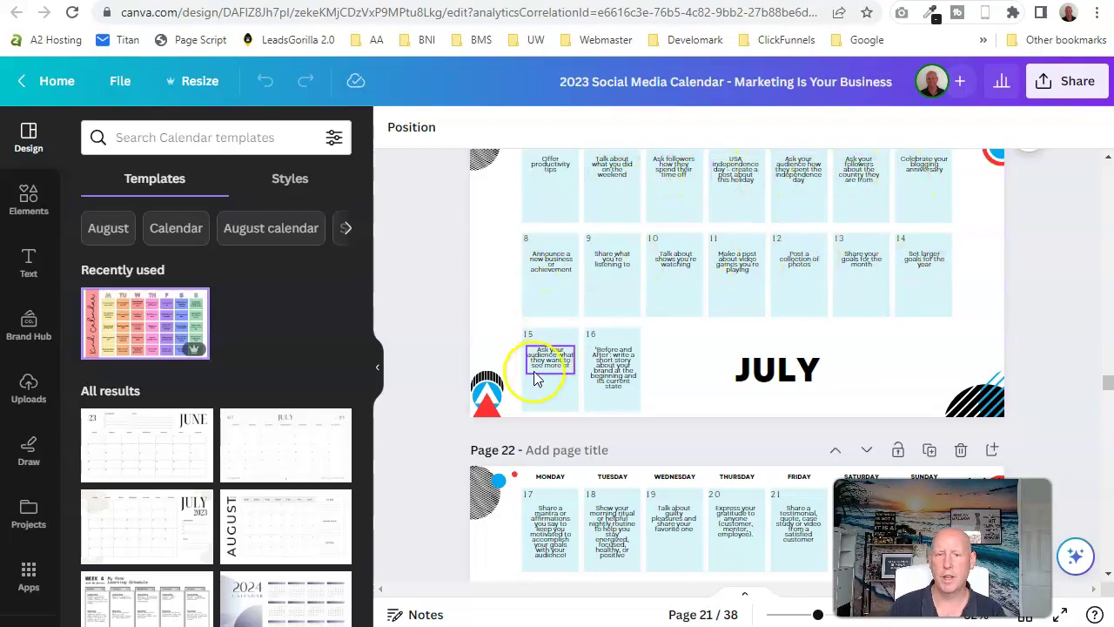
scroll(409, 335, "up", 2)
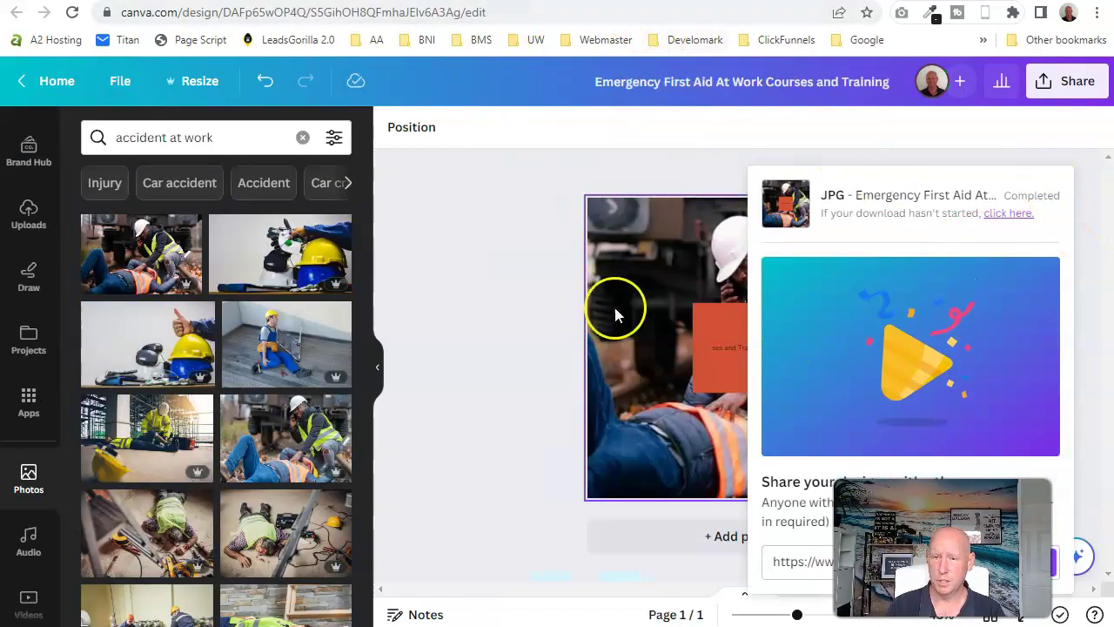
Switch to ChatGPT and submit the prepared prompt for 15 engaging, conversational social media posts about Basic First Aid Tips for parents.
left_click(661, 305)
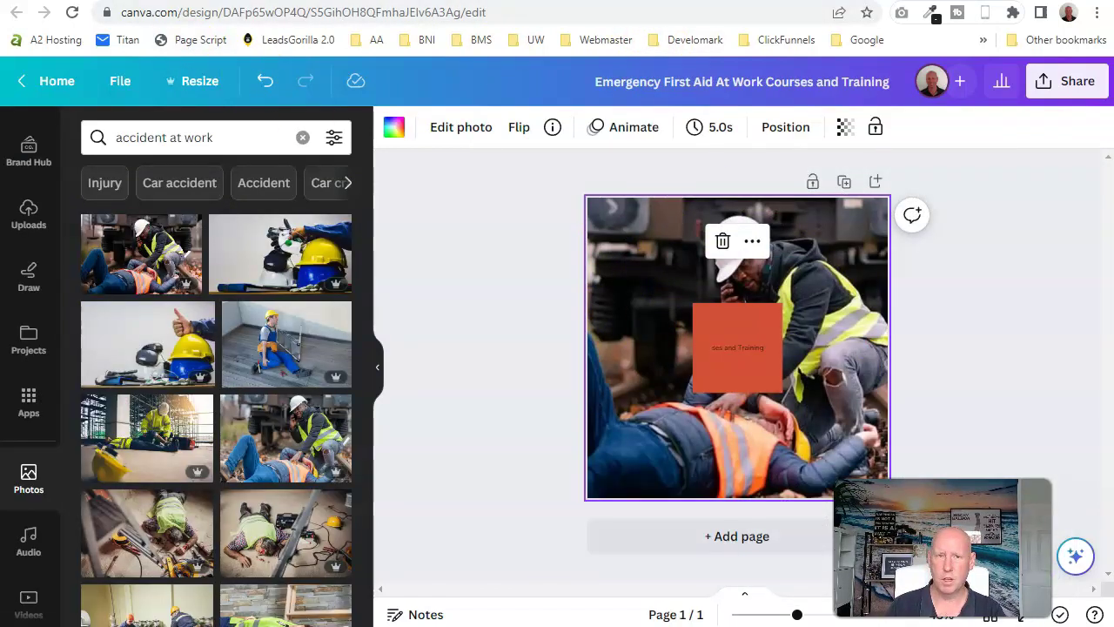
key("ctrl+Tab")
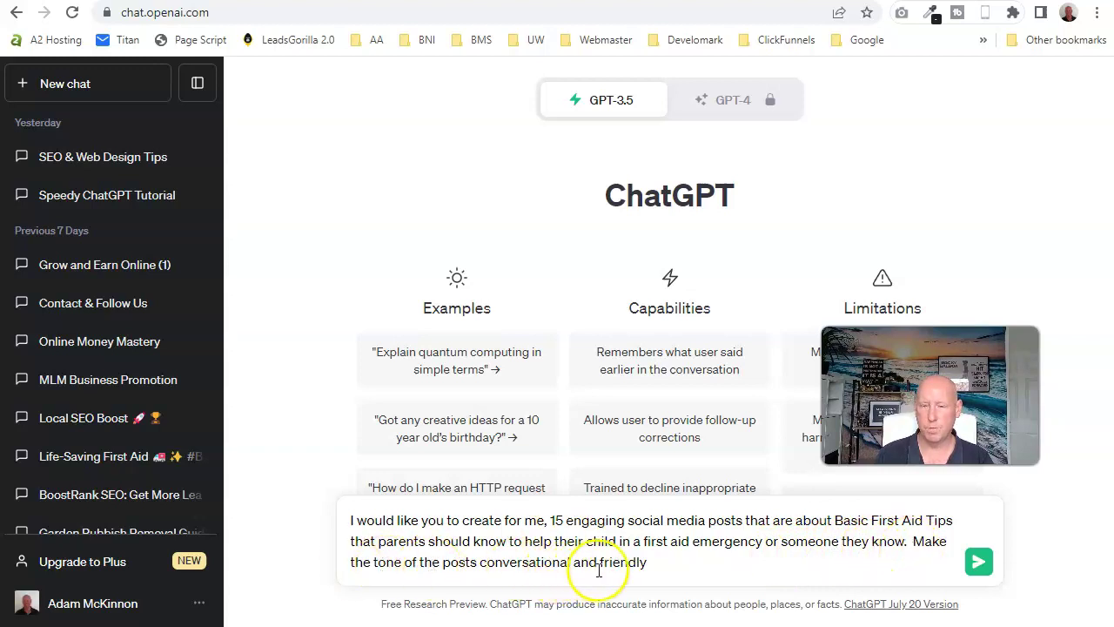
left_click(652, 565)
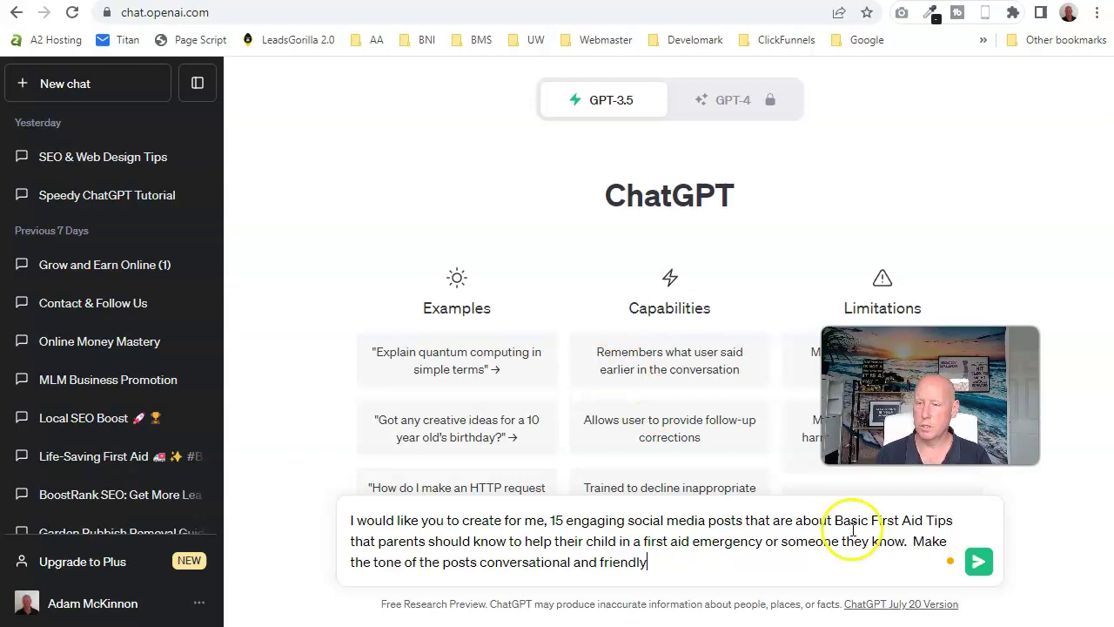
left_click(979, 561)
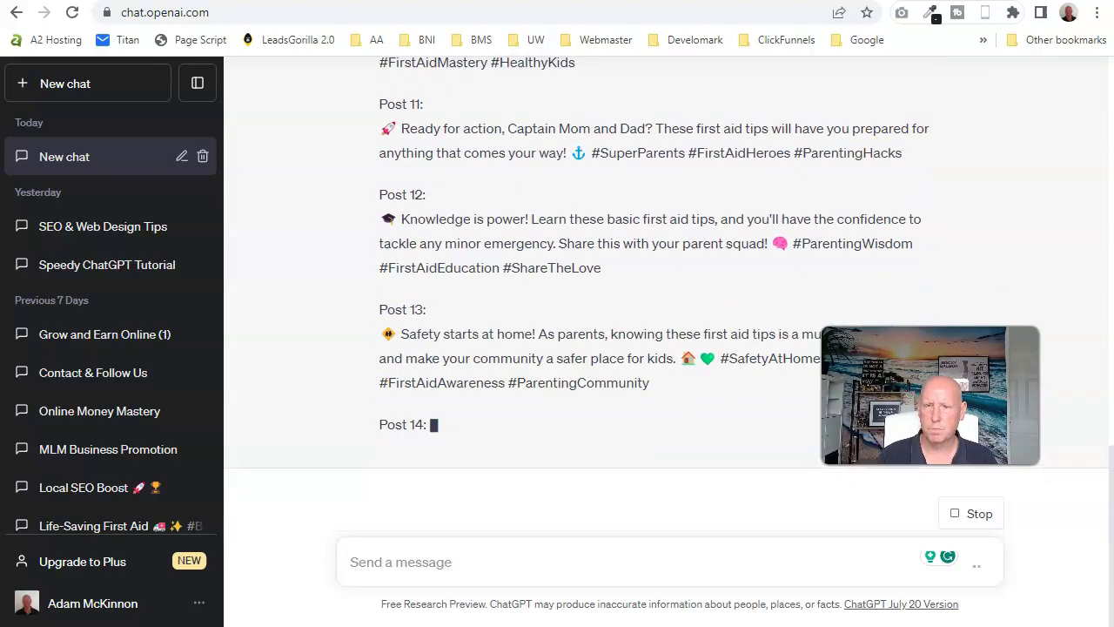
scroll(696, 152, "down", 1)
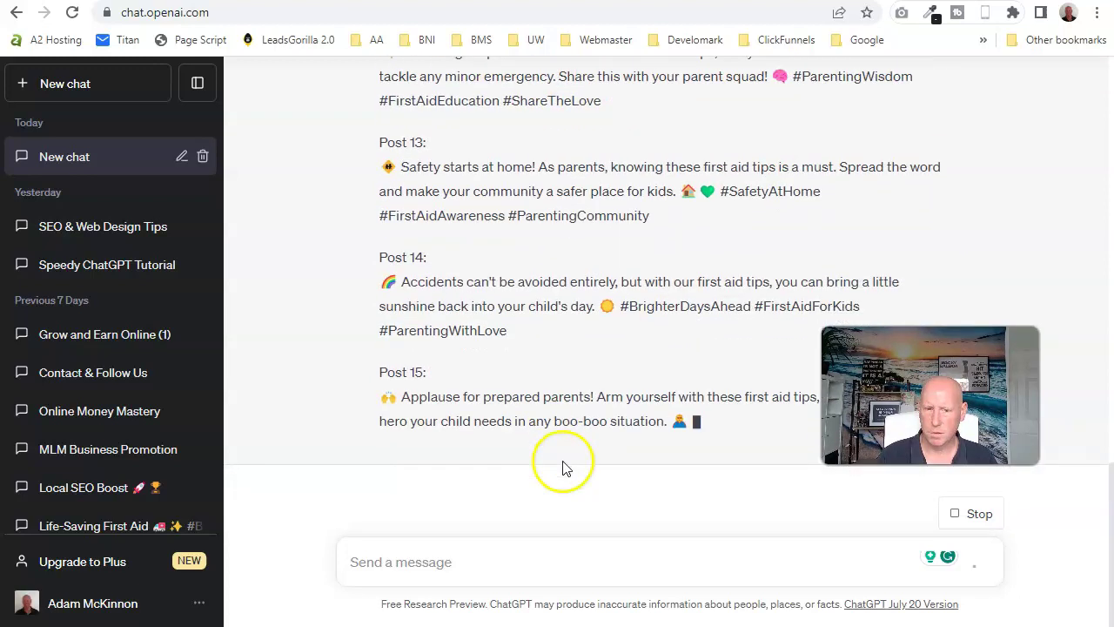
Ask for a valuable first aid tip or piece of advice in each post, keeping the tone friendly, and review the rewritten posts.
left_click(477, 554)
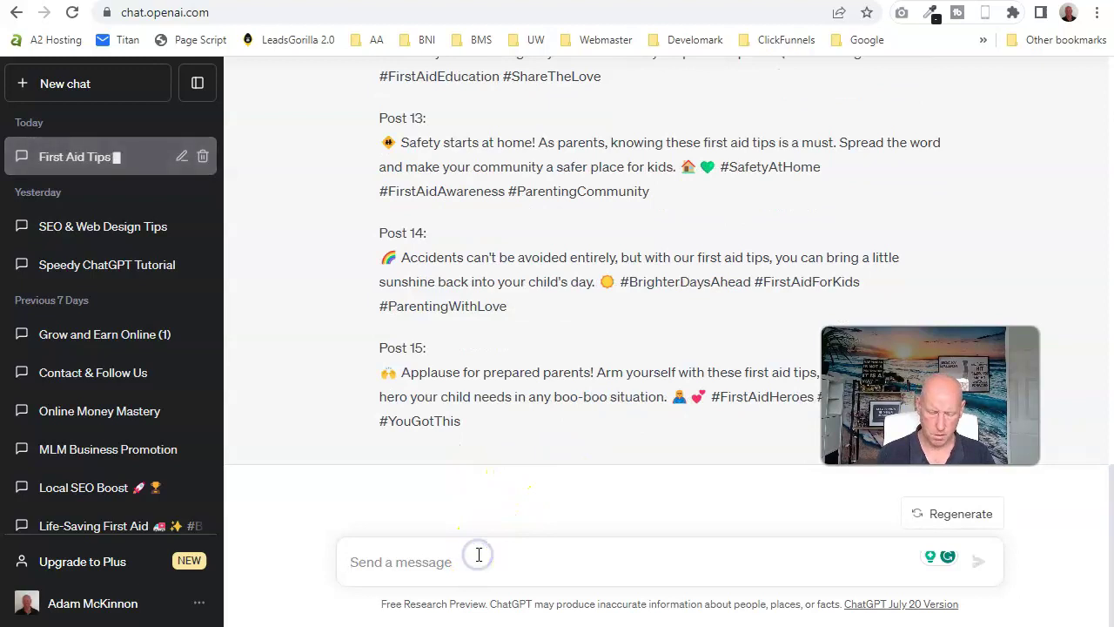
type("Hi")
key("BackSpace")
key("BackSpace")
type("C")
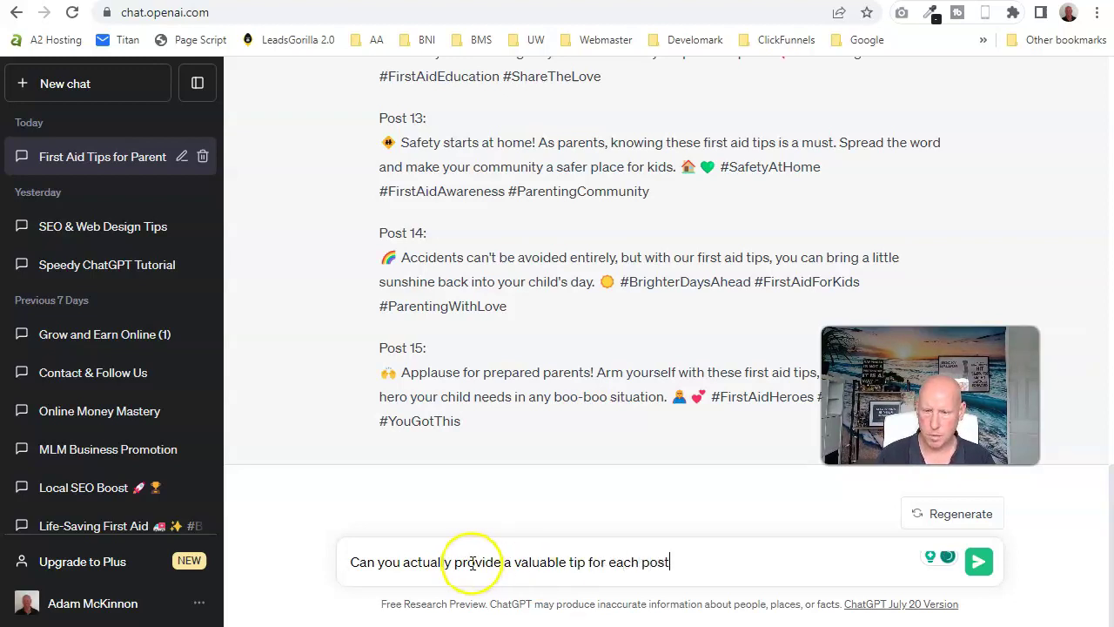
left_click(572, 565)
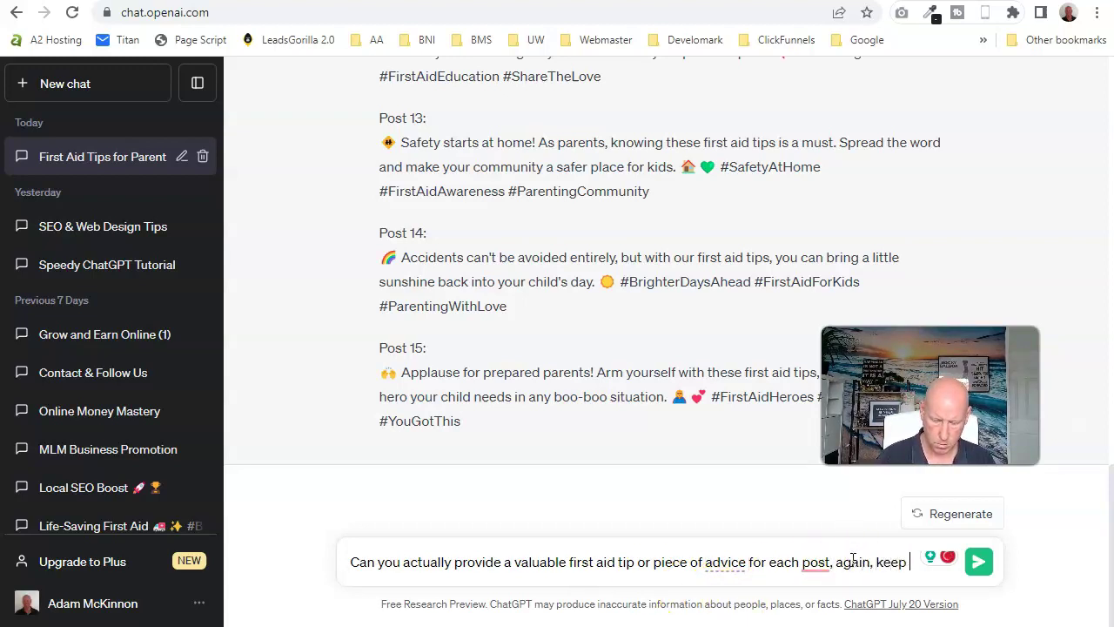
type("friendly")
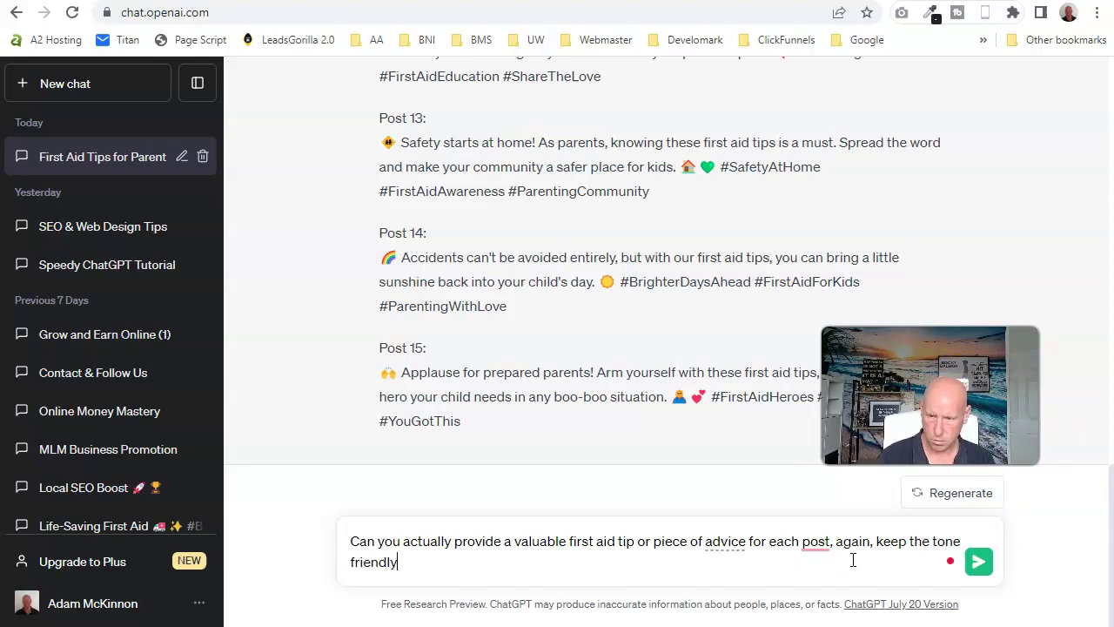
key("Return")
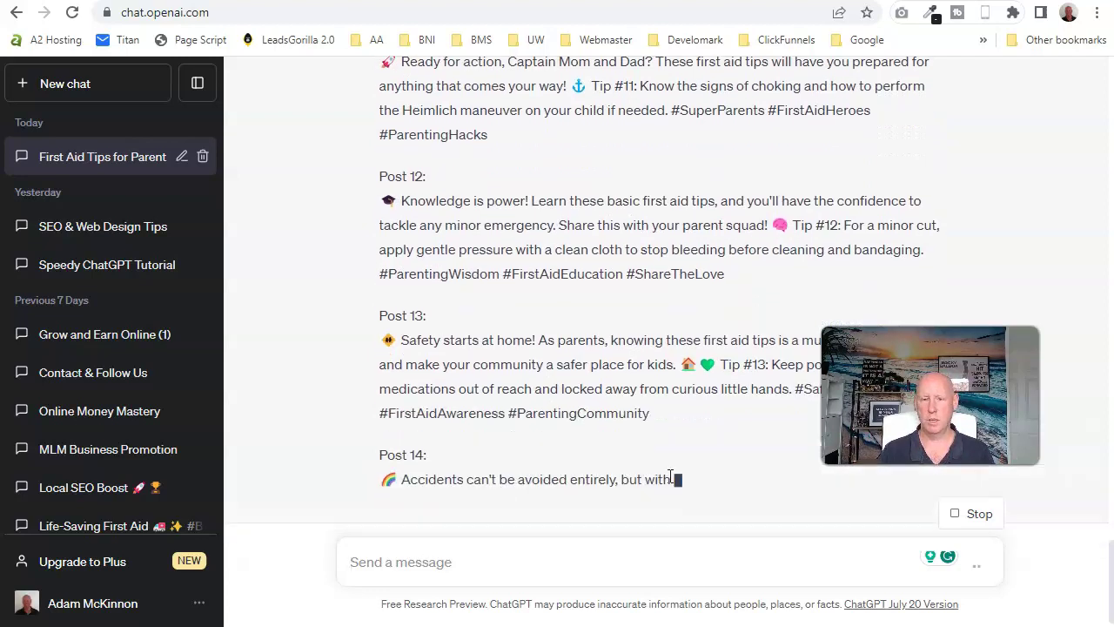
left_click(492, 540)
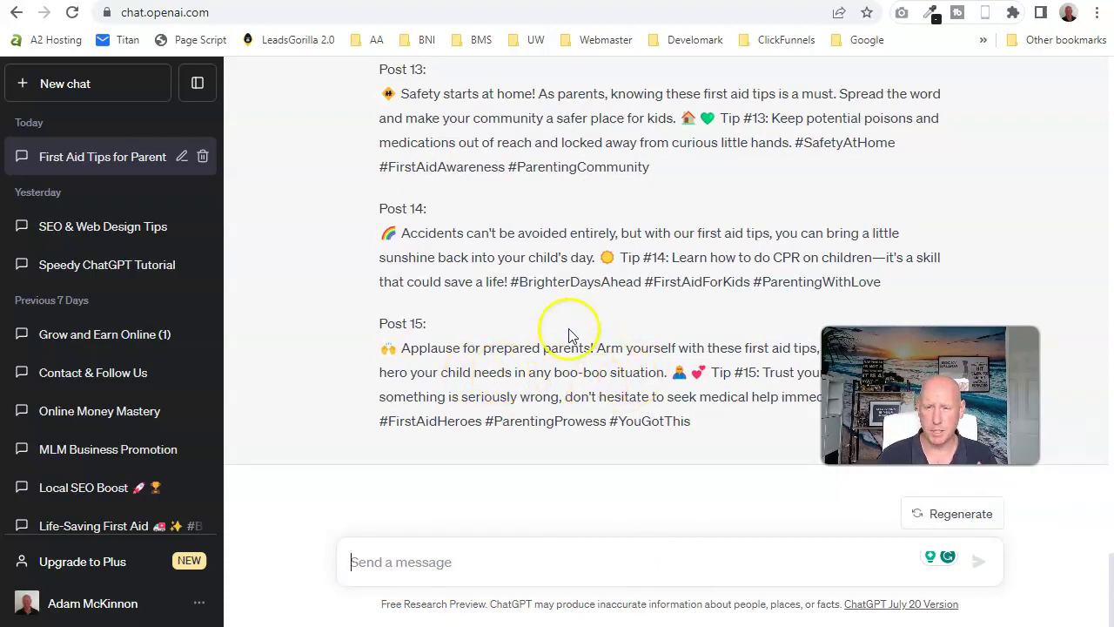
scroll(608, 392, "up", 15)
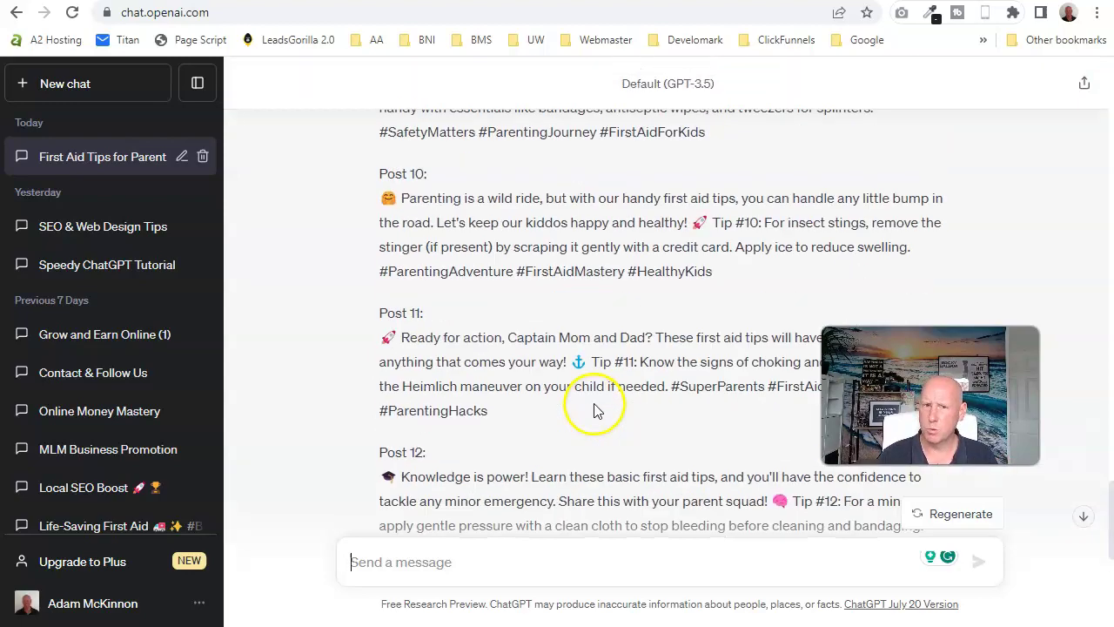
scroll(583, 414, "up", 5)
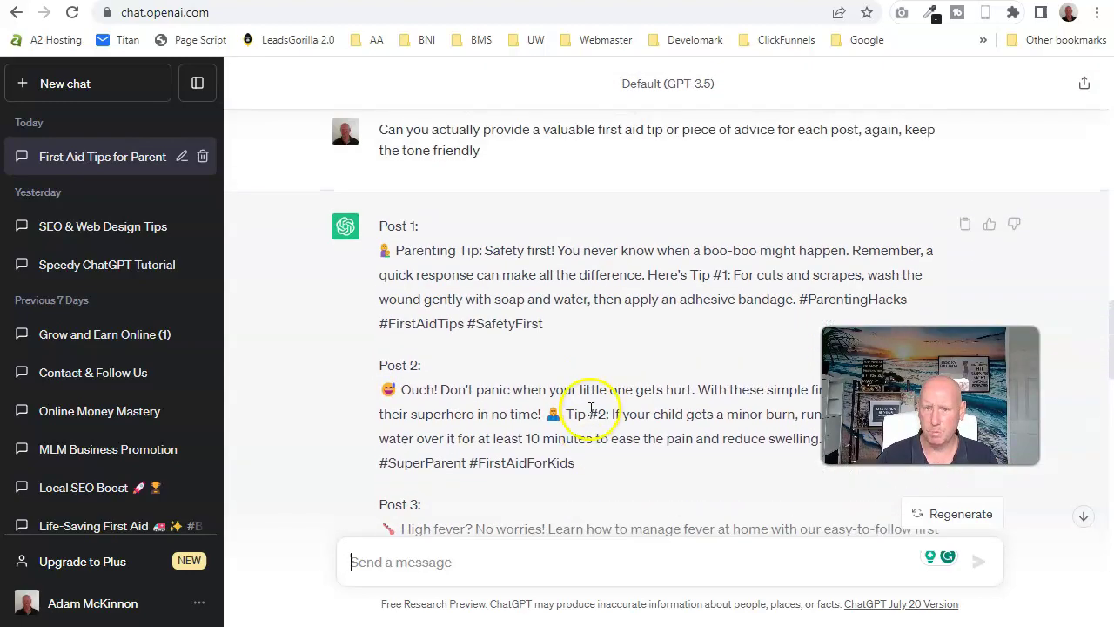
scroll(478, 294, "down", 1)
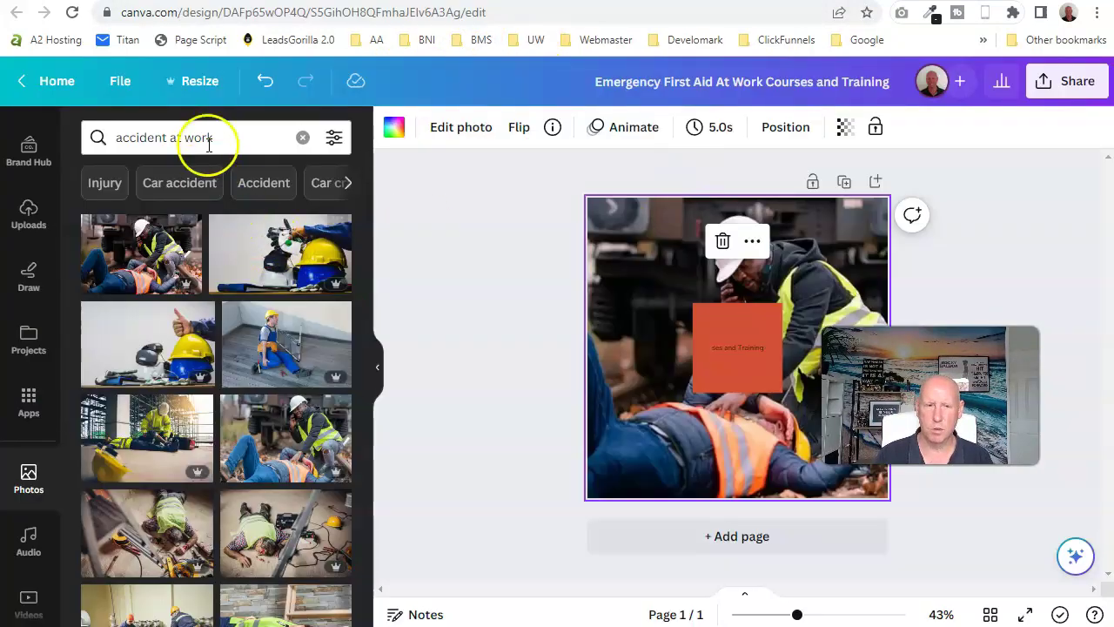
Search the stock photos for "child with small cut" and browse the results for a suitable injury image.
left_click(254, 137)
type("child")
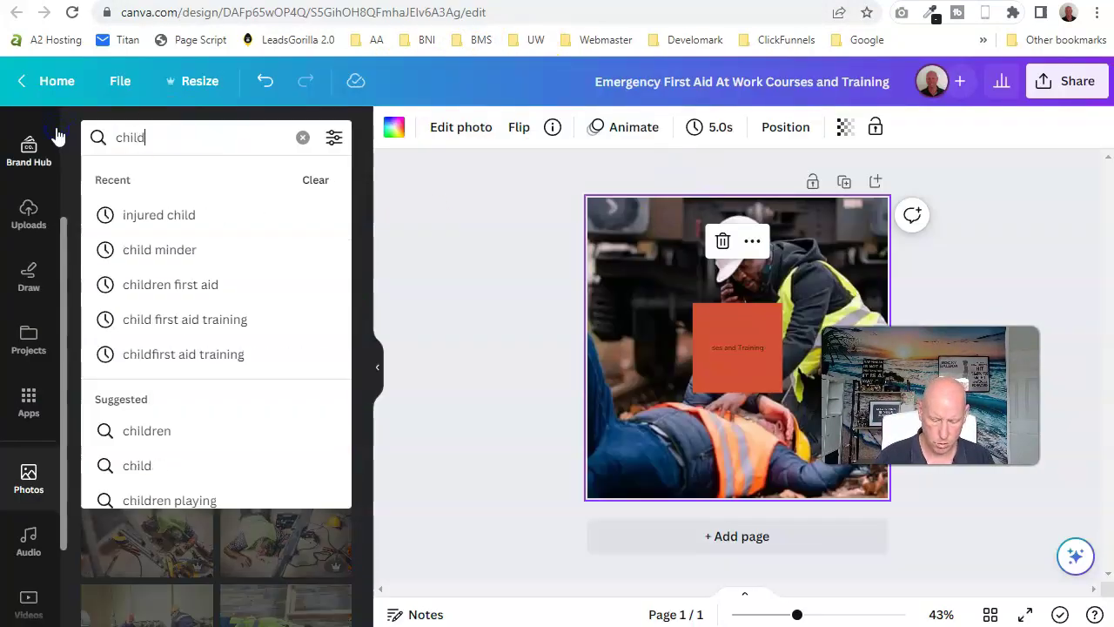
type(" with small cut")
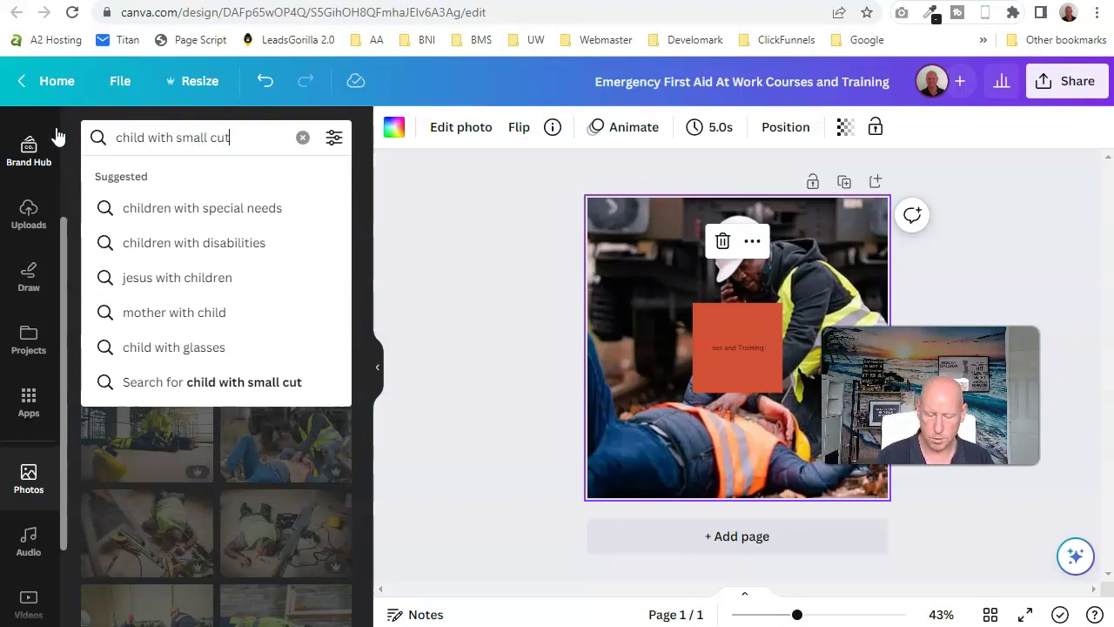
key("Return")
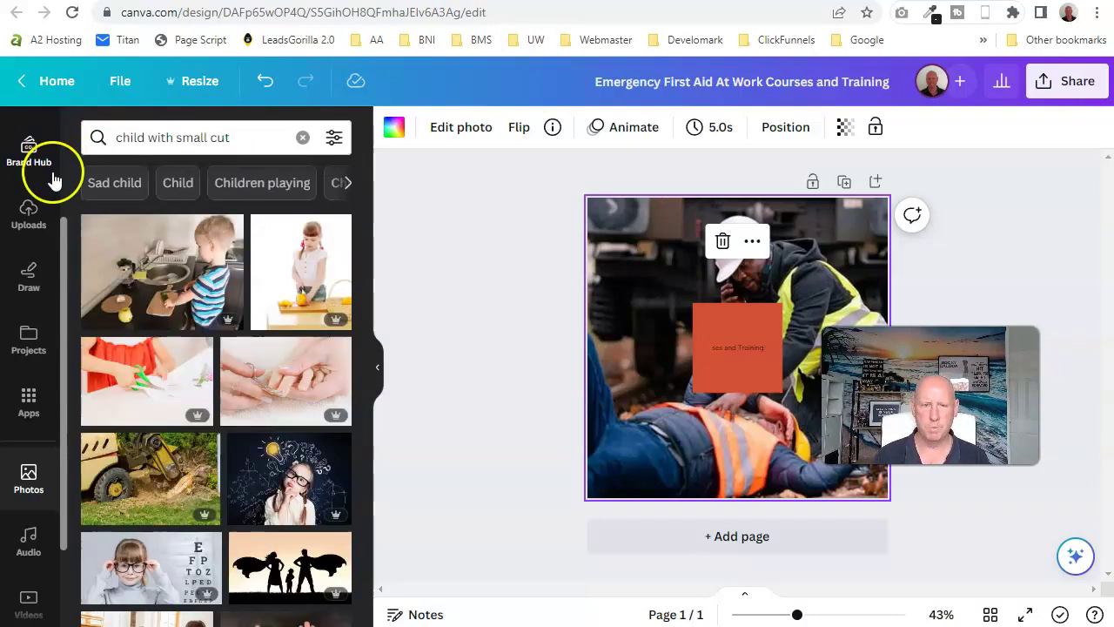
scroll(262, 357, "down", 3)
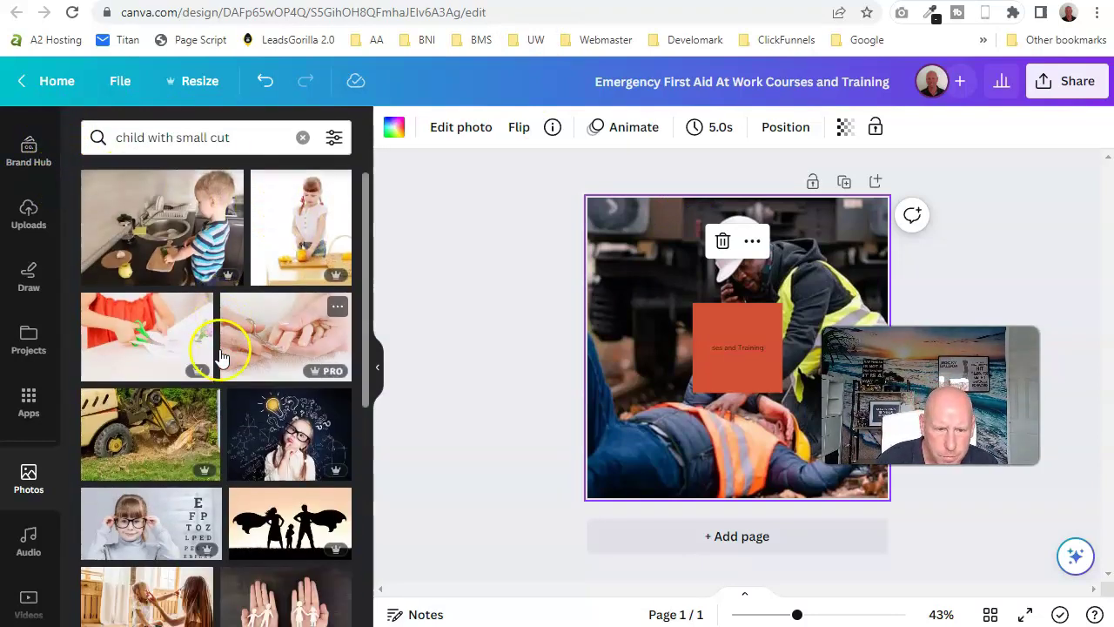
scroll(265, 364, "down", 5)
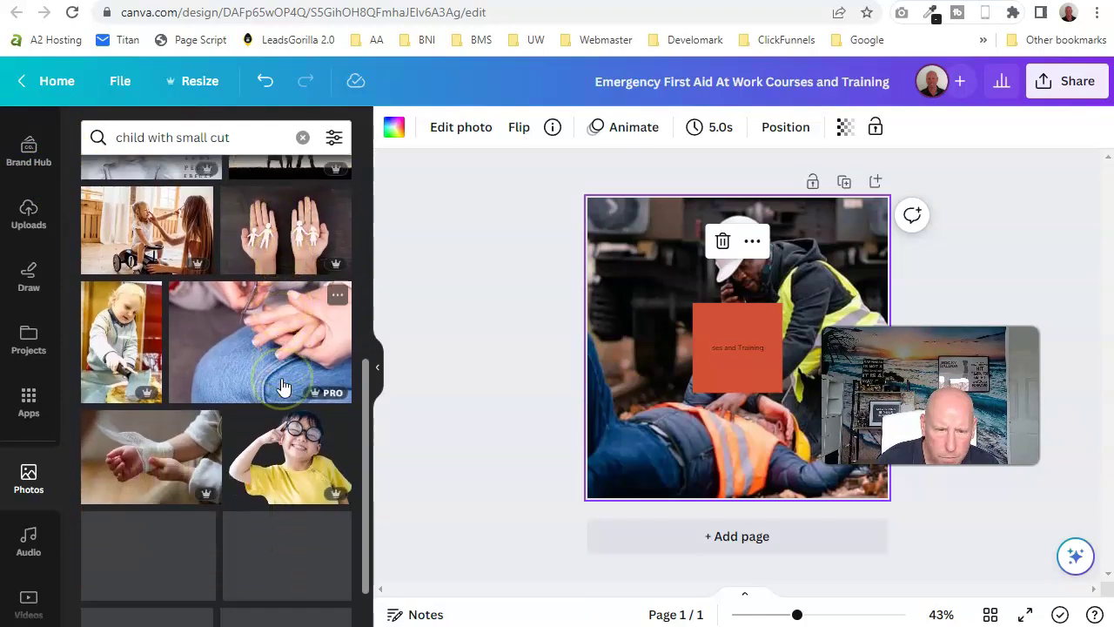
scroll(278, 383, "down", 2)
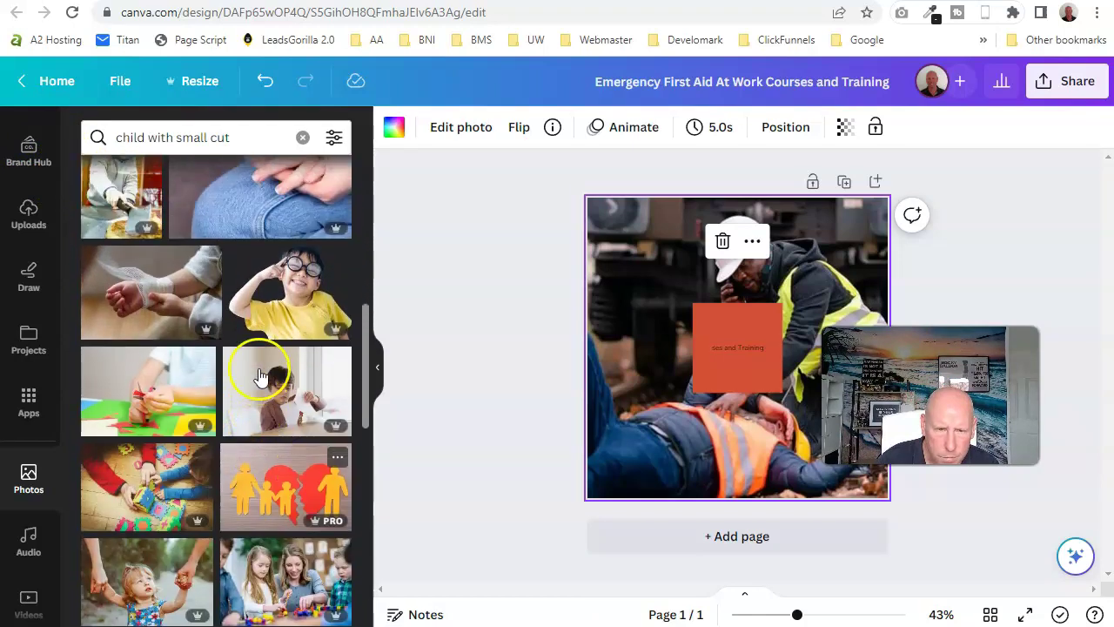
Set the photo of the child's bandaged wrist as the page background and delete the orange text box.
left_click(171, 278)
right_click(734, 396)
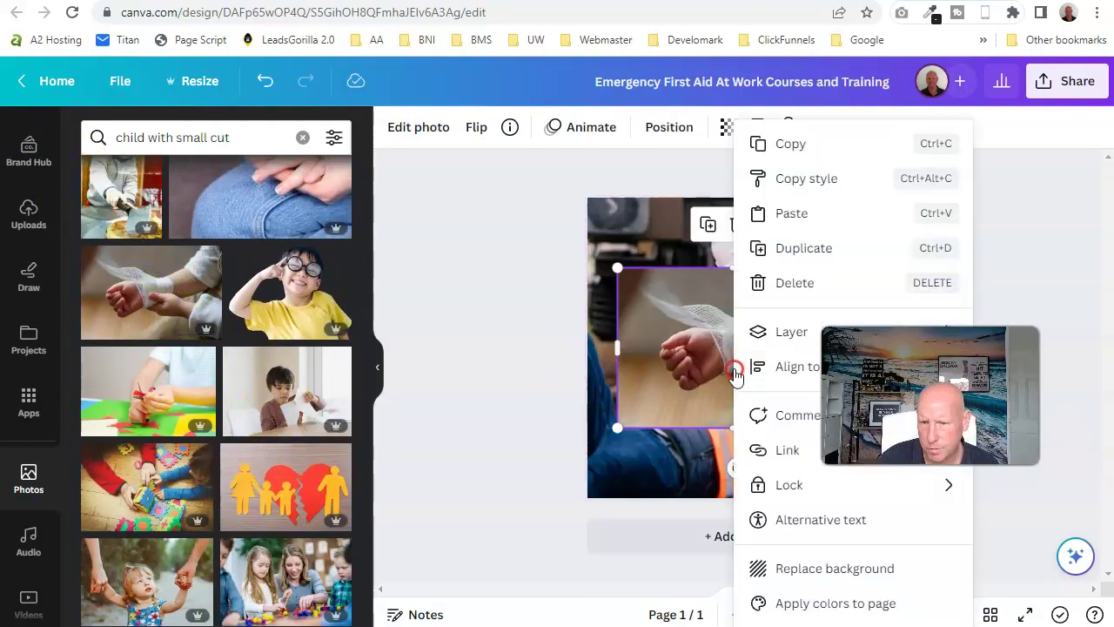
left_click(711, 352)
key("Delete")
Copy the Tip #1 sentence about cuts and scrapes from ChatGPT's Post 1 and make it the Canva design's title.
left_click(716, 74)
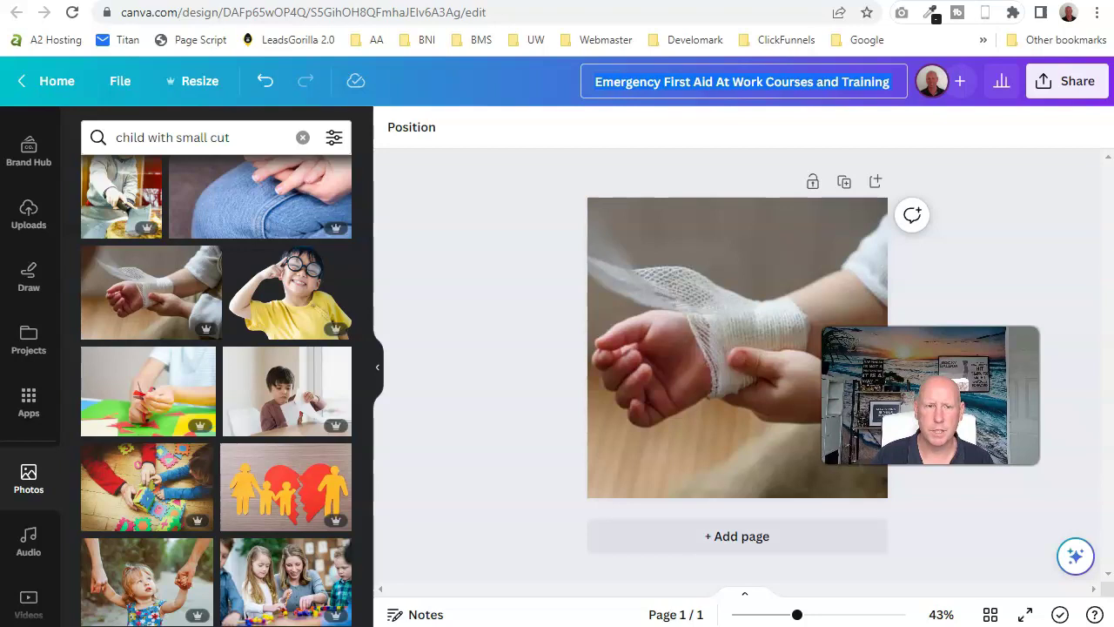
left_click(240, 2)
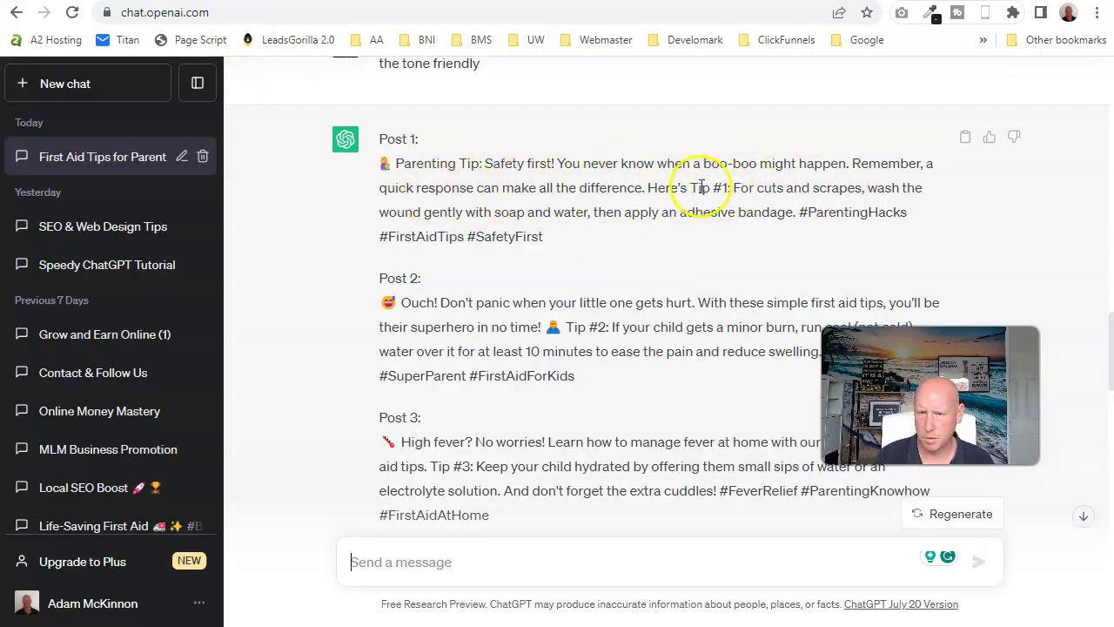
left_click_drag(692, 188, 705, 207)
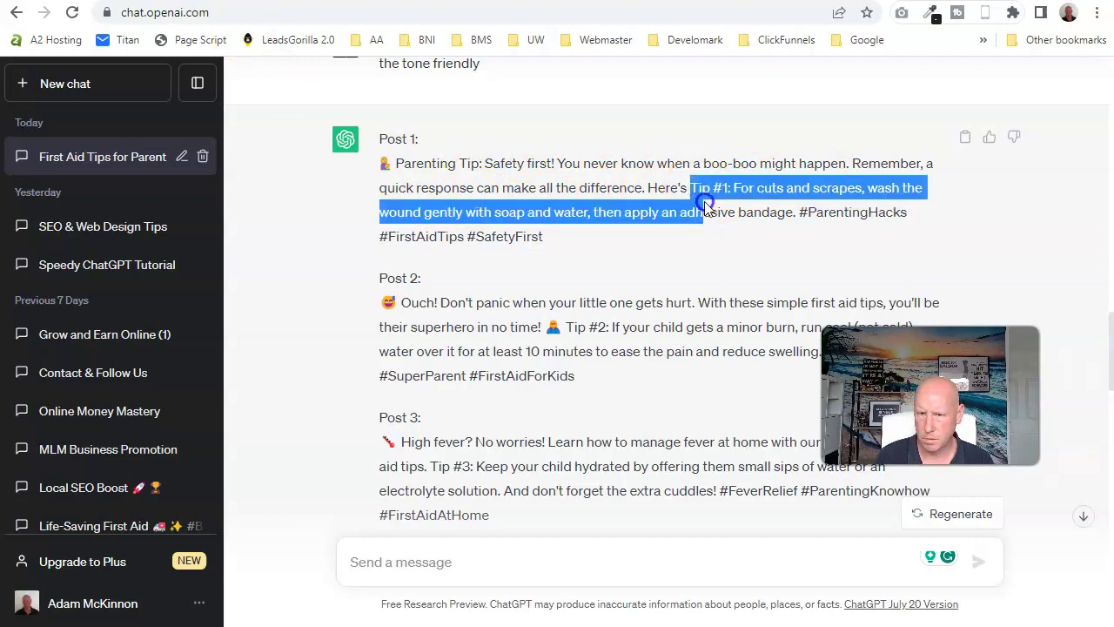
right_click(775, 206)
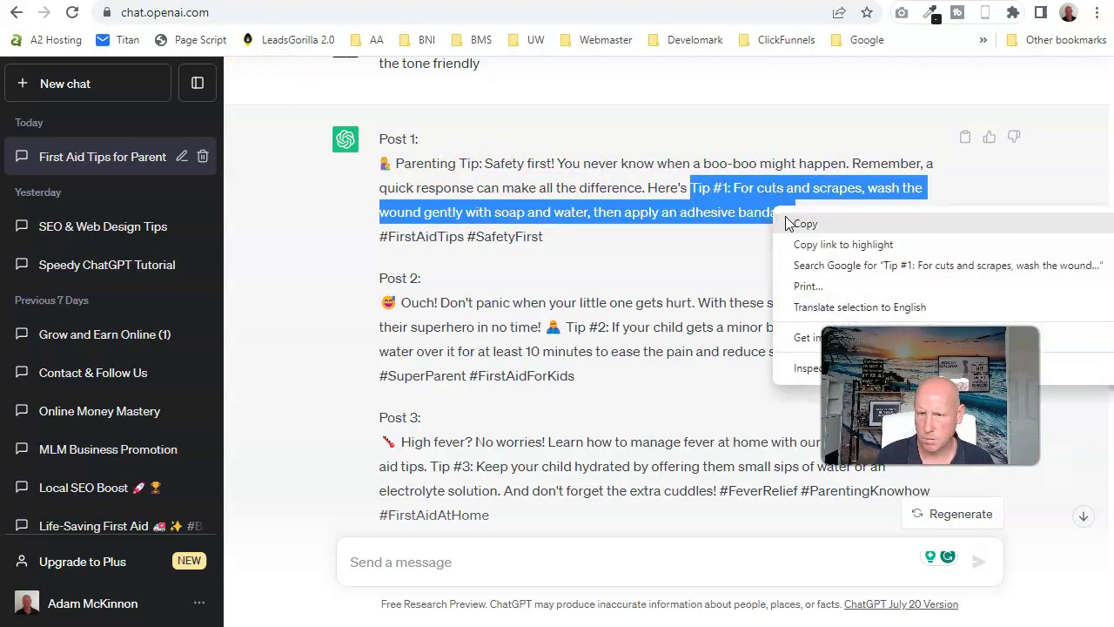
left_click(794, 221)
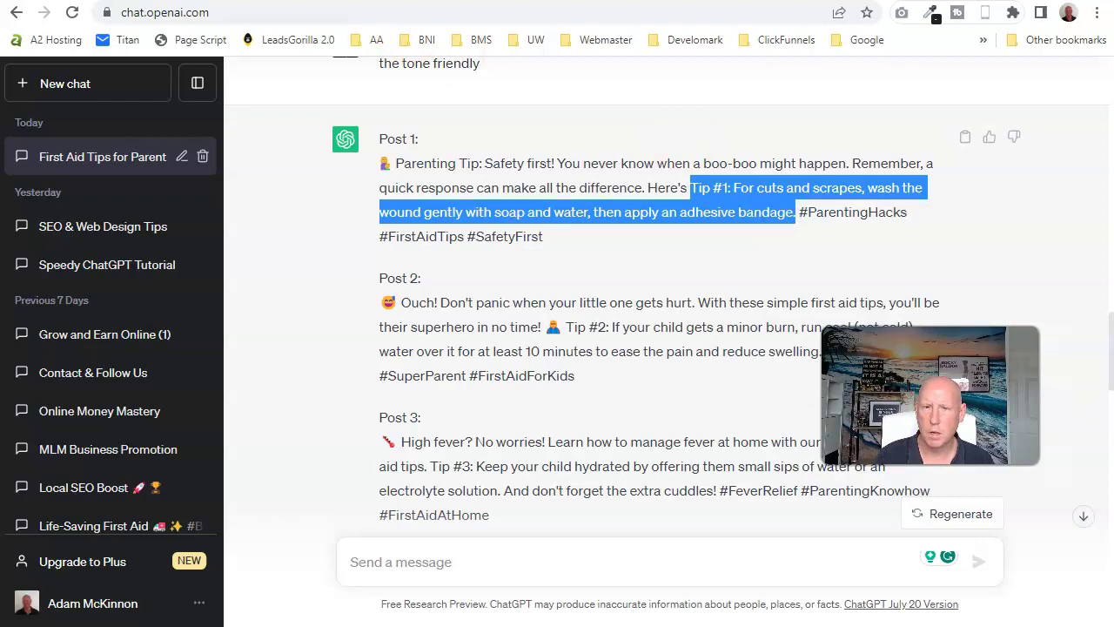
key("ctrl+Tab")
left_click(708, 391)
right_click(734, 90)
left_click(752, 130)
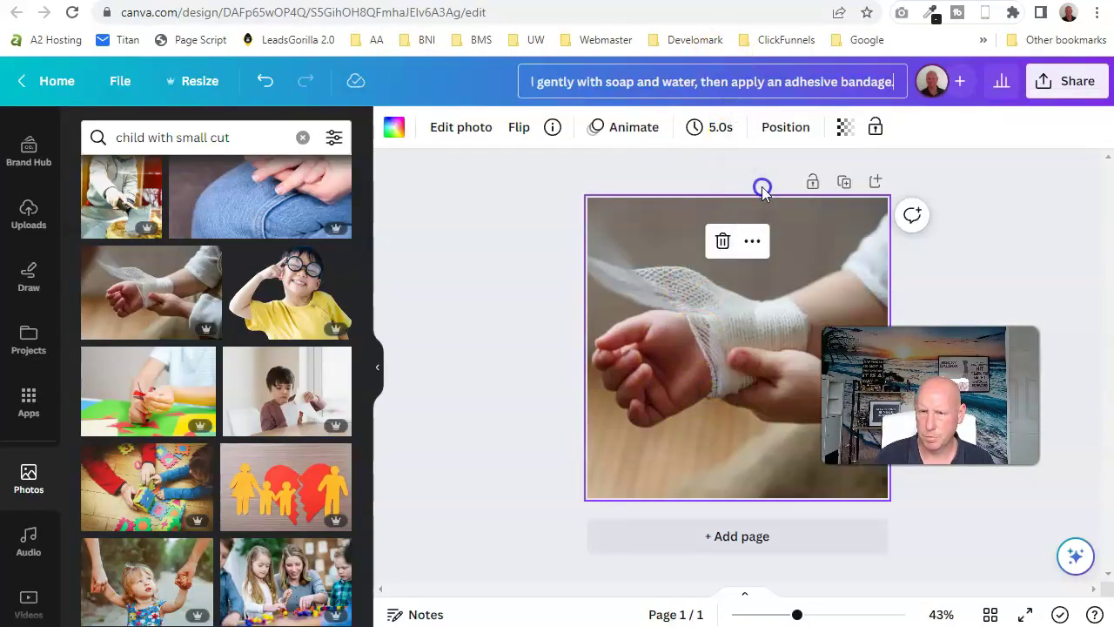
left_click(973, 202)
Download the design as a JPG at size 1 and quality 80.
left_click(1043, 81)
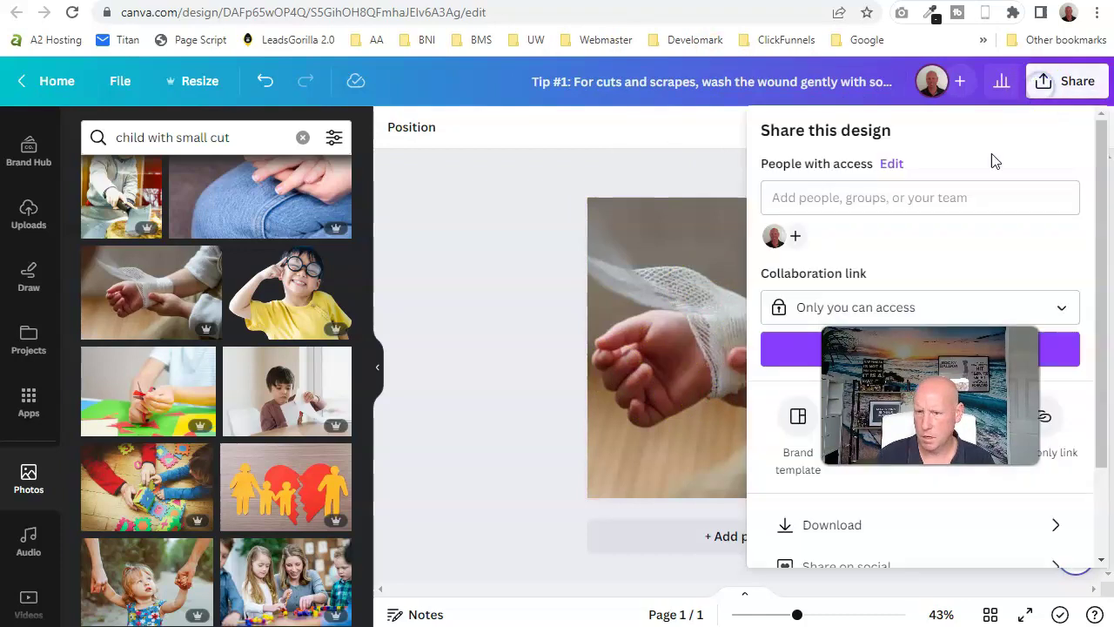
left_click(801, 525)
left_click(823, 213)
left_click(826, 249)
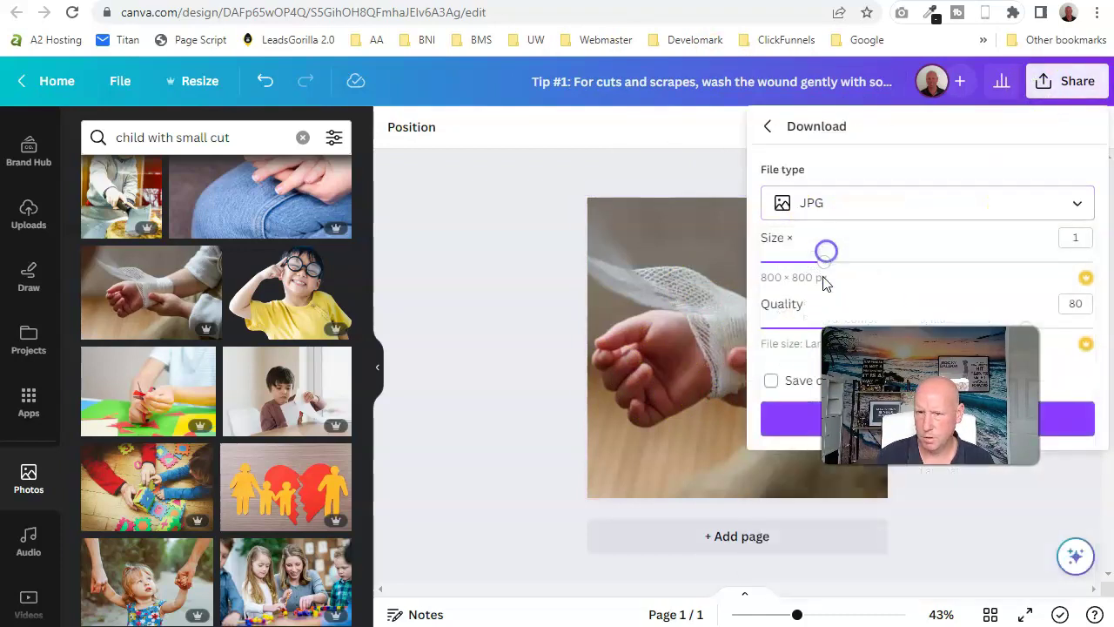
left_click(803, 421)
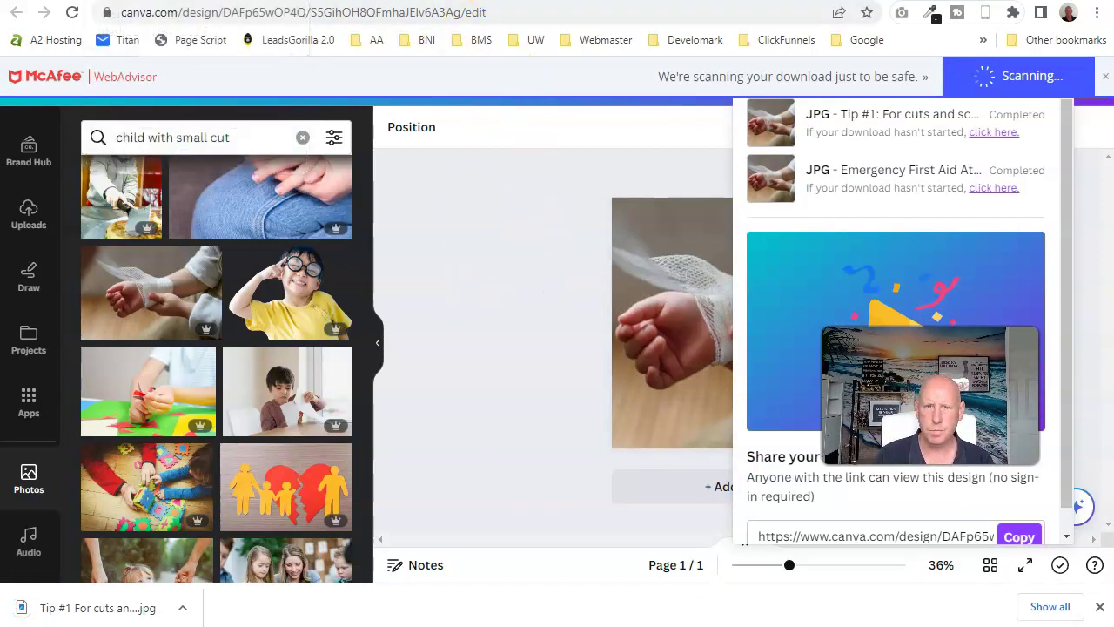
Switch to ChatGPT and copy the full text of Post 1, including its hashtags.
key("ctrl+Tab")
left_click_drag(569, 239, 401, 168)
right_click(390, 167)
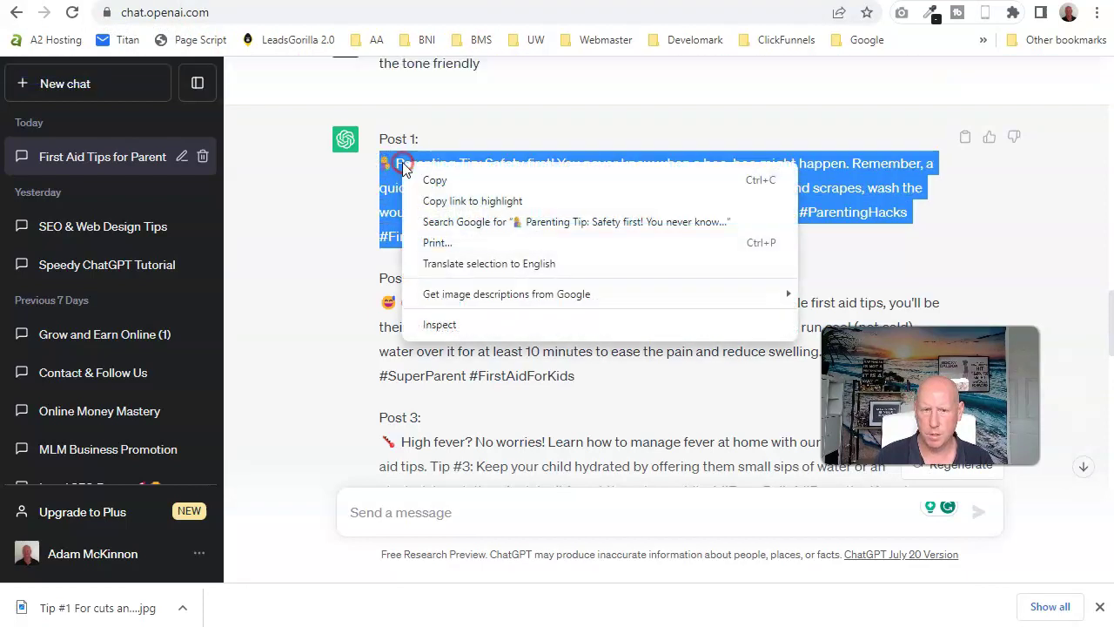
left_click(427, 181)
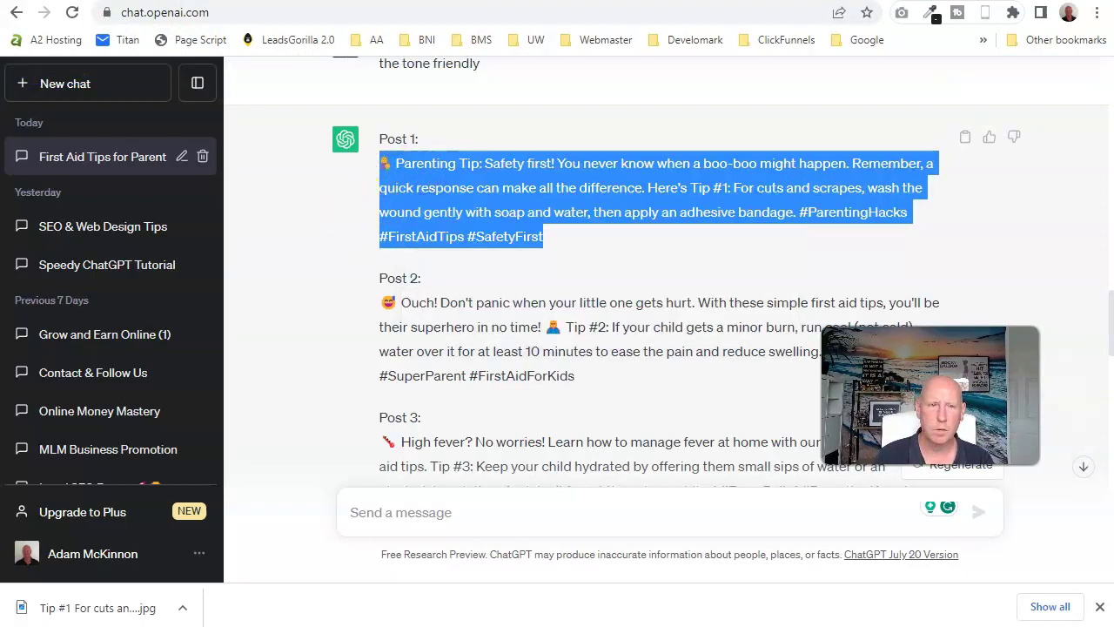
Switch to Heropost, start a new Facebook post and select the First Aid and Safety page as its destination.
key("ctrl+Tab")
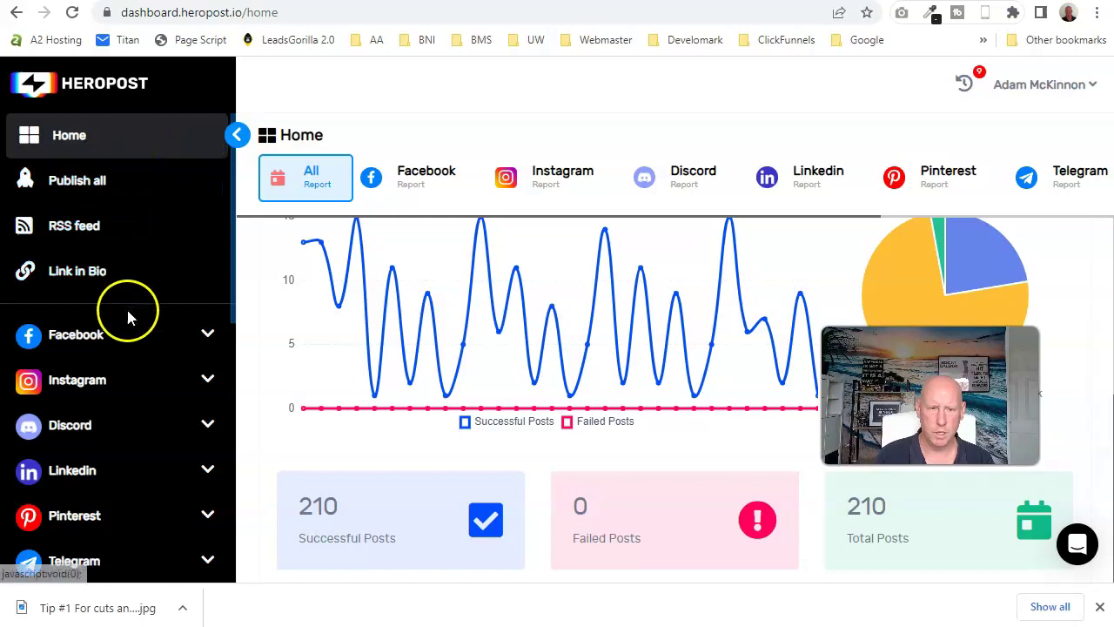
left_click(206, 335)
left_click(78, 381)
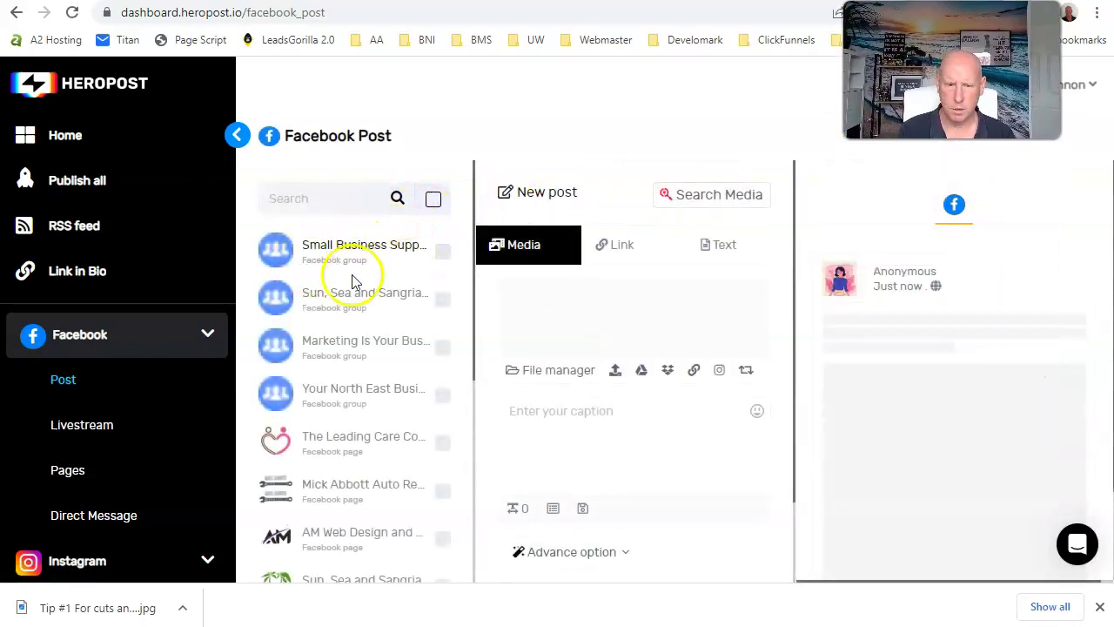
scroll(364, 300, "down", 1)
scroll(366, 303, "down", 4)
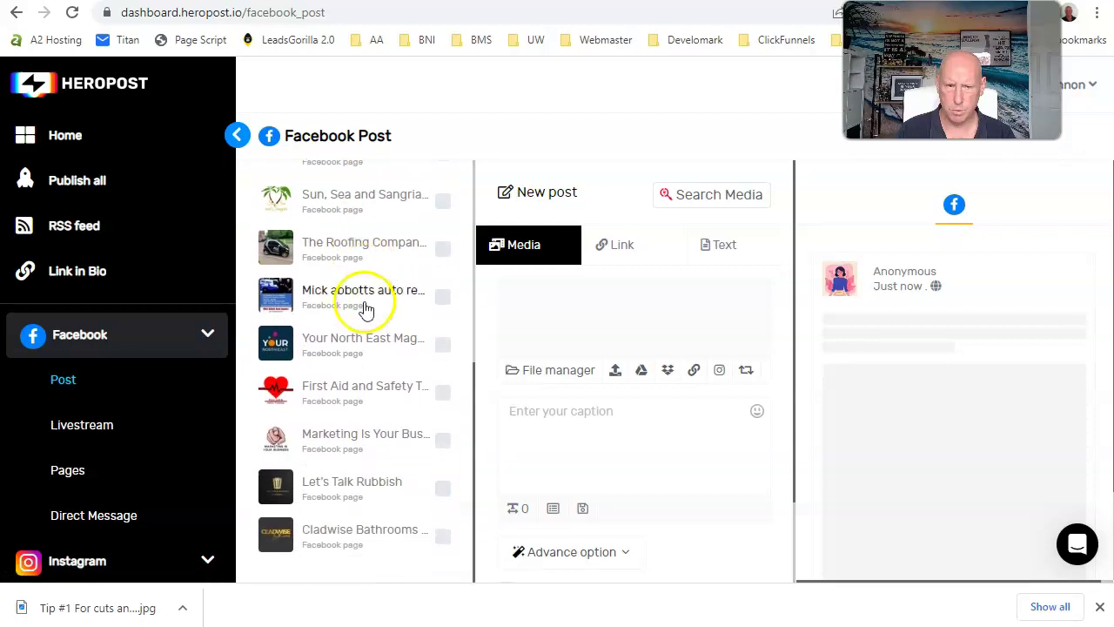
left_click(443, 396)
Paste the copied Post 1 text as the caption and add a blank line after "Parenting Tip: Safety First!".
left_click(522, 419)
right_click(522, 416)
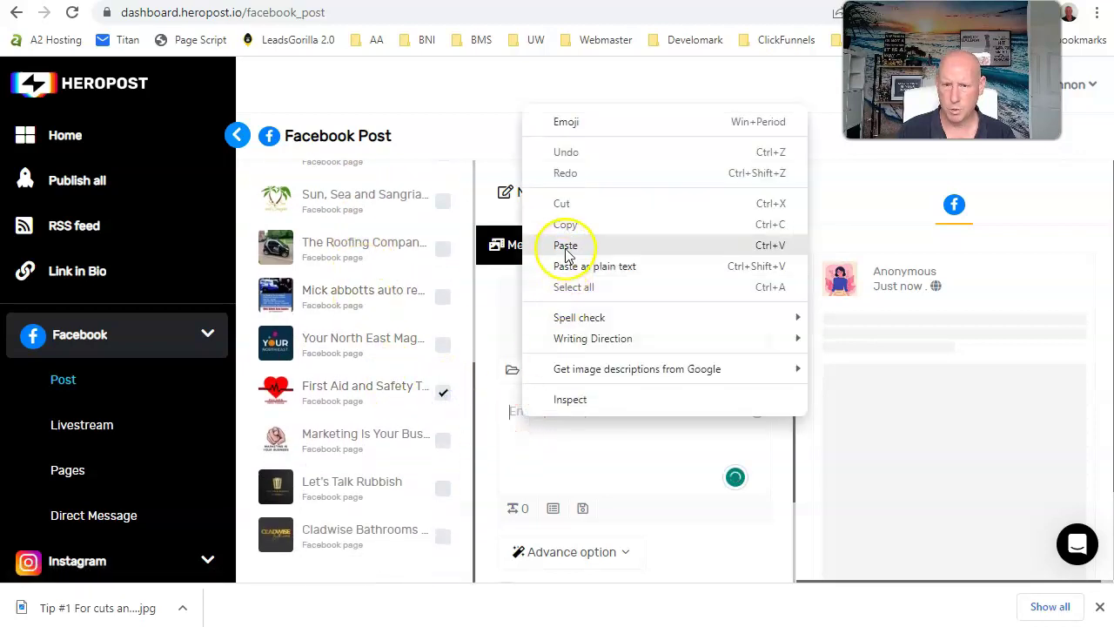
left_click(552, 248)
scroll(618, 413, "down", 1)
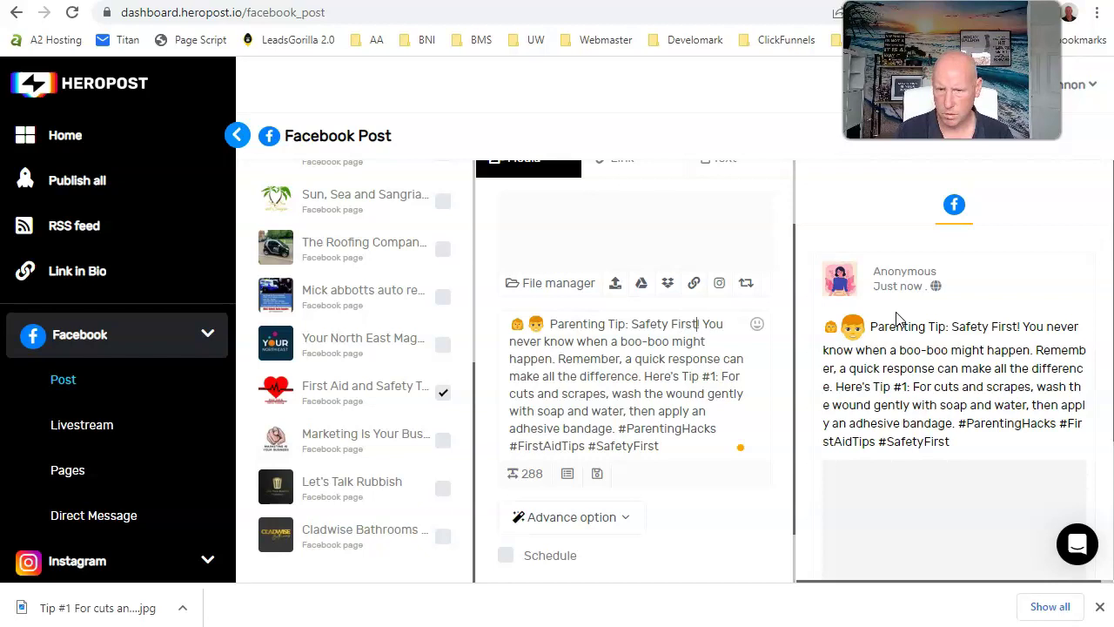
key("Return")
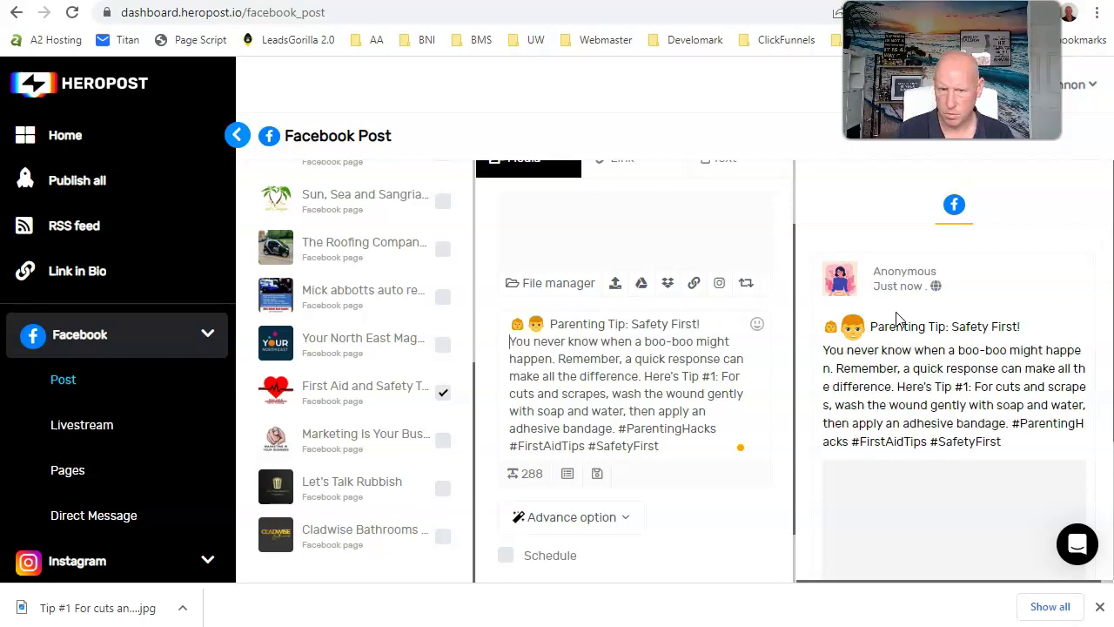
key("Return")
Change "a boo-boo" in the caption to "an accident".
left_click(649, 352)
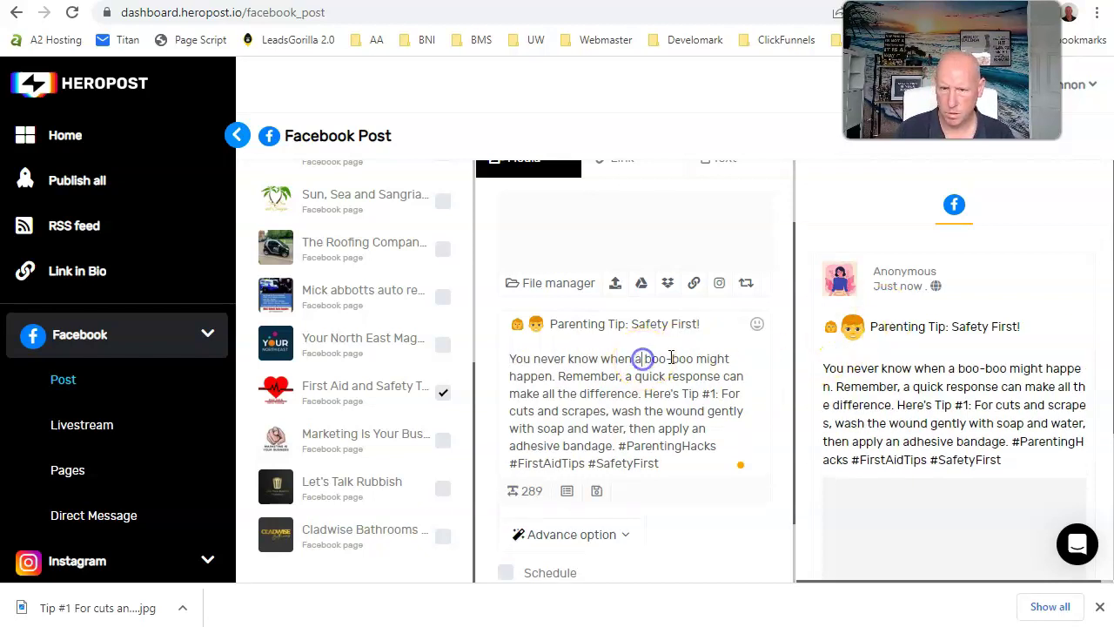
type("n accident")
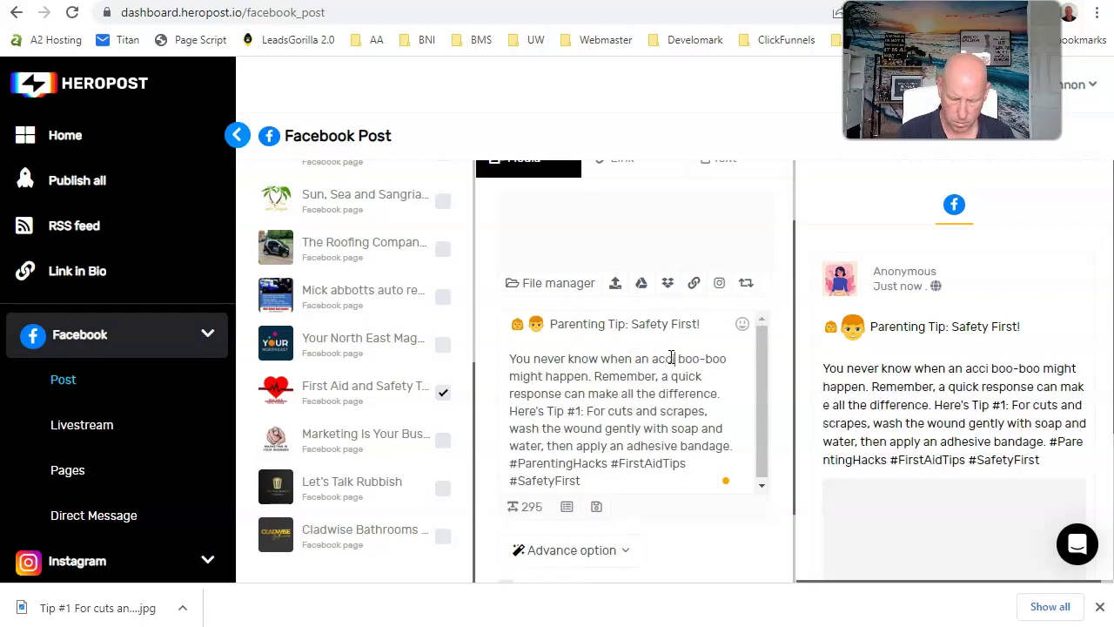
key("Delete")
key("Delete")
key("Delete")
key("Delete")
key("Delete")
key("Delete")
key("Delete")
key("Delete")
key("Delete")
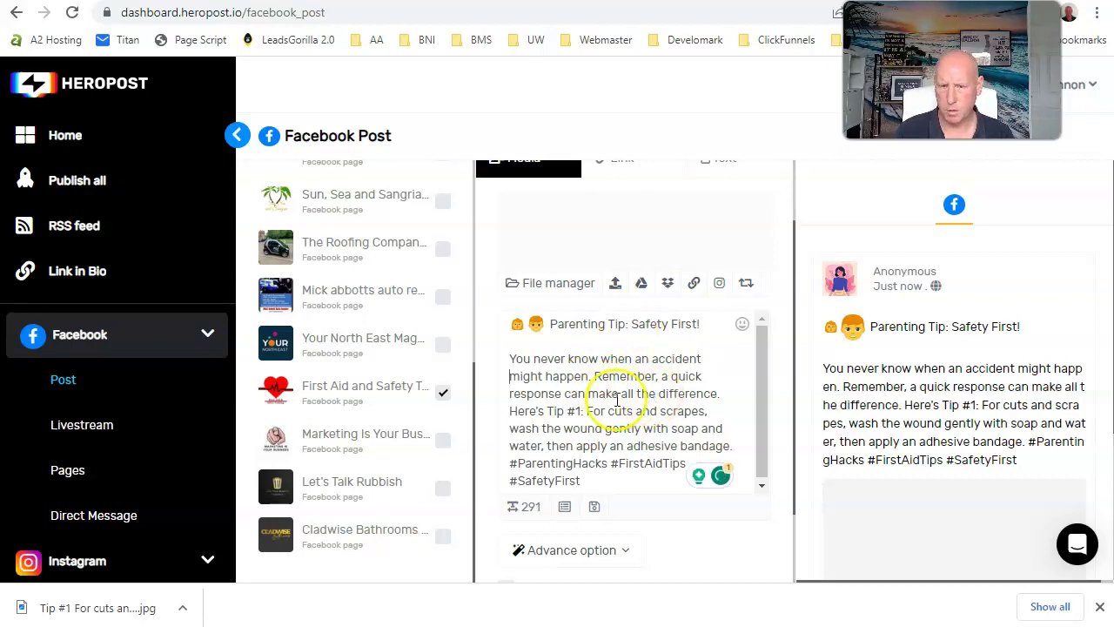
Remove "Here's" from the caption so that the sentence begins with "Tip #1:".
key("Delete")
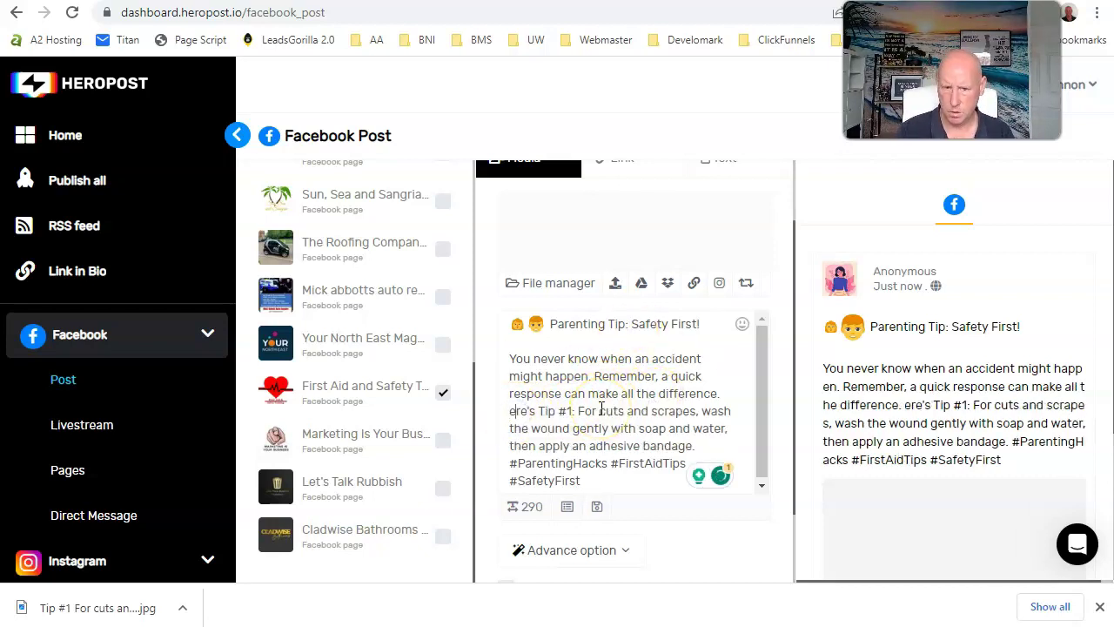
key("Delete")
key("Delete")
key("Delete")
key("Delete")
key("Delete")
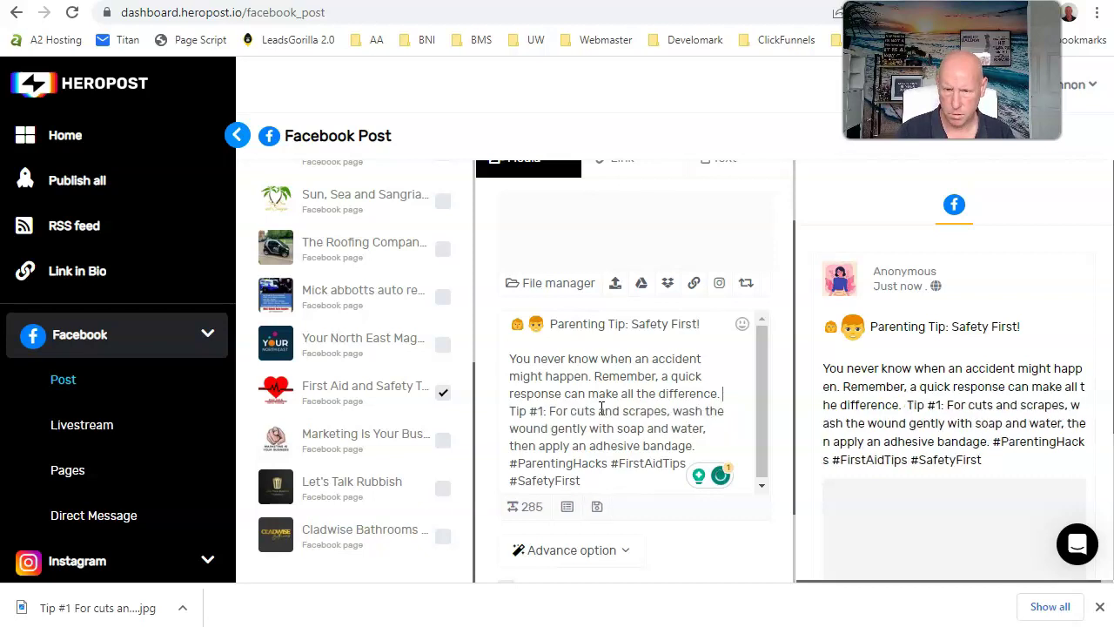
key("Delete")
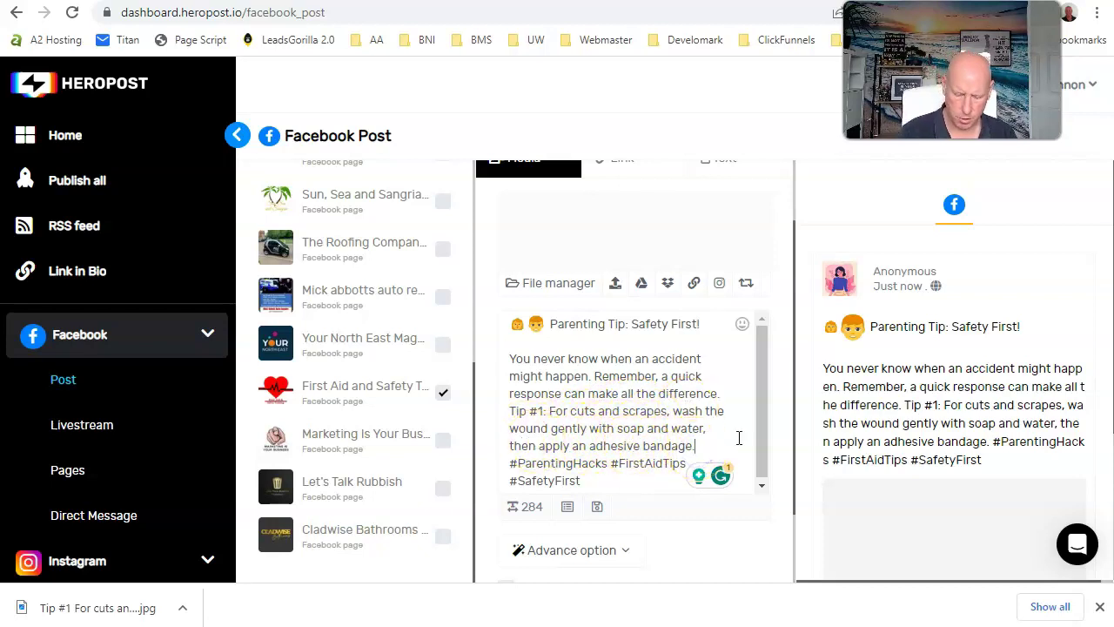
Extend the tip after "adhesive bandage" with "or a sterile dressing over the injured area.".
type("or a s")
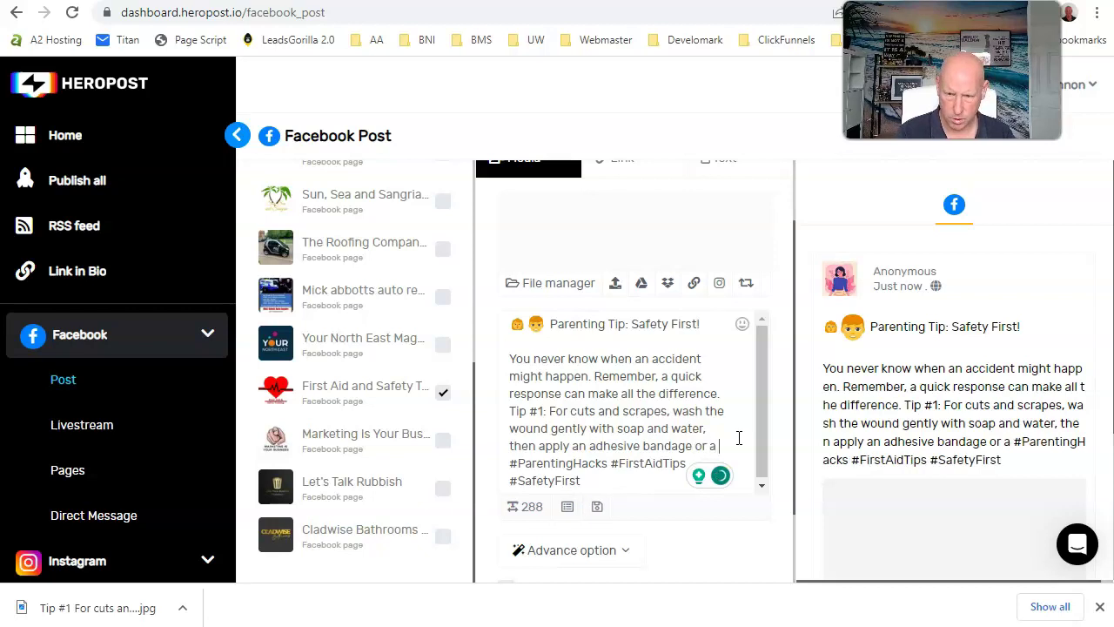
type("terile dress")
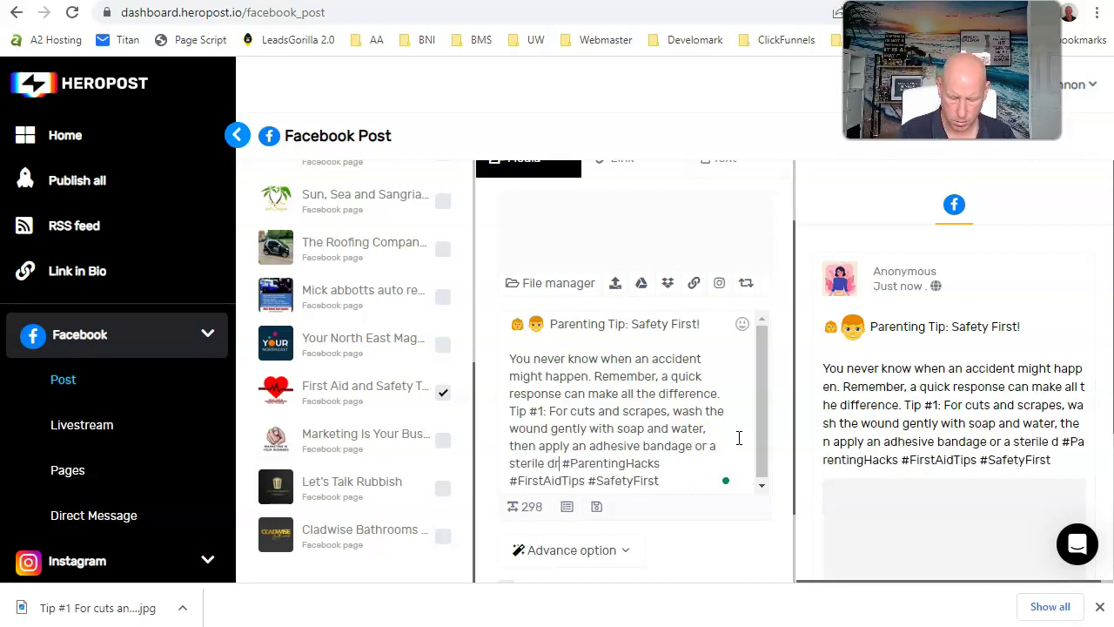
type("ing over t")
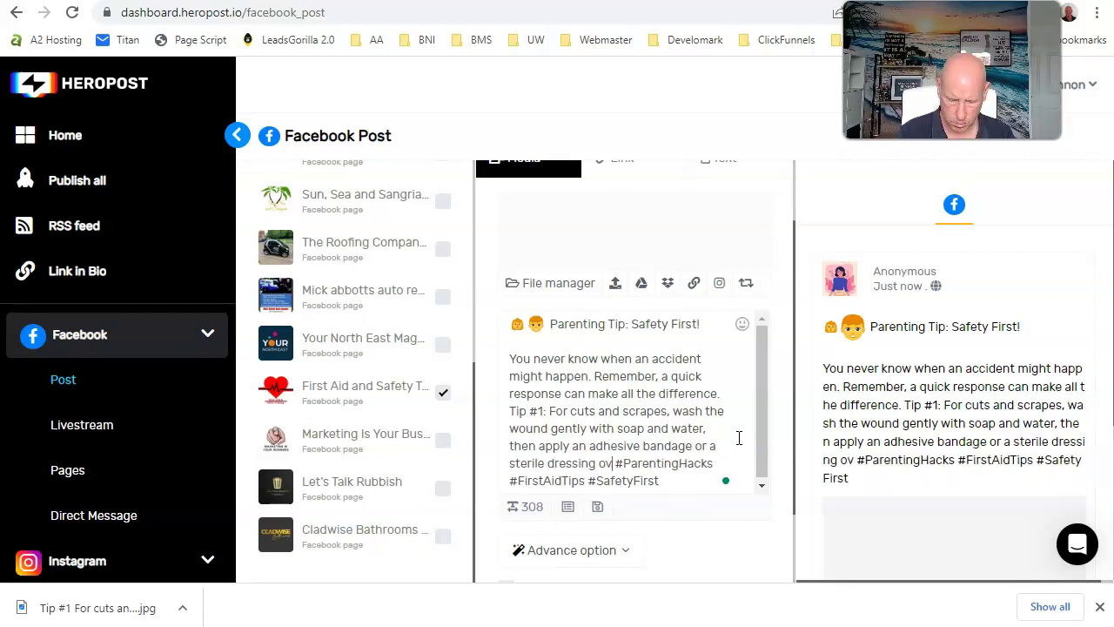
type("he injure")
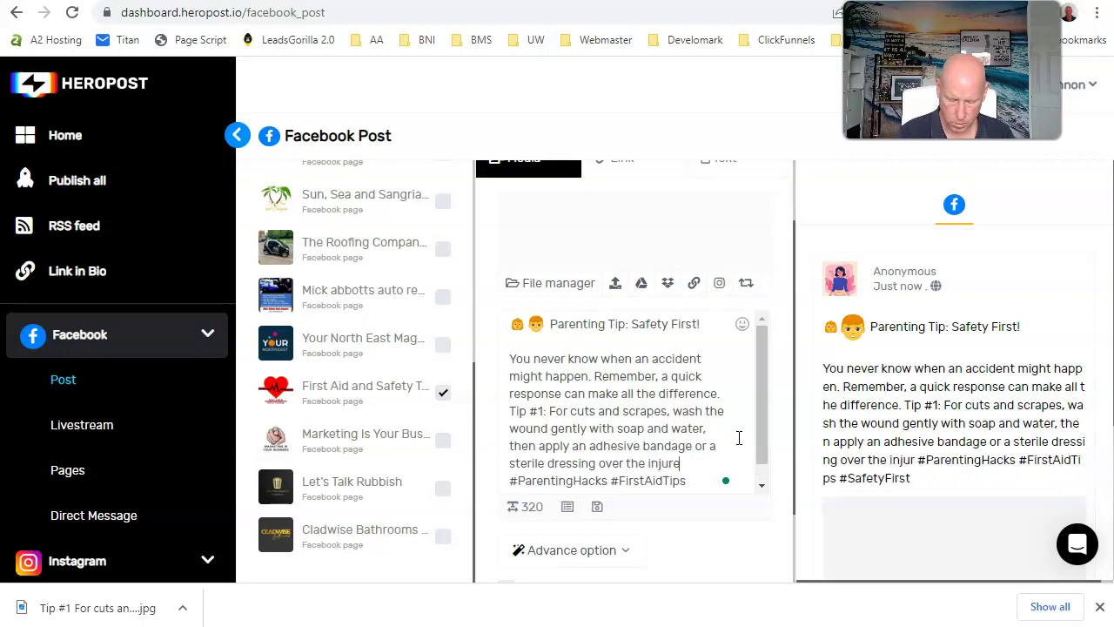
type("d area.")
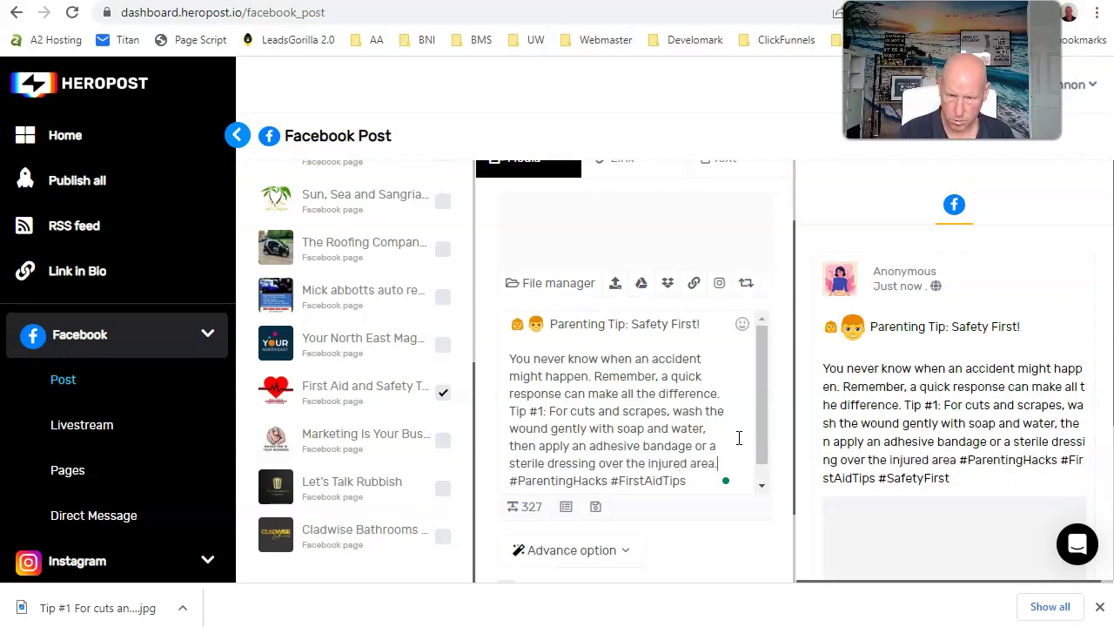
Turn on scheduling for the post and attach the Tip #1 bandaged wrist image from the Downloads folder.
scroll(673, 428, "down", 3)
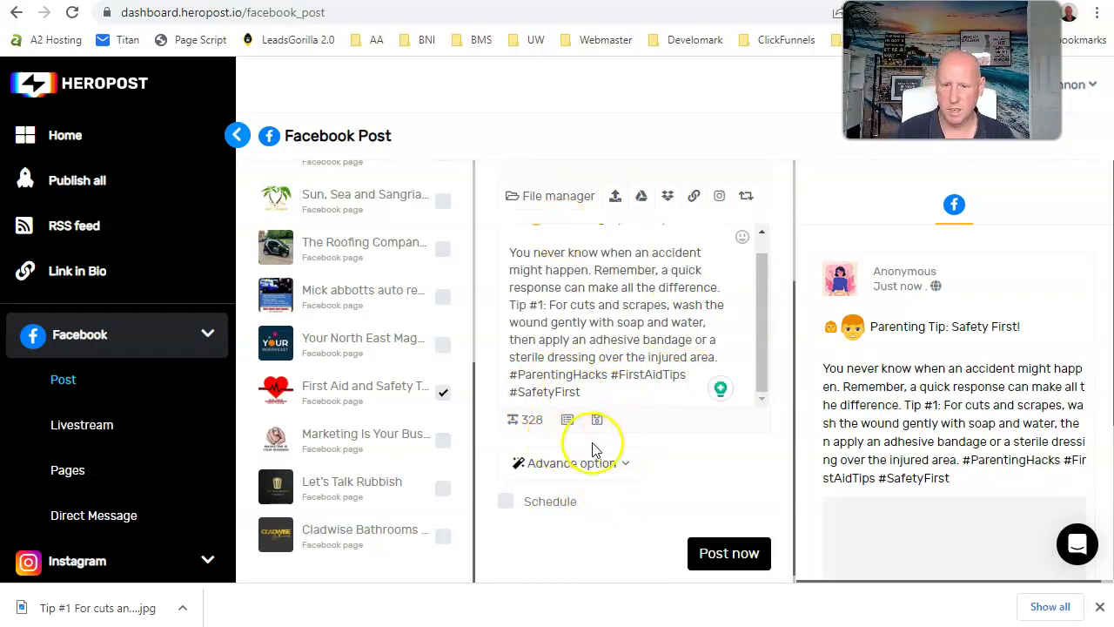
left_click(505, 505)
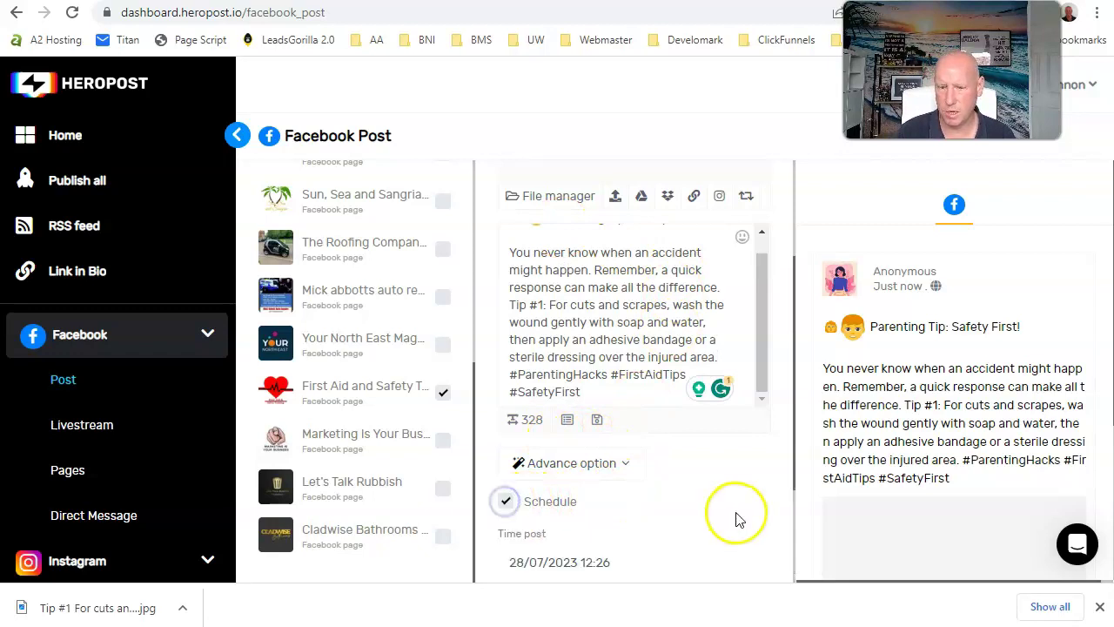
scroll(688, 475, "down", 1)
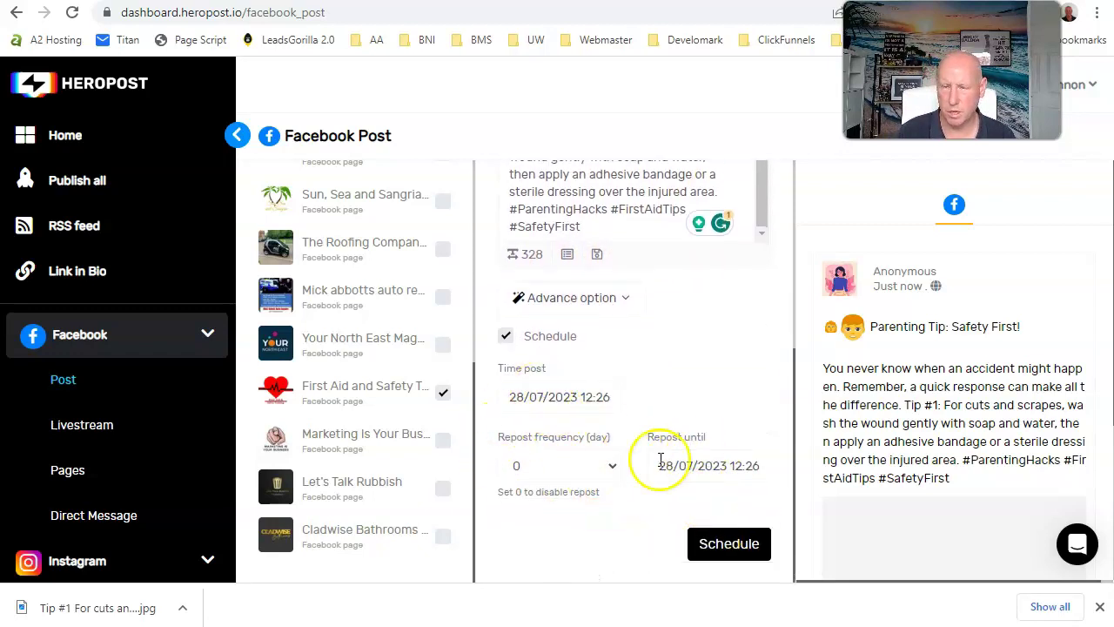
scroll(631, 357, "up", 5)
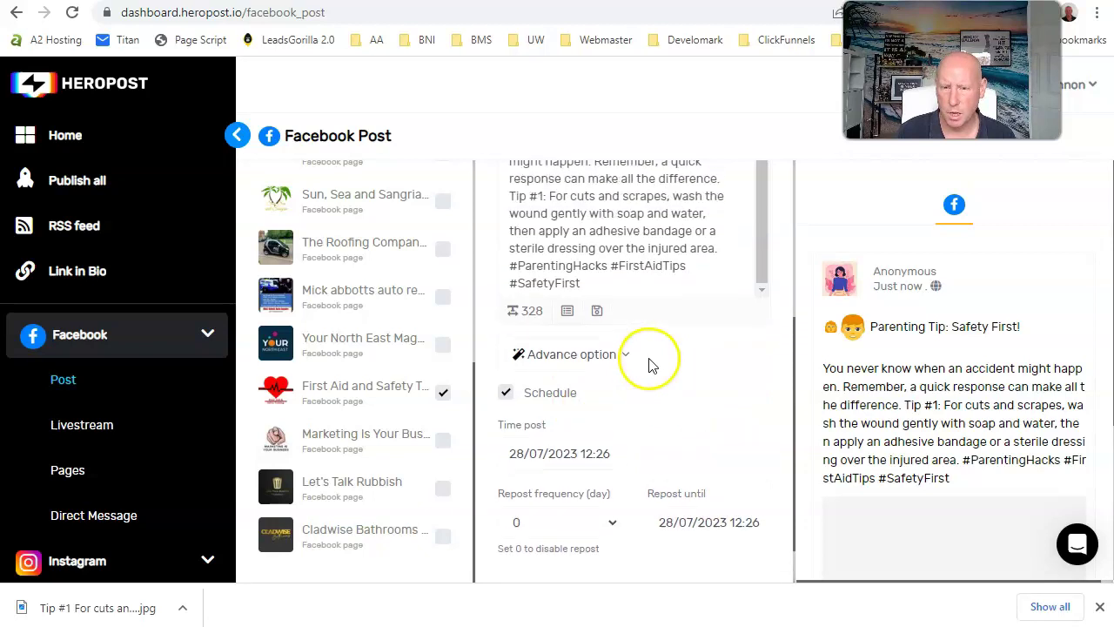
left_click(616, 371)
left_click_drag(617, 372, 216, 174)
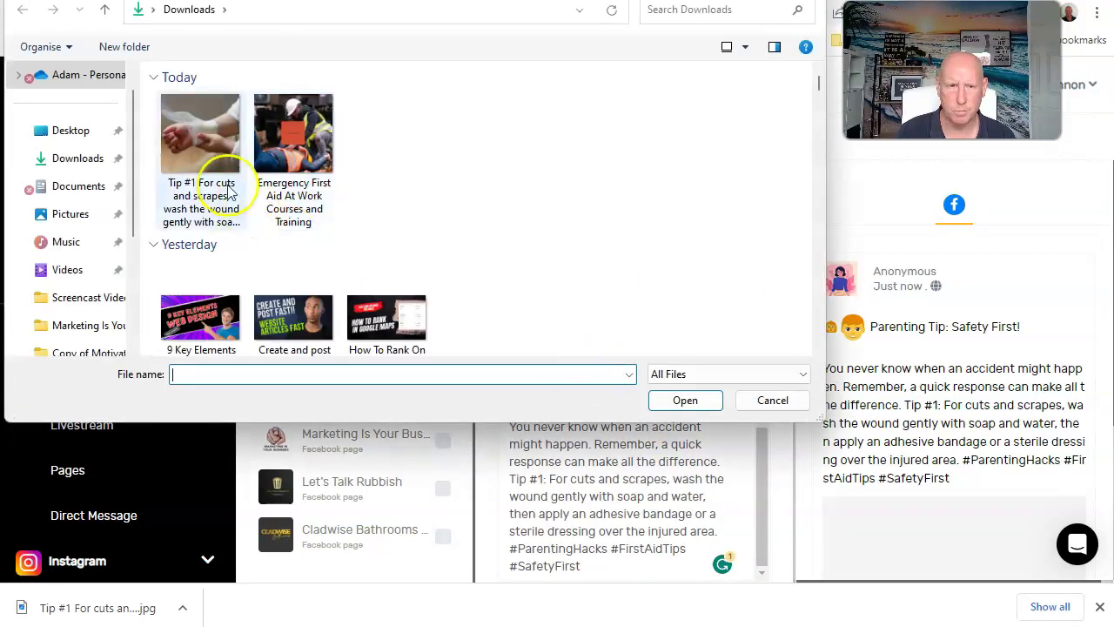
double_click(216, 174)
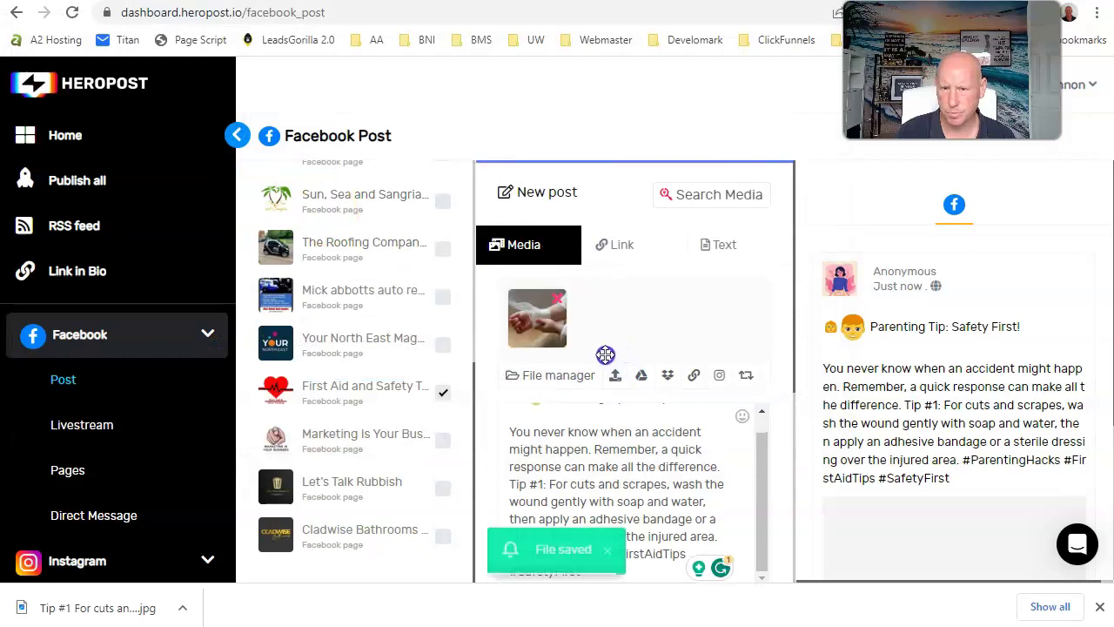
Check the post preview and schedule the Facebook post for 28/07/2023 12:26 with a repost frequency of 0.
scroll(775, 468, "down", 2)
scroll(928, 439, "down", 3)
scroll(923, 366, "up", 3)
scroll(925, 405, "down", 3)
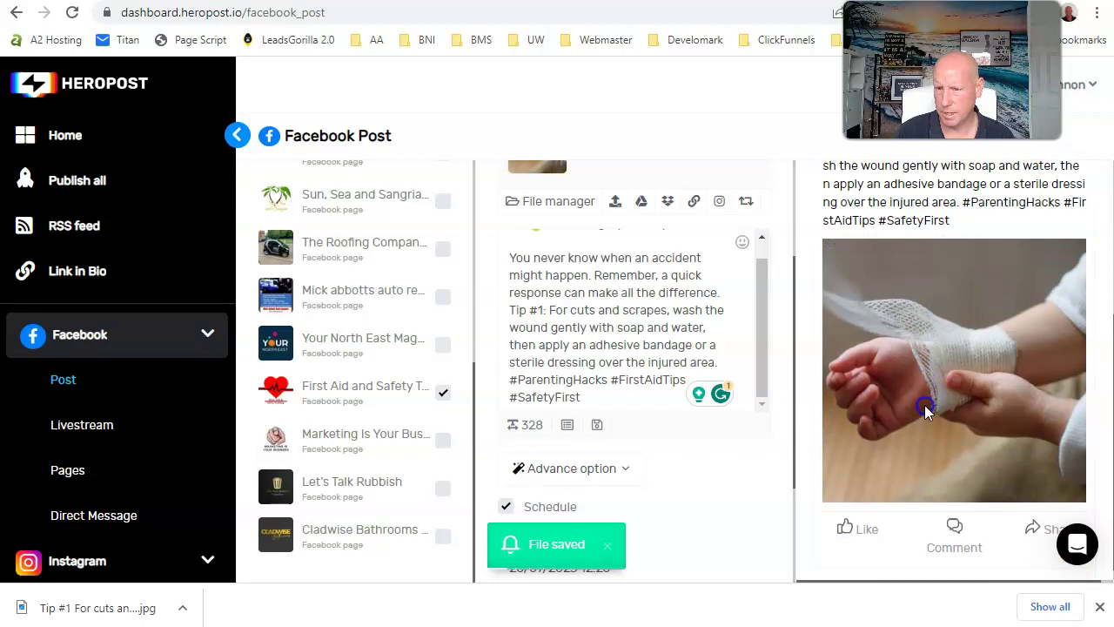
scroll(633, 489, "down", 2)
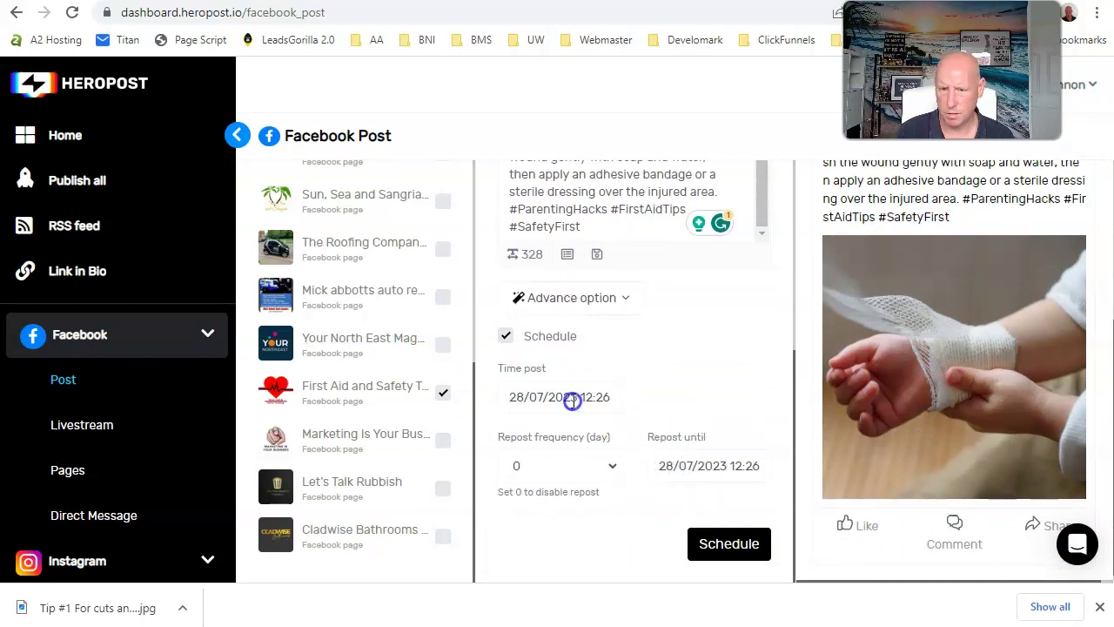
left_click(726, 550)
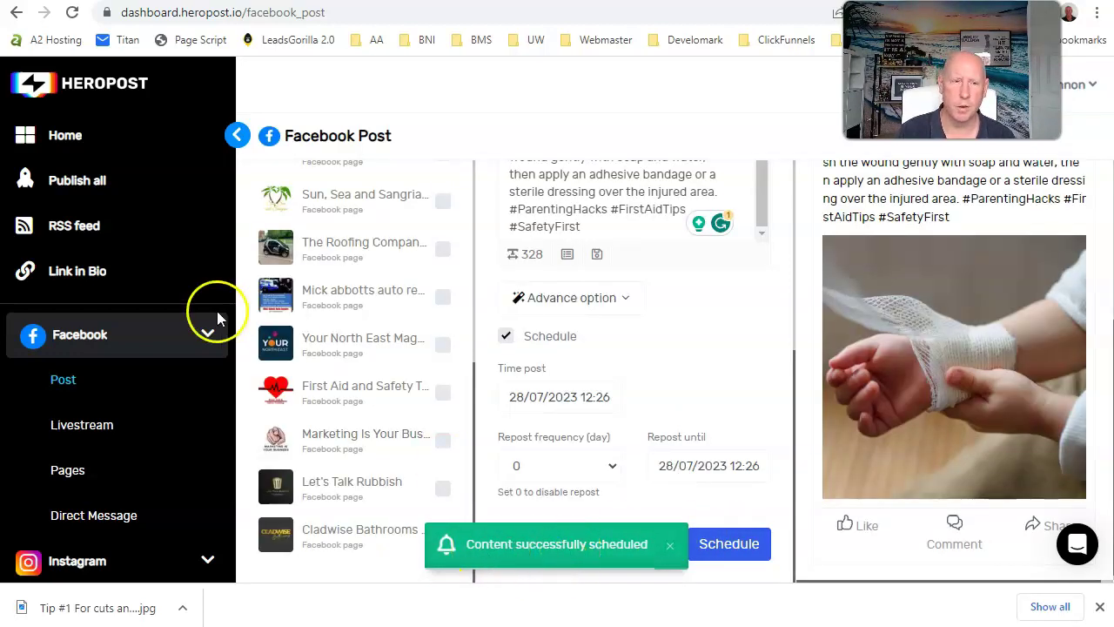
Look through the social platforms available for posting, including the Instagram options, and dismiss the browser's downloads bar.
scroll(73, 364, "down", 3)
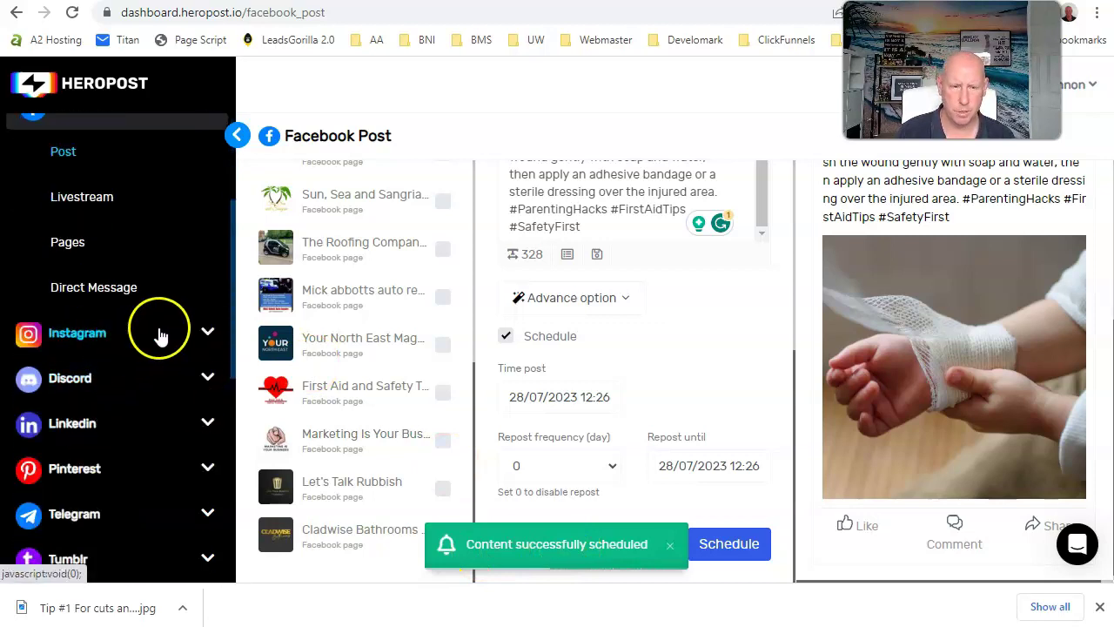
left_click(205, 335)
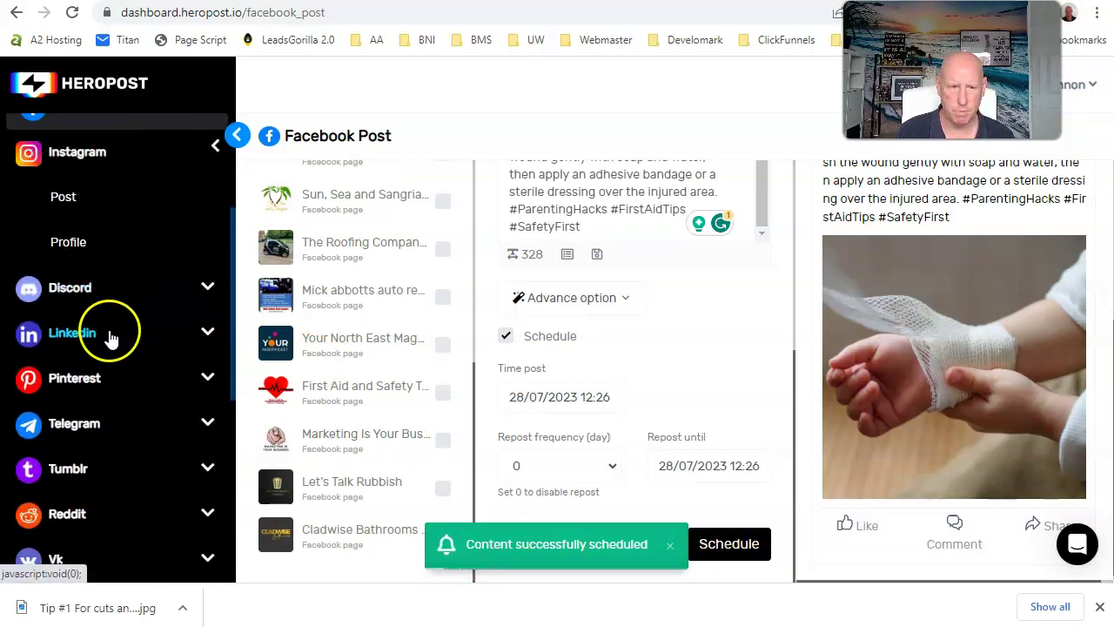
scroll(139, 415, "up", 3)
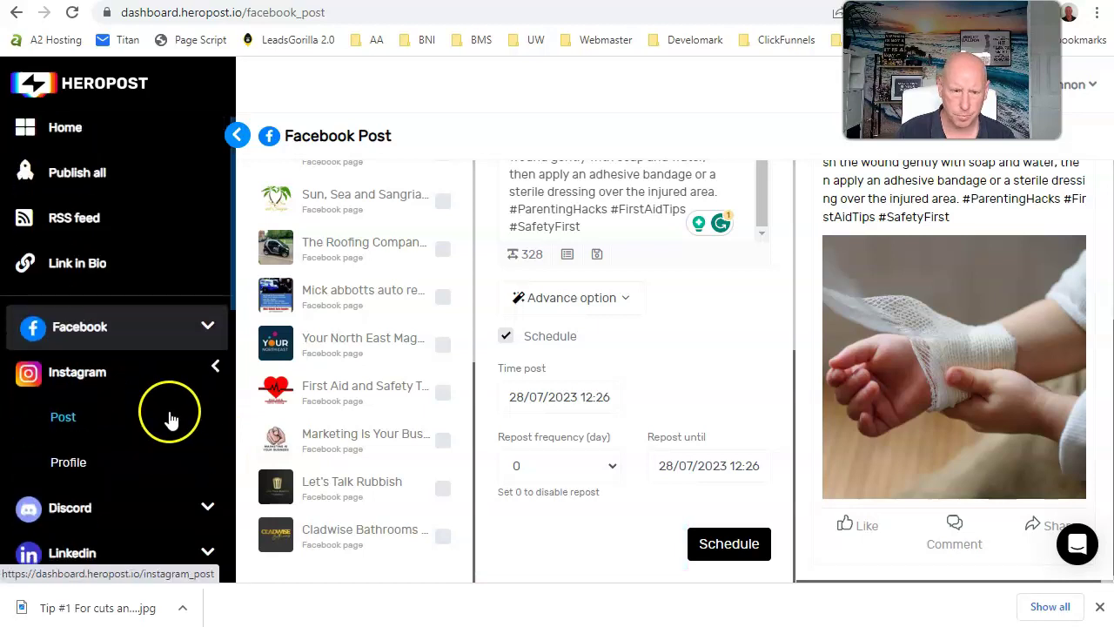
left_click(1099, 607)
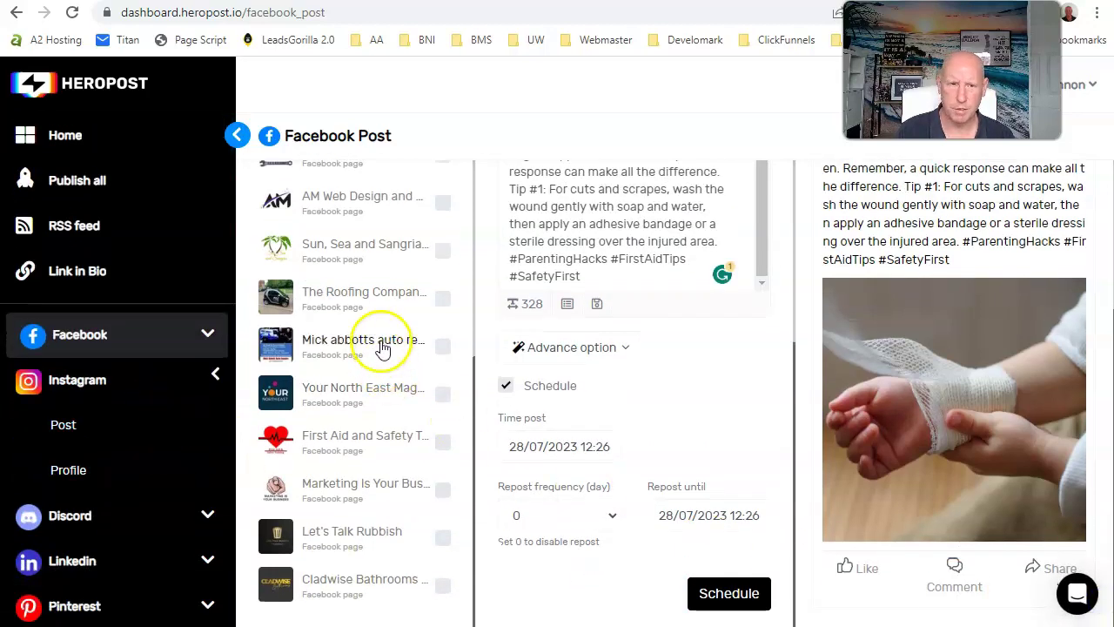
scroll(386, 348, "up", 4)
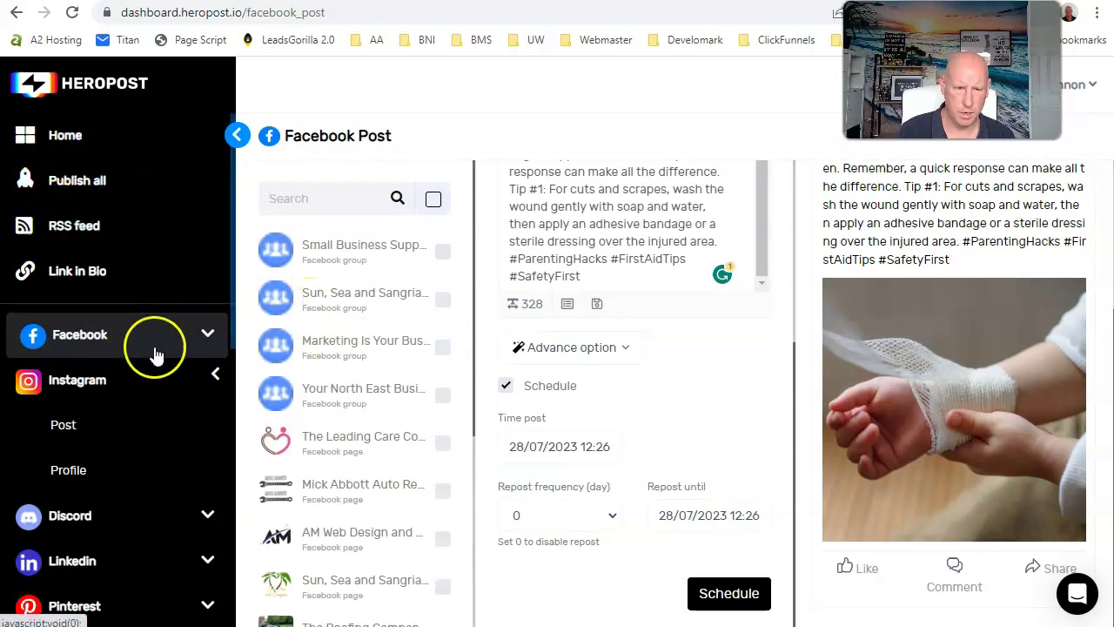
scroll(154, 356, "down", 7)
scroll(143, 370, "up", 2)
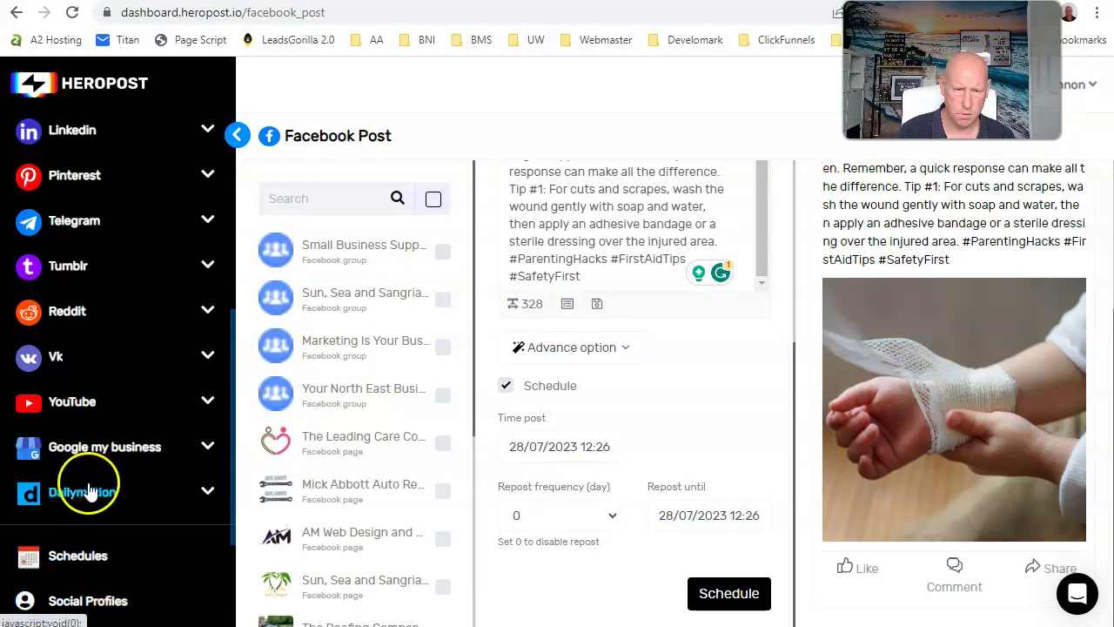
scroll(110, 463, "up", 5)
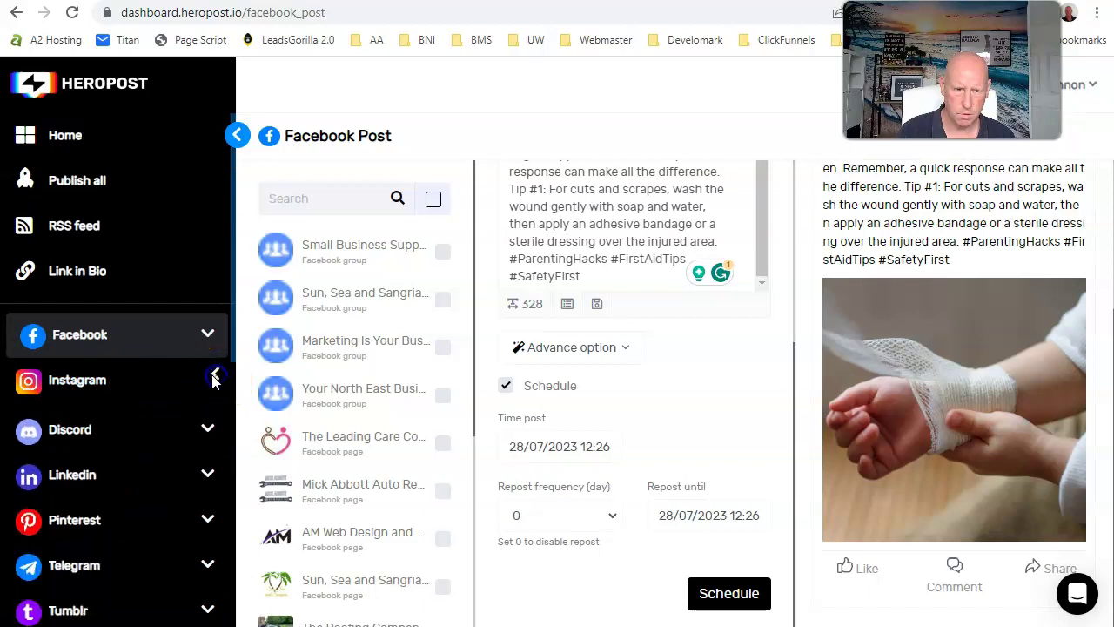
Open the Publish all page and look through the accounts that a single post can be sent to.
left_click(81, 194)
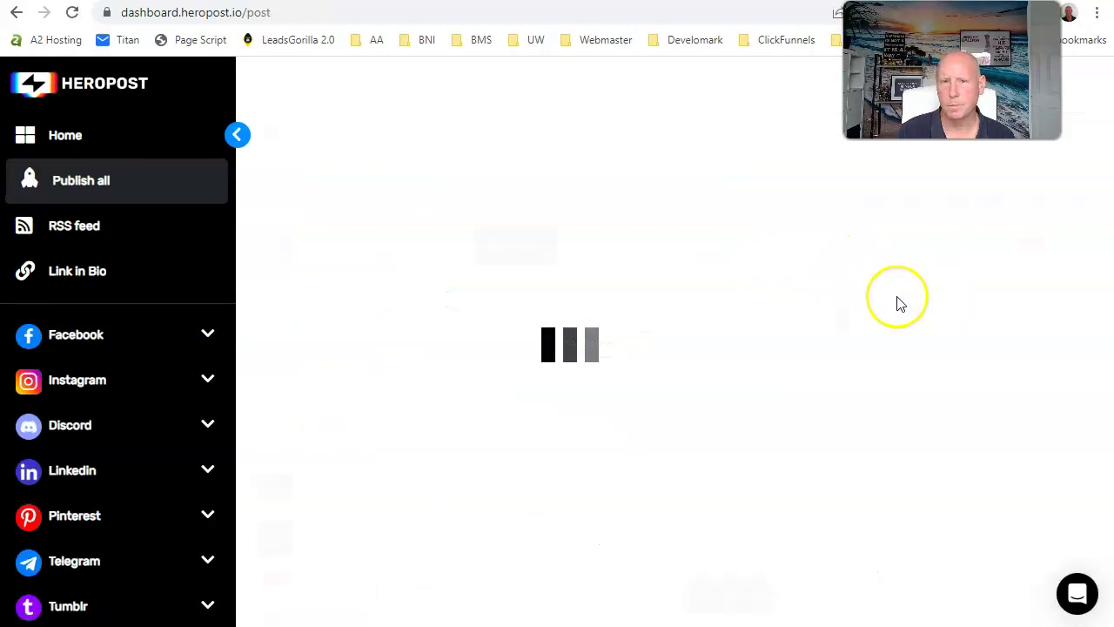
scroll(394, 348, "down", 8)
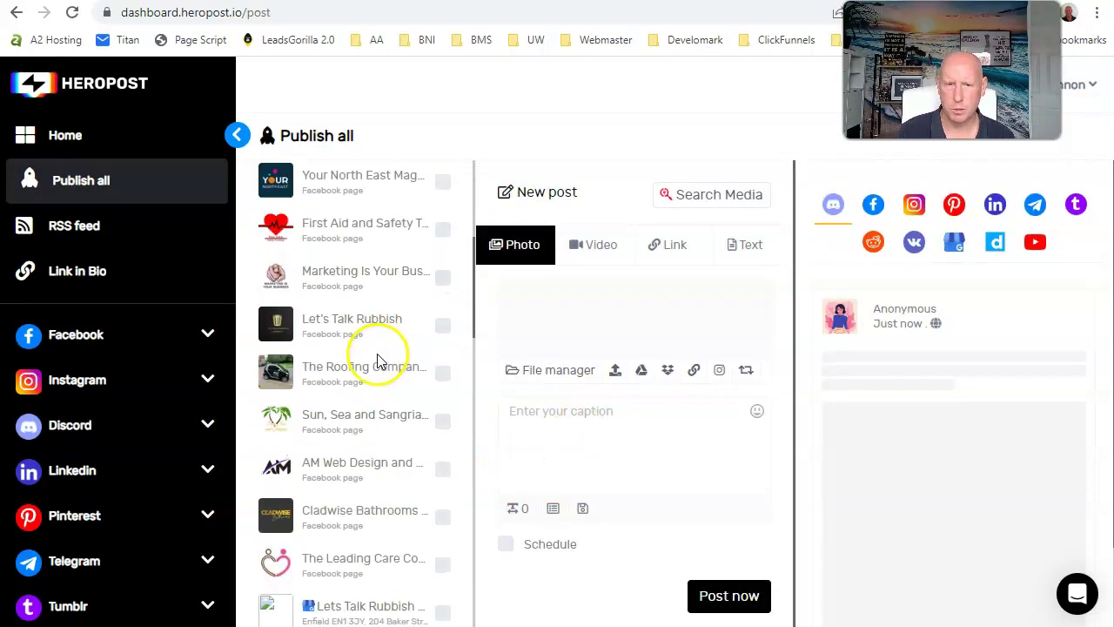
Copy the Post 2 text about minor burns from ChatGPT and paste it as the caption of the new Heropost post.
scroll(375, 370, "up", 8)
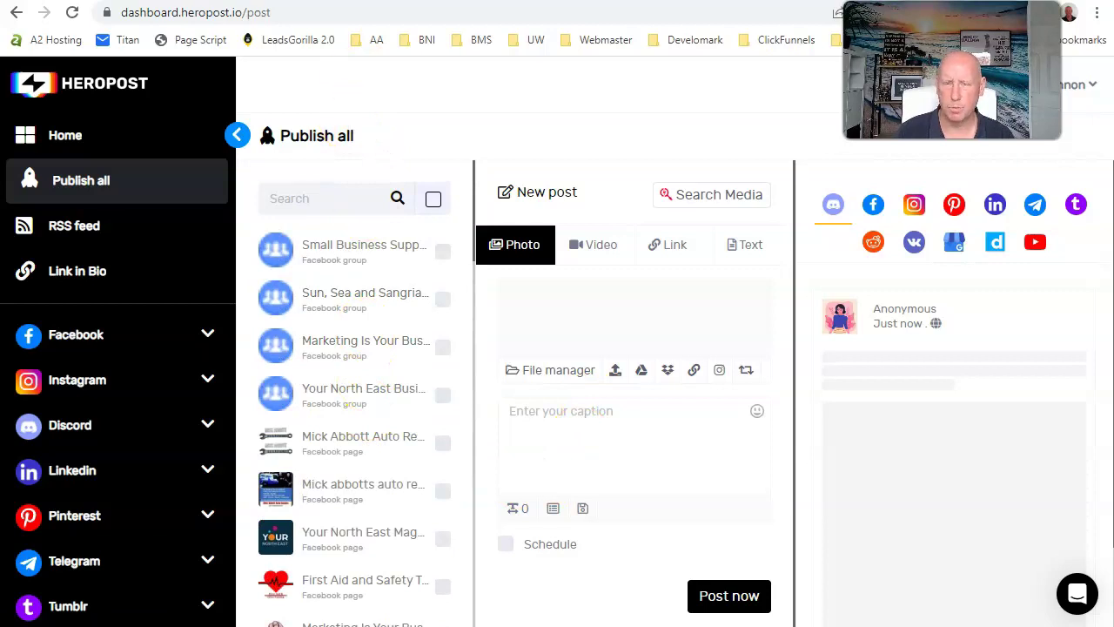
left_click(609, 2)
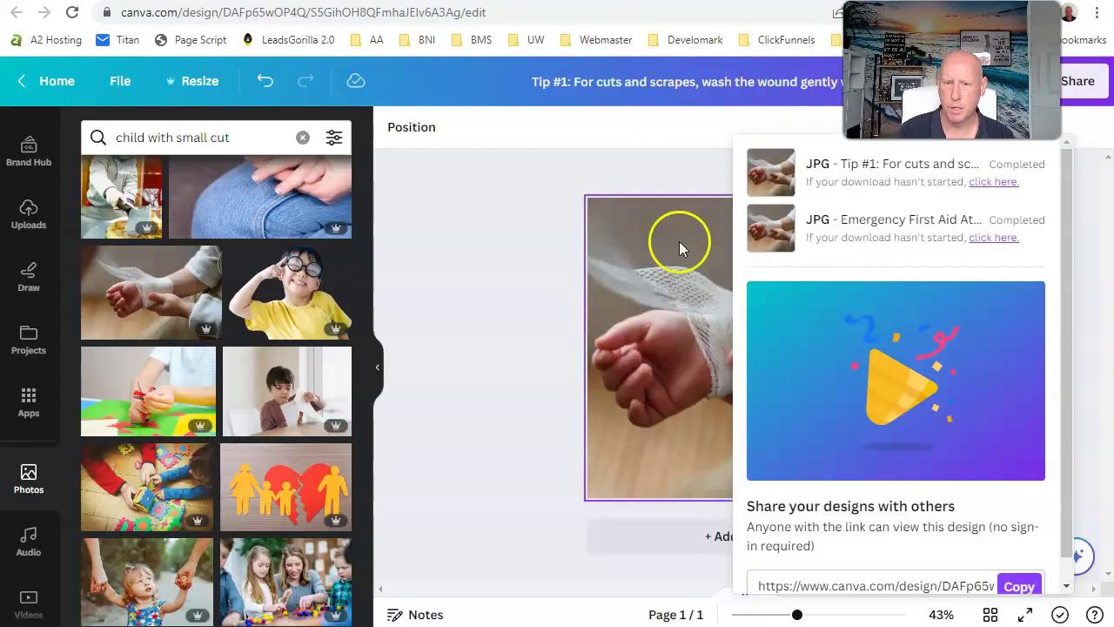
key("ctrl+Tab")
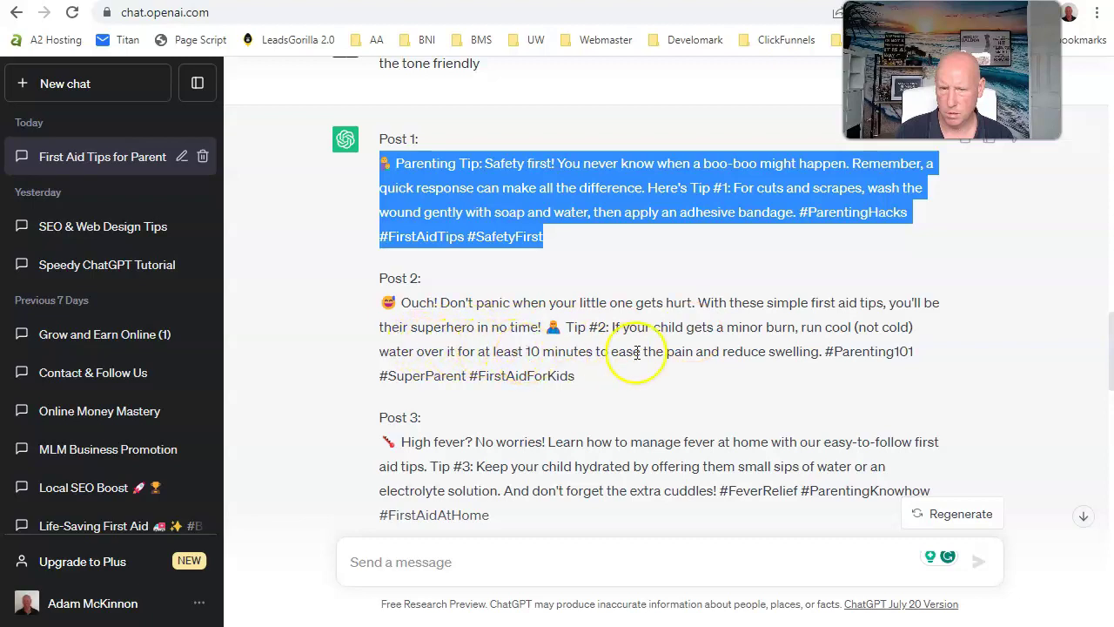
left_click_drag(576, 378, 388, 302)
right_click(394, 294)
left_click(430, 316)
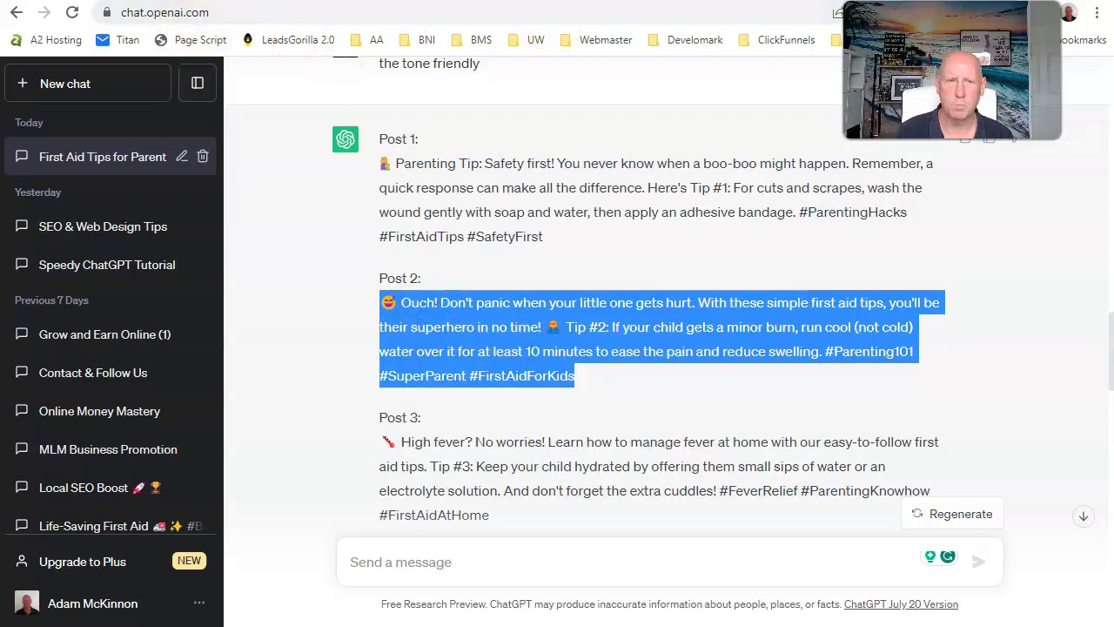
left_click(331, 2)
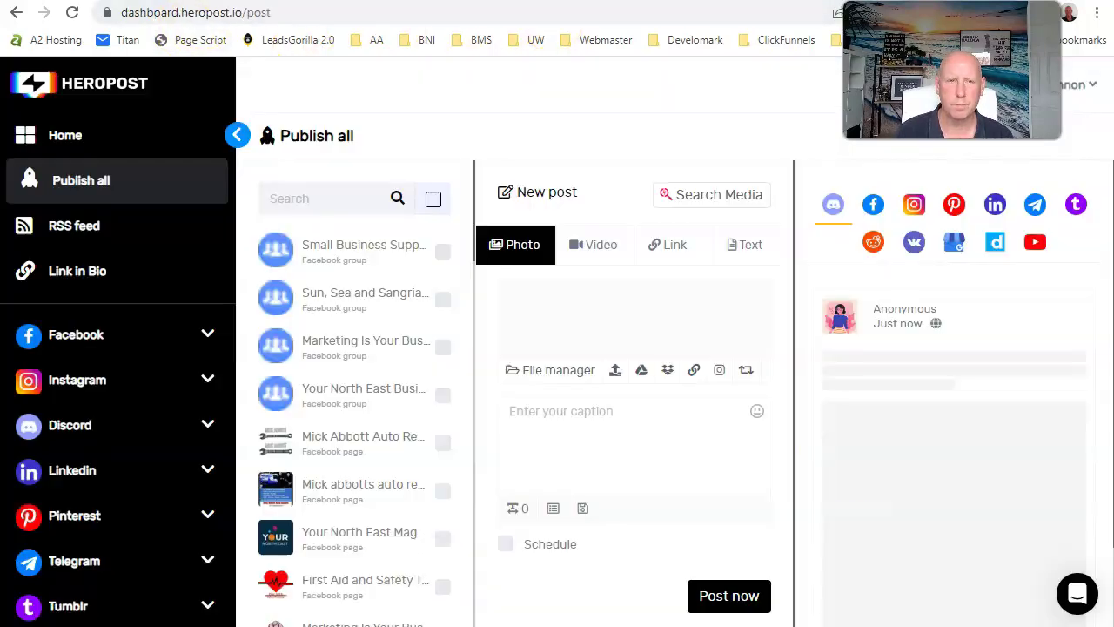
right_click(572, 411)
left_click(618, 242)
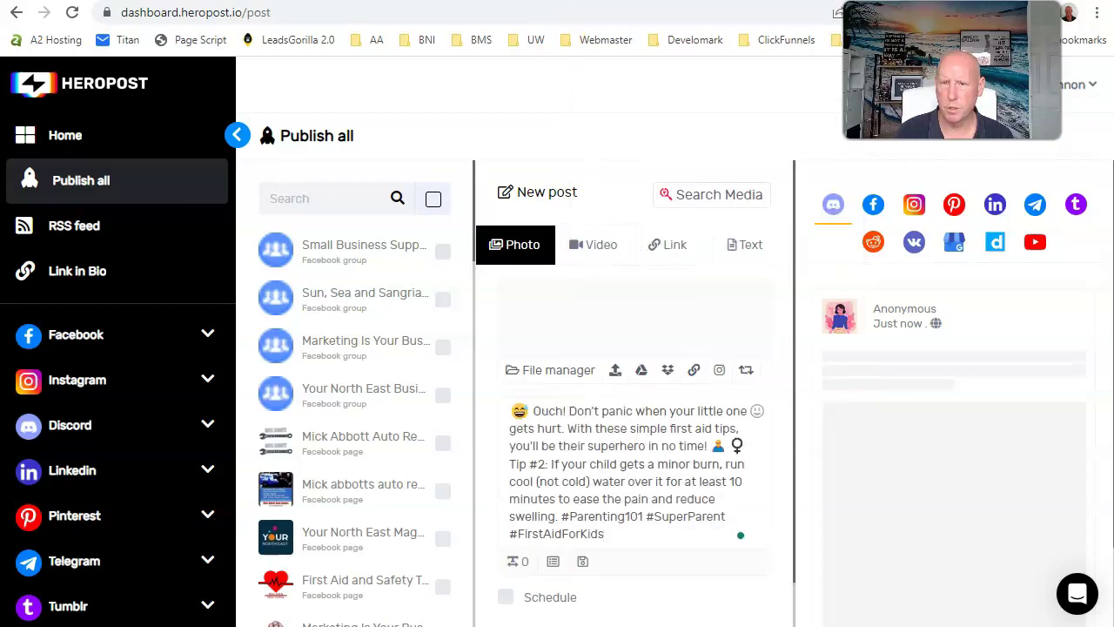
Switch to Canva, search the photos for "burn to child" and fill the design with the baby reaching for a cup.
key("ctrl+Tab")
left_click(207, 137)
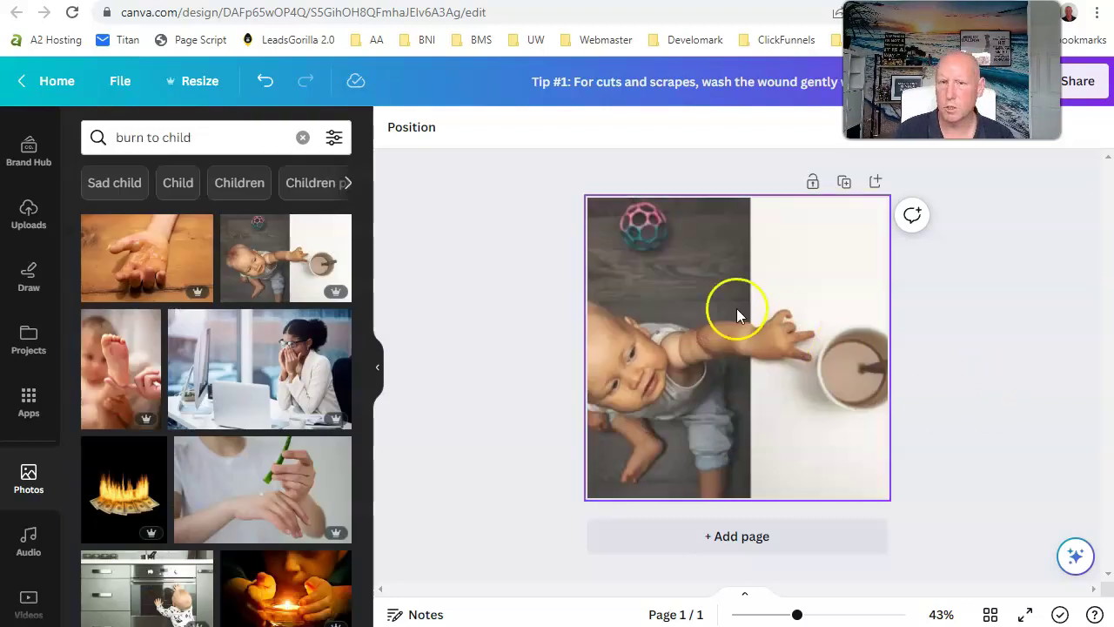
Copy the Tip #2 sentence from Post 2 in ChatGPT and paste it as the Canva design's title.
left_click(635, 75)
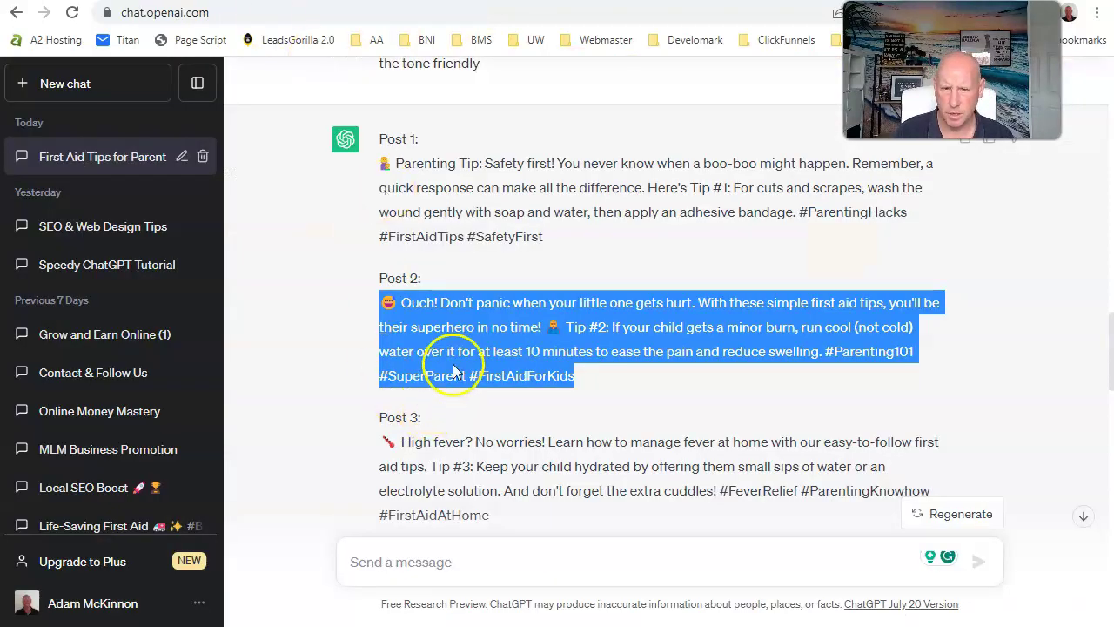
left_click(455, 362)
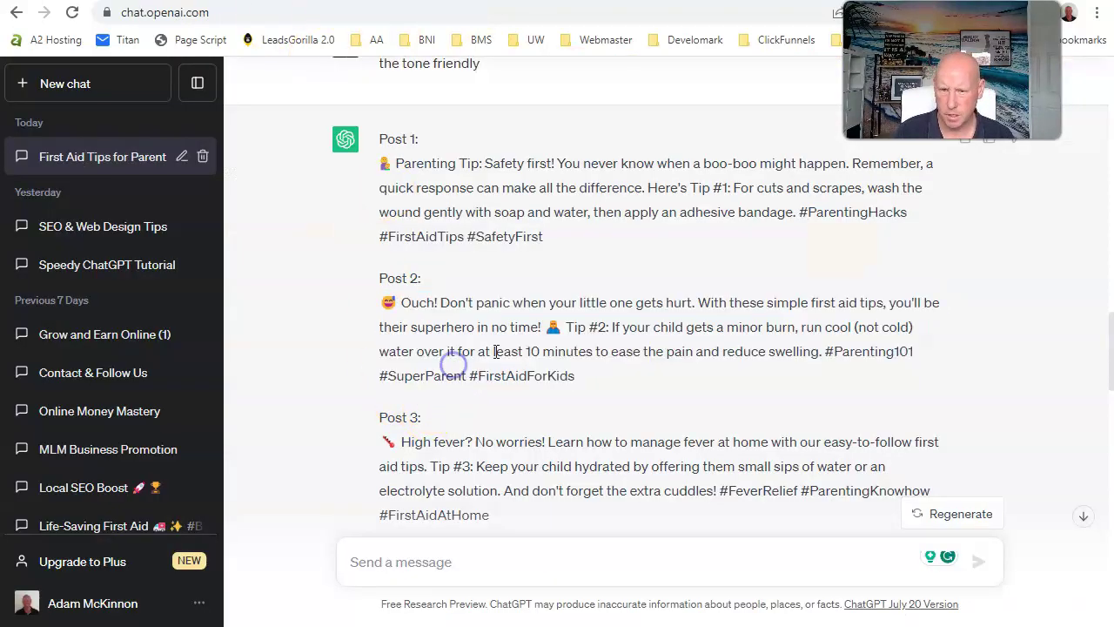
left_click_drag(567, 326, 810, 351)
left_click(832, 364)
key("ctrl+Tab")
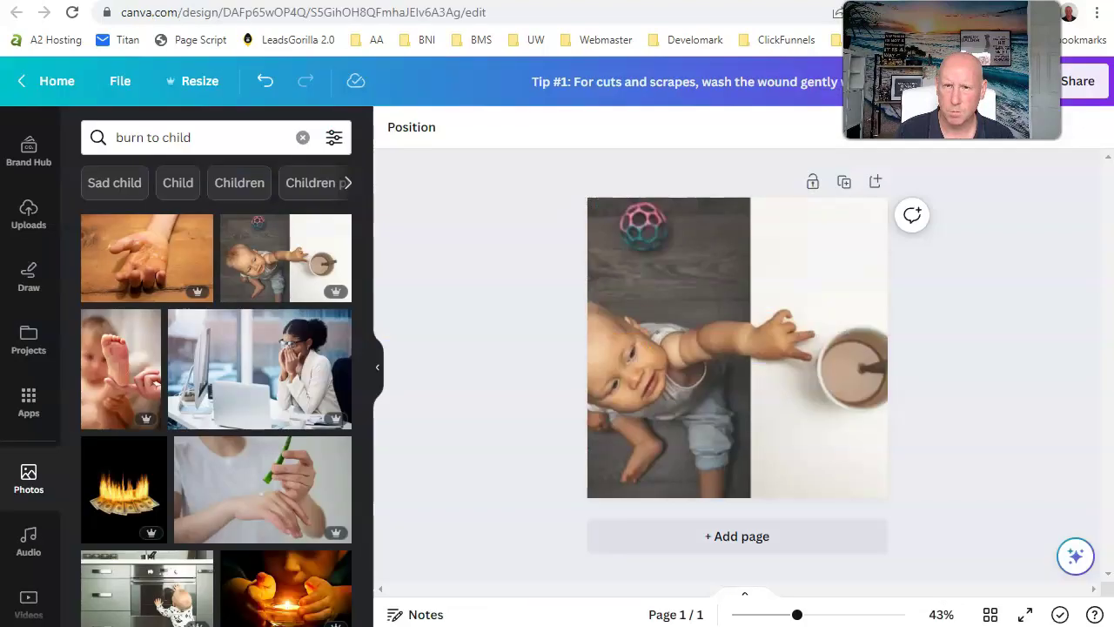
right_click(712, 80)
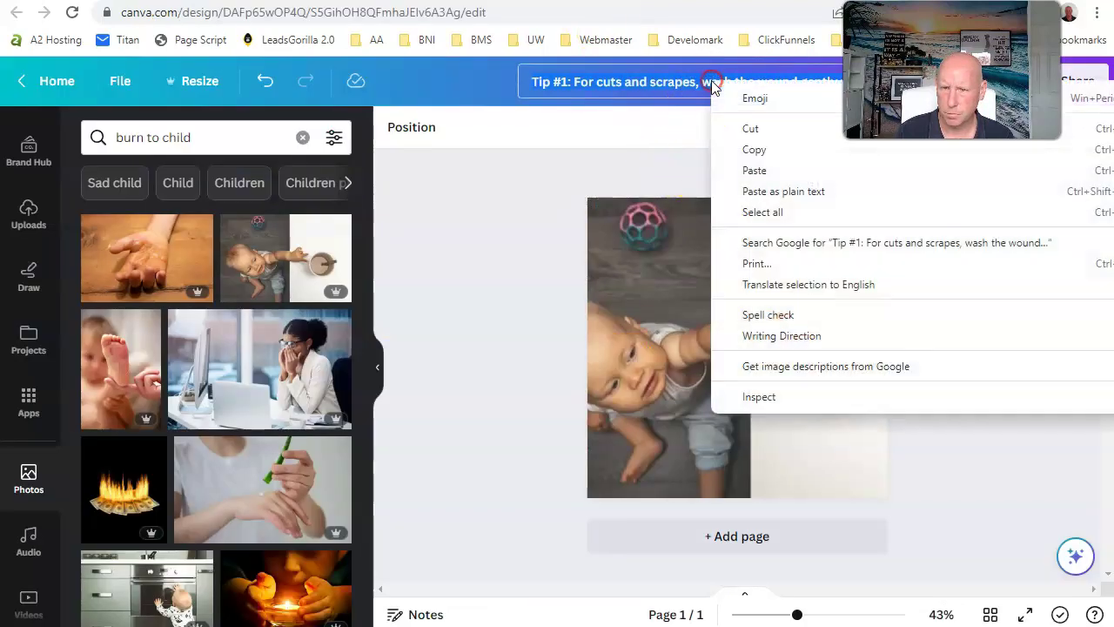
left_click(763, 191)
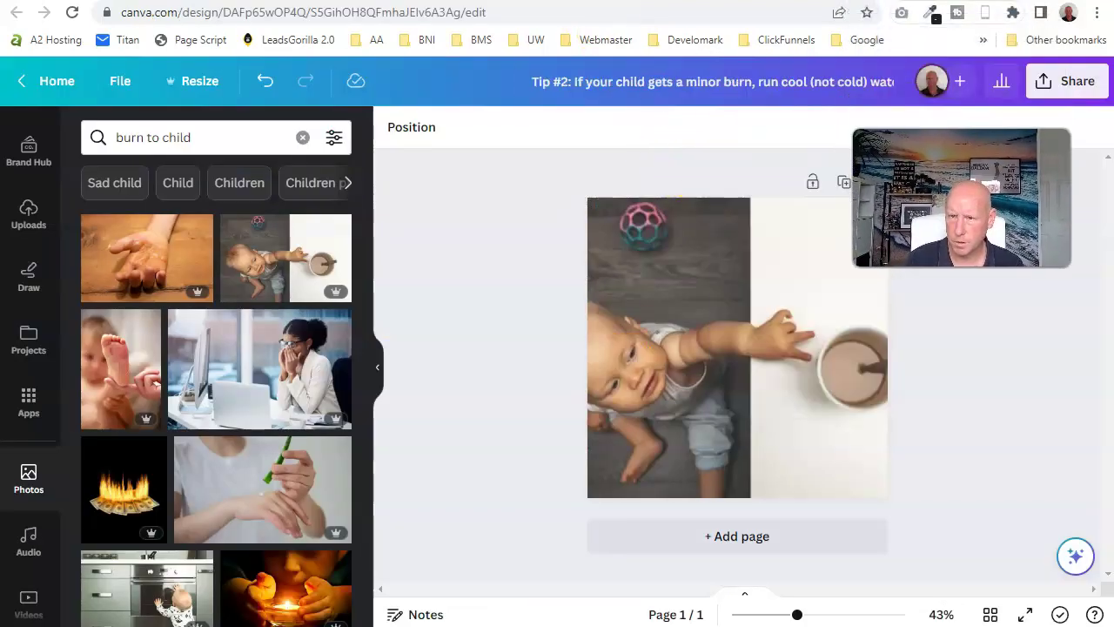
Change the cooling time in the design title to 20 minutes.
key("Right")
key("Right")
key("Right")
key("Right")
key("Right")
key("Right")
key("Right")
key("Right")
key("Right")
key("Right")
key("Right")
key("Right")
key("Right")
key("Right")
key("Right")
key("Right")
key("Right")
key("Right")
key("Right")
key("Right")
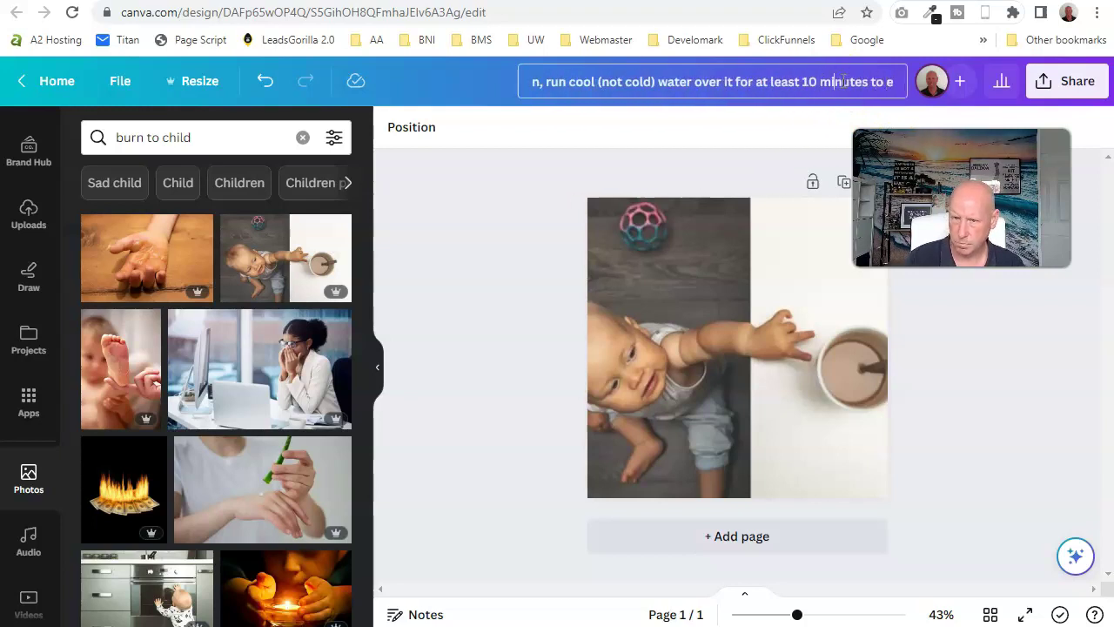
key("BackSpace")
type("2")
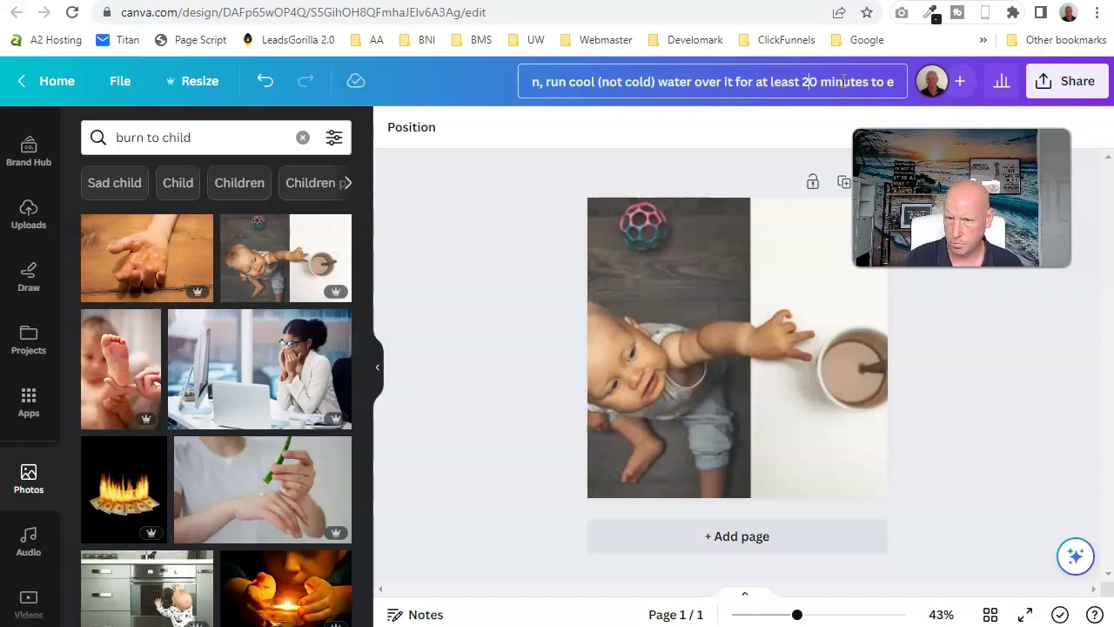
left_click(819, 130)
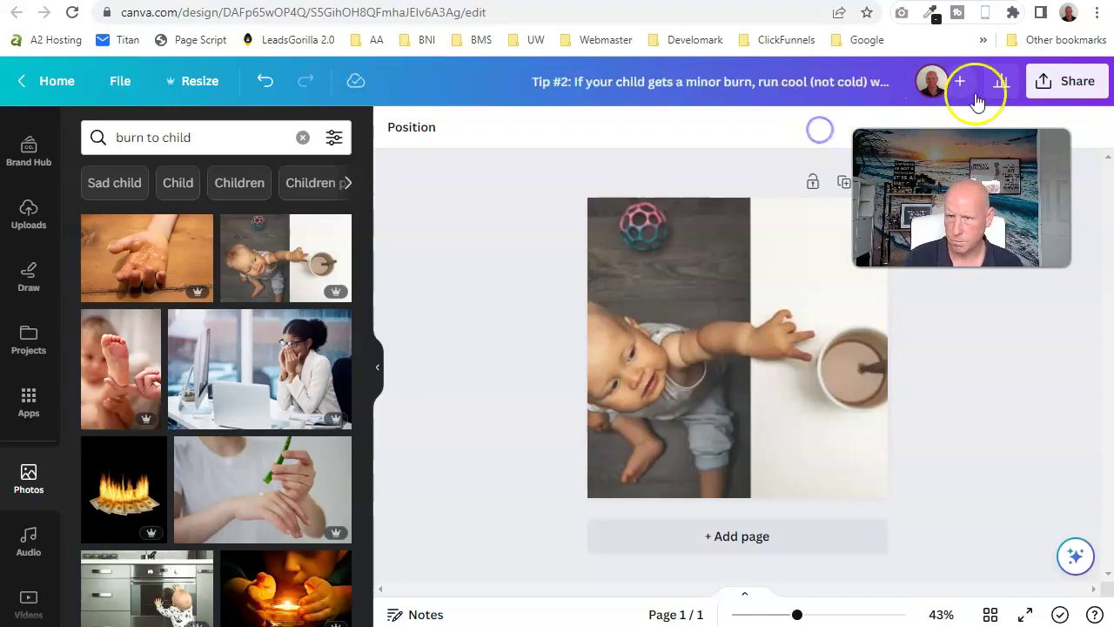
Download the Tip #2 design as a JPG.
left_click(1044, 88)
left_click(890, 515)
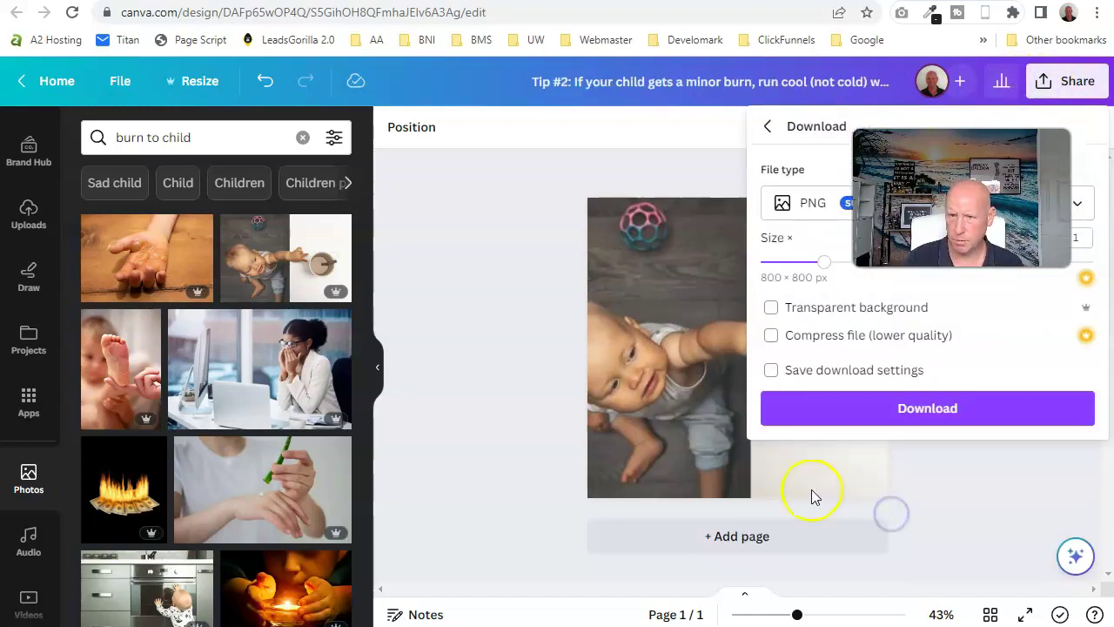
left_click(813, 209)
left_click(813, 250)
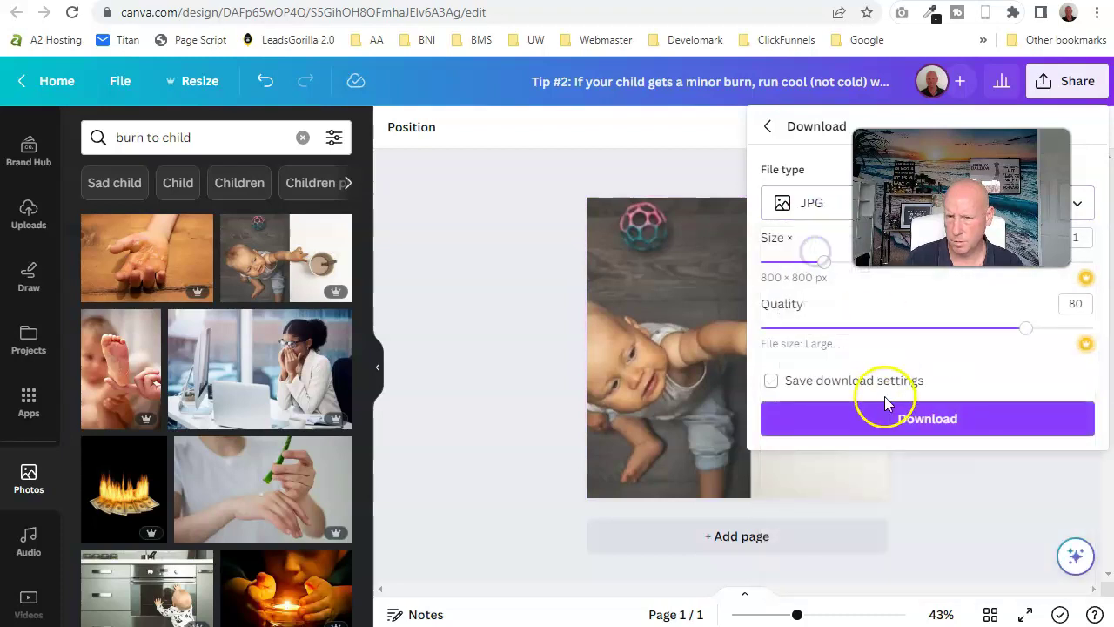
left_click(886, 408)
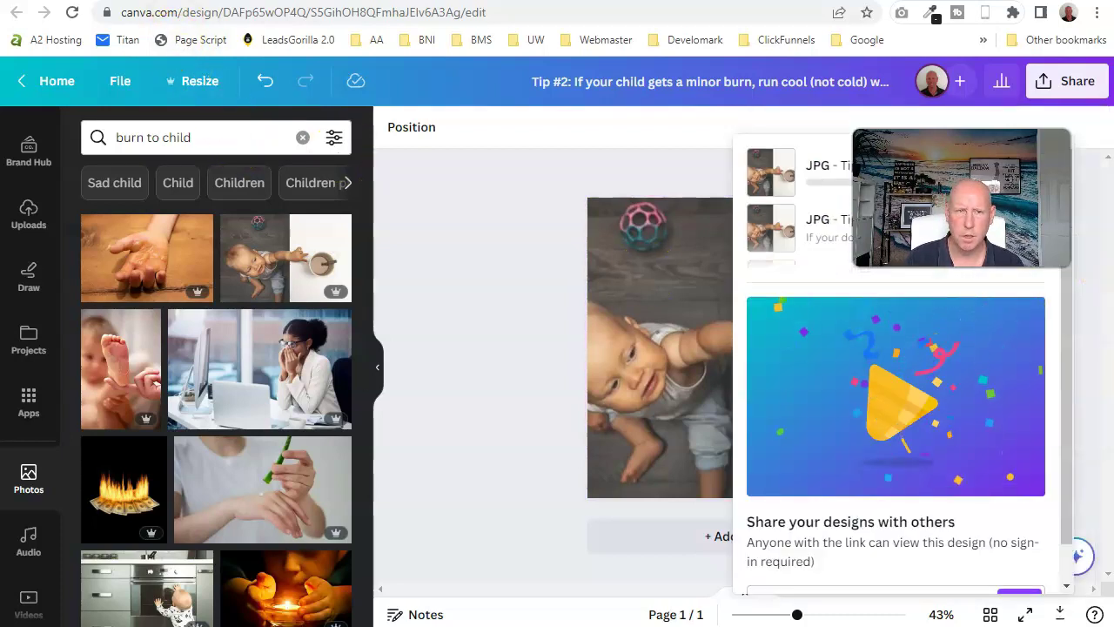
Return to Heropost and upload the downloaded Tip #2 image to the new post.
left_click(174, 0)
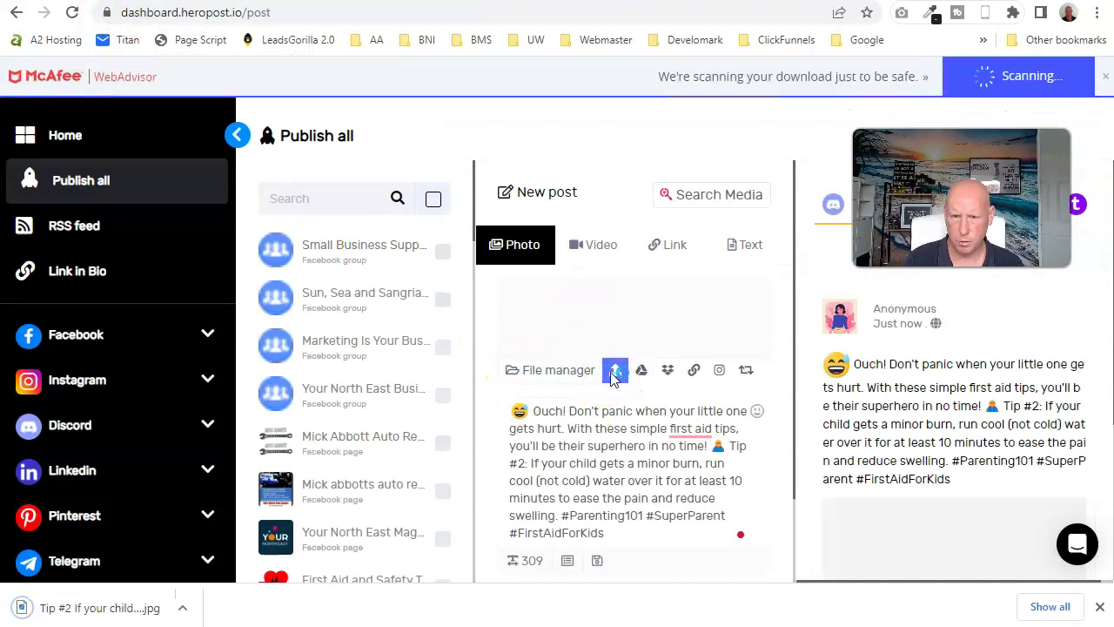
left_click(614, 373)
double_click(220, 162)
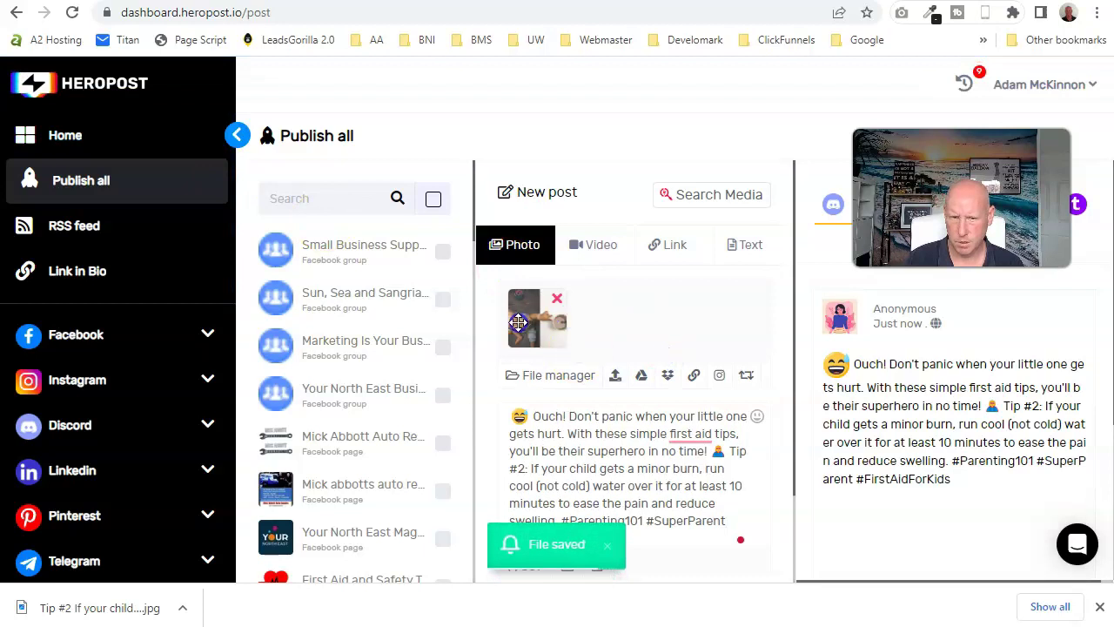
Select the First Aid and Safety Facebook page, Google business listing and LinkedIn page, plus the LinkedIn profile directly below that page, as posting accounts.
scroll(400, 338, "down", 1)
scroll(396, 335, "down", 2)
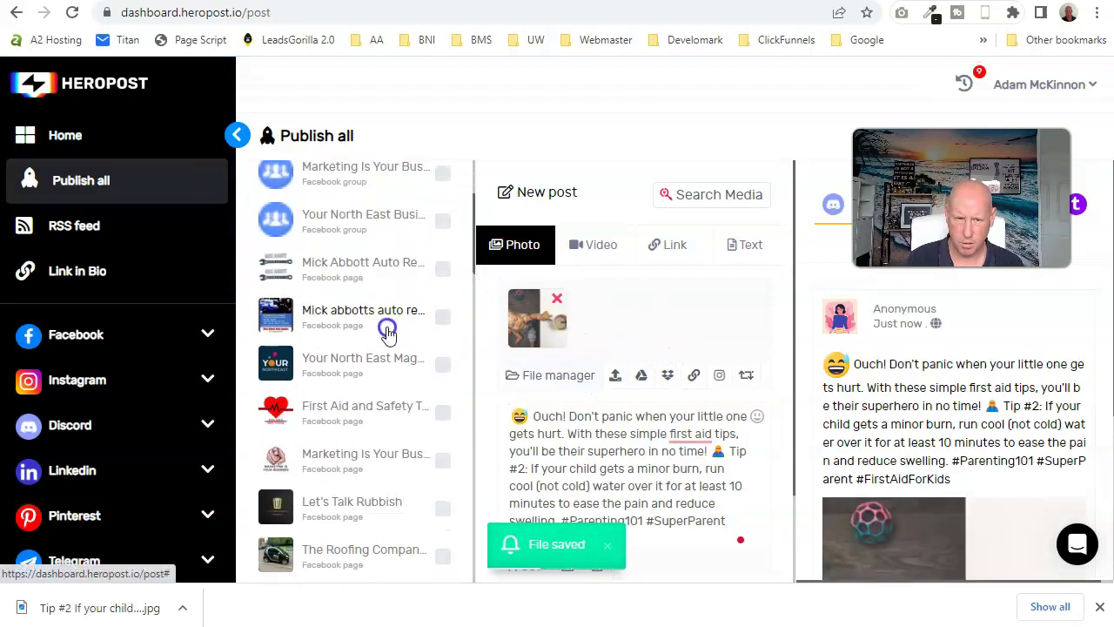
scroll(401, 426, "down", 8)
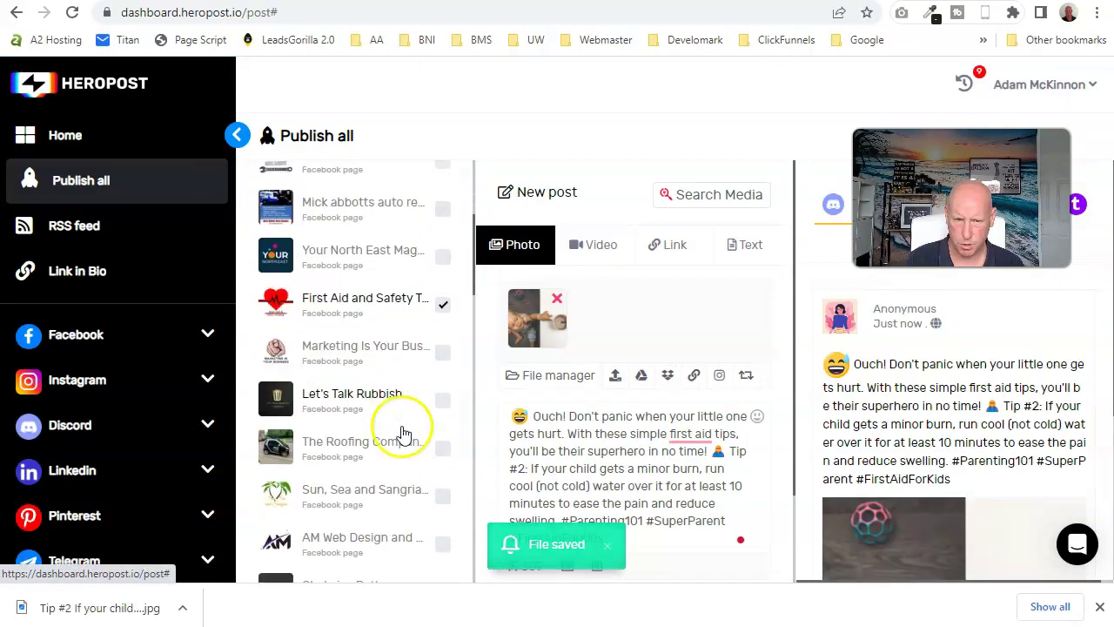
scroll(378, 374, "down", 5)
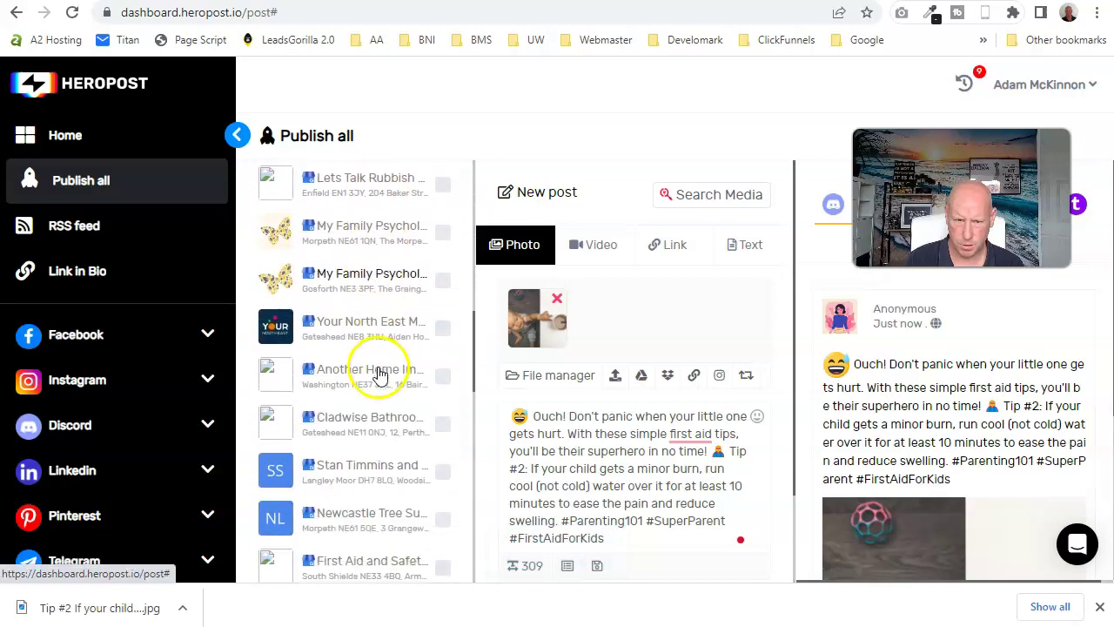
left_click(442, 395)
scroll(331, 437, "down", 6)
scroll(344, 436, "down", 7)
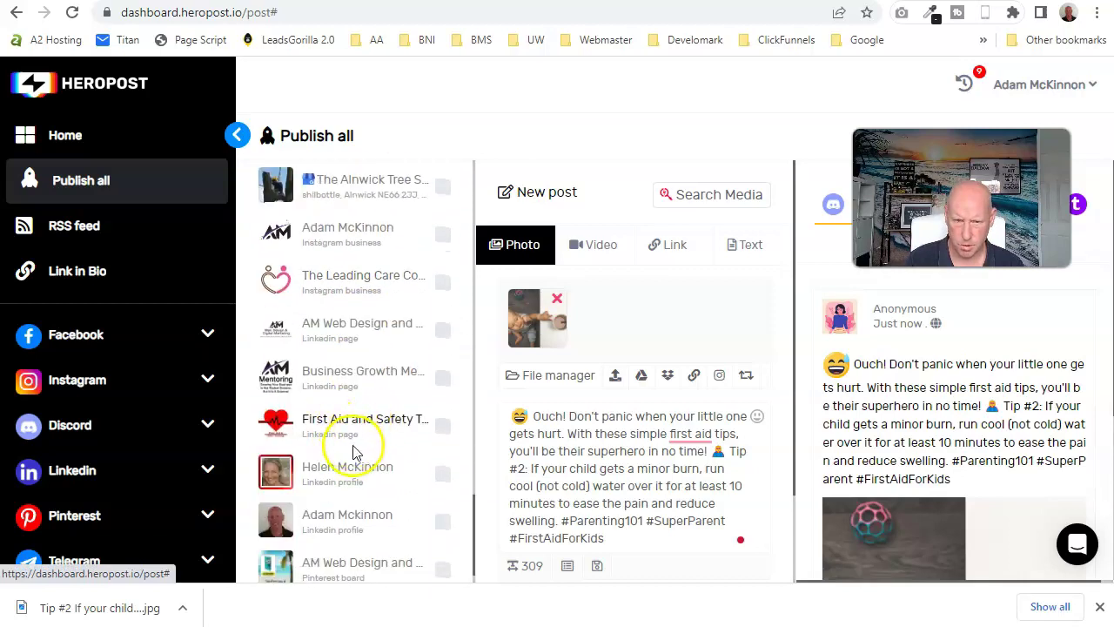
scroll(363, 435, "down", 1)
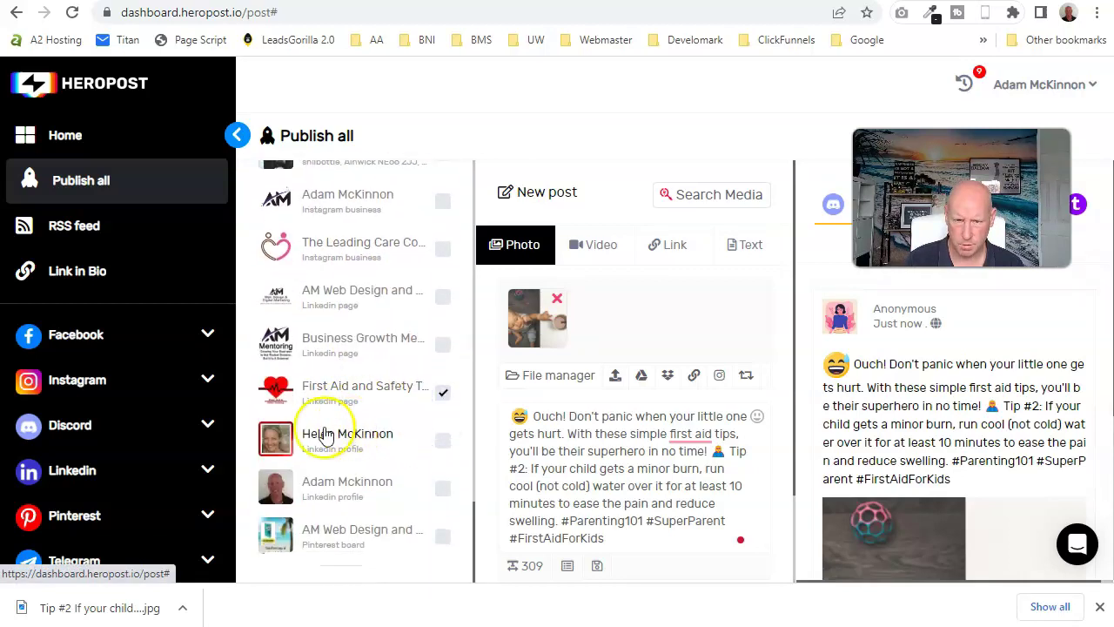
left_click(442, 440)
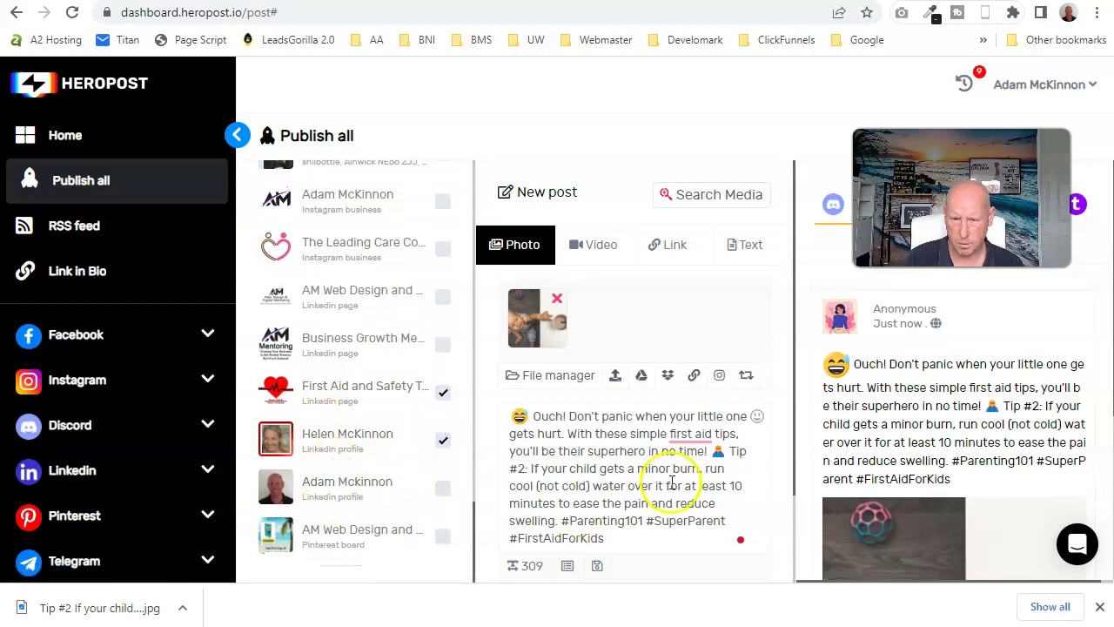
Turn on scheduling, set the post time to 29/07/2023 09:28 and schedule the post to the selected accounts.
scroll(672, 484, "down", 2)
left_click(507, 494)
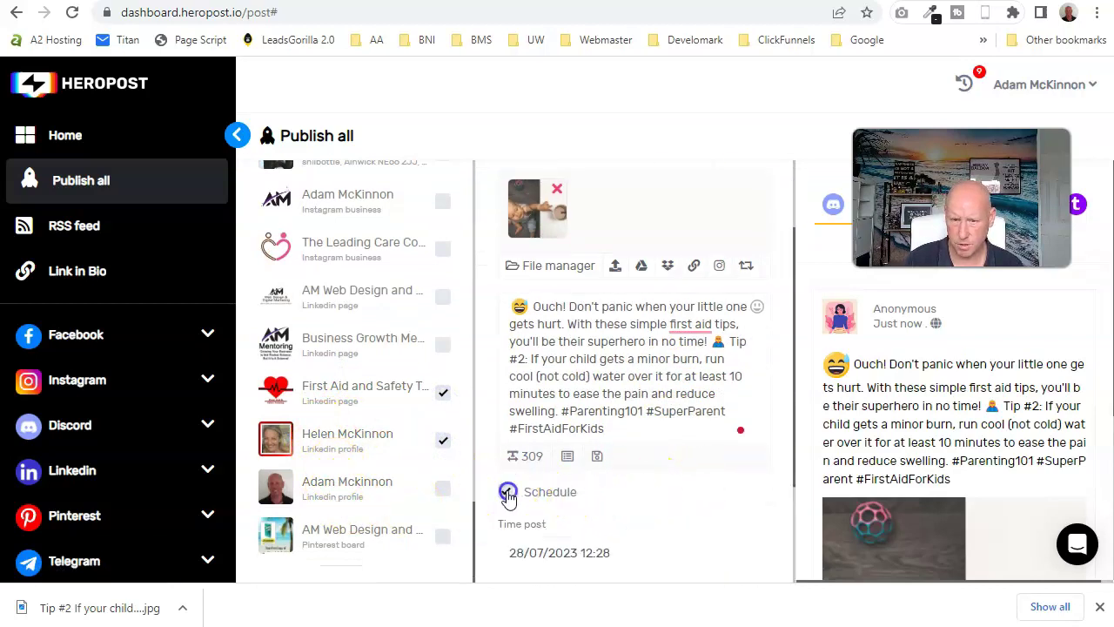
scroll(679, 513, "down", 1)
left_click(588, 398)
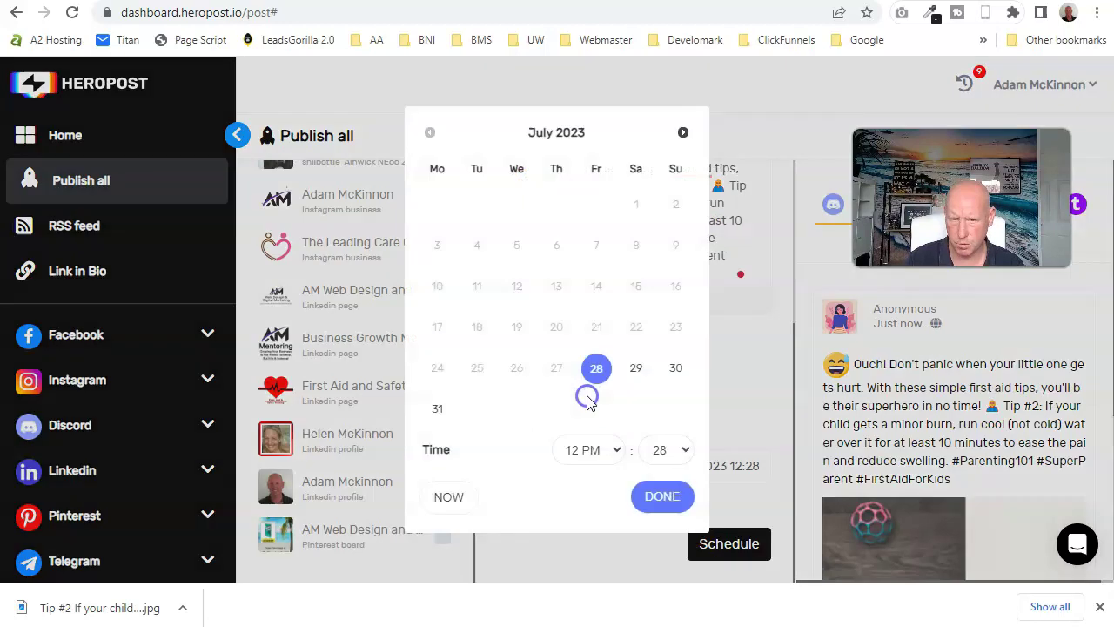
left_click(657, 466)
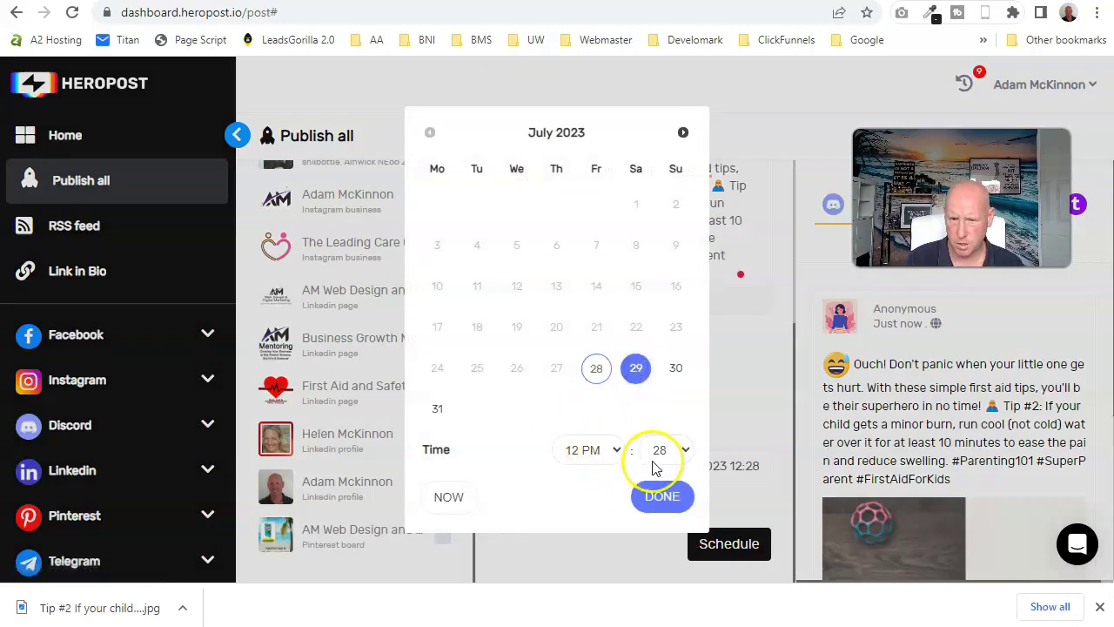
left_click(612, 450)
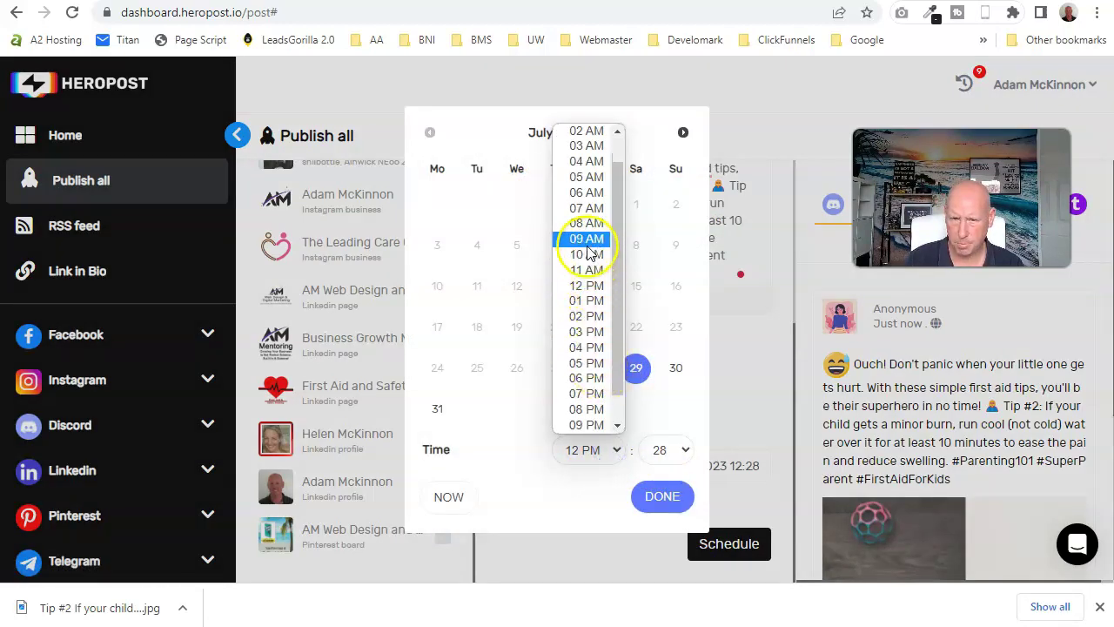
left_click(589, 247)
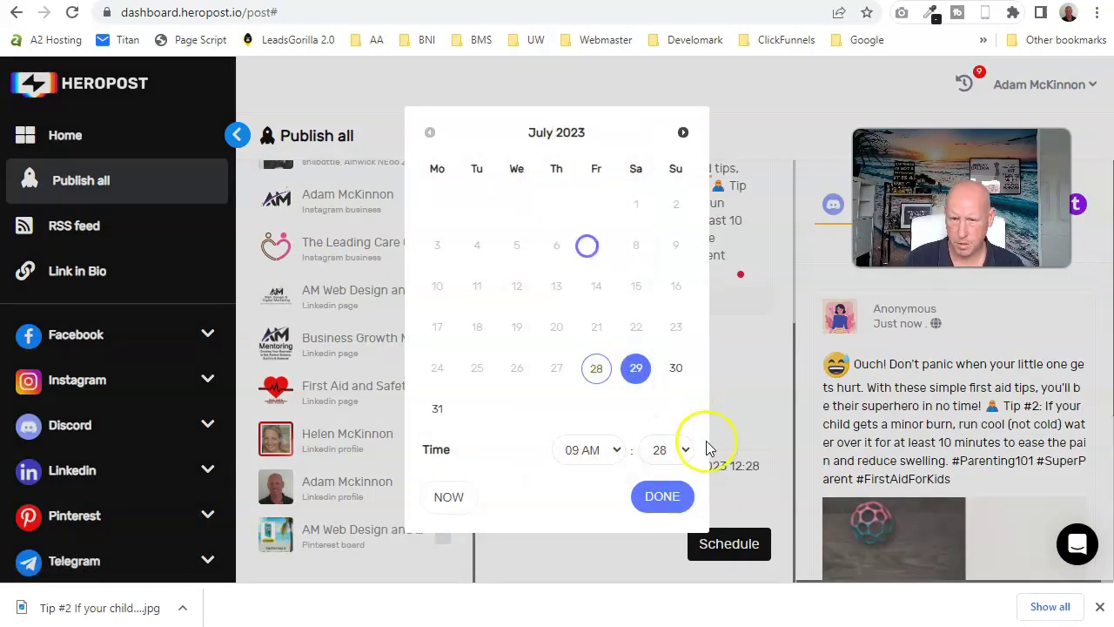
left_click(659, 497)
left_click(718, 543)
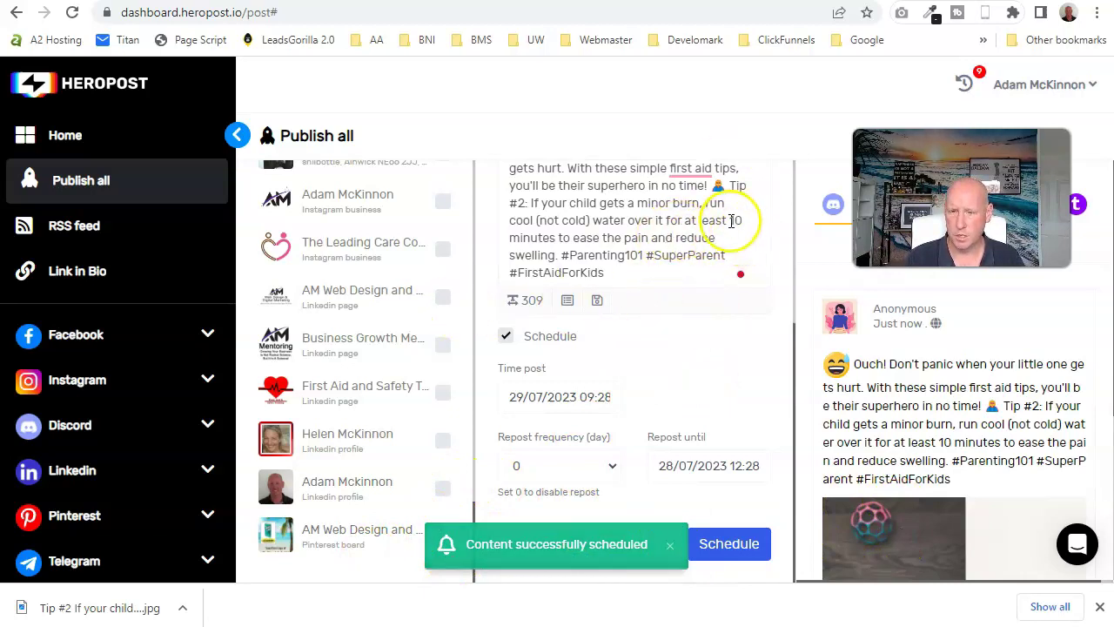
Open the Schedules calendar and view the posts queued for 29 July 2023.
scroll(167, 449, "down", 3)
scroll(167, 448, "down", 5)
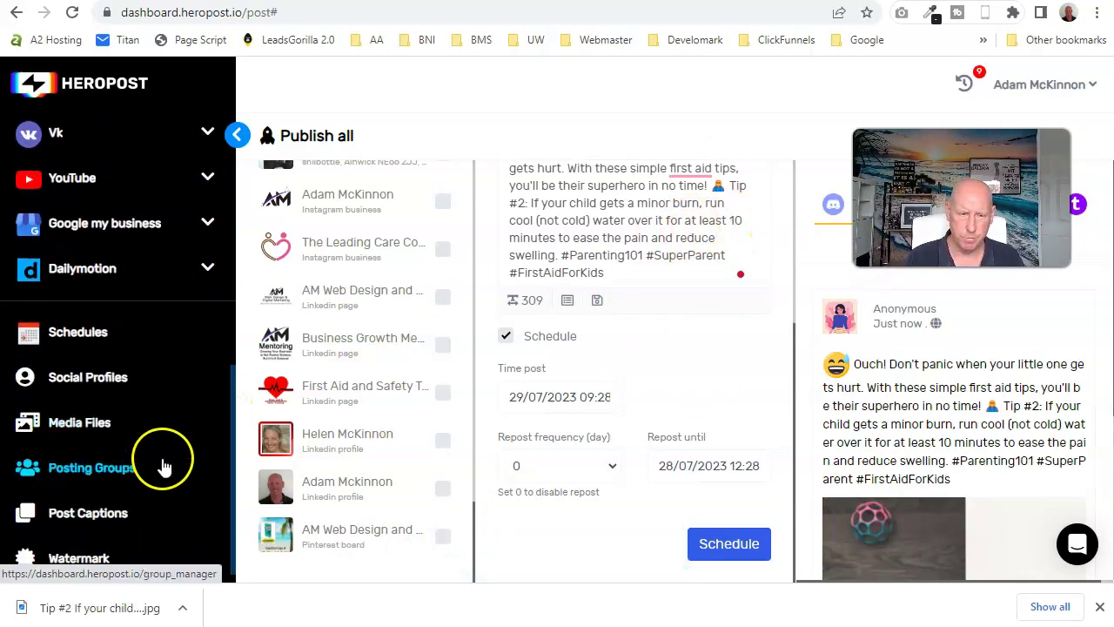
left_click(104, 321)
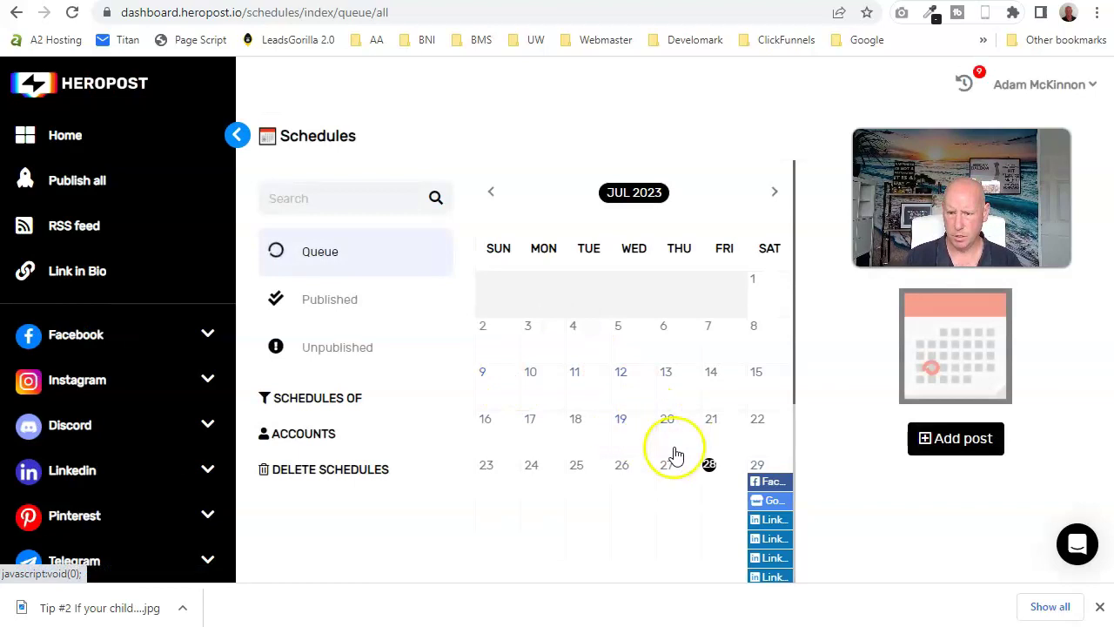
left_click(768, 468)
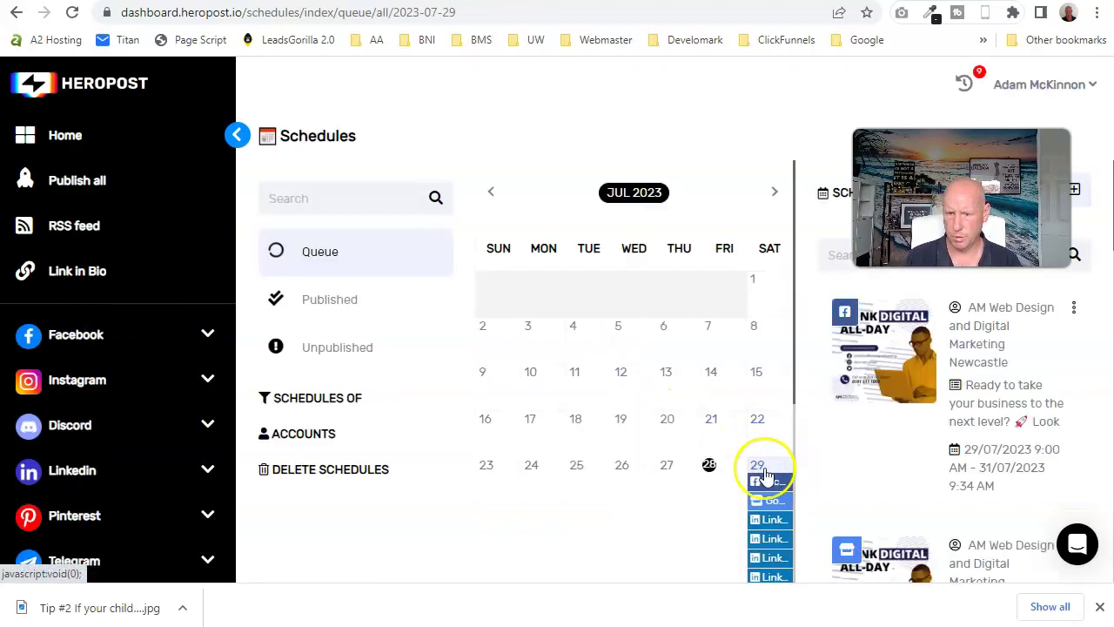
Edit the First Aid and Safety Training Facebook post queued for 29 July to say at least 20 minutes, and update it.
scroll(845, 447, "down", 3)
scroll(871, 465, "down", 3)
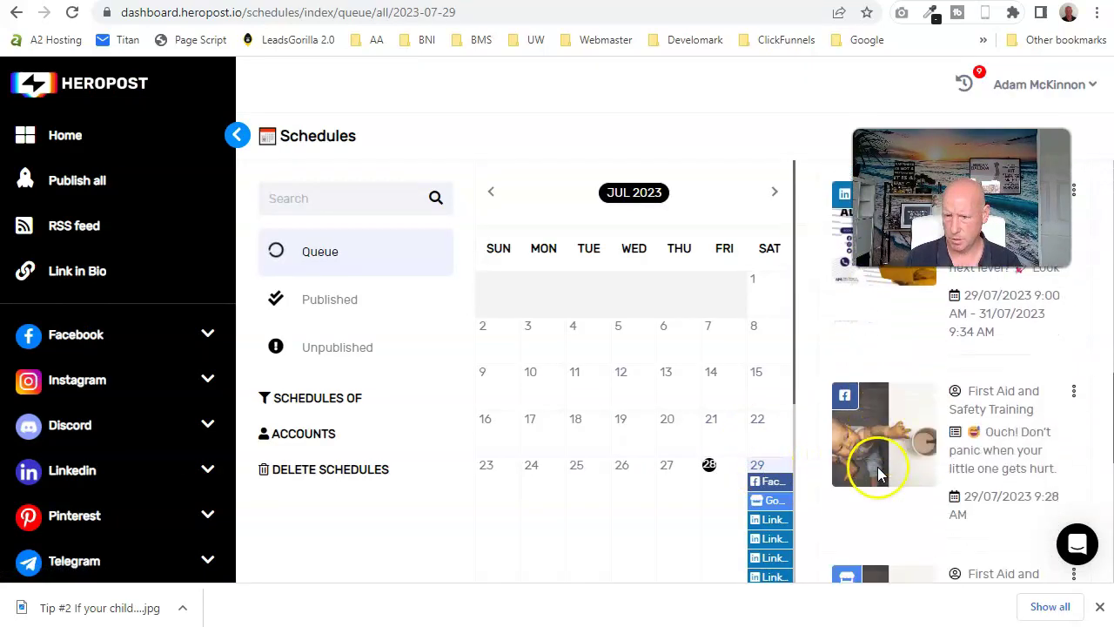
scroll(882, 478, "up", 2)
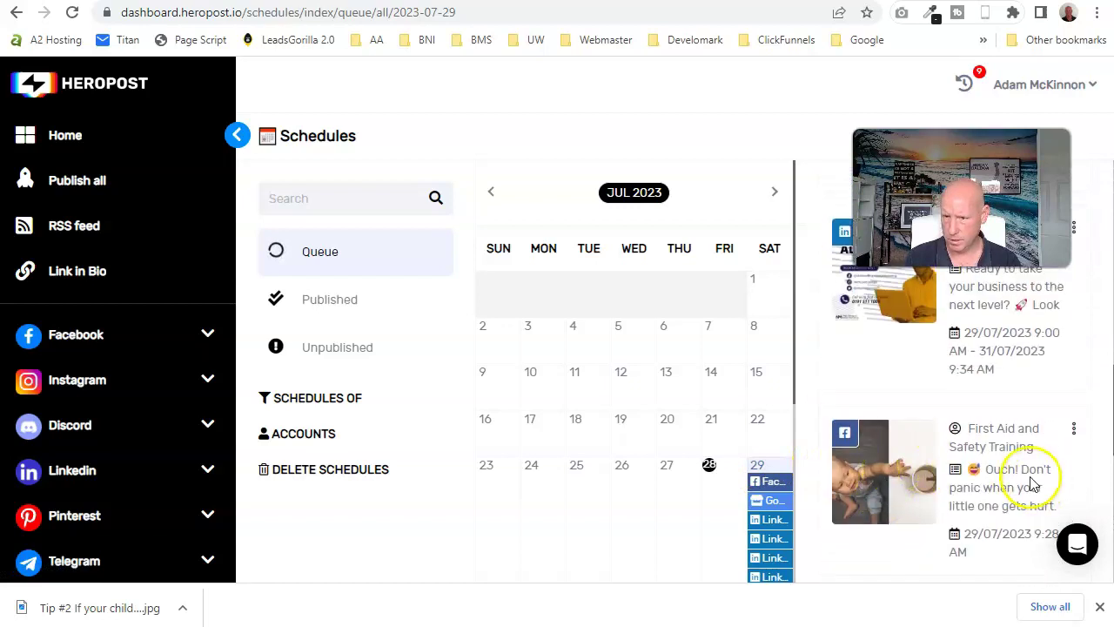
left_click(1074, 427)
double_click(992, 461)
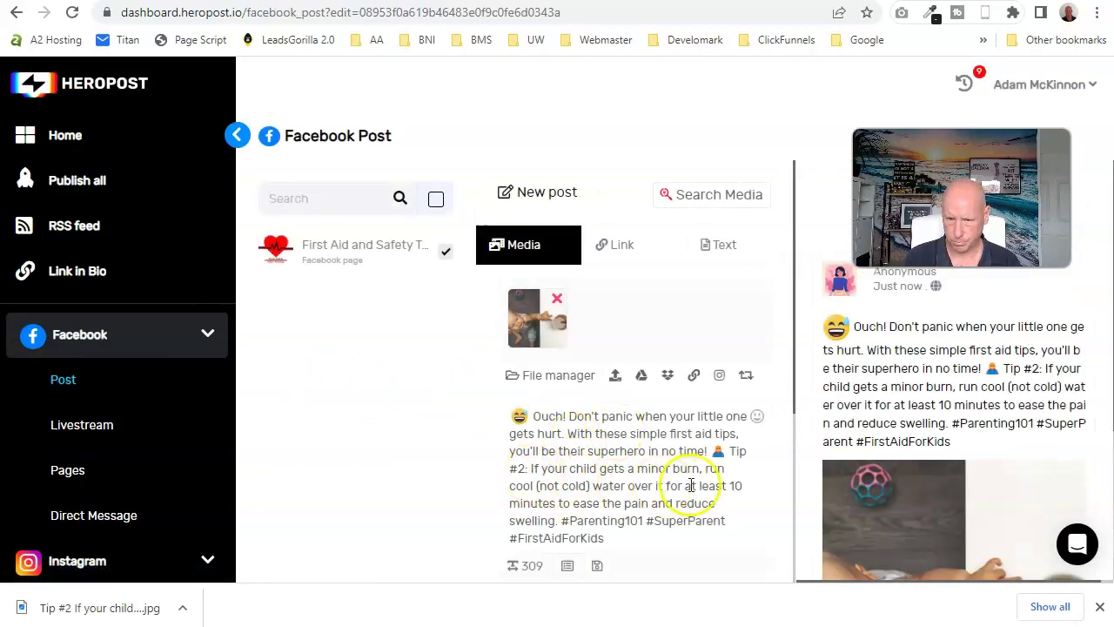
type("2")
key("Delete")
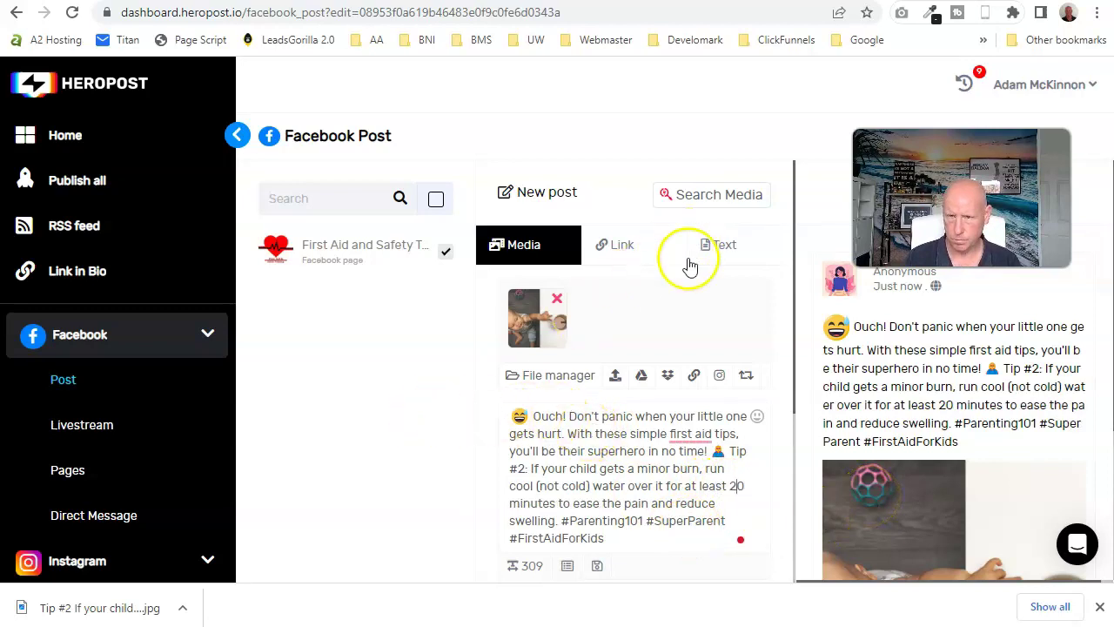
scroll(696, 391, "down", 3)
left_click(746, 557)
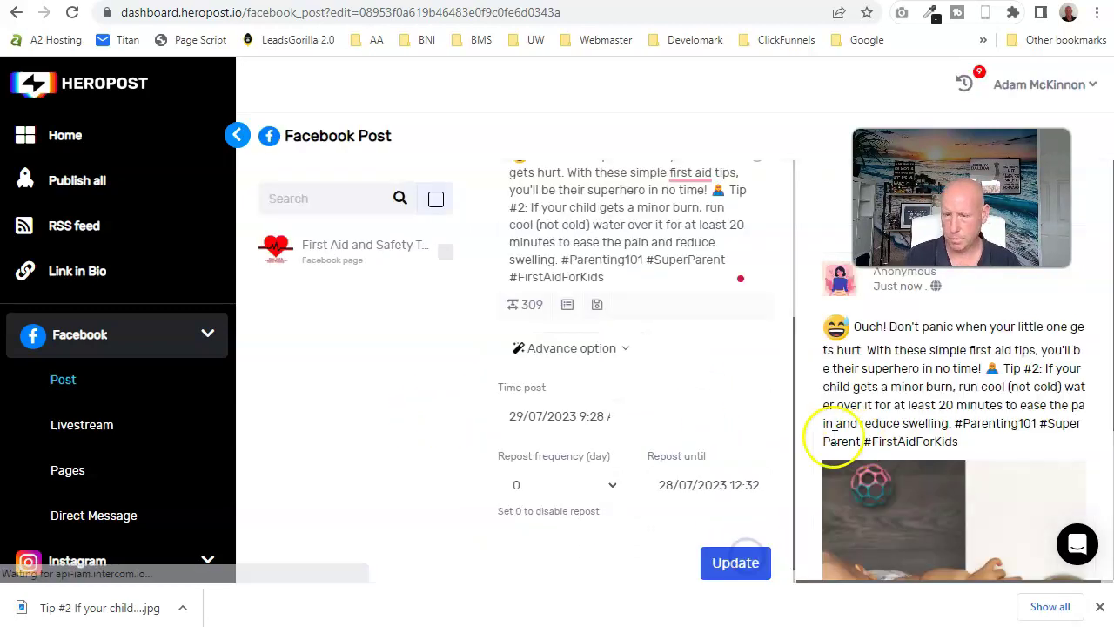
Return to the 29 July queue, change the First Aid Google business post's cooling time to 20 minutes, and update it.
left_click(16, 16)
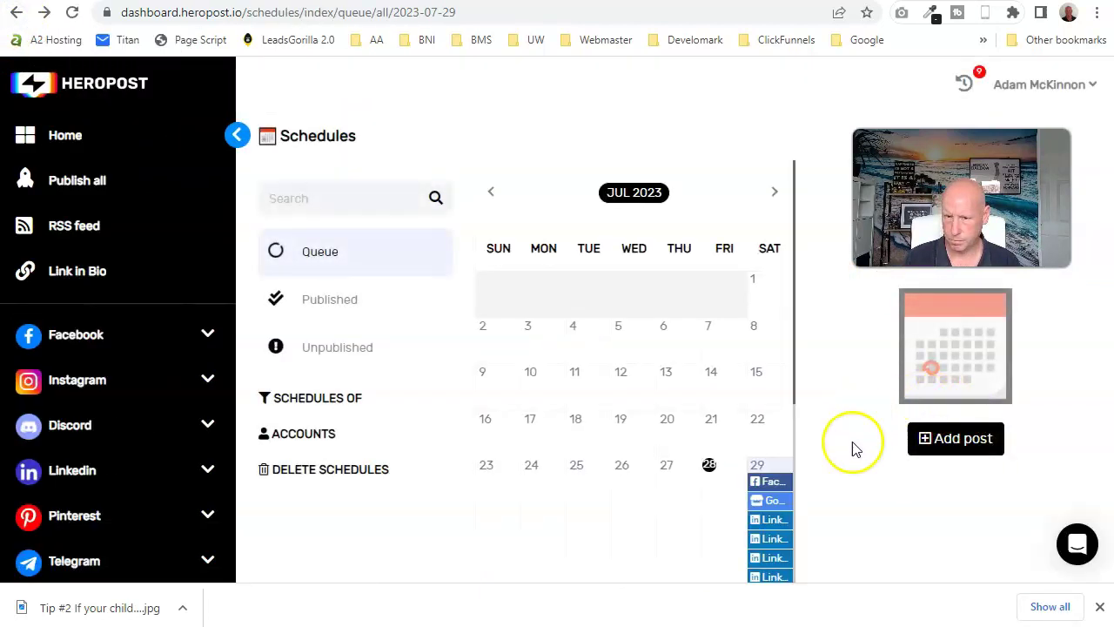
left_click(780, 465)
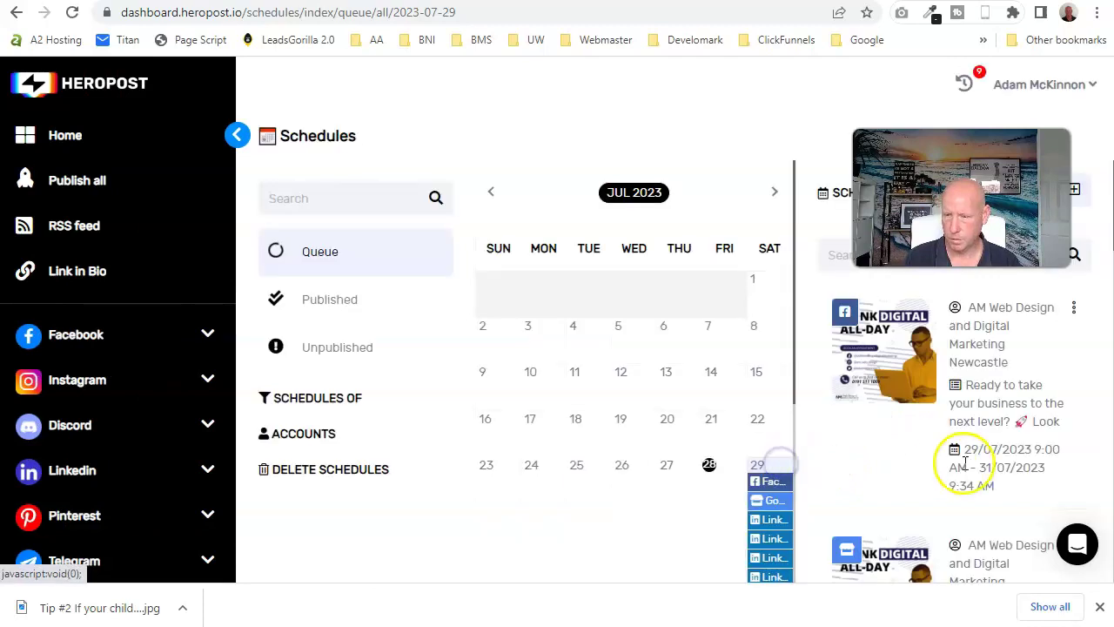
scroll(961, 464, "down", 2)
scroll(965, 464, "down", 8)
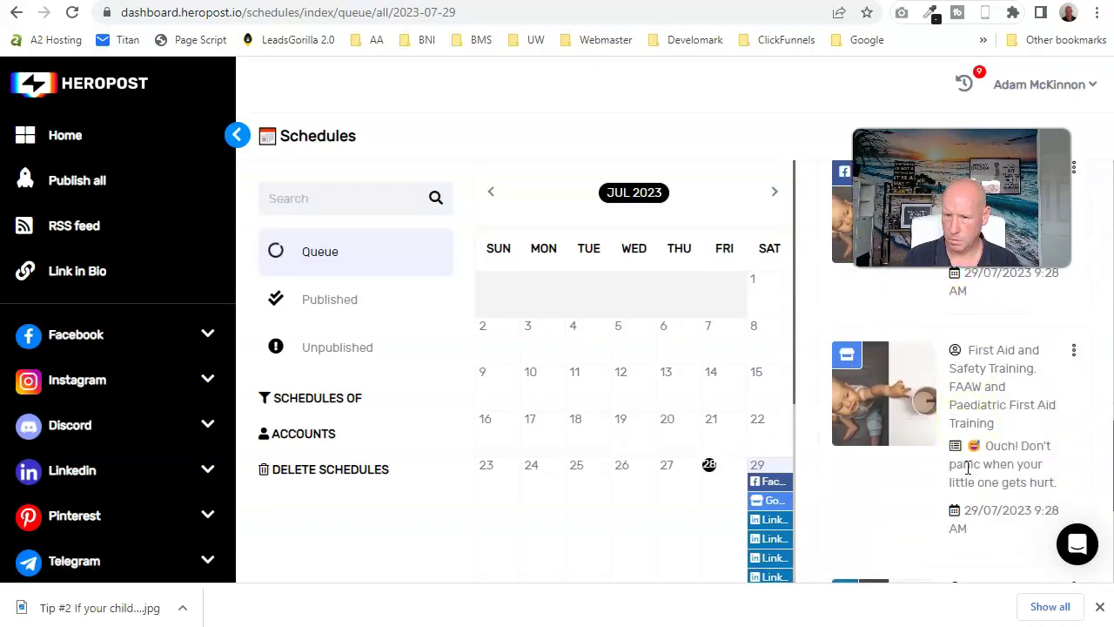
left_click(1074, 353)
left_click(998, 385)
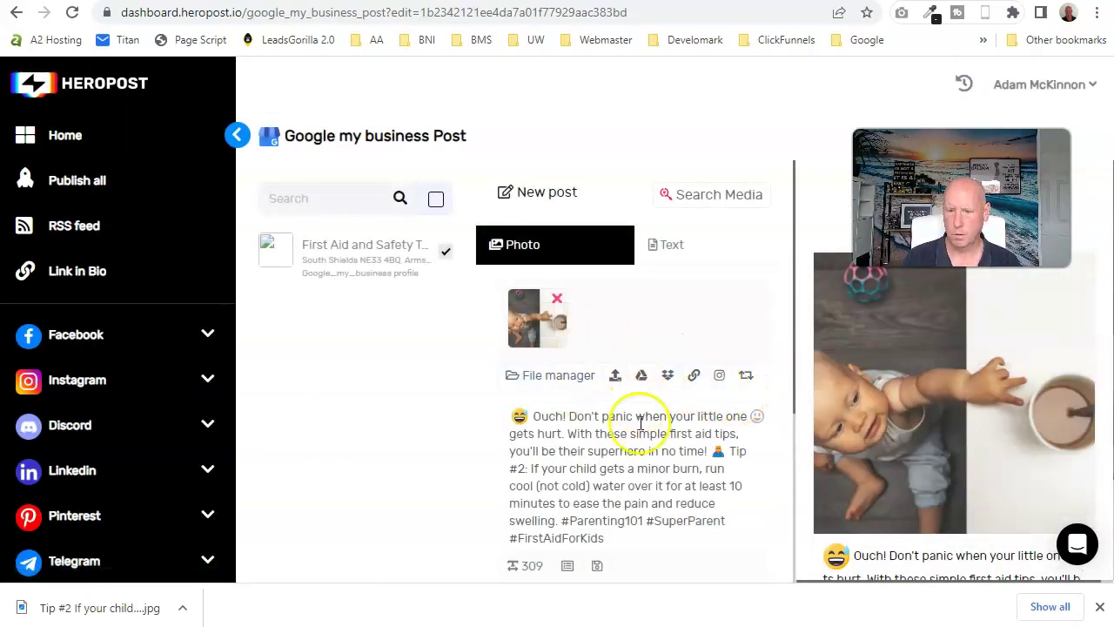
left_click(734, 486)
key("BackSpace")
type("2")
scroll(565, 501, "down", 3)
left_click(723, 551)
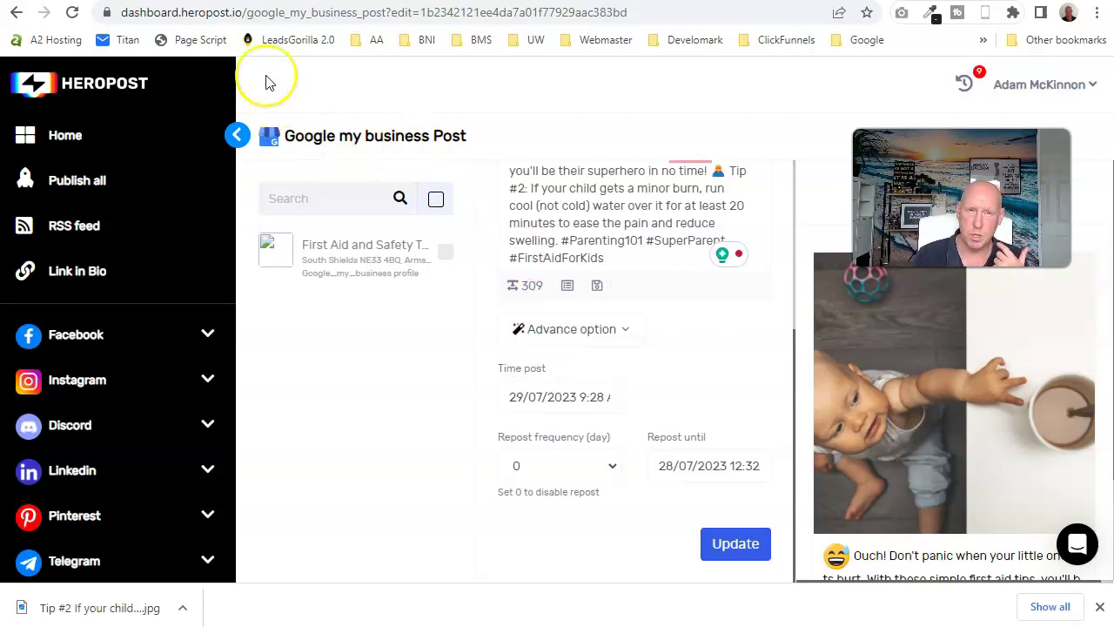
Switch to Surfer SEO, close the downloads bar, and log in with the account e-mail and password.
left_click(319, 4)
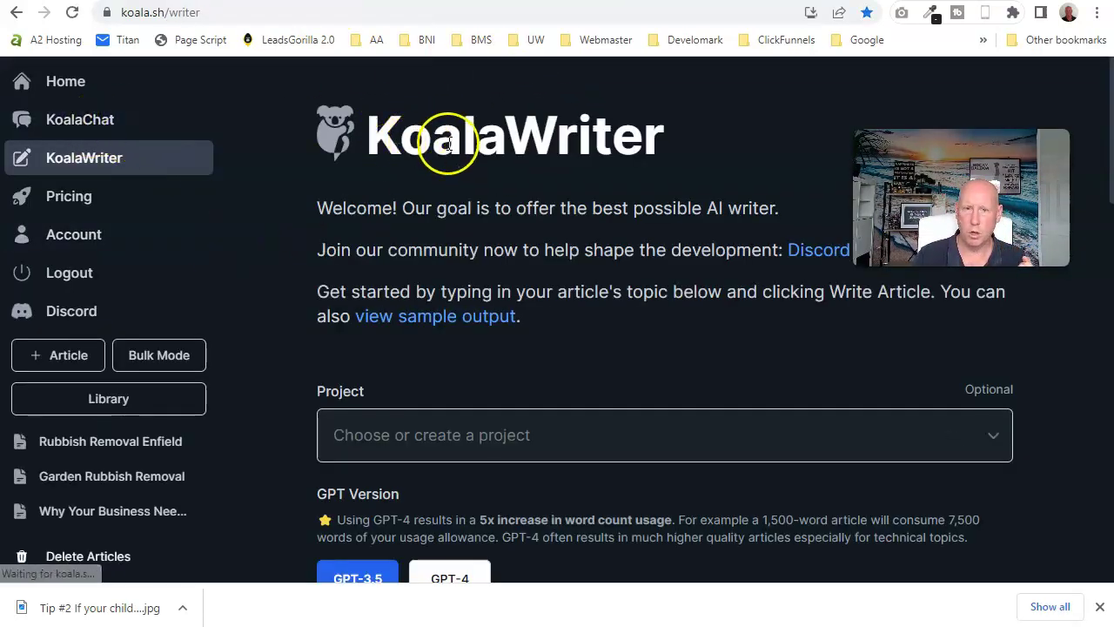
left_click(383, 3)
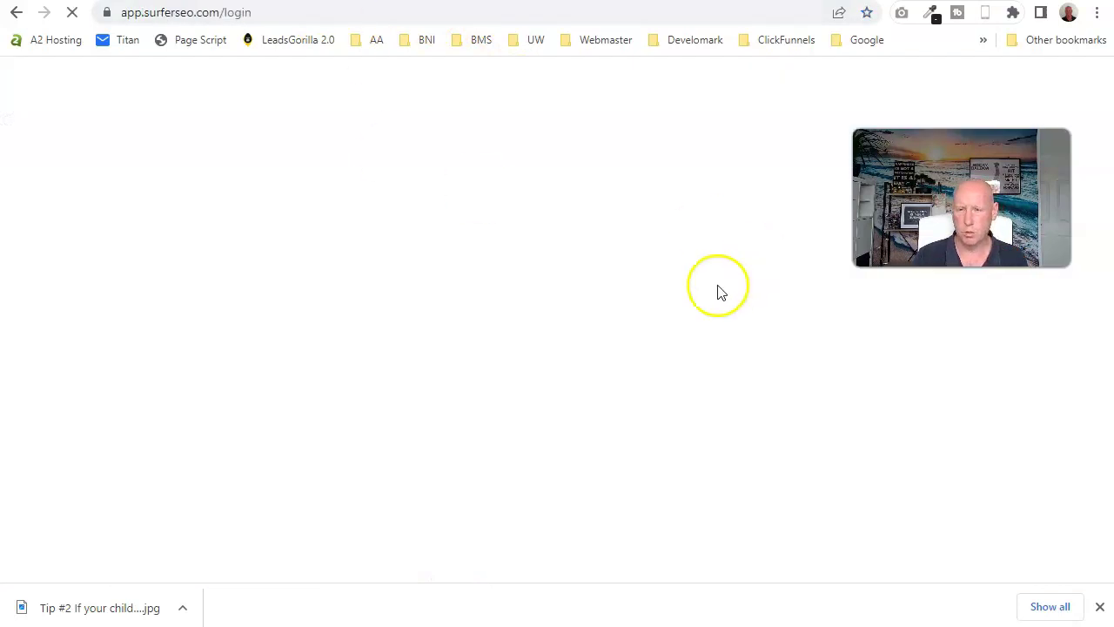
left_click(1101, 608)
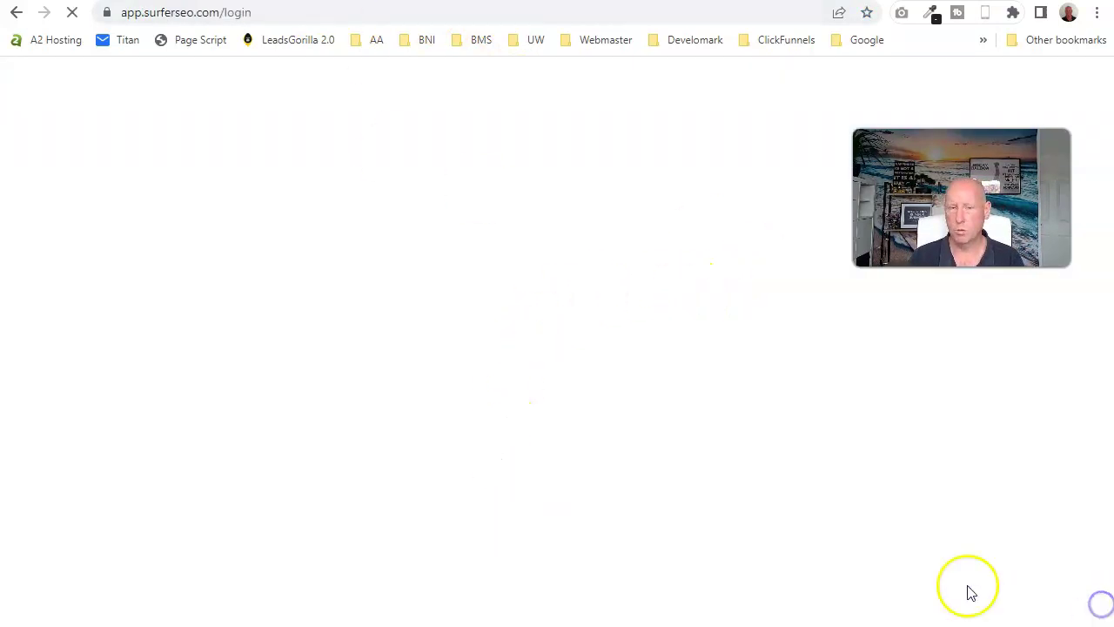
left_click(505, 346)
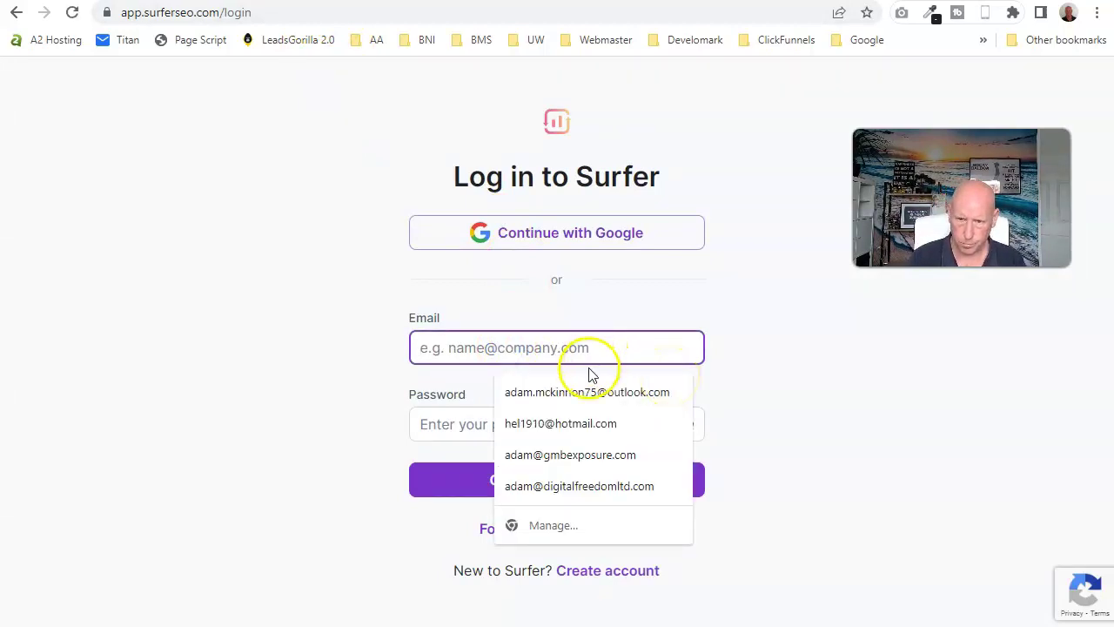
left_click(587, 392)
left_click(561, 423)
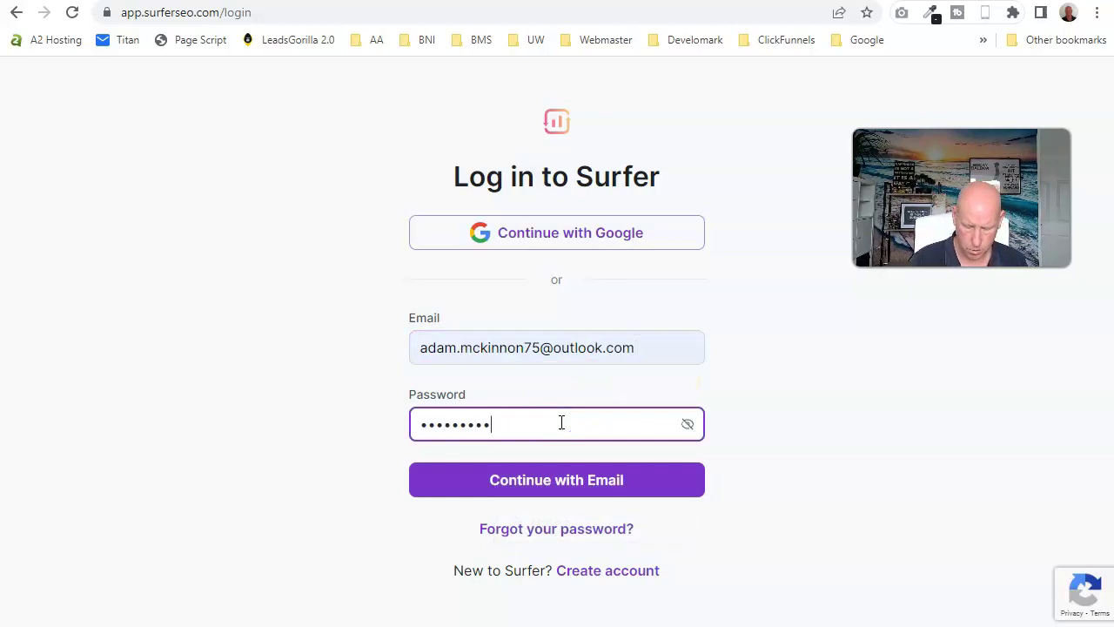
key("Return")
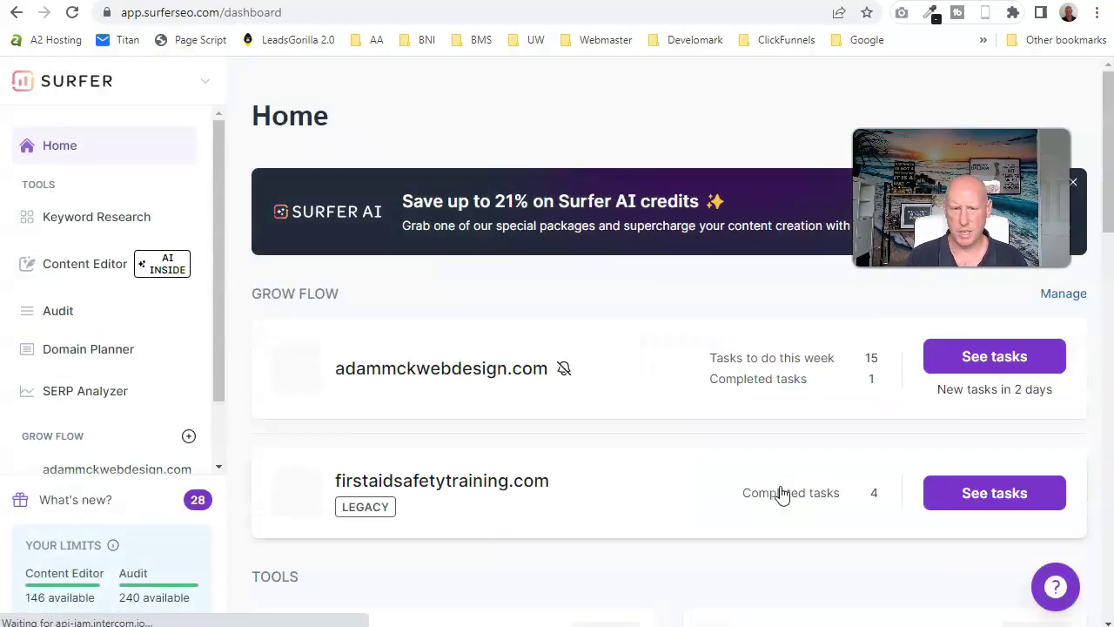
Dismiss the Surfer Academy message and open the 26 June 2023 first aid courses draft from Content Editor to review its content score.
scroll(523, 467, "down", 2)
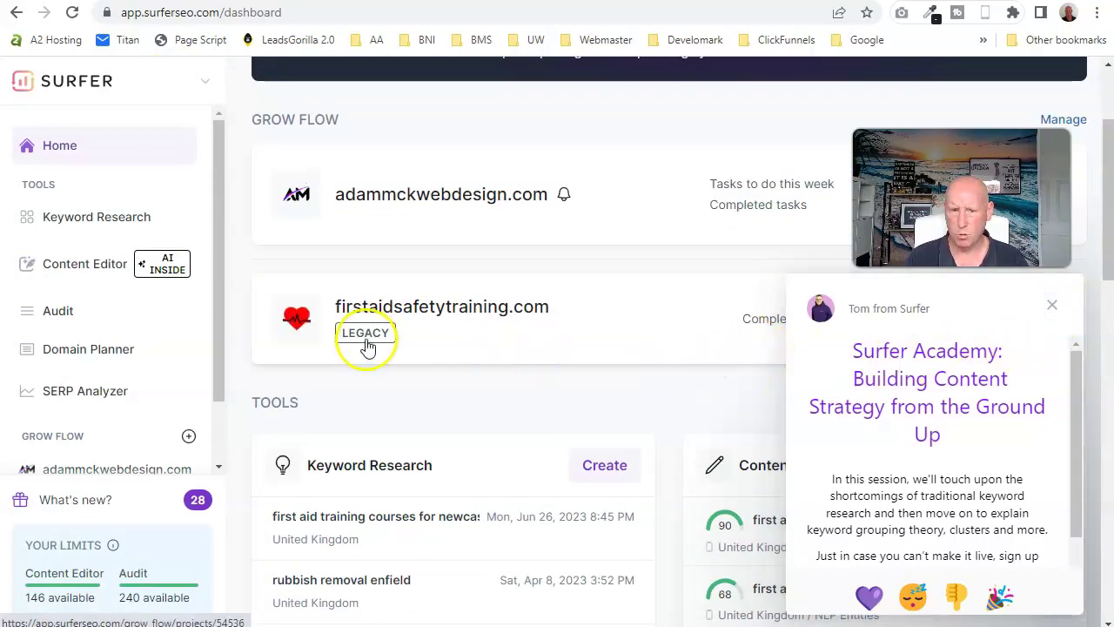
left_click(1051, 305)
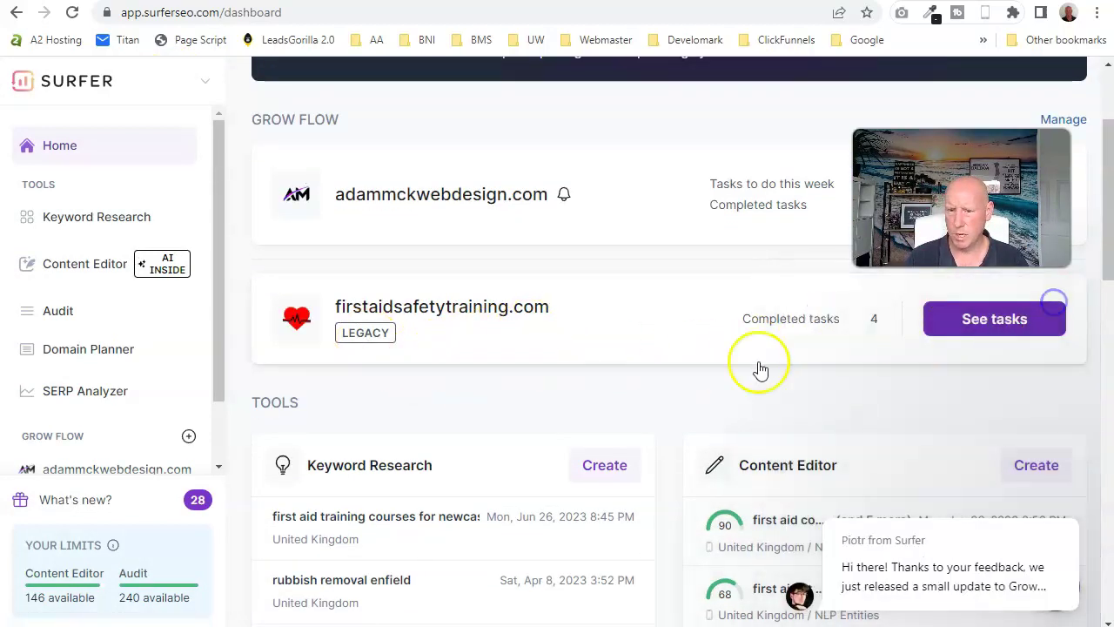
scroll(557, 387, "down", 2)
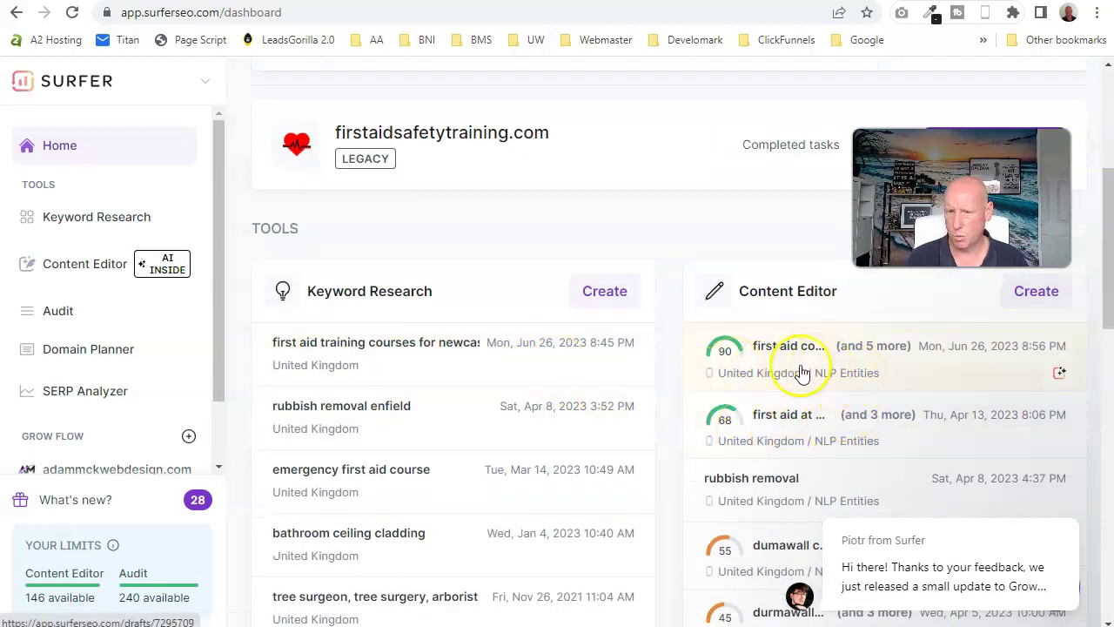
left_click(856, 364)
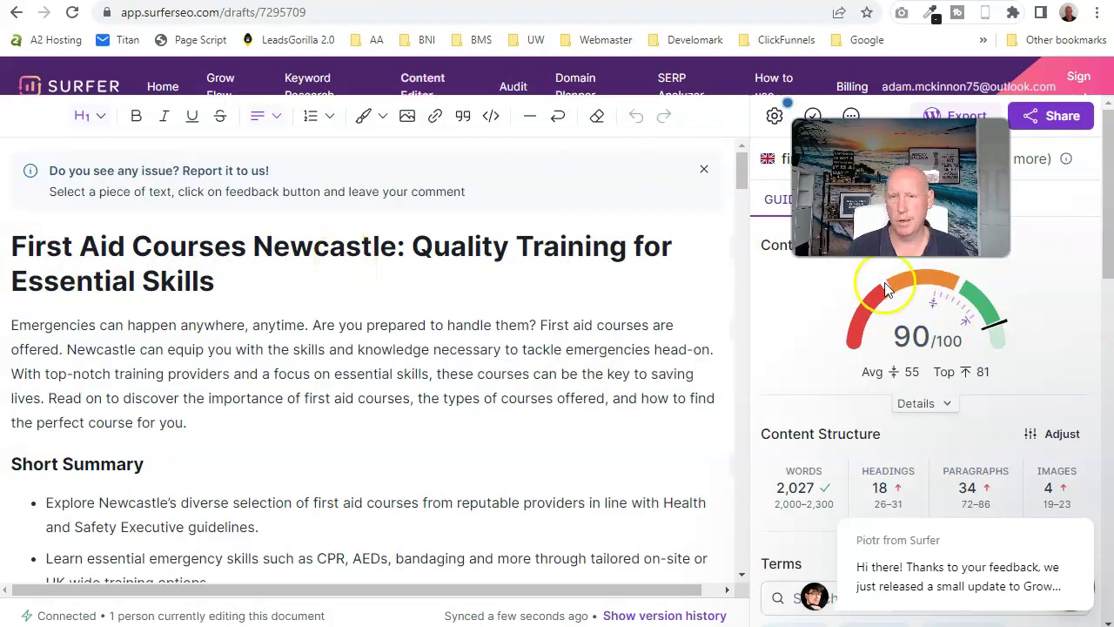
mouse_move(885, 289)
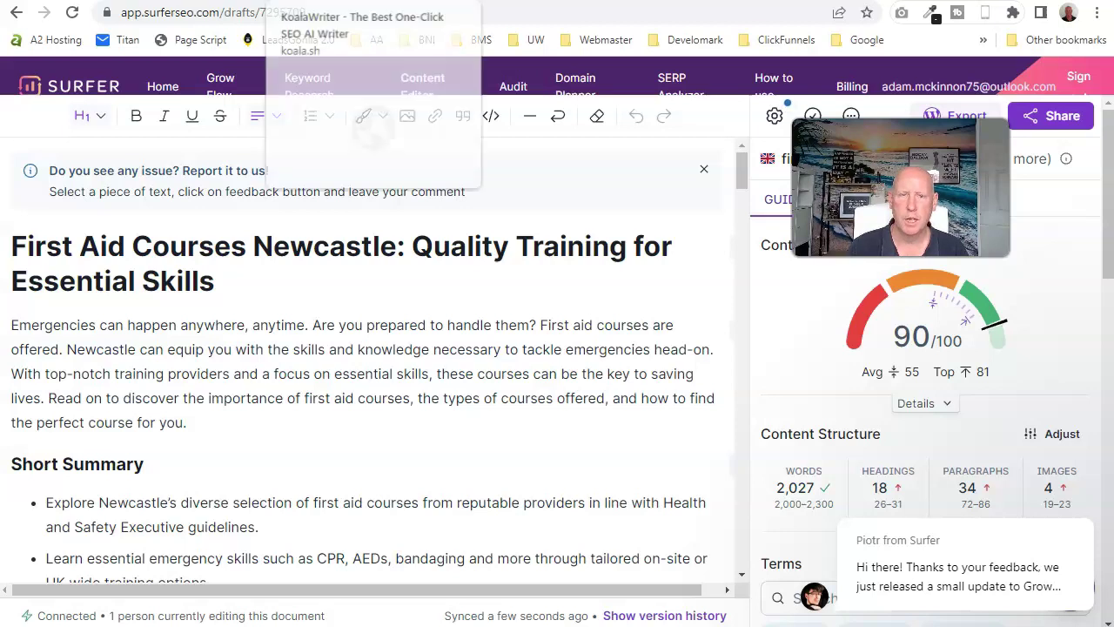
Switch to KoalaWriter and set the blog post's target keyword to "First Aid Tips For Parents and Grand Parents".
key("ctrl+Tab")
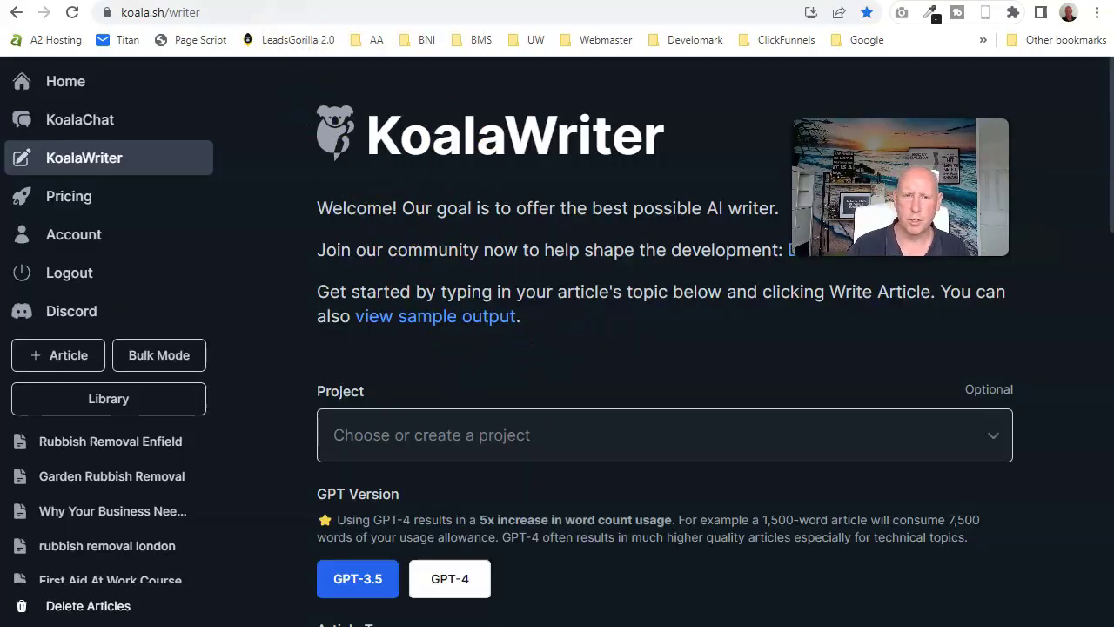
key("ctrl+Tab")
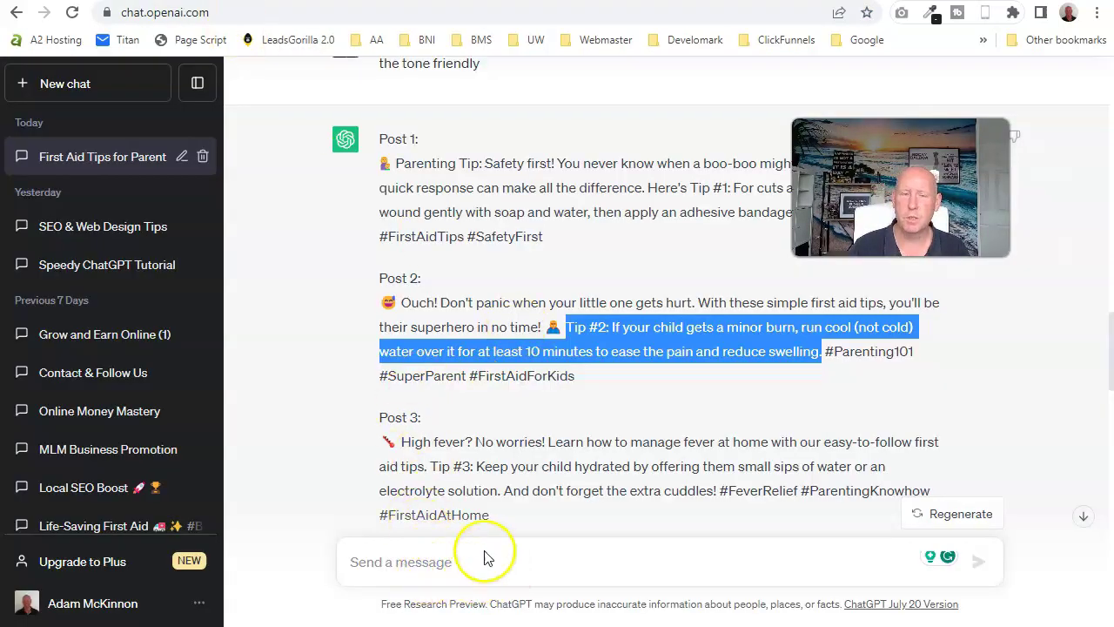
key("ctrl+shift+Tab")
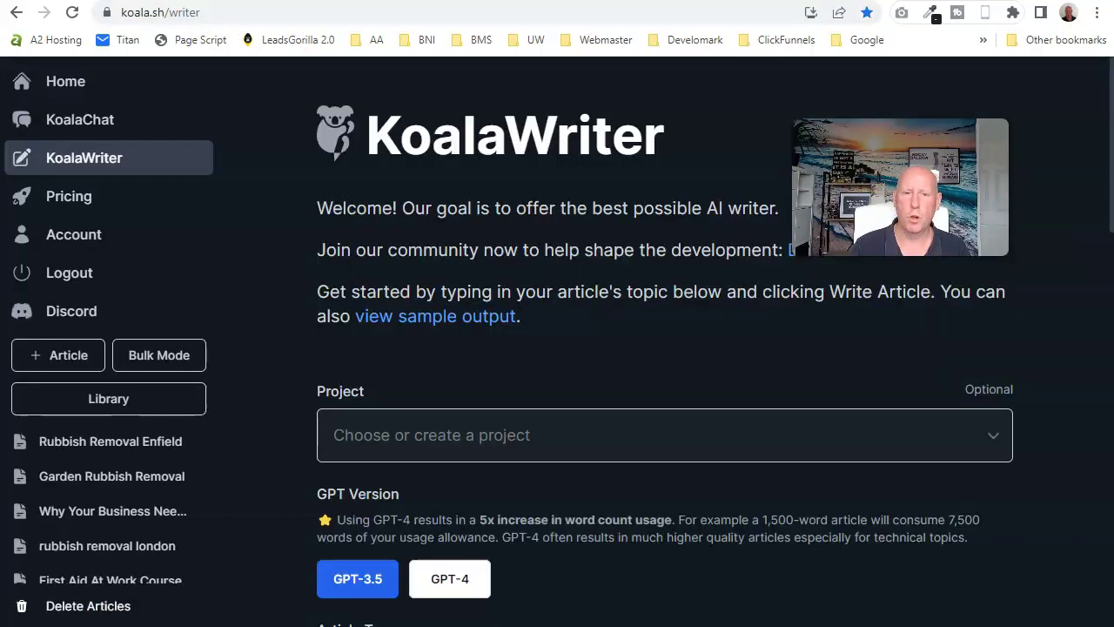
scroll(719, 393, "down", 4)
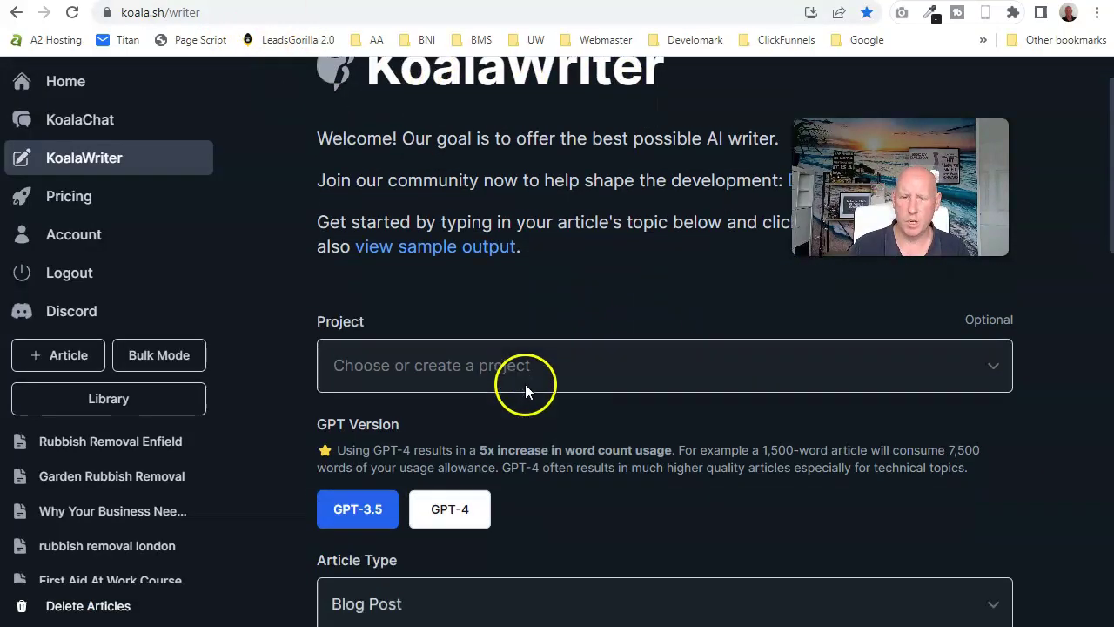
scroll(483, 384, "down", 1)
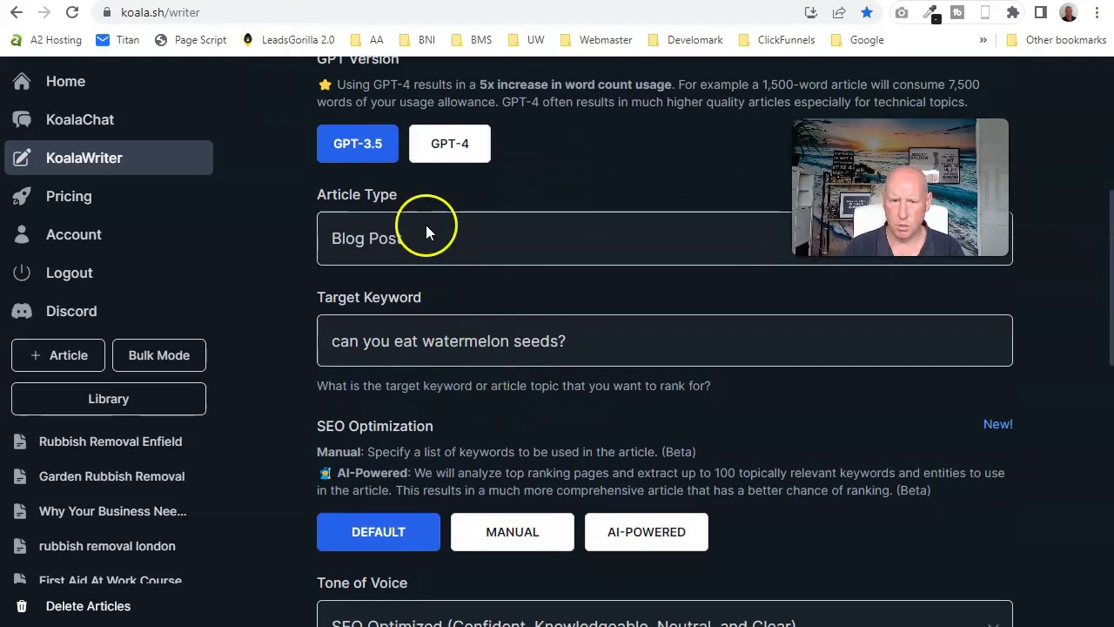
triple_click(462, 340)
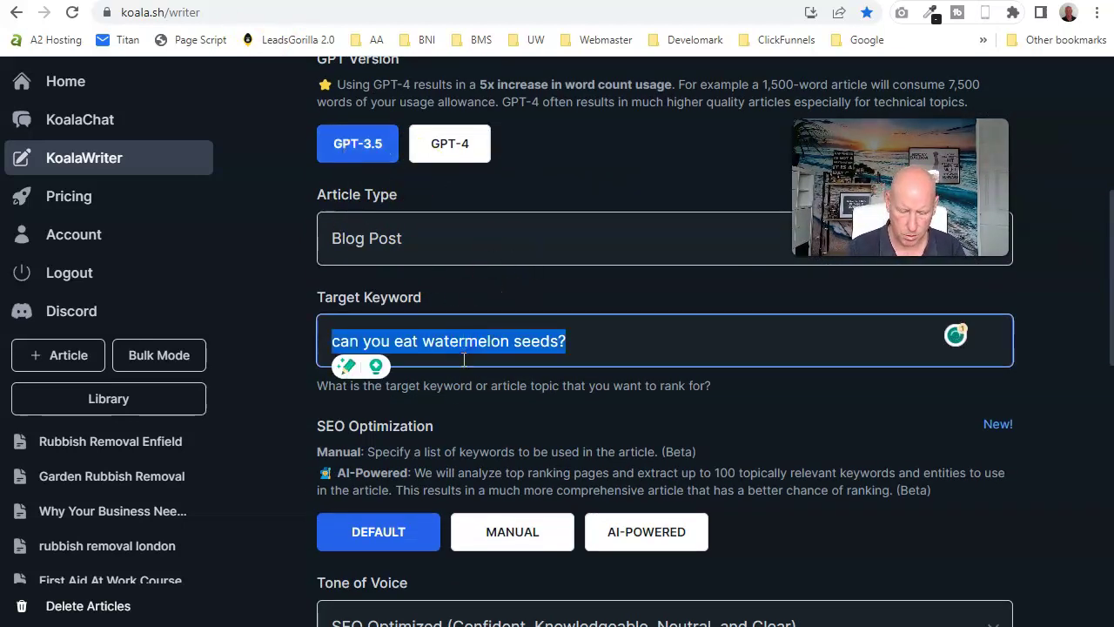
type("Fir")
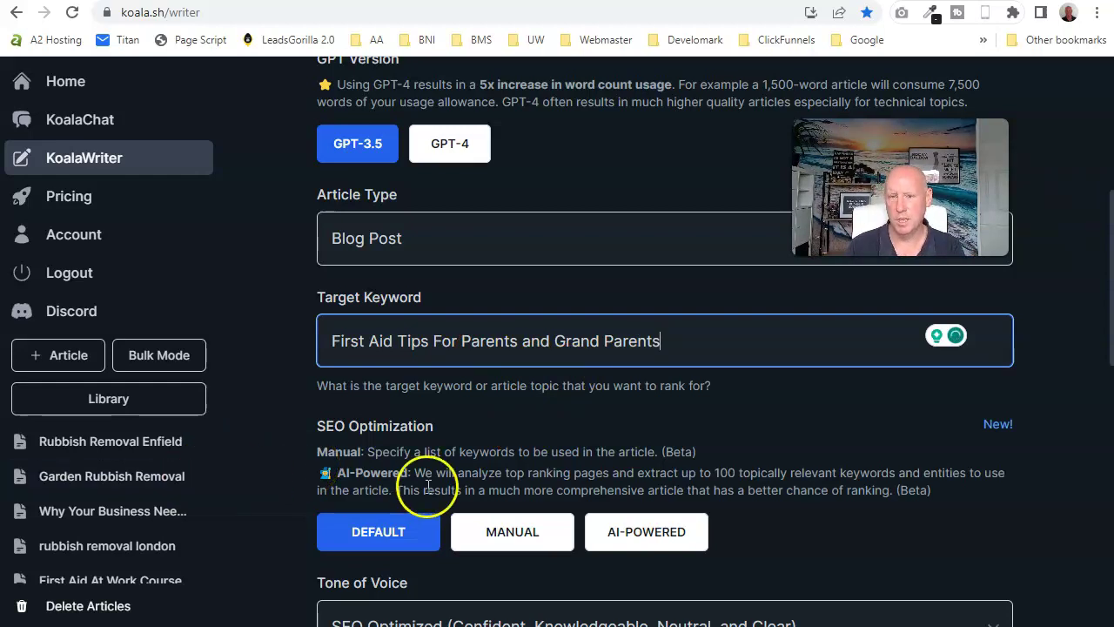
Set the article's SEO optimization to AI-Powered and its tone of voice to Friendly.
scroll(409, 424, "down", 2)
left_click(610, 366)
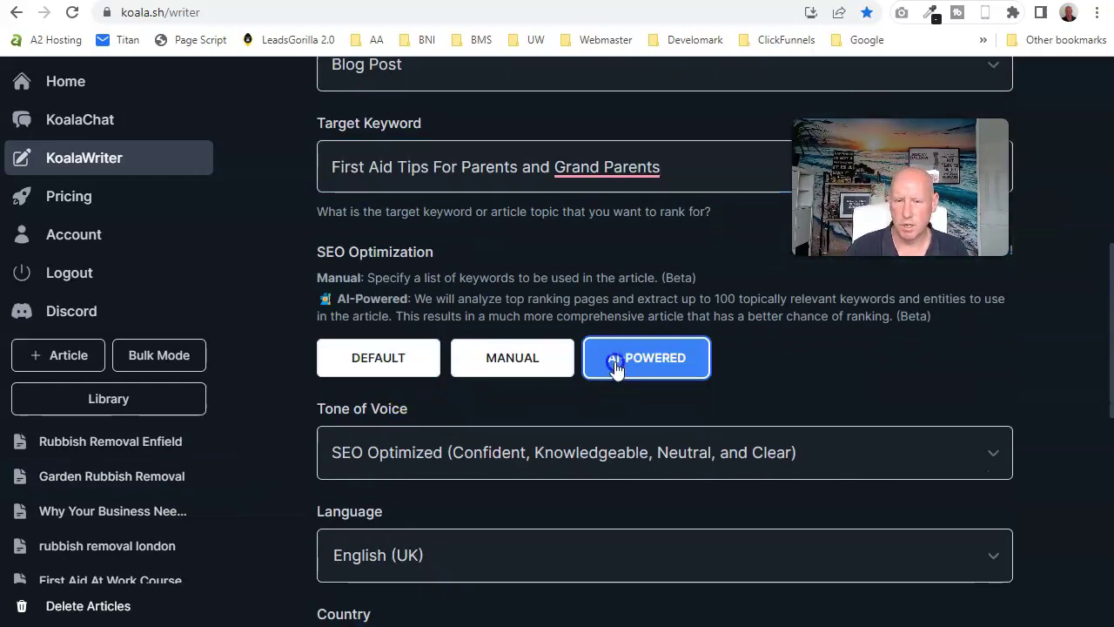
scroll(661, 383, "down", 2)
left_click(479, 277)
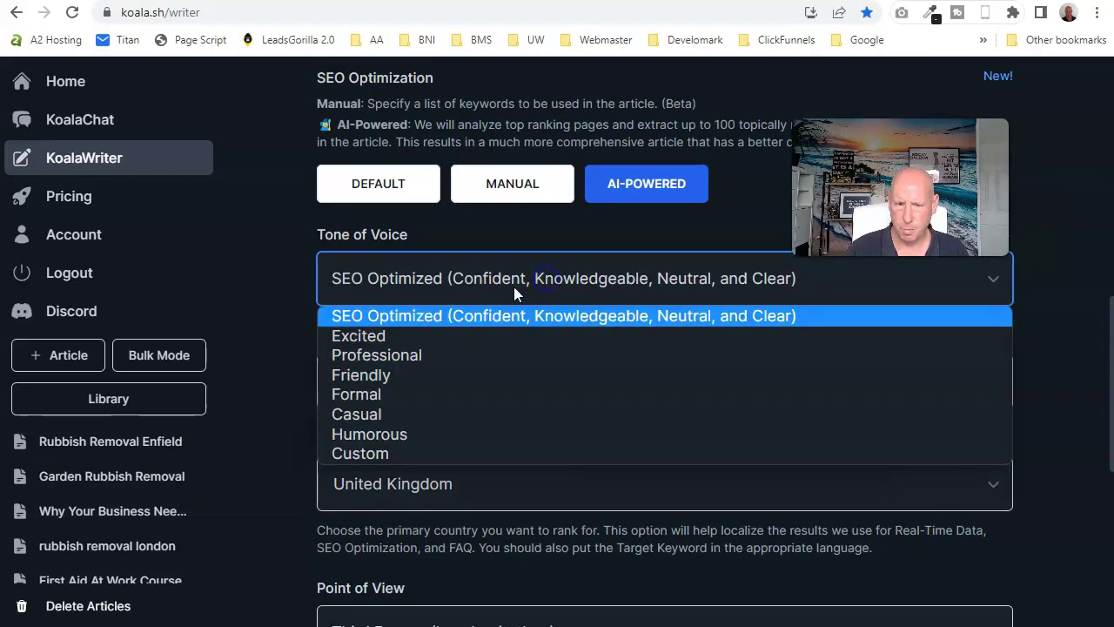
left_click(402, 376)
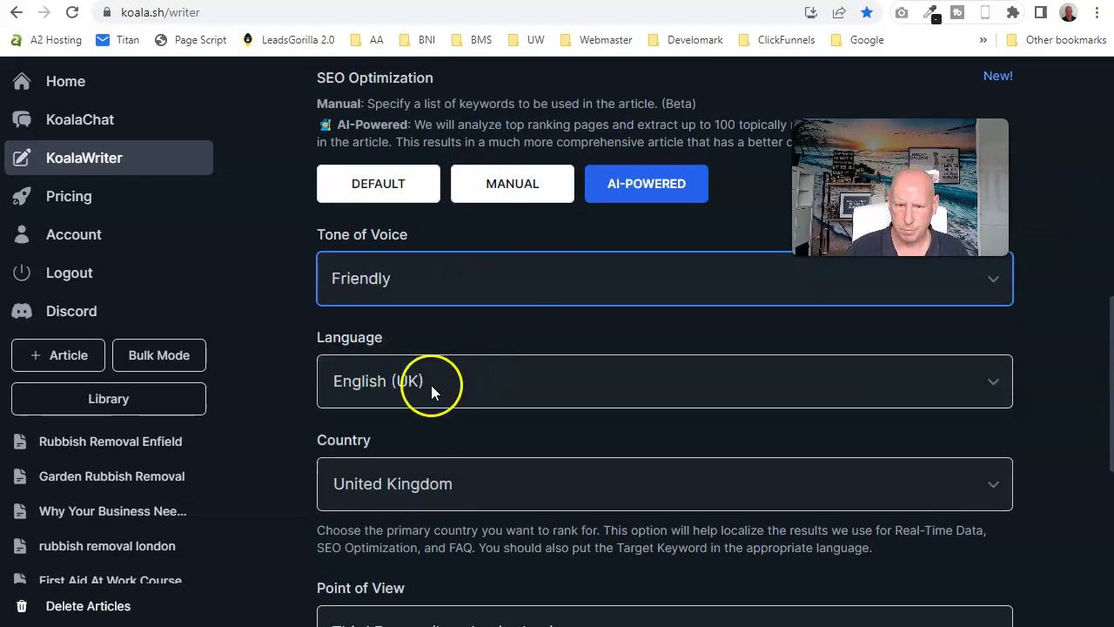
Enable real-time search results, the outline editor, the FAQ section and key takeaways for the article, and disable source citing.
scroll(430, 385, "down", 4)
left_click(345, 355)
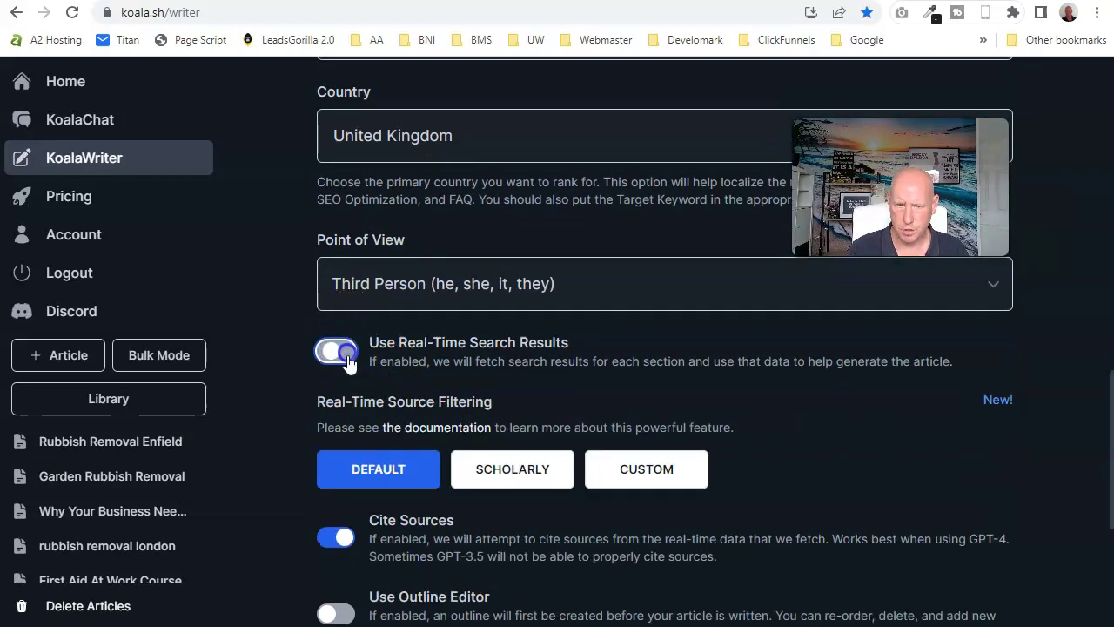
left_click(336, 537)
scroll(340, 541, "down", 1)
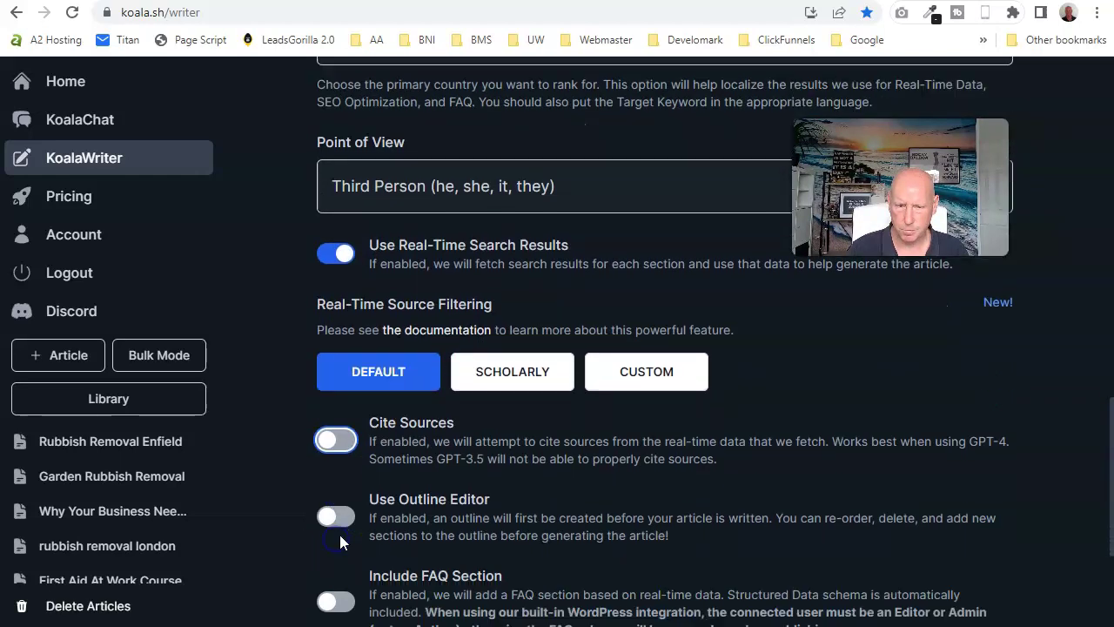
scroll(341, 488, "down", 1)
left_click(336, 436)
scroll(336, 436, "down", 2)
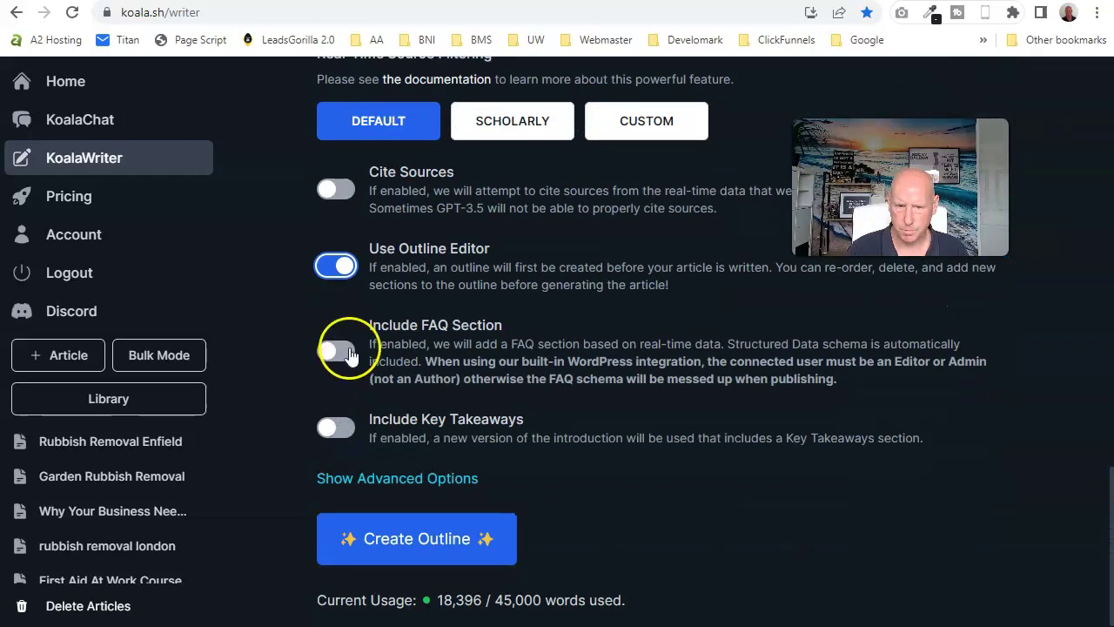
left_click(349, 353)
left_click(348, 428)
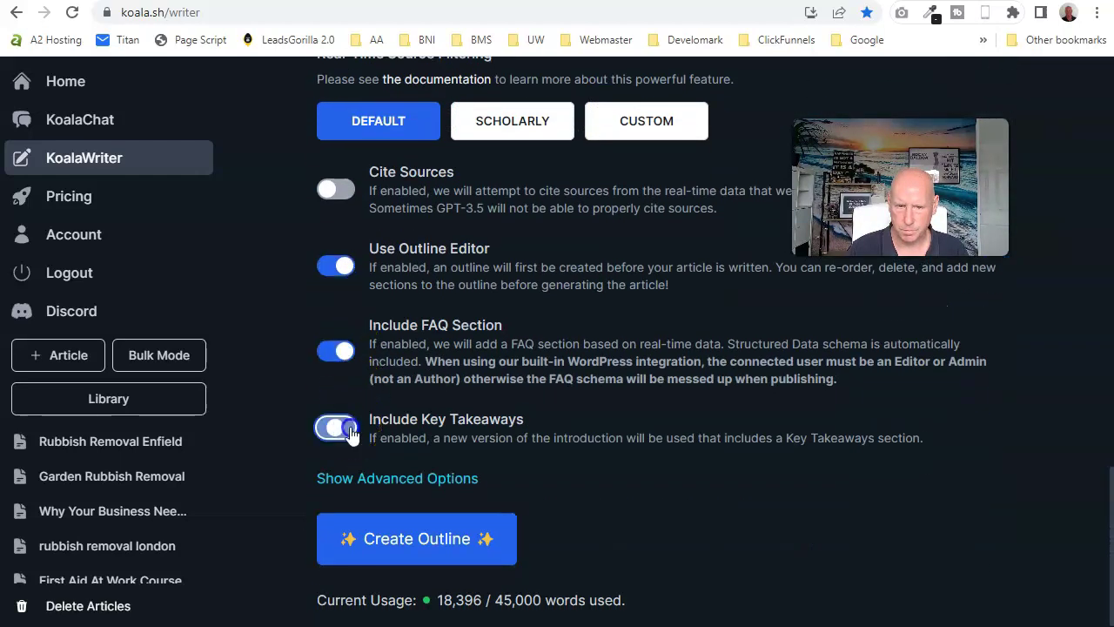
Create the article outline and review its section headings and FAQ questions.
left_click(423, 540)
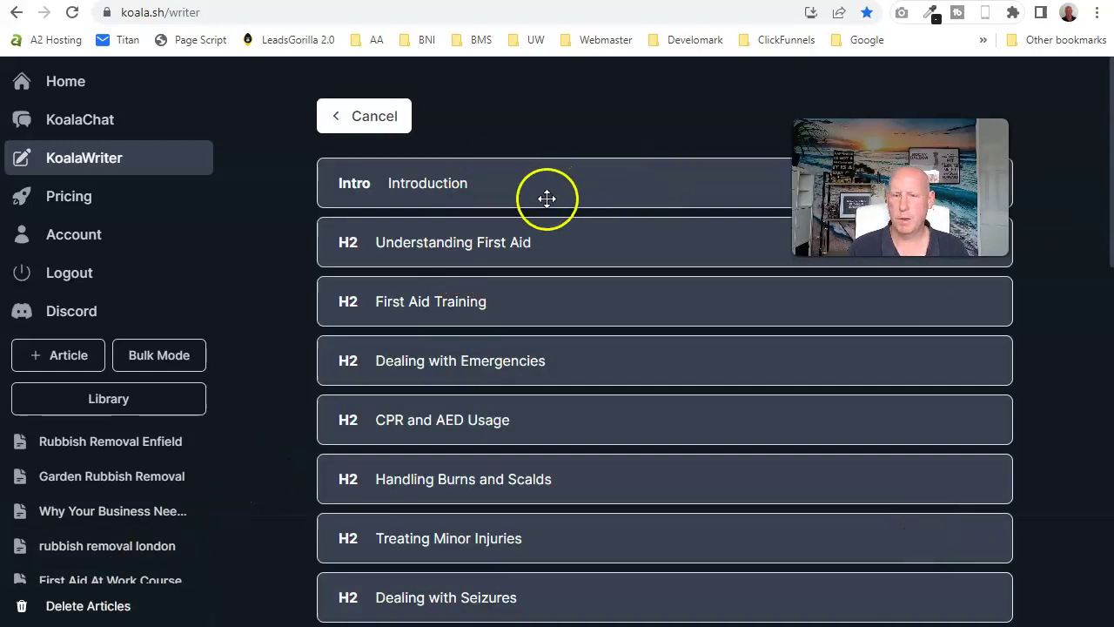
scroll(524, 354, "down", 6)
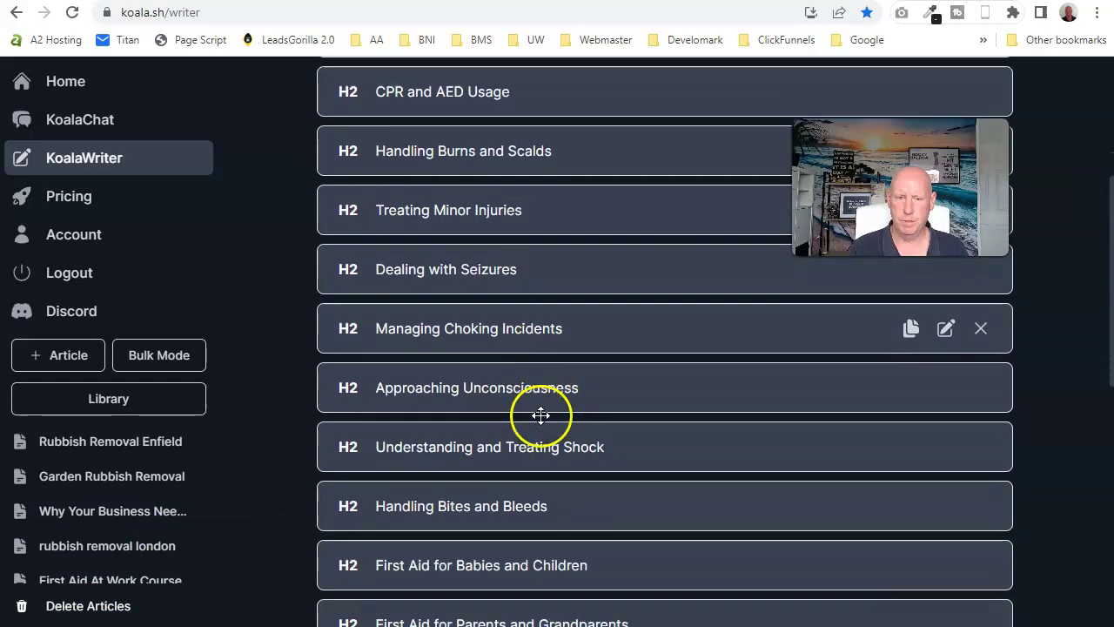
scroll(541, 406, "down", 2)
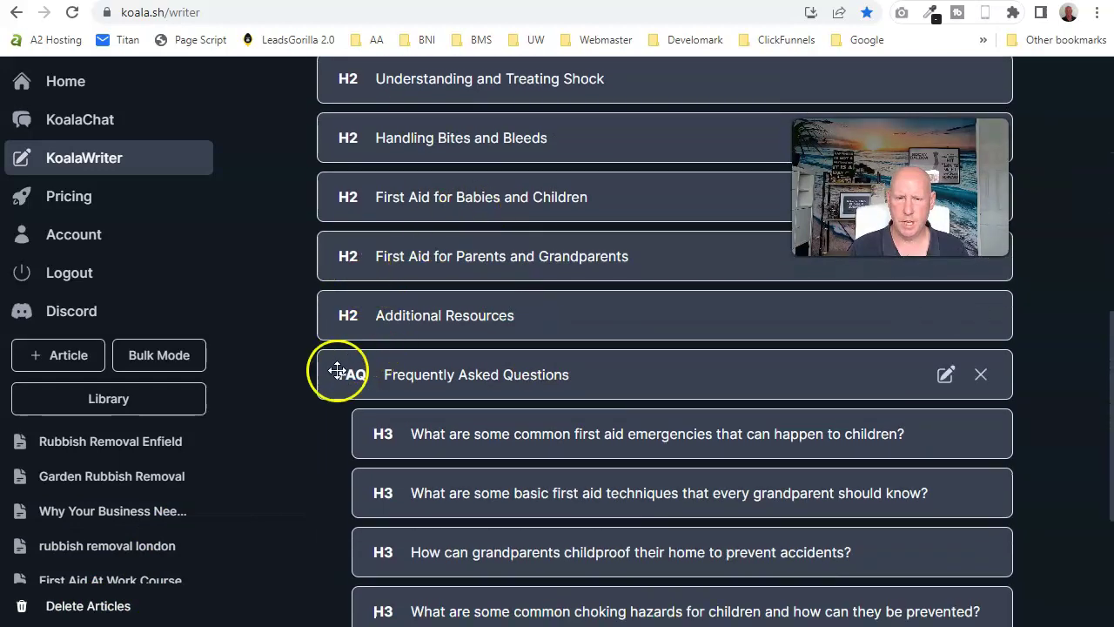
scroll(423, 385, "down", 1)
scroll(423, 493, "down", 2)
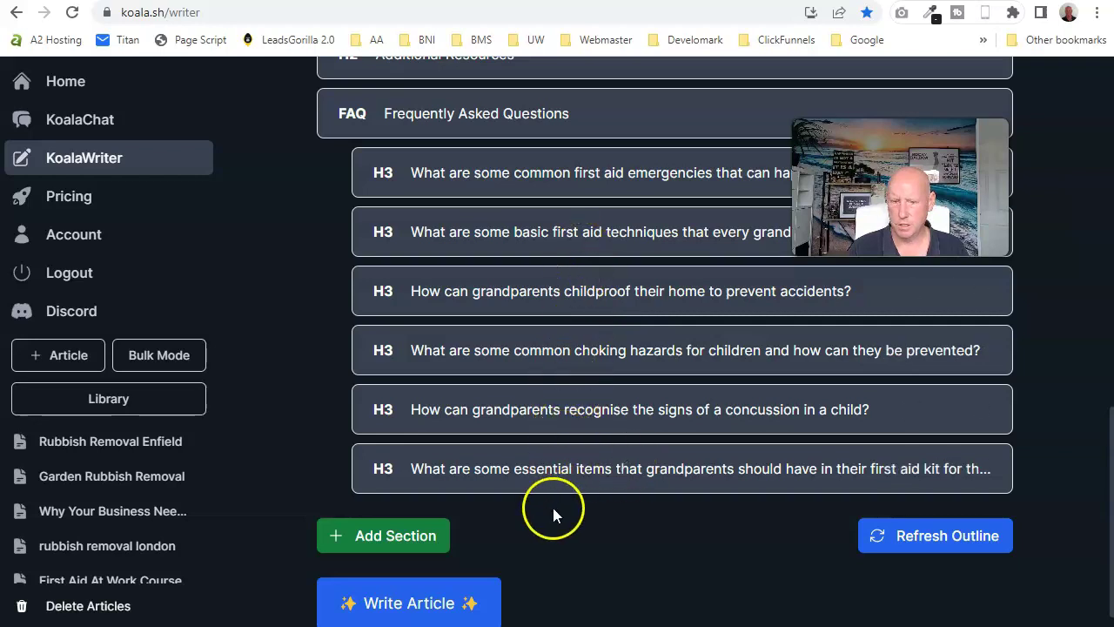
scroll(622, 465, "down", 1)
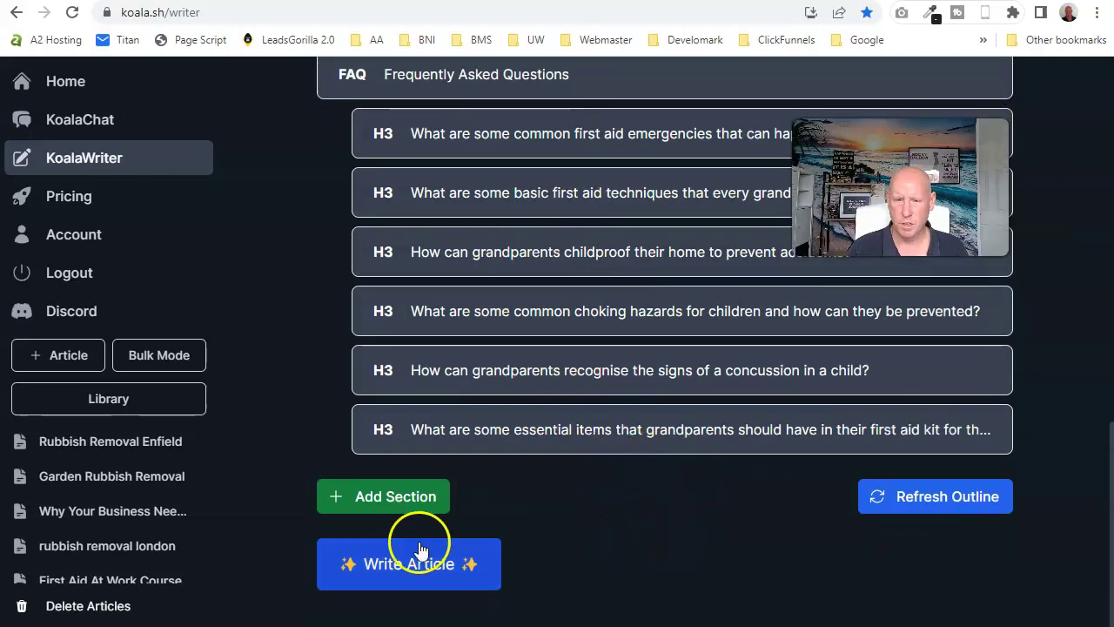
Write the full article from the outline and read its introduction, key takeaways and opening sections.
left_click(401, 570)
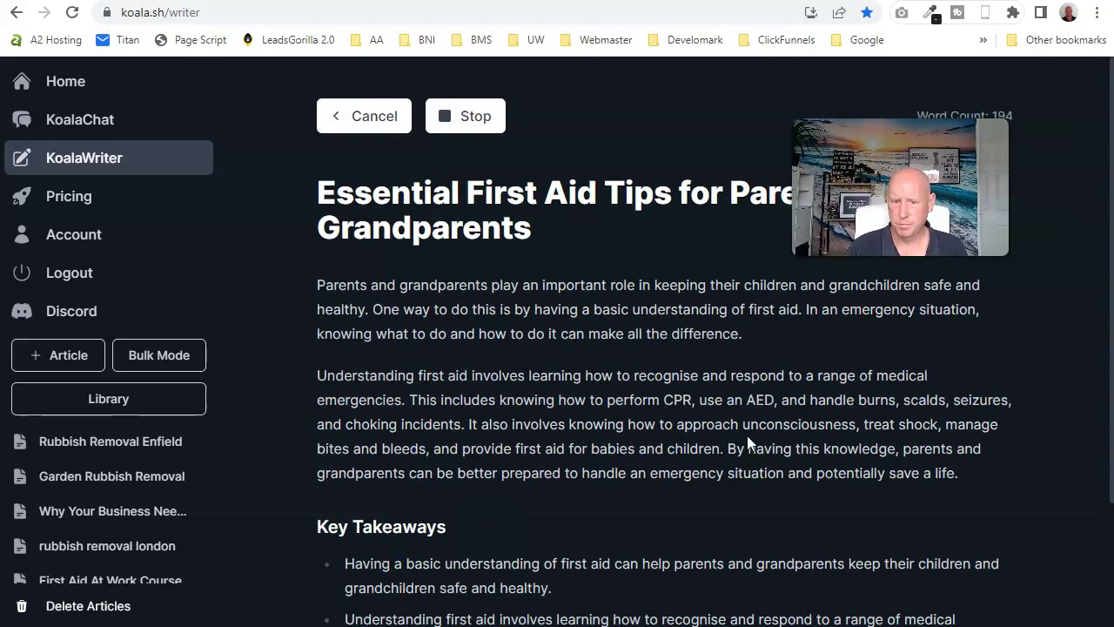
scroll(554, 412, "down", 3)
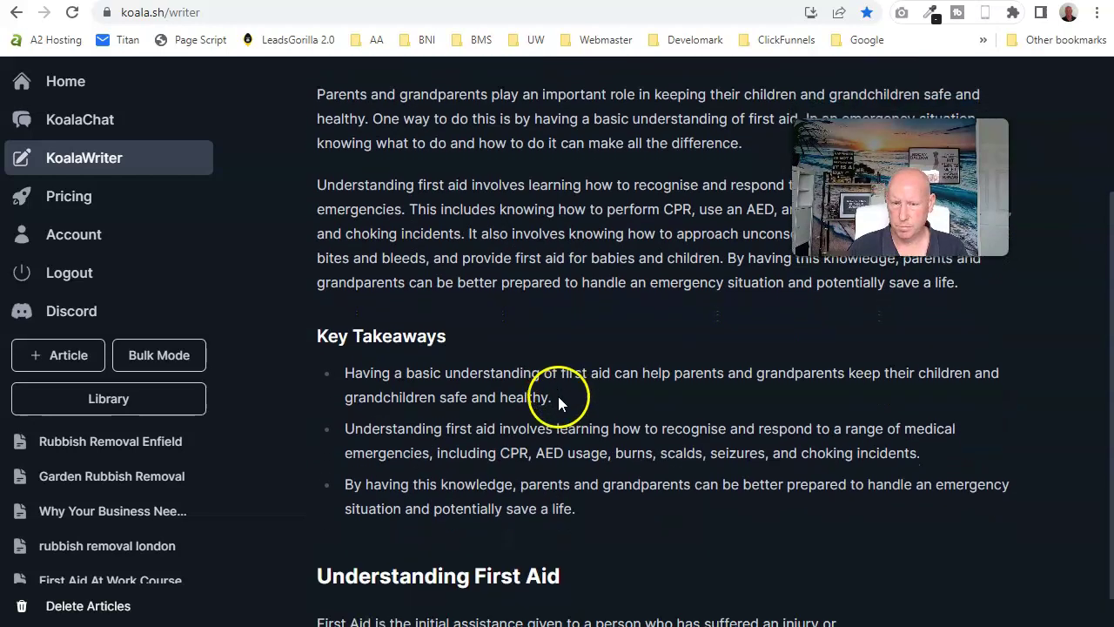
scroll(694, 403, "down", 4)
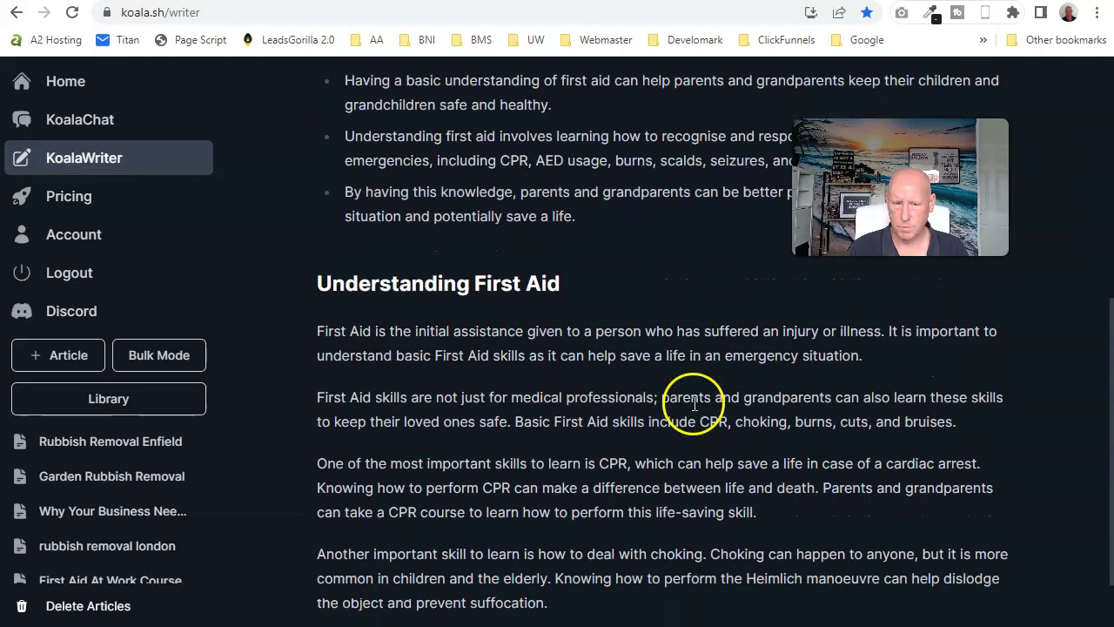
scroll(693, 403, "down", 1)
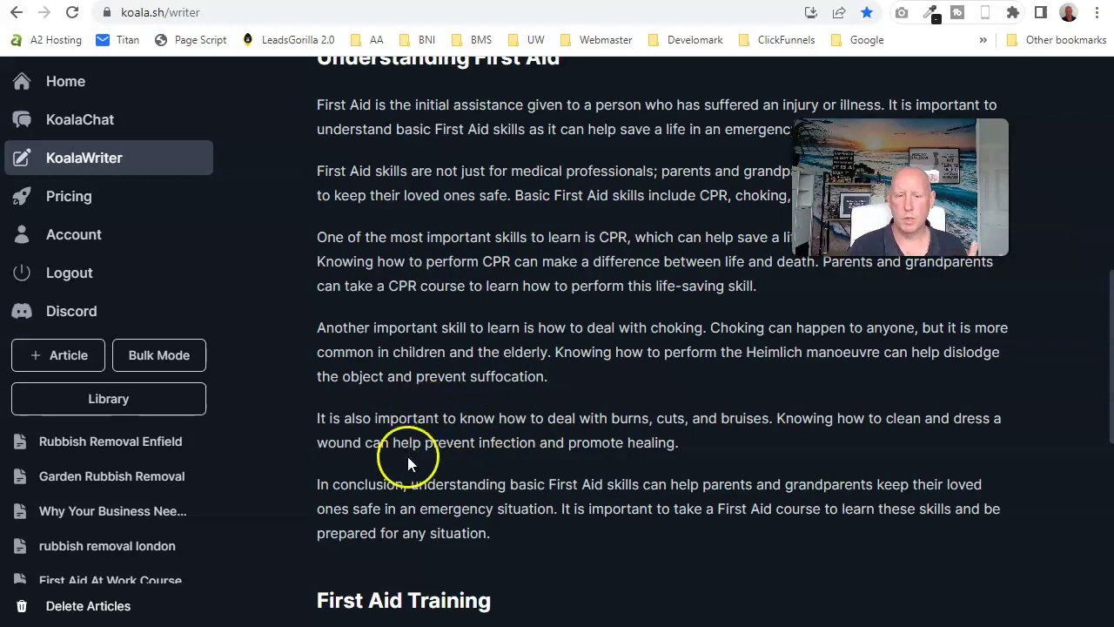
scroll(407, 456, "down", 3)
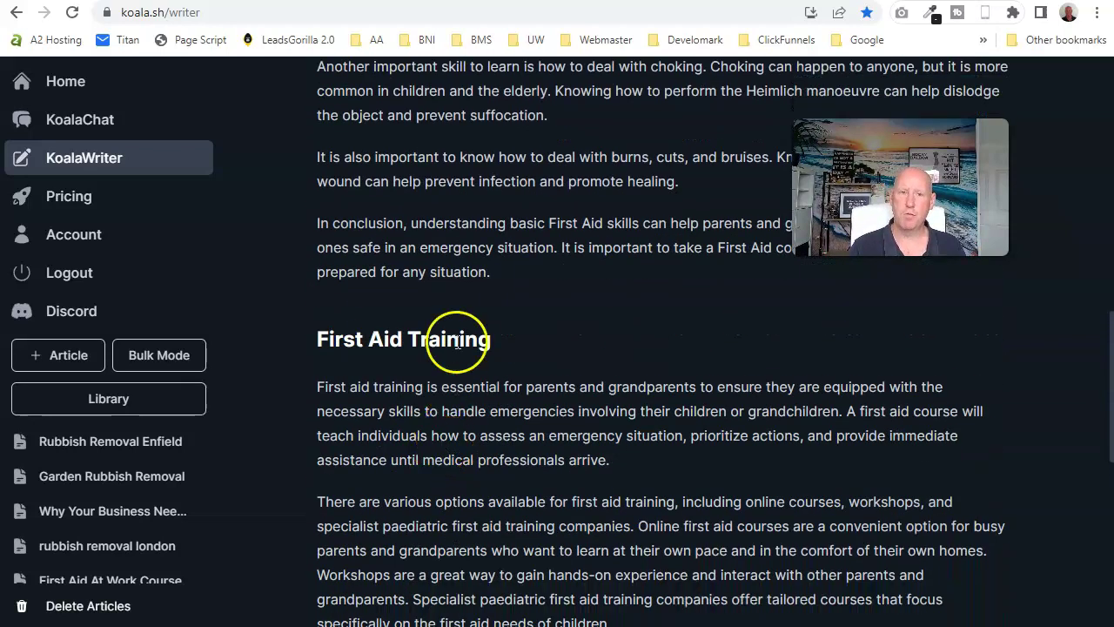
Switch to the Surfer SEO first aid courses draft and examine its content score, structure and suggested terms.
left_click(407, 1)
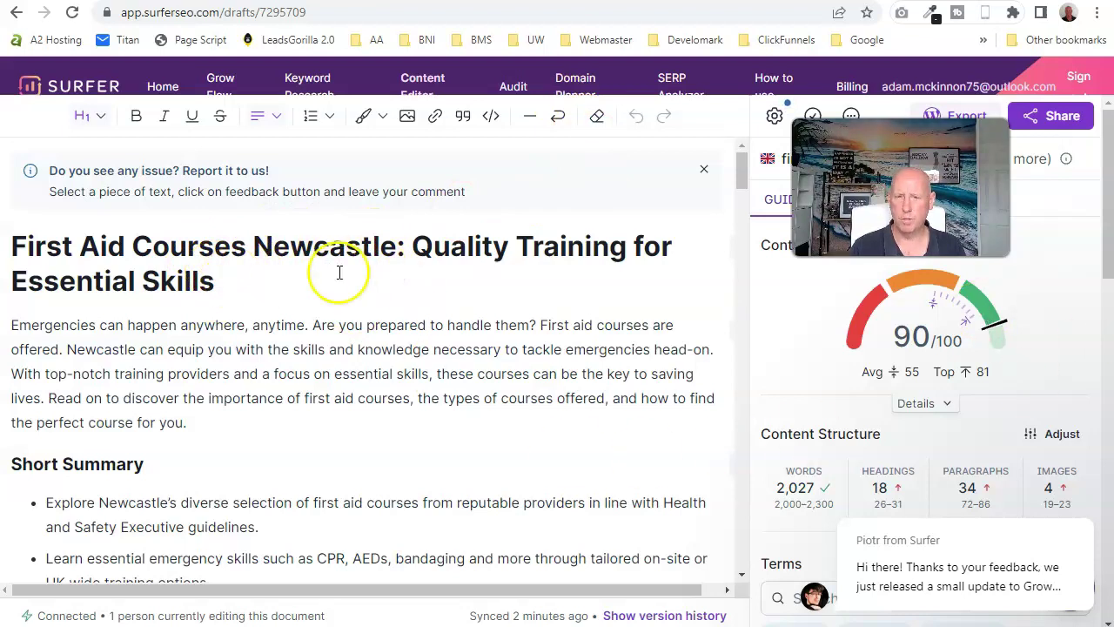
scroll(831, 431, "down", 3)
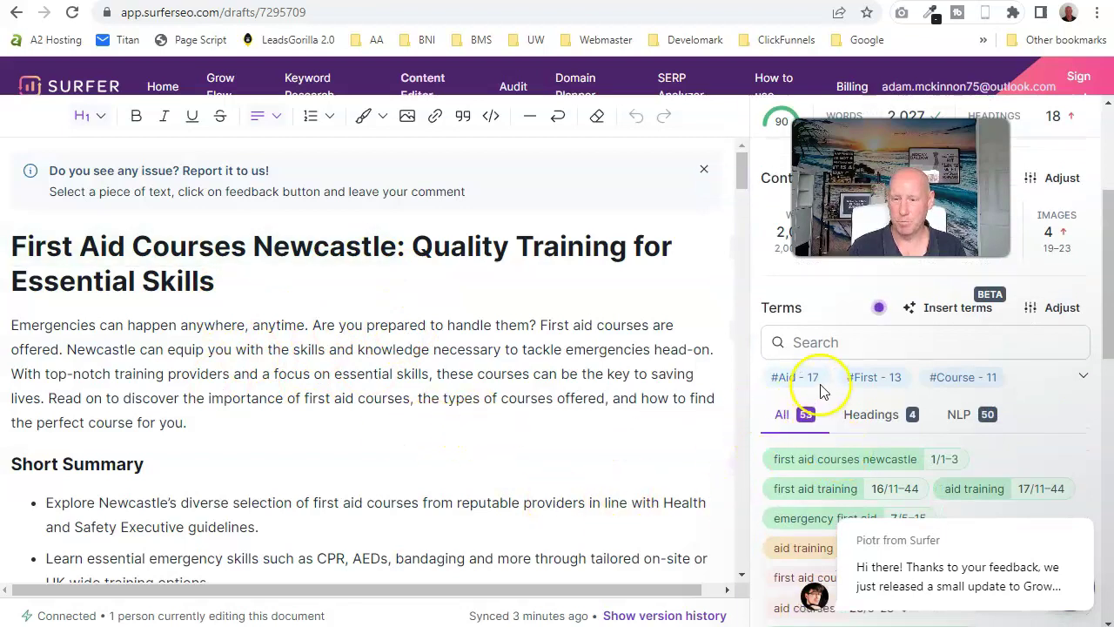
scroll(821, 388, "up", 3)
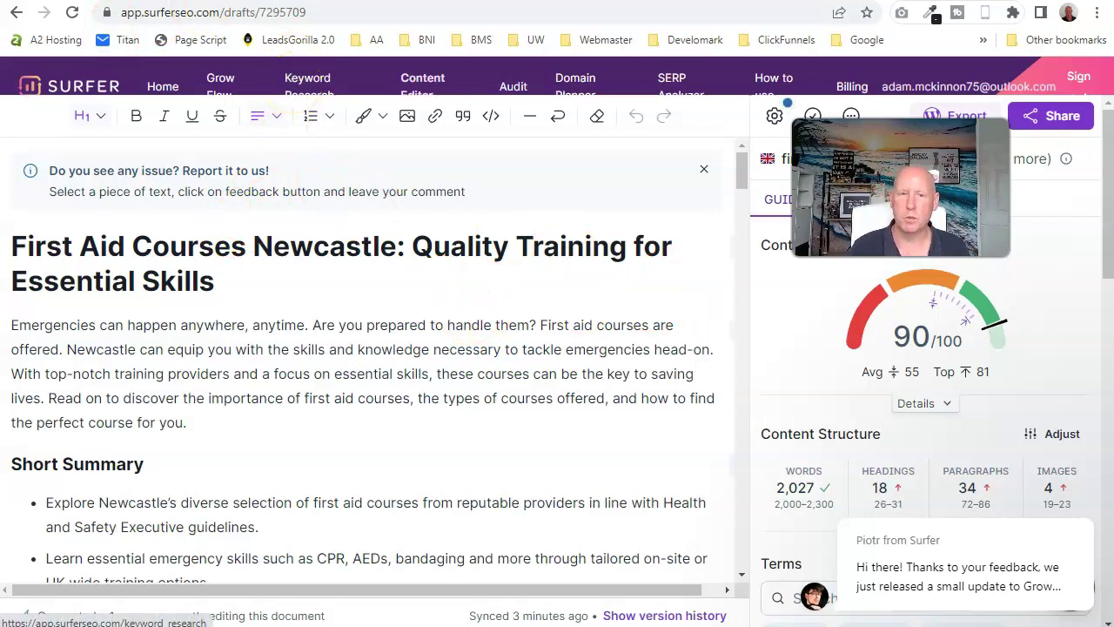
Return to KoalaWriter and read the generated article from First Aid Training through to Additional Resources.
key("ctrl+Tab")
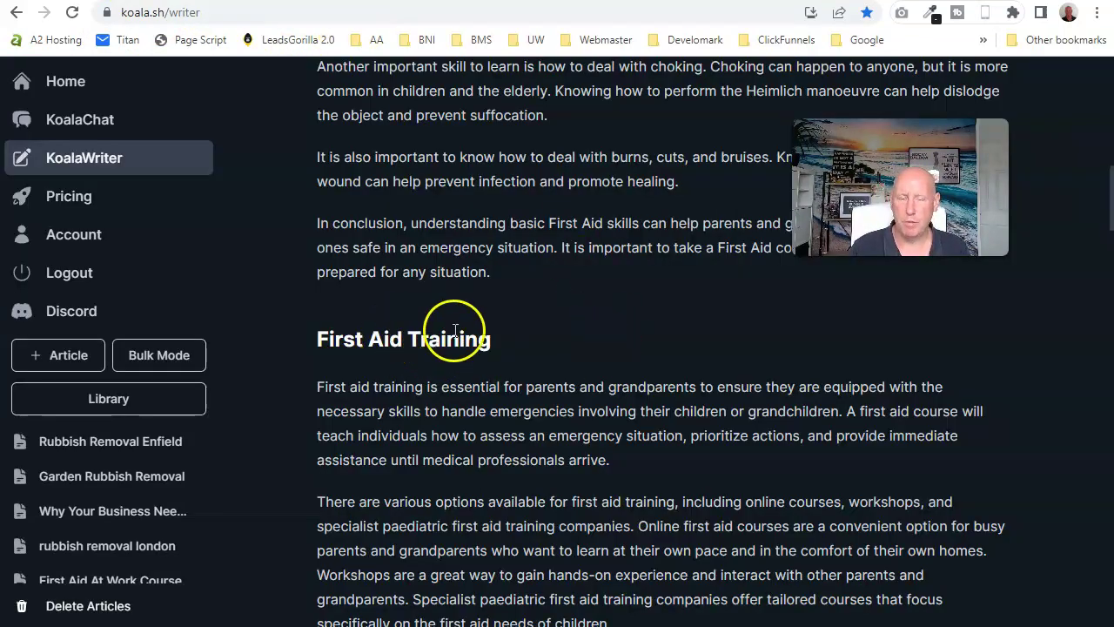
scroll(435, 343, "down", 9)
scroll(445, 336, "down", 6)
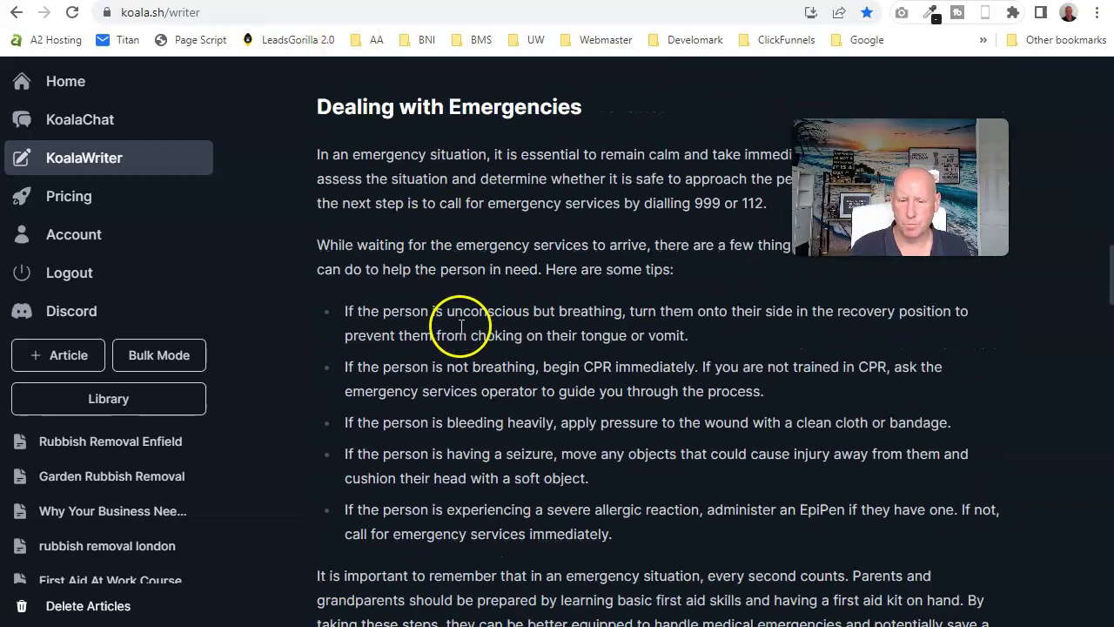
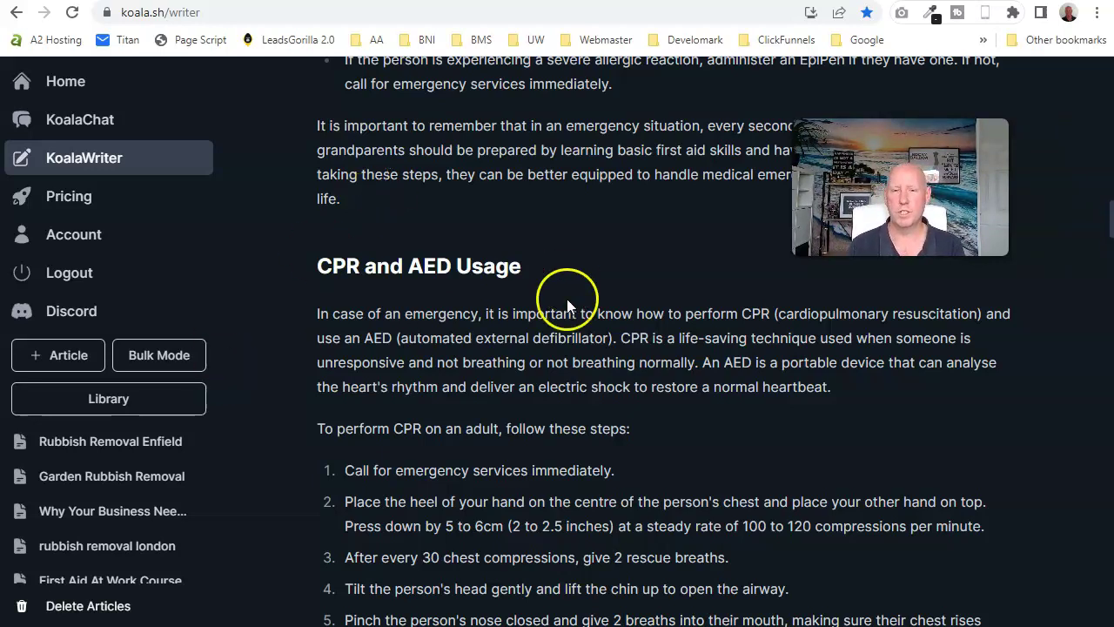
scroll(533, 470, "down", 3)
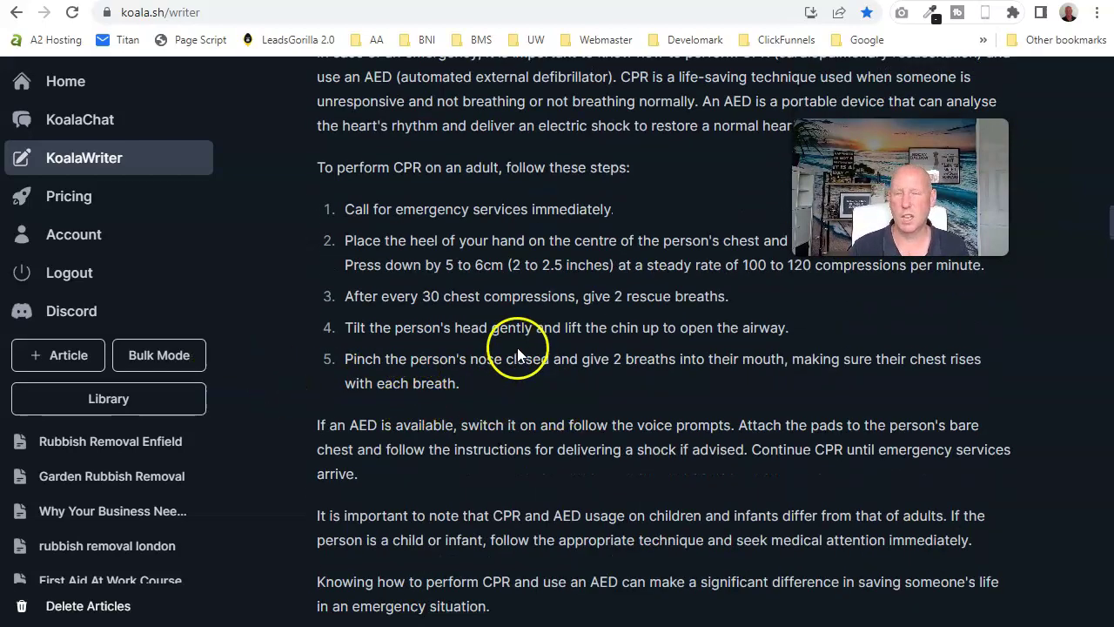
scroll(567, 356, "down", 15)
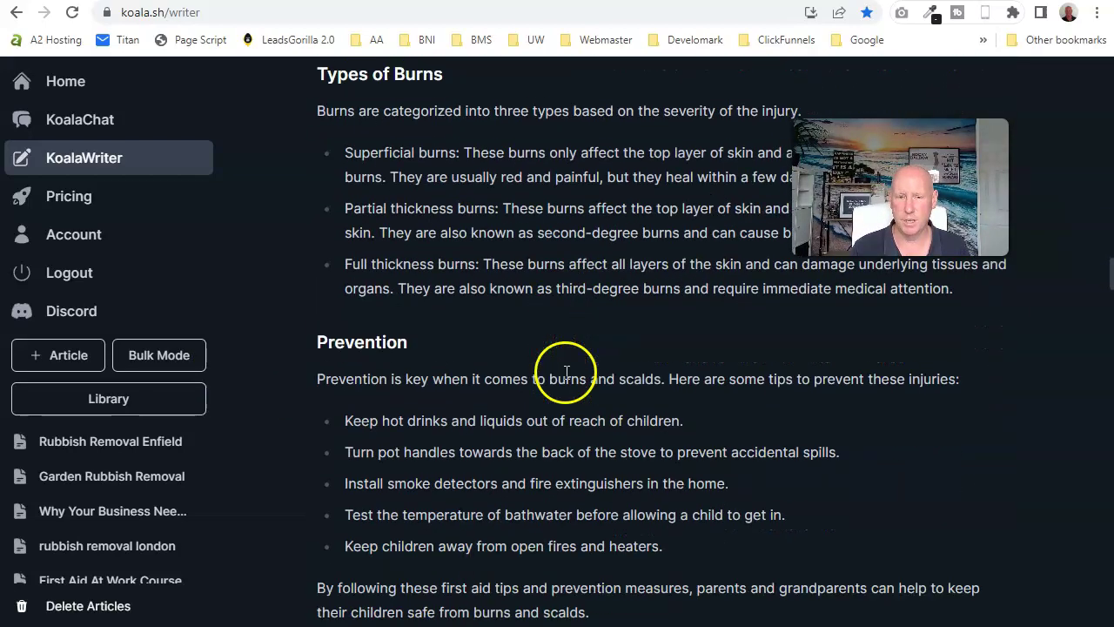
scroll(566, 373, "down", 15)
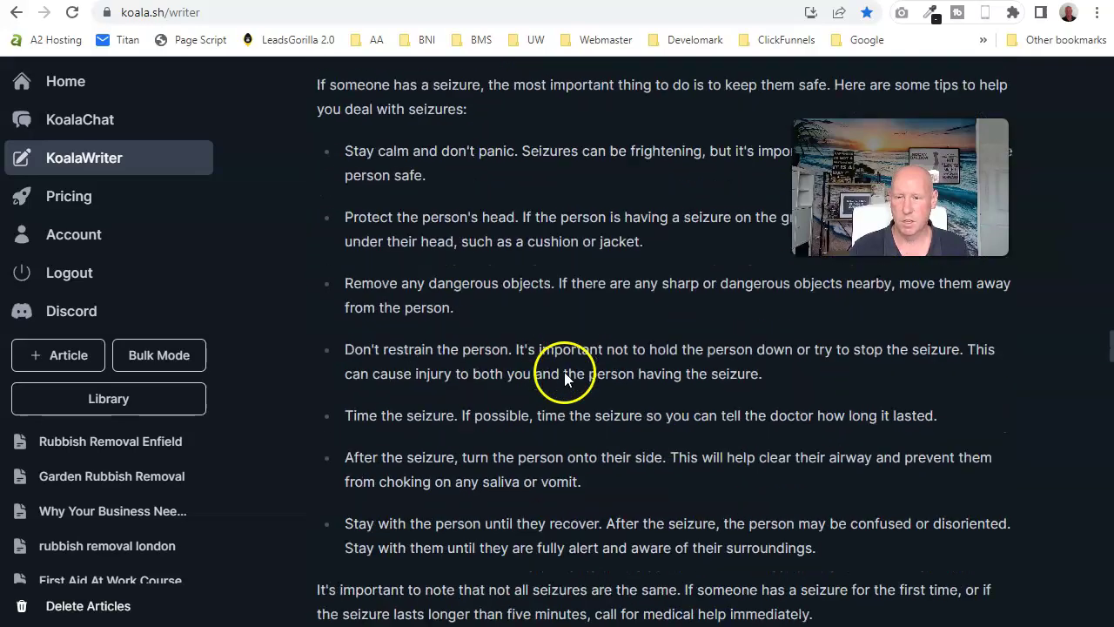
scroll(565, 372, "down", 14)
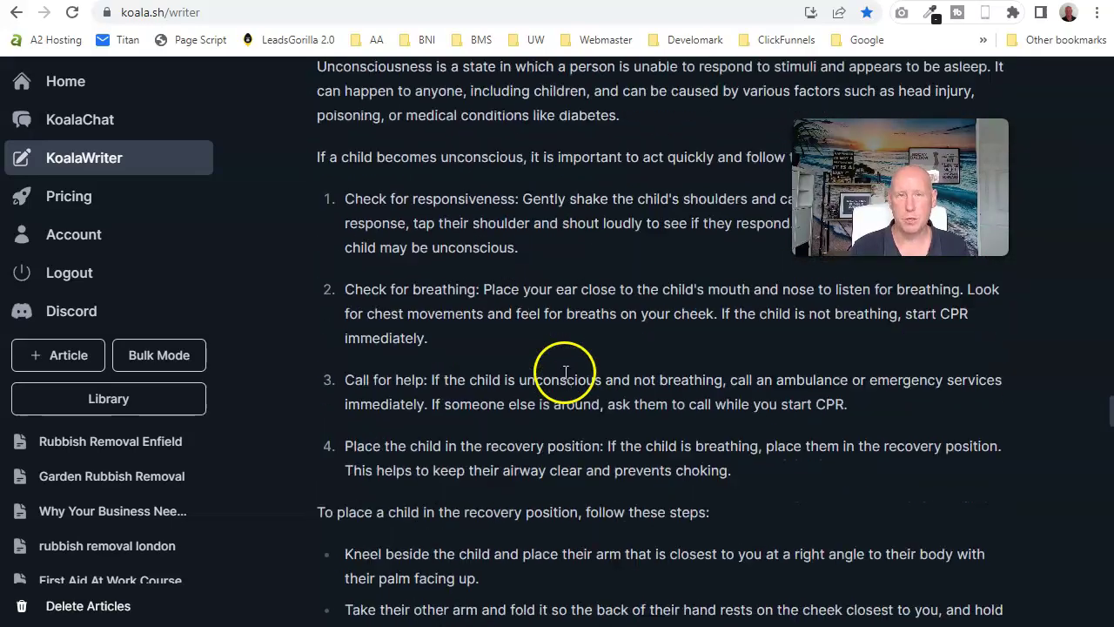
scroll(565, 372, "down", 14)
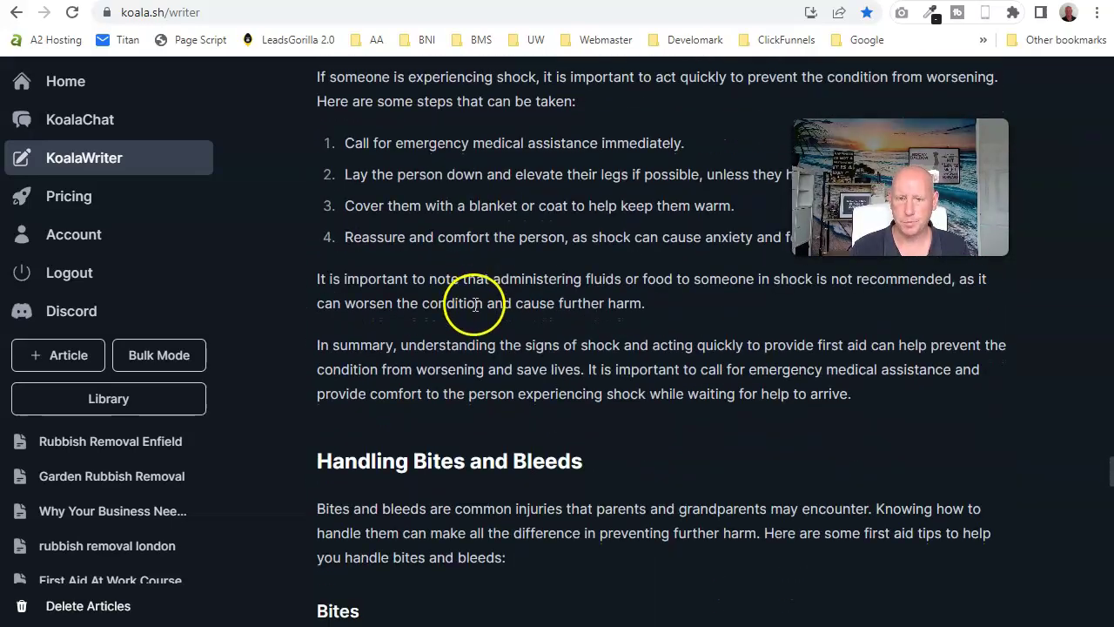
scroll(475, 304, "down", 14)
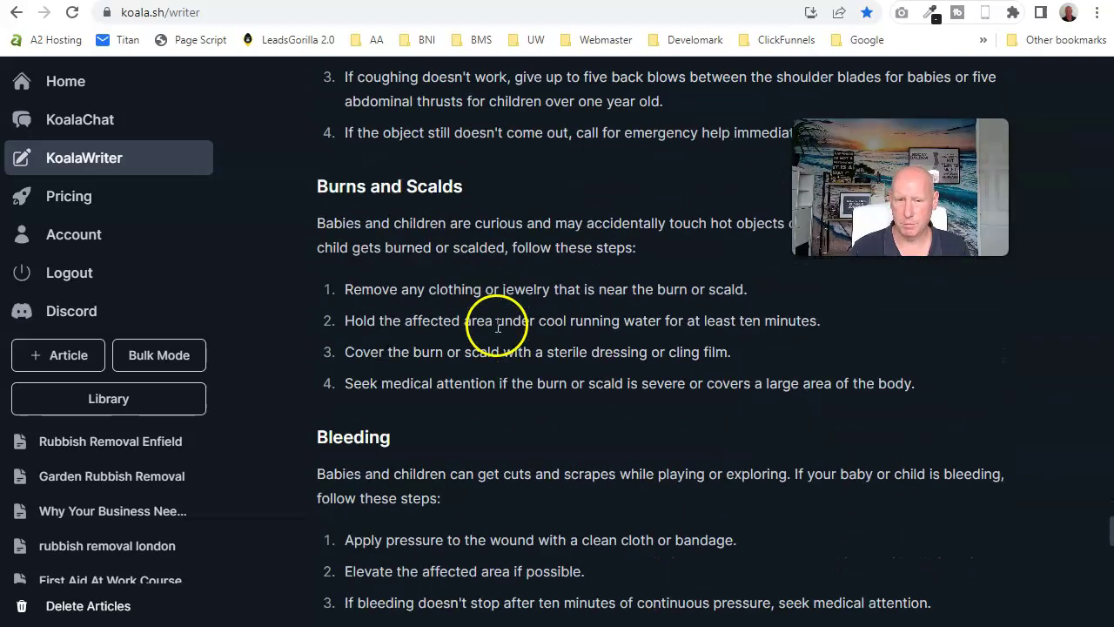
scroll(497, 337, "down", 9)
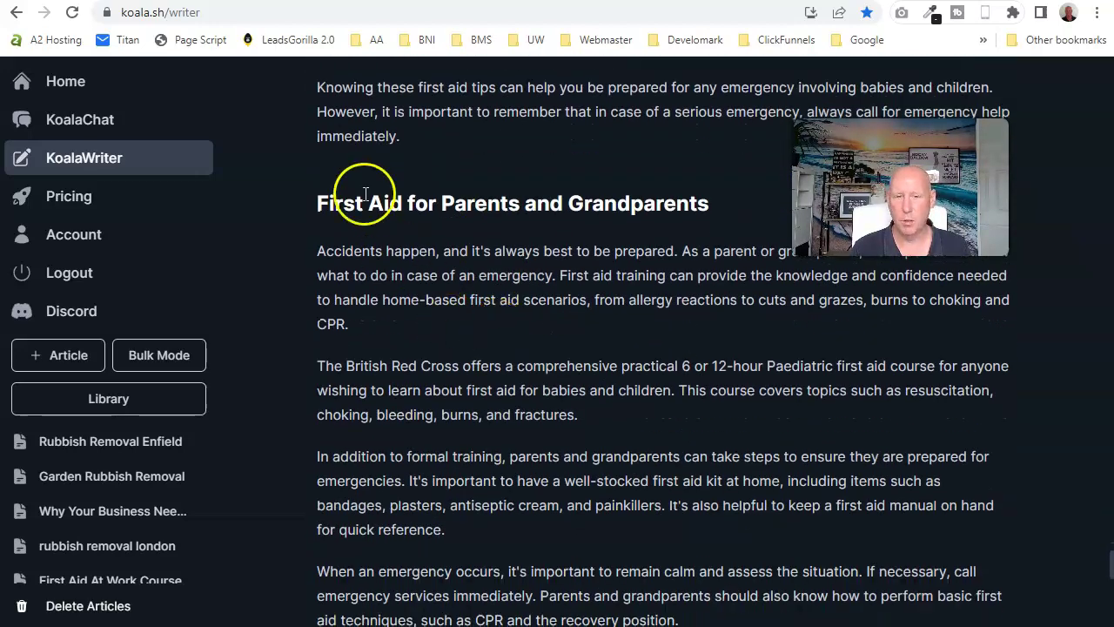
scroll(348, 248, "up", 3)
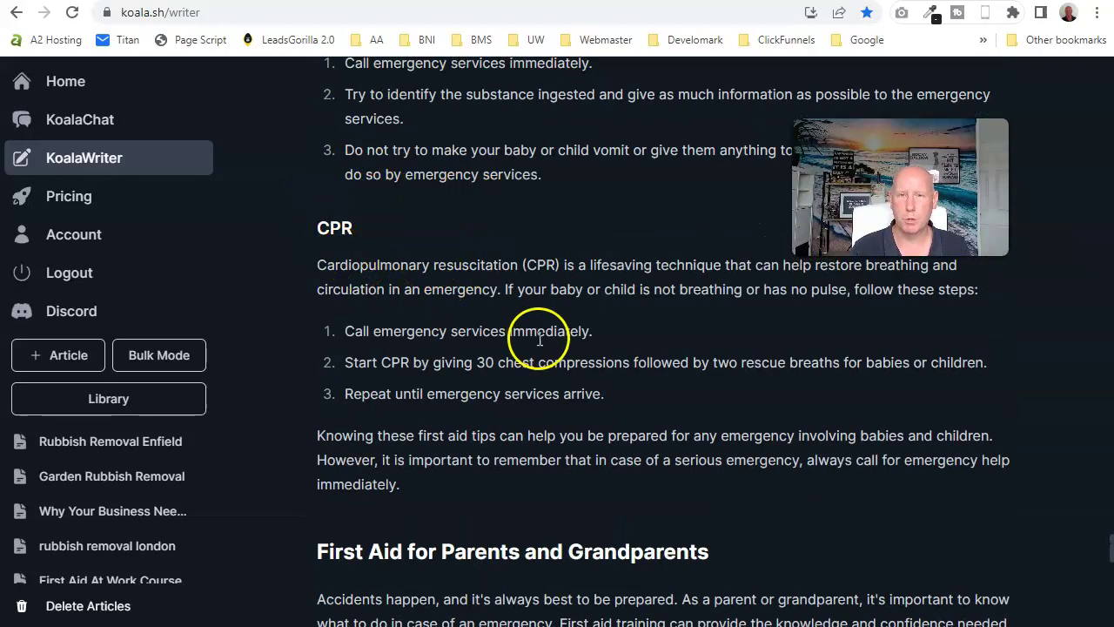
scroll(530, 331, "down", 3)
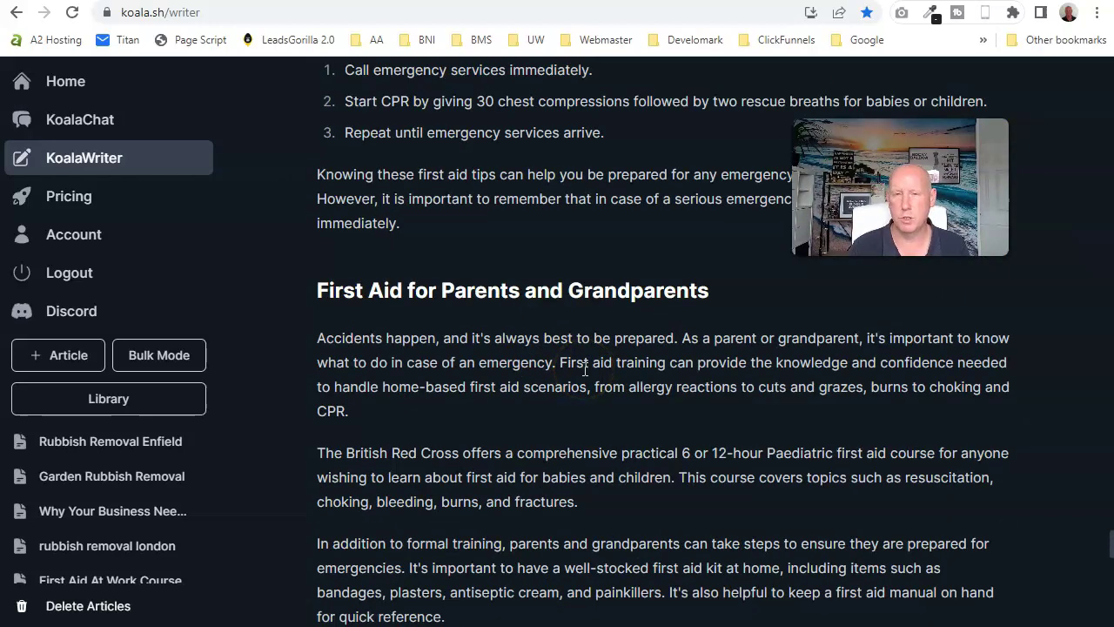
scroll(585, 370, "down", 9)
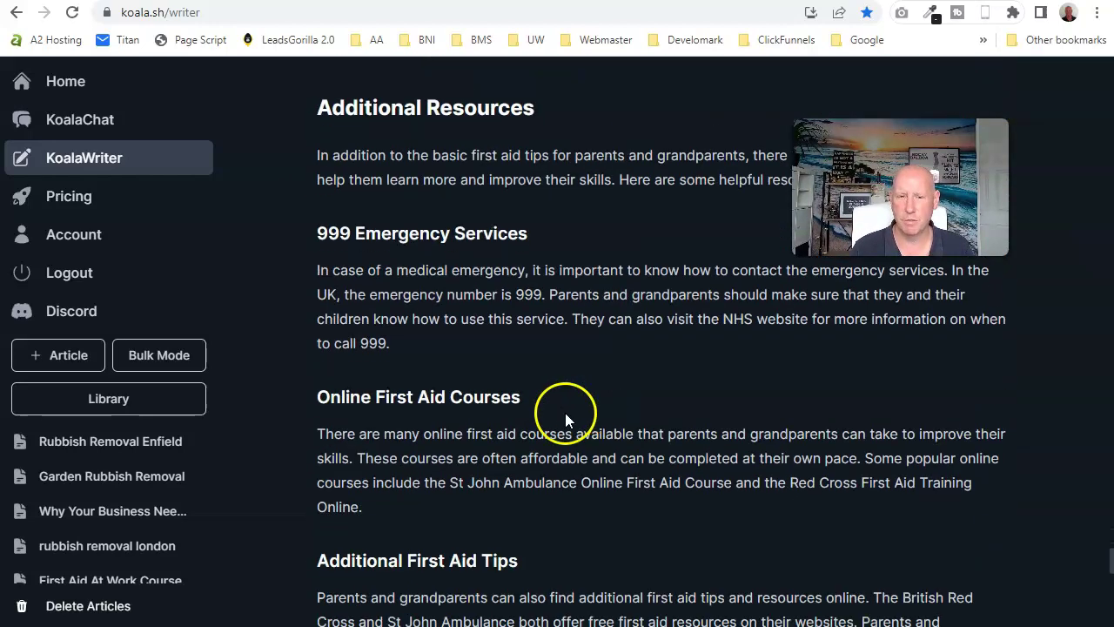
Examine the Frequently Asked Questions at the end of the article and look back over the preceding sections.
scroll(639, 380, "down", 10)
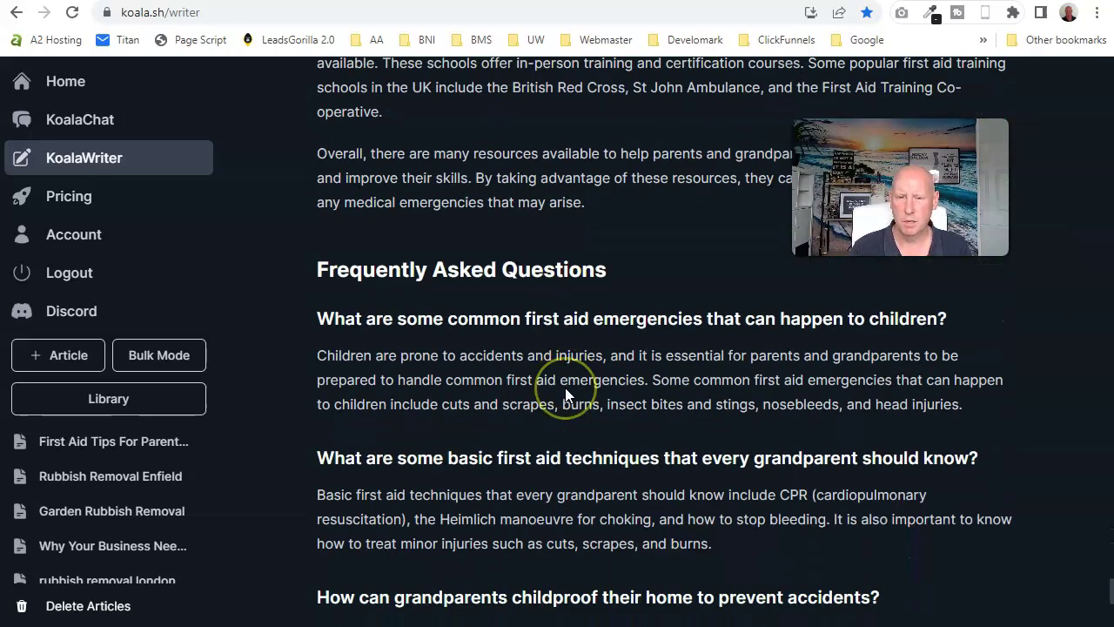
scroll(565, 393, "down", 4)
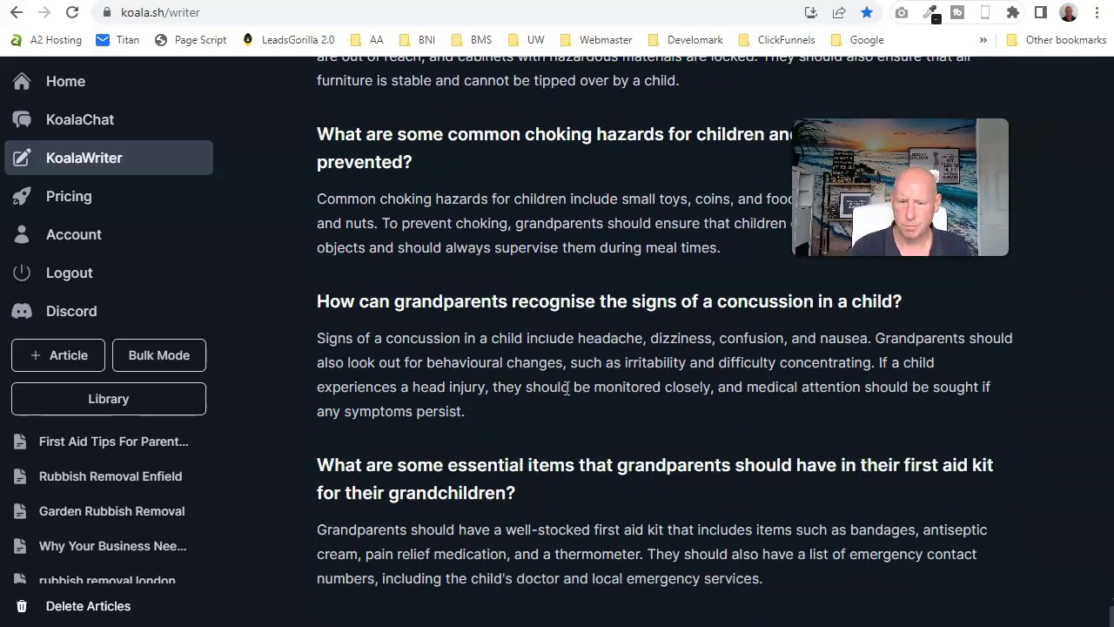
scroll(673, 484, "up", 8)
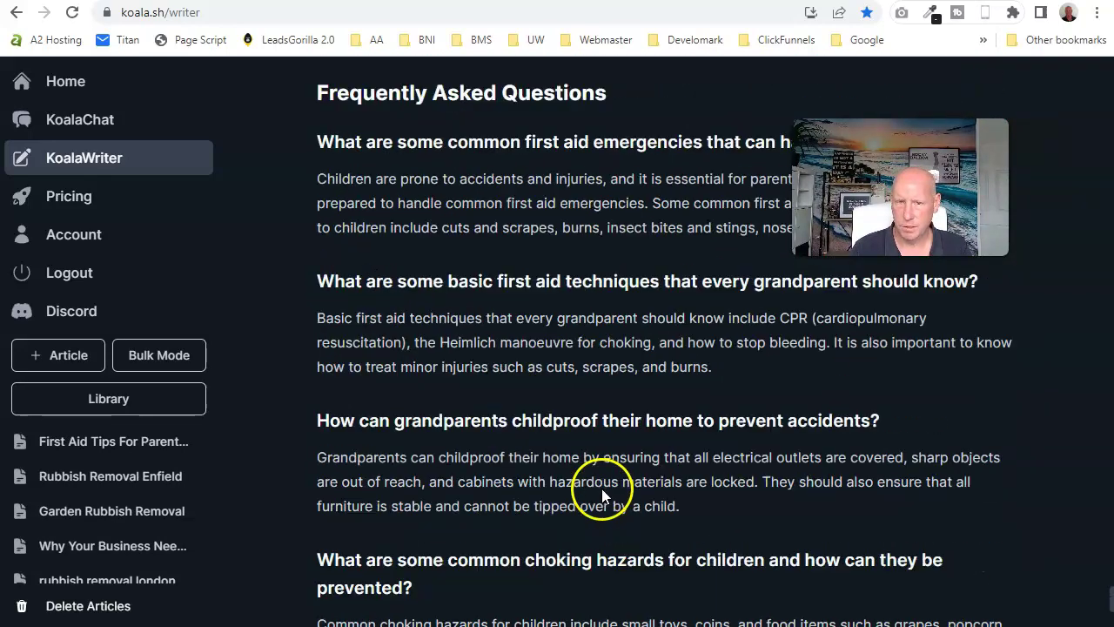
scroll(574, 396, "down", 9)
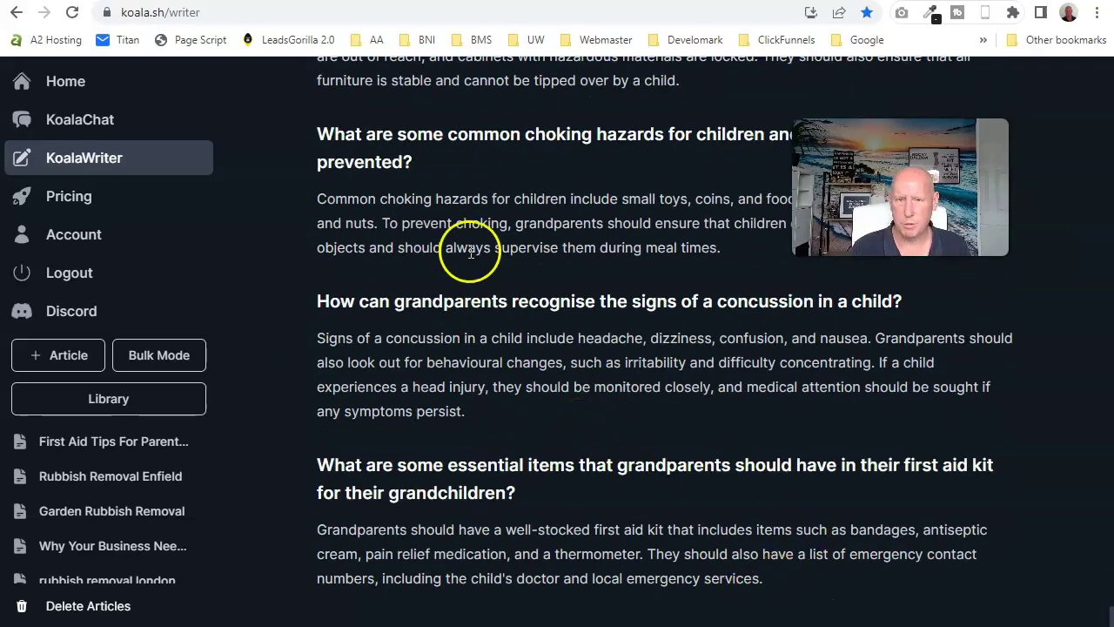
scroll(468, 262, "up", 8)
scroll(479, 363, "up", 20)
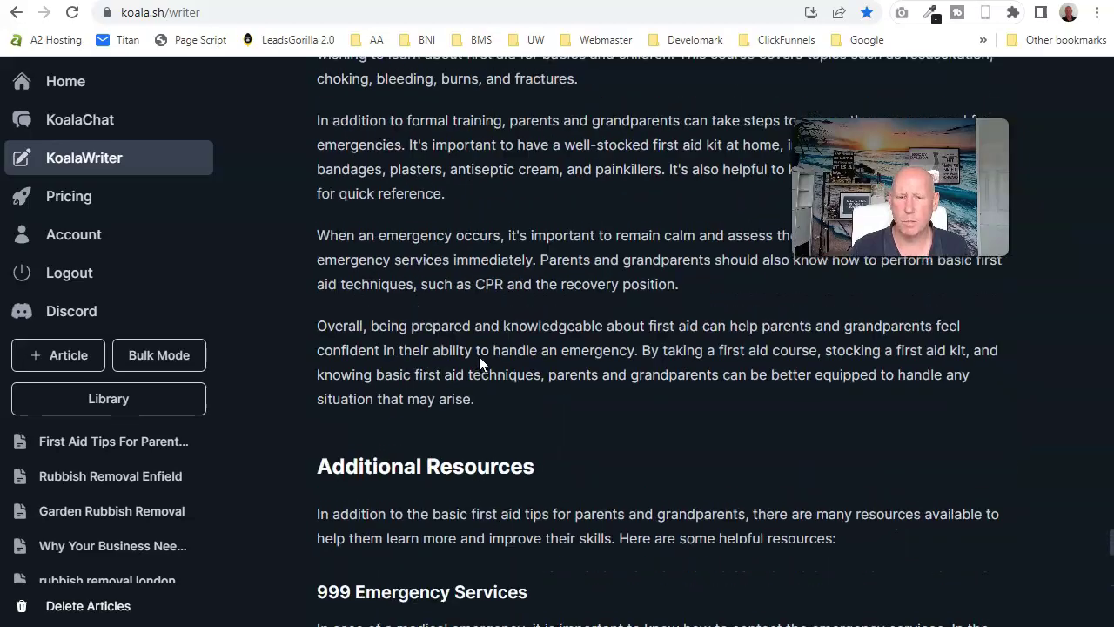
scroll(478, 363, "up", 20)
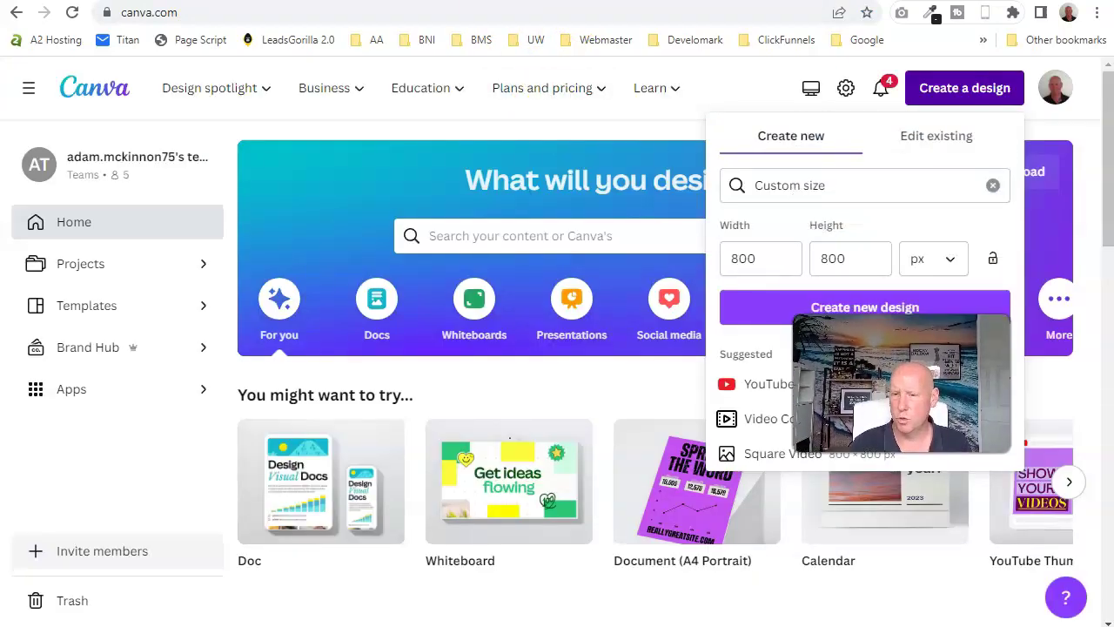
Switch to Canva and create a new custom-size design of 1278 × 678 px.
type("1278")
left_click(849, 258)
type("678")
left_click(849, 309)
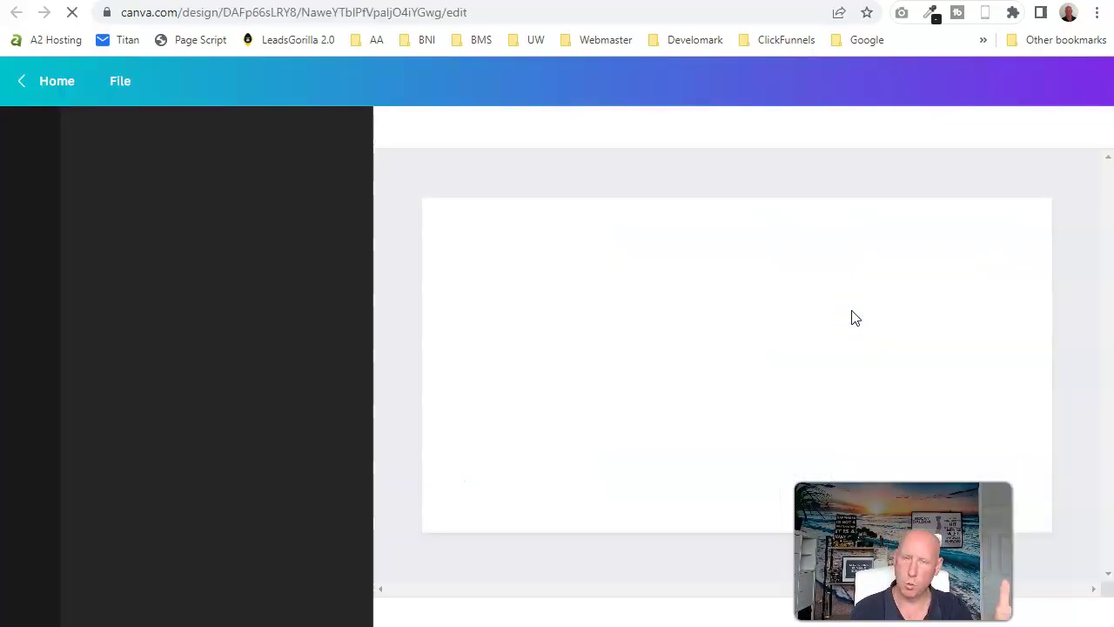
Search the Canva photo library for "parents doing first aid".
left_click_drag(789, 353, 690, 329)
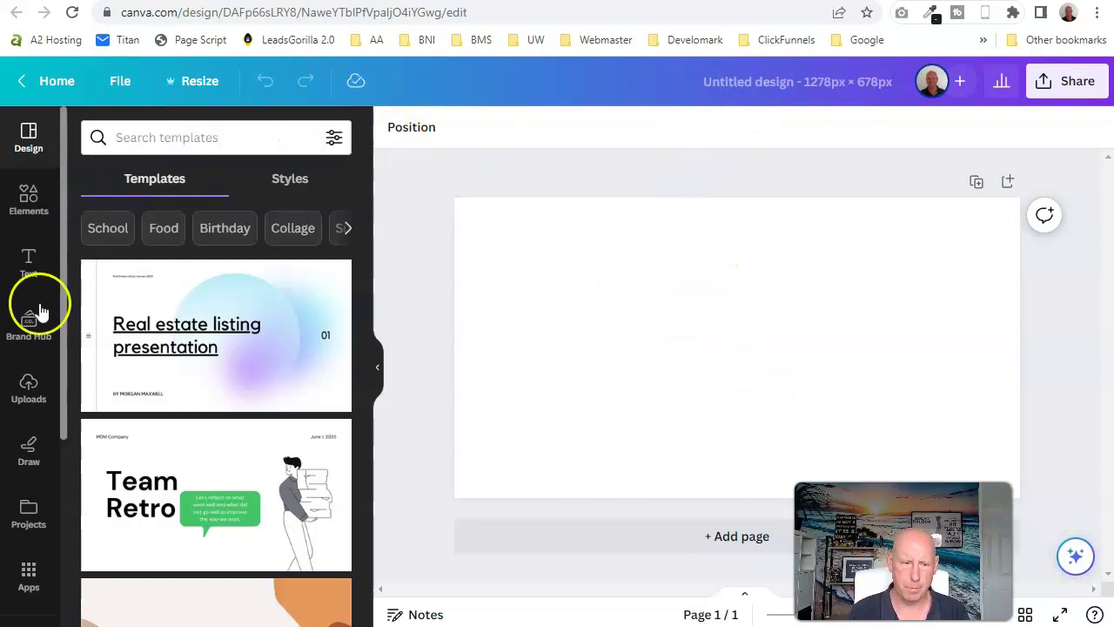
scroll(18, 435, "down", 3)
left_click(30, 483)
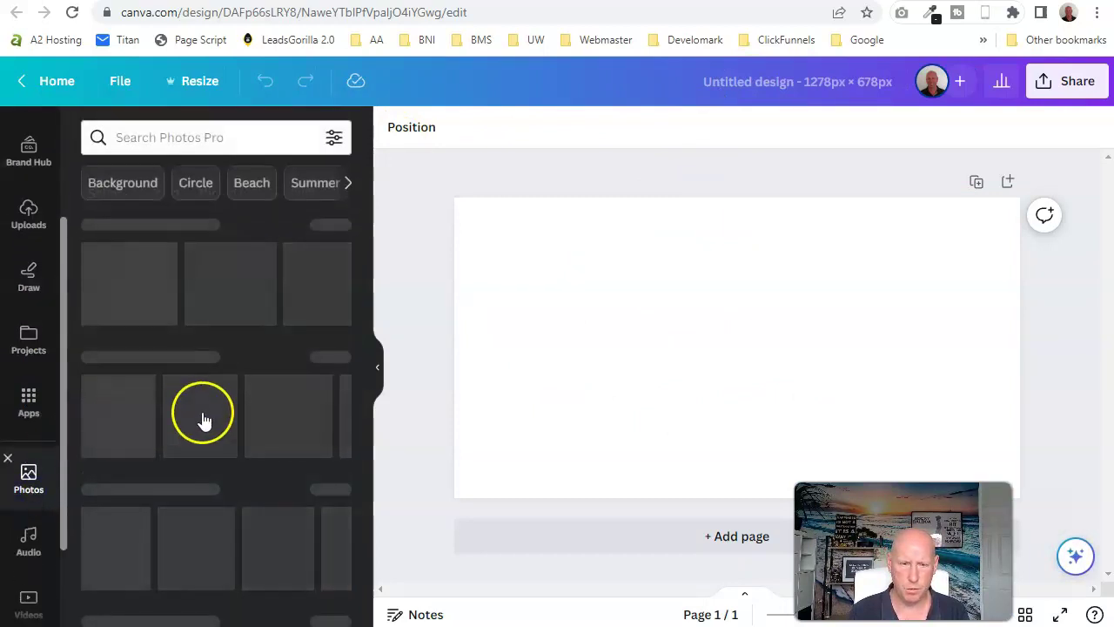
left_click(206, 139)
type("p")
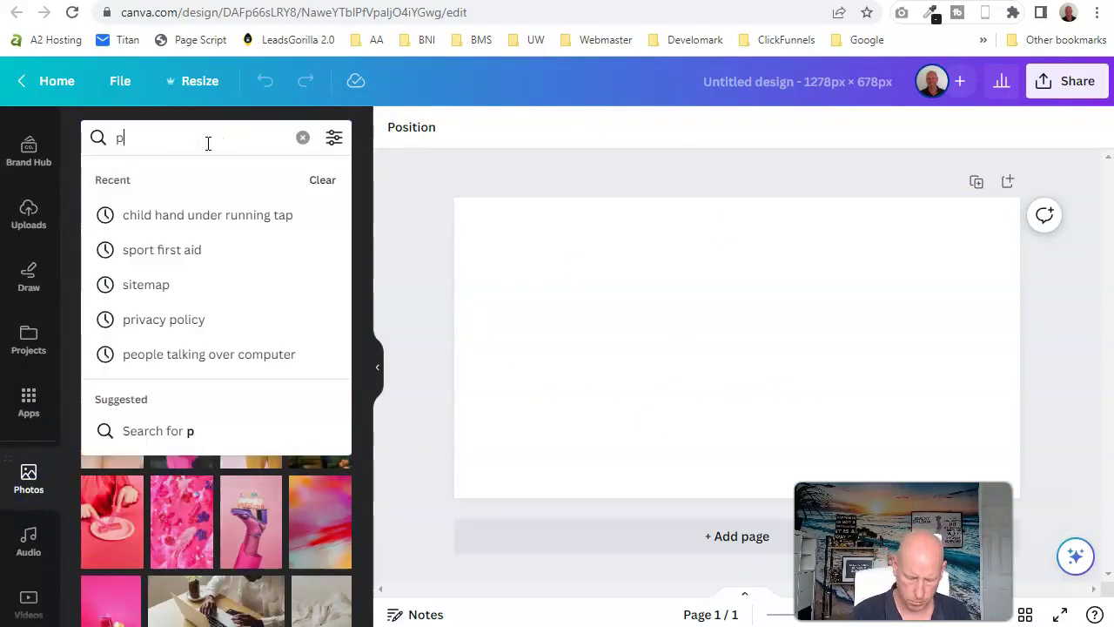
type("arents doin")
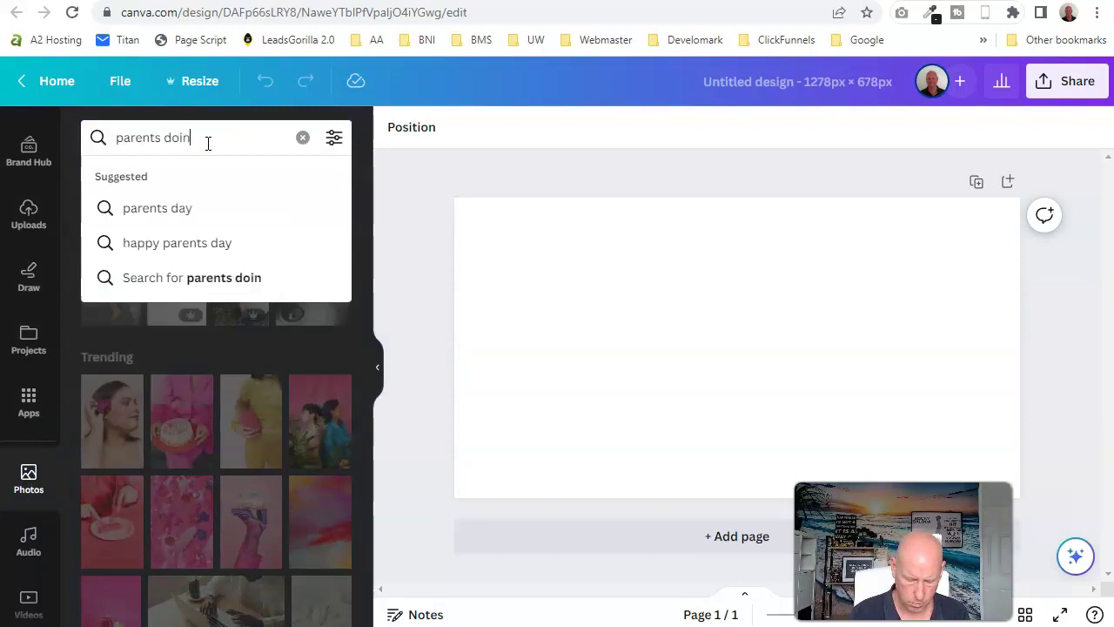
type("g first aid")
key("Return")
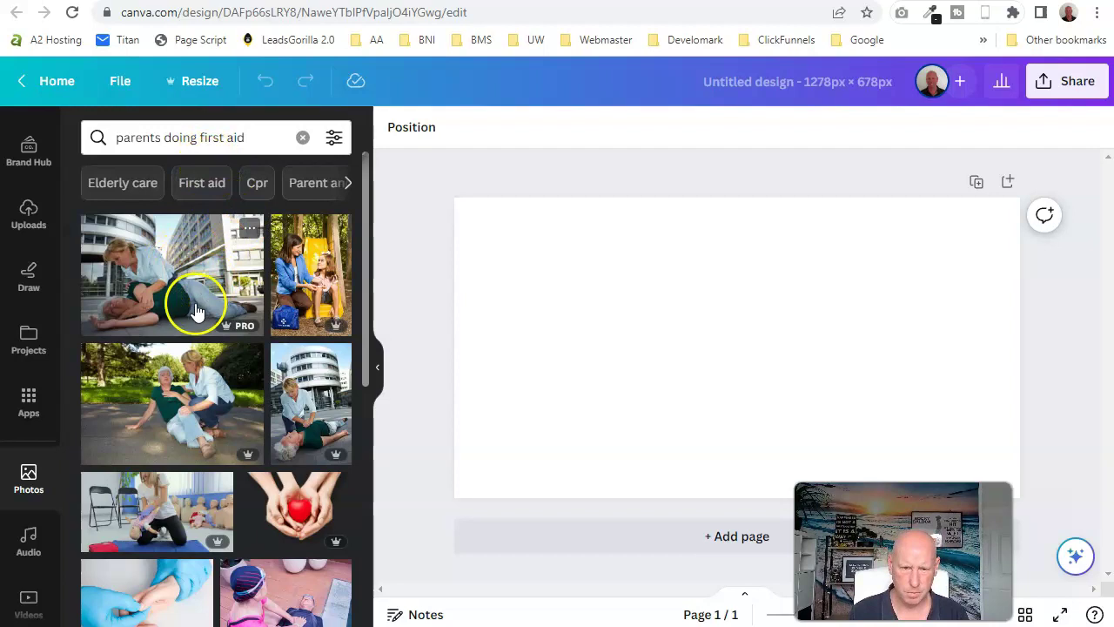
Add the photo of two parents with a baby on the grass as the page background and delete the added CPR photo.
scroll(192, 300, "down", 2)
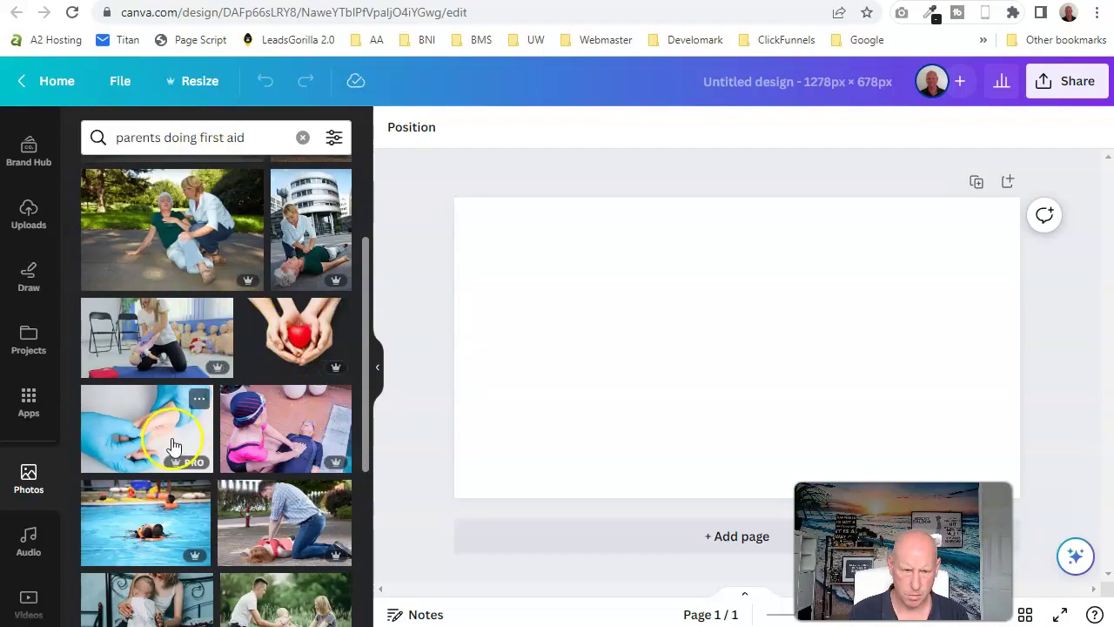
scroll(146, 439, "down", 1)
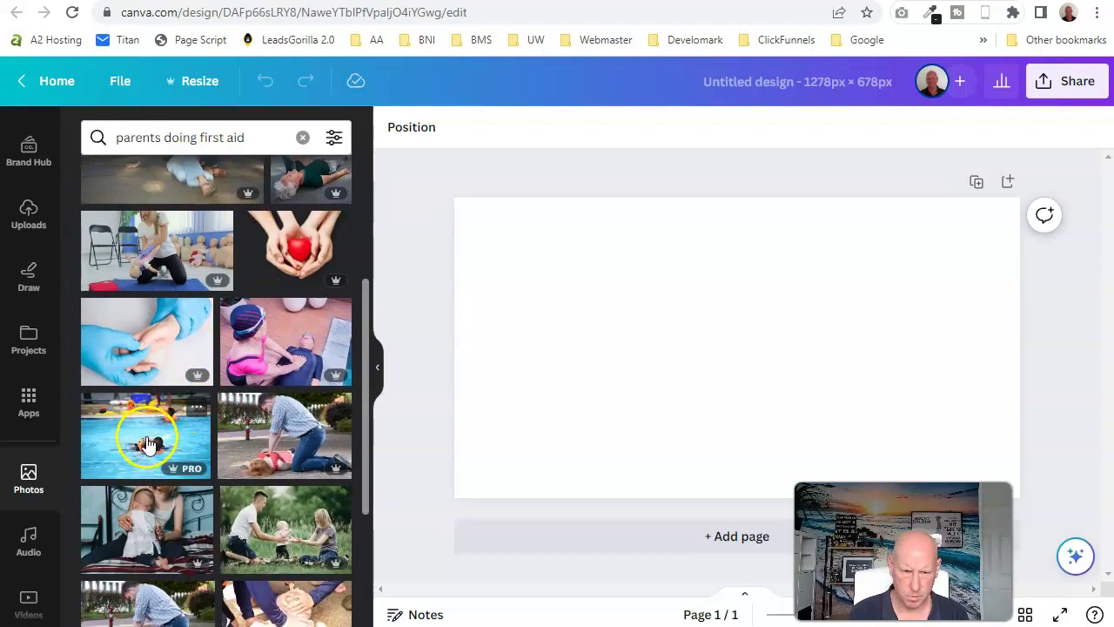
scroll(146, 444, "down", 2)
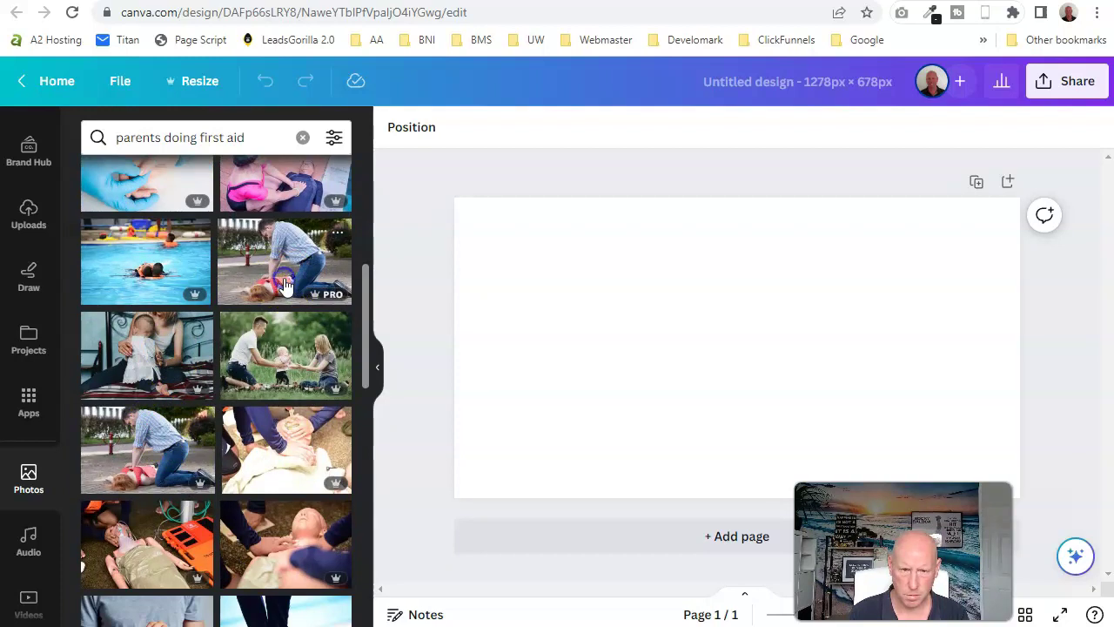
left_click(284, 284)
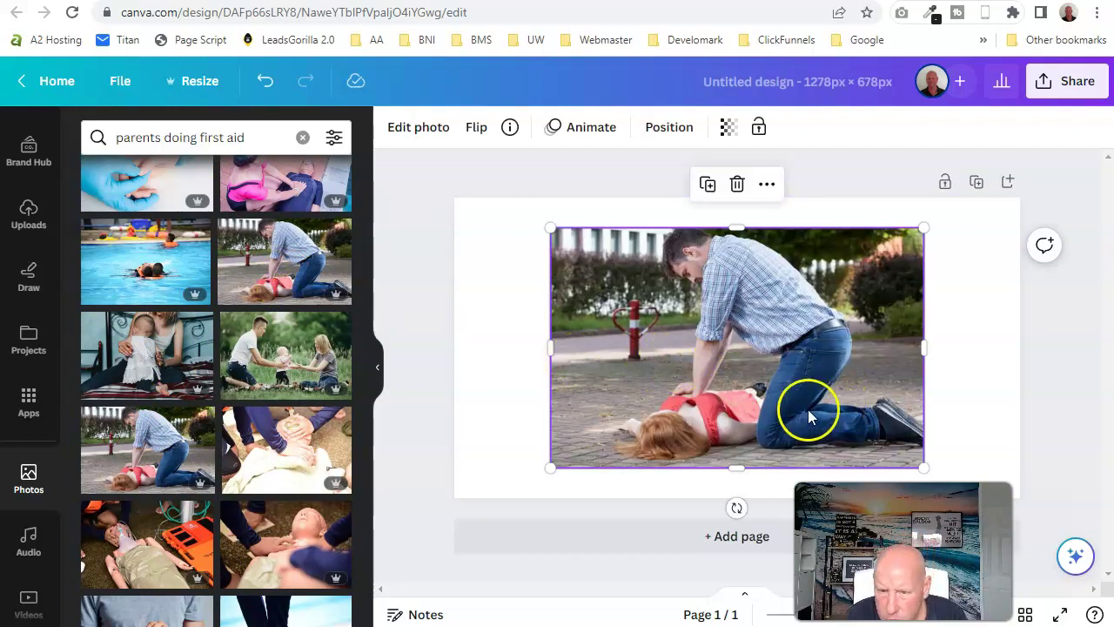
left_click(283, 352)
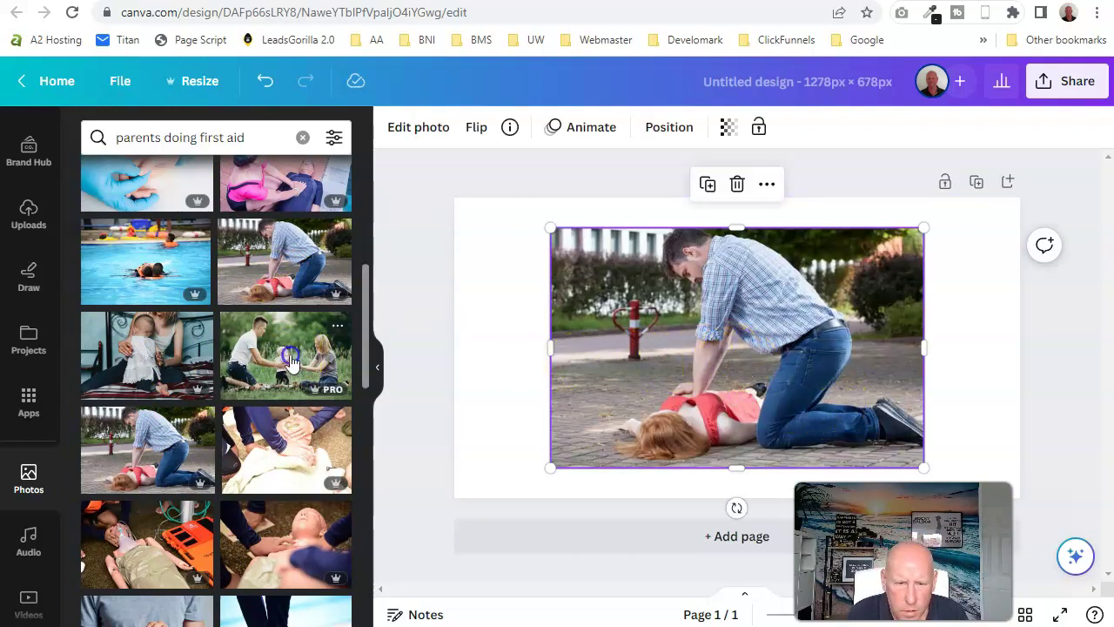
right_click(707, 375)
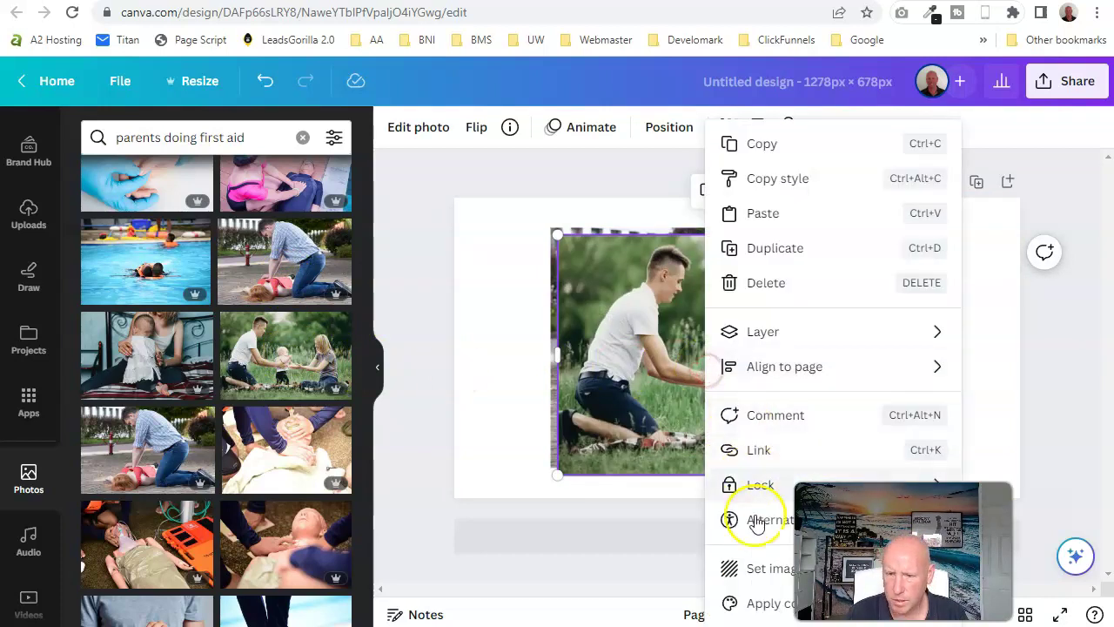
left_click(758, 567)
key("Delete")
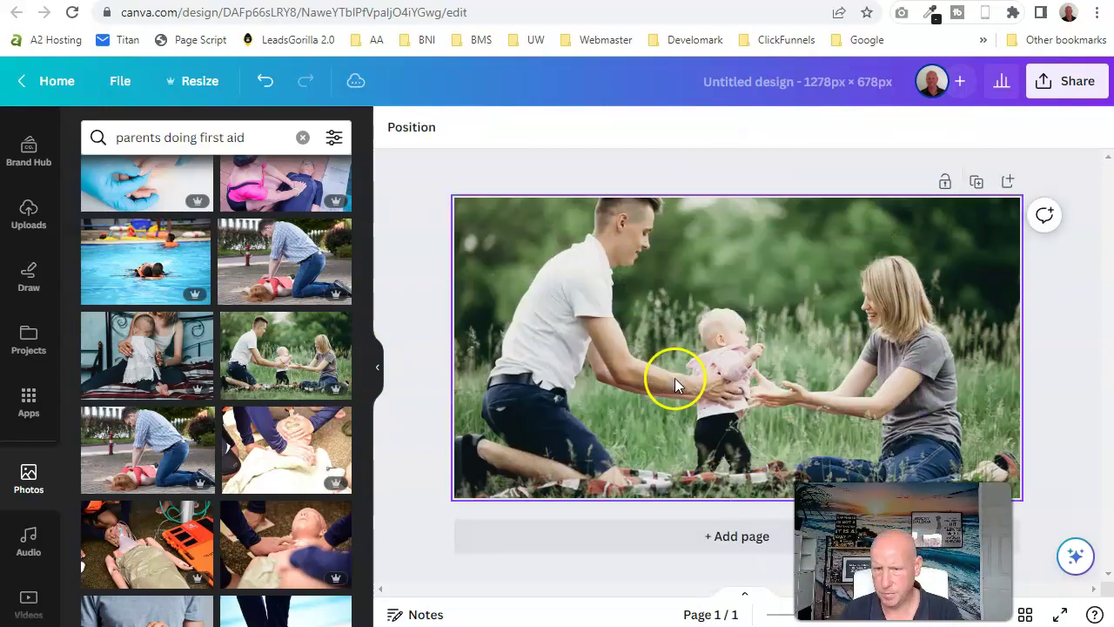
Switch to KoalaWriter and copy the article's title from the start of the generated text.
left_click(275, 9)
scroll(530, 296, "up", 20)
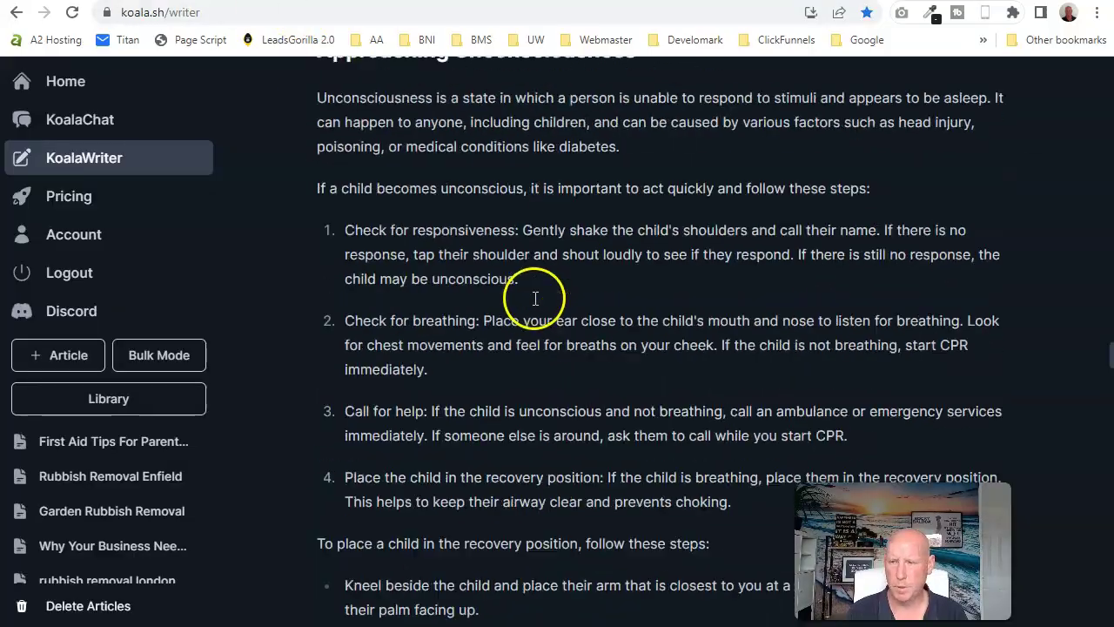
scroll(850, 407, "up", 20)
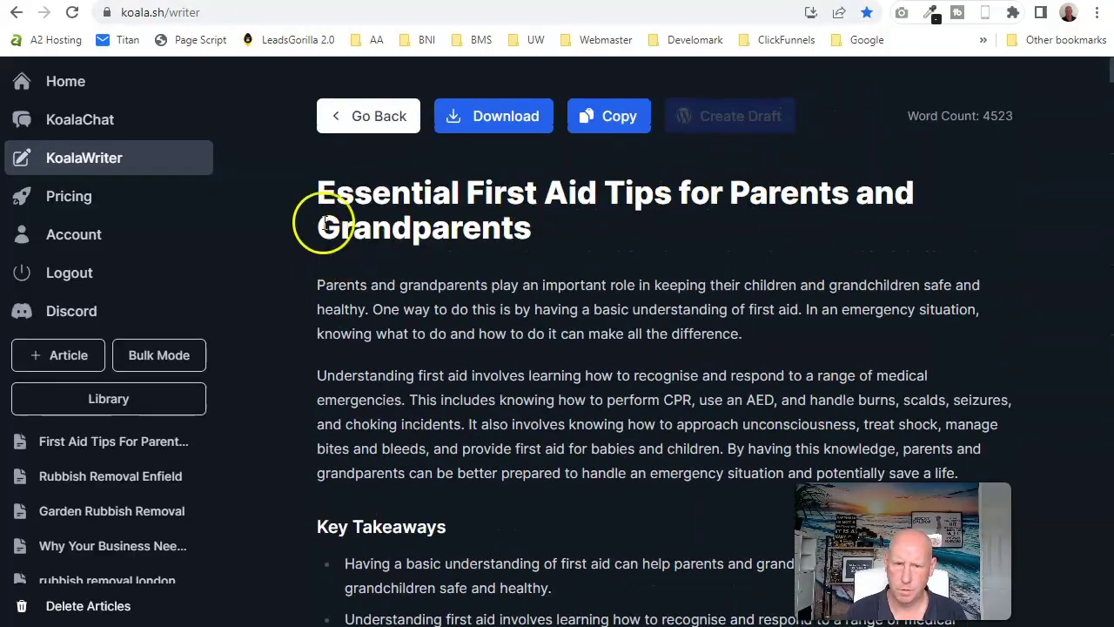
left_click_drag(335, 196, 547, 220)
right_click(503, 221)
left_click(516, 235)
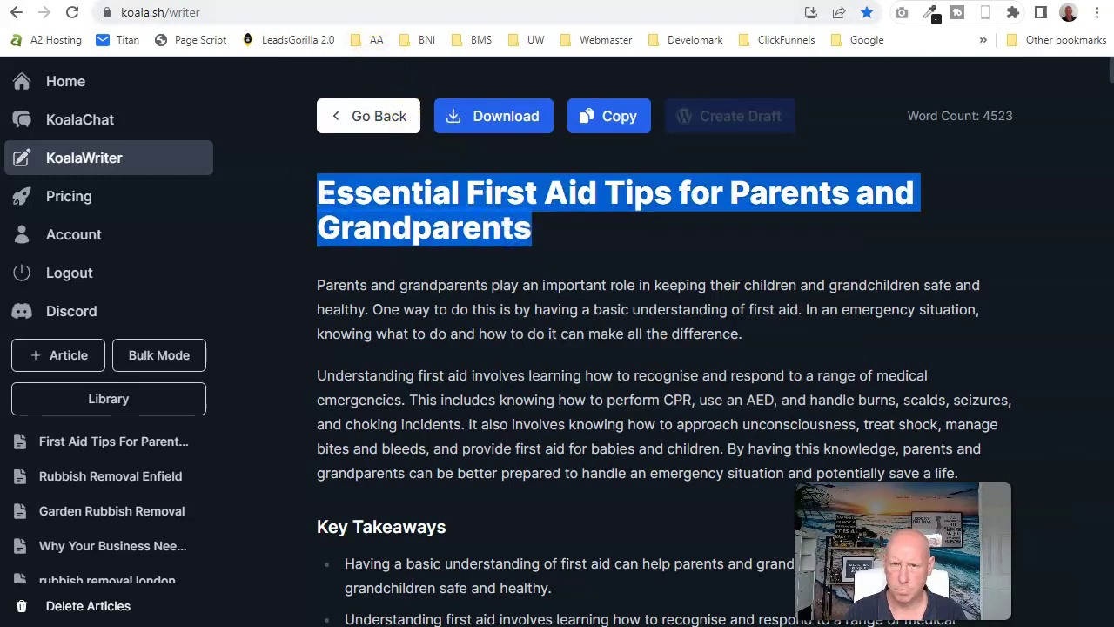
Return to Canva and name the design "Essential First Aid Tips for Parents and Grandparents".
key("ctrl+Tab")
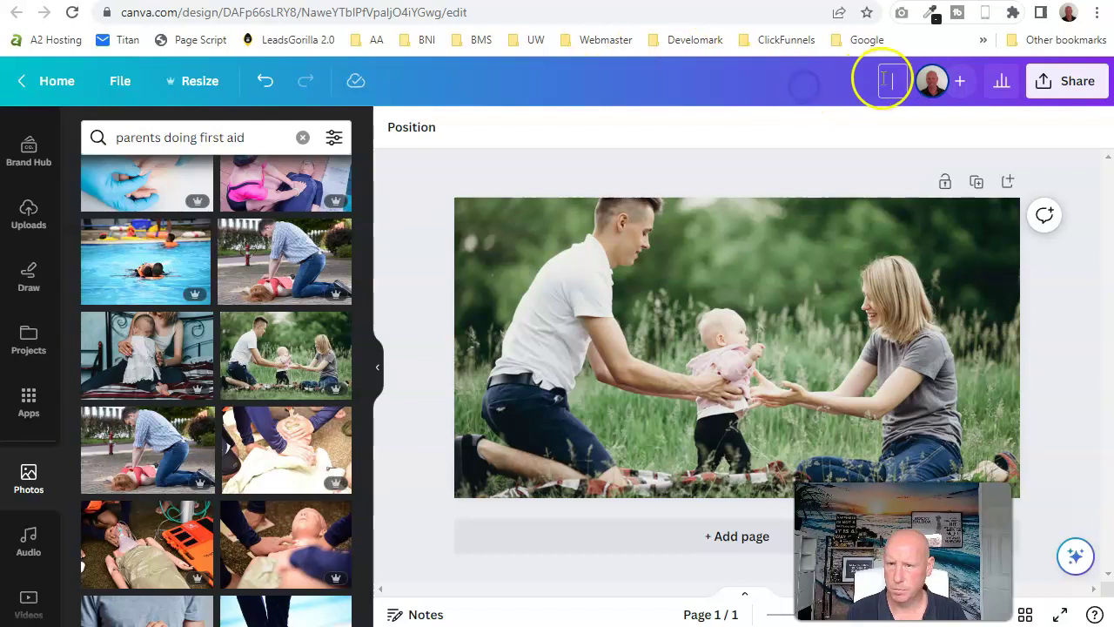
right_click(886, 80)
left_click(942, 214)
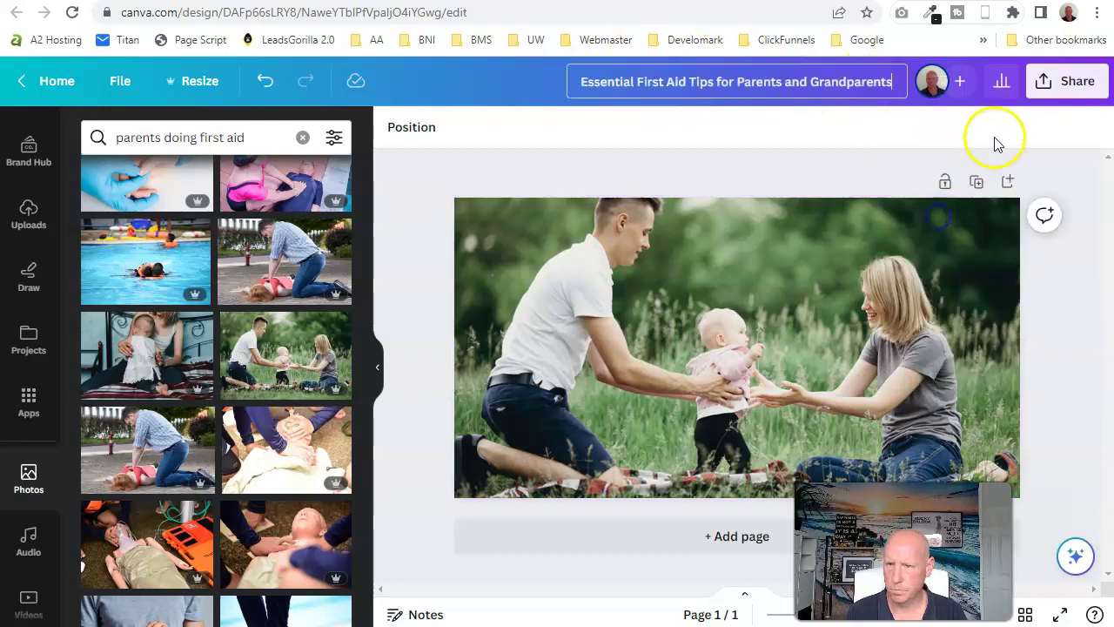
Download the design as a JPG at size 1 and quality 80.
left_click(1056, 84)
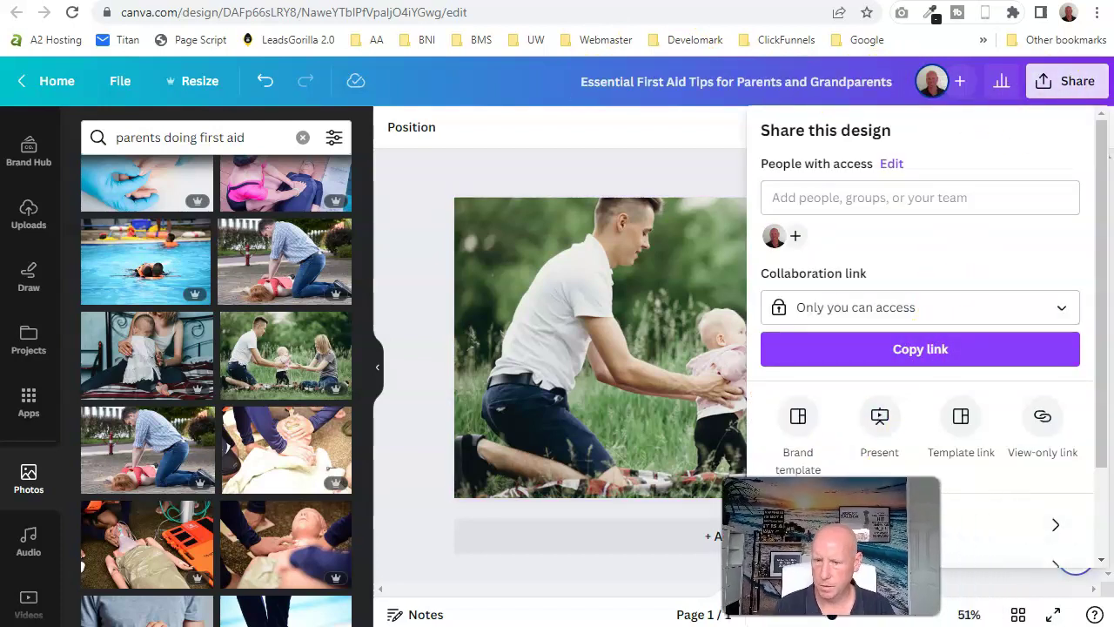
left_click(820, 525)
left_click(850, 214)
left_click(840, 255)
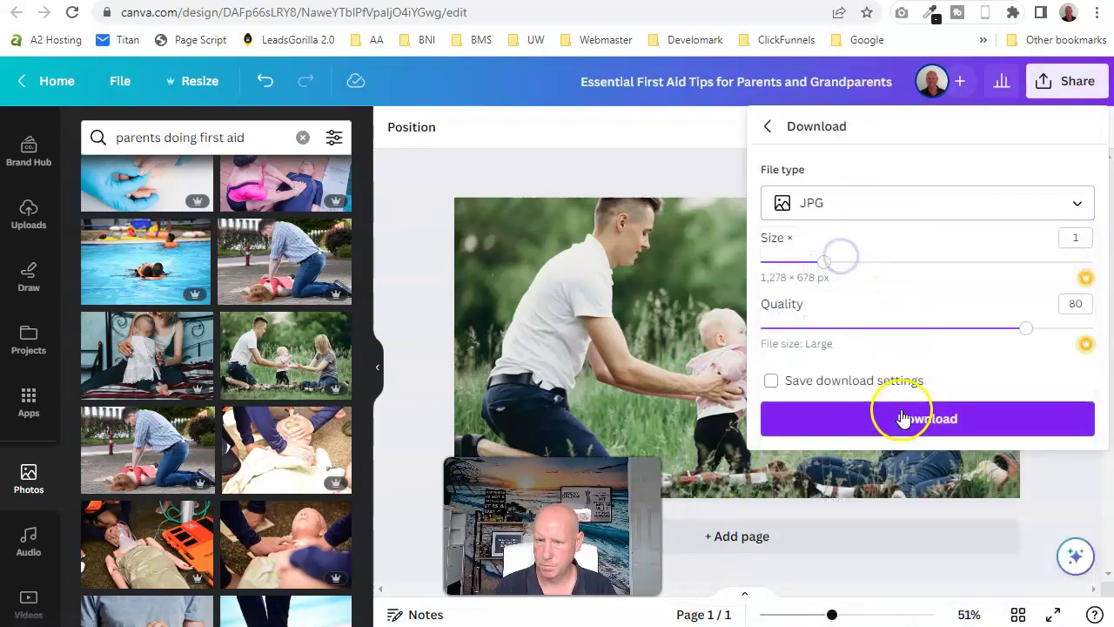
left_click(904, 418)
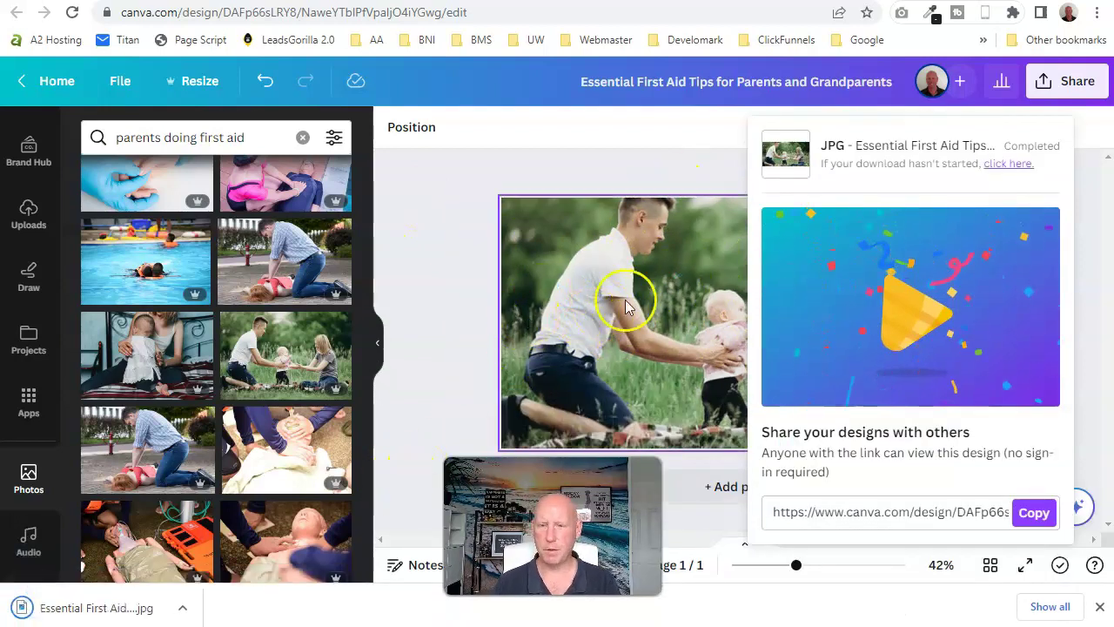
Open TinyPNG, compress the "Essential First Aid Tips for Parents and Grandparents" image from Downloads, and download the compressed file.
left_click(984, 39)
left_click(958, 65)
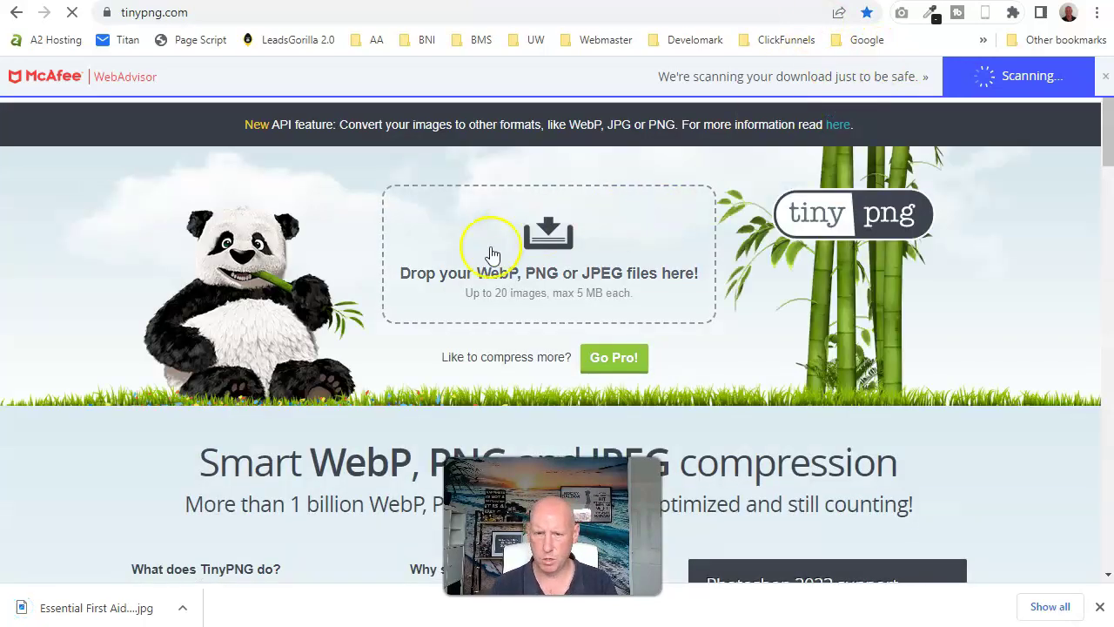
left_click(517, 256)
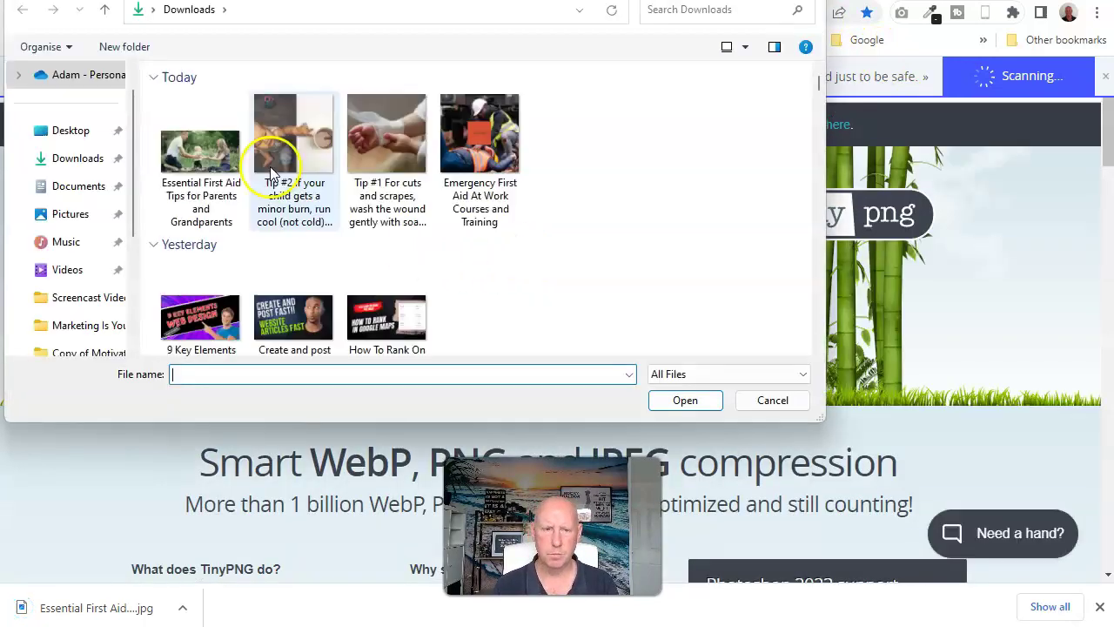
left_click(208, 163)
double_click(208, 162)
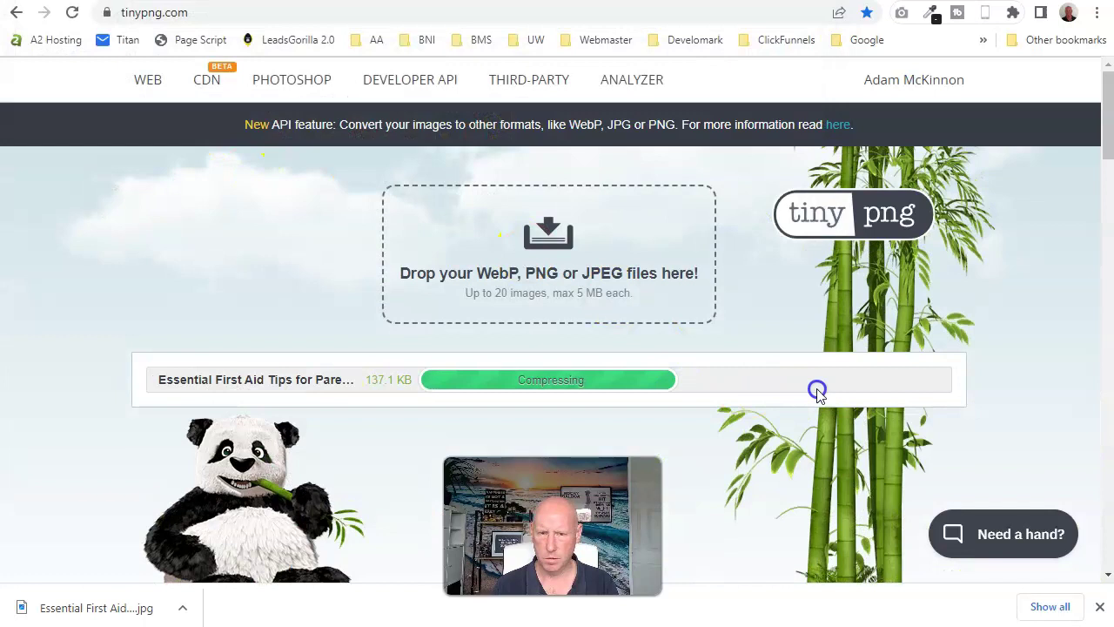
left_click(857, 383)
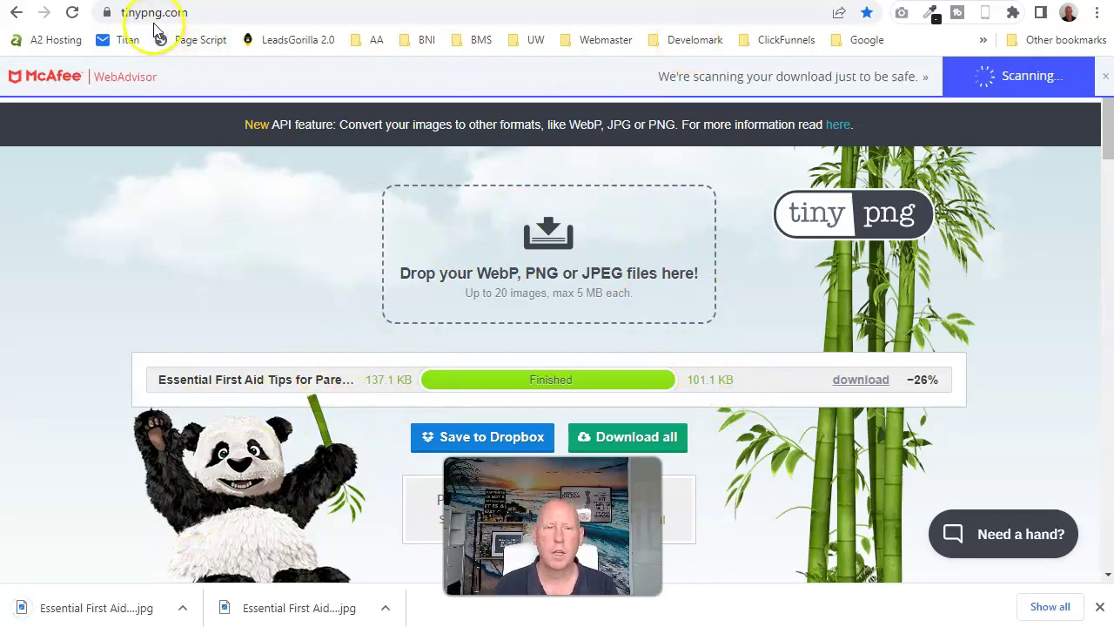
Open firstaidsafetytraining.com/wp-admin in a new tab and log in to WordPress with the prefilled credentials.
key("ctrl+t")
type("firstai")
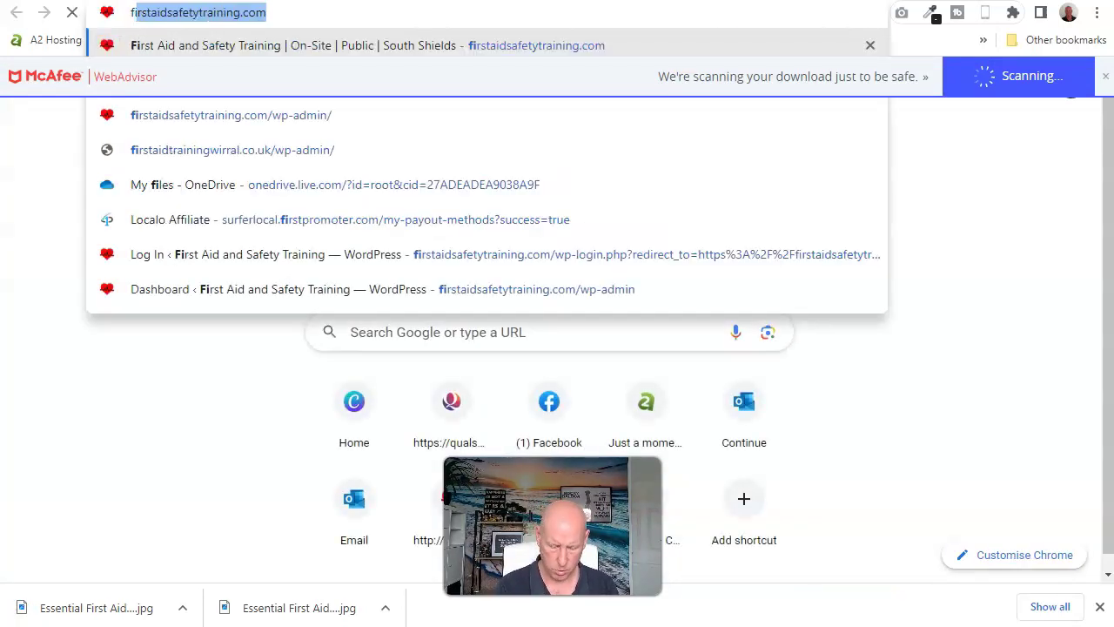
type("d")
key("End")
type("/wp-admin")
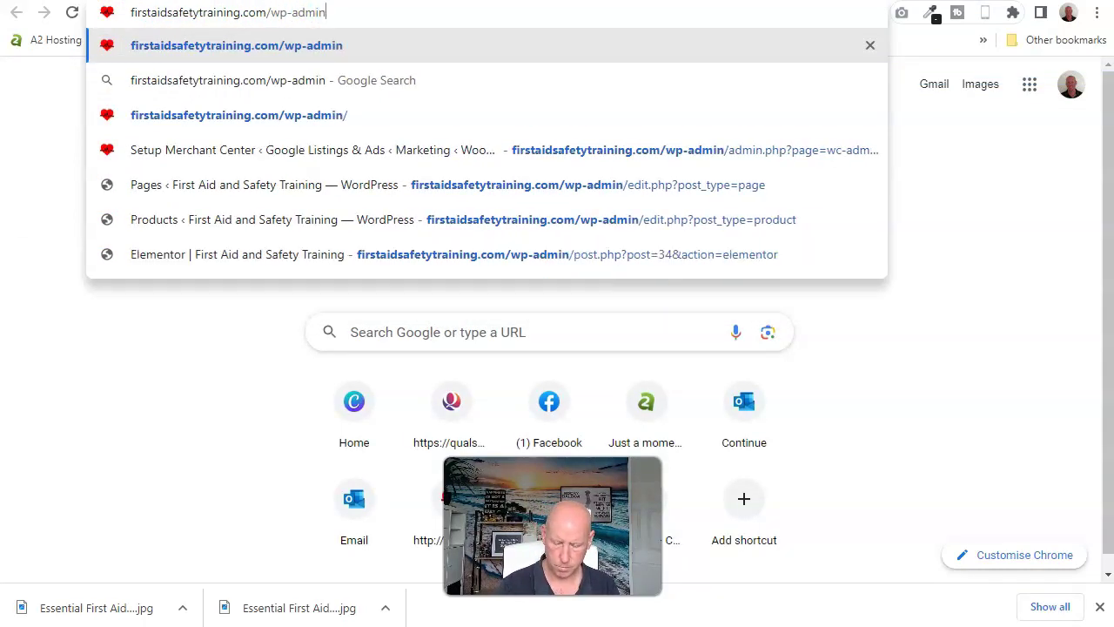
key("Return")
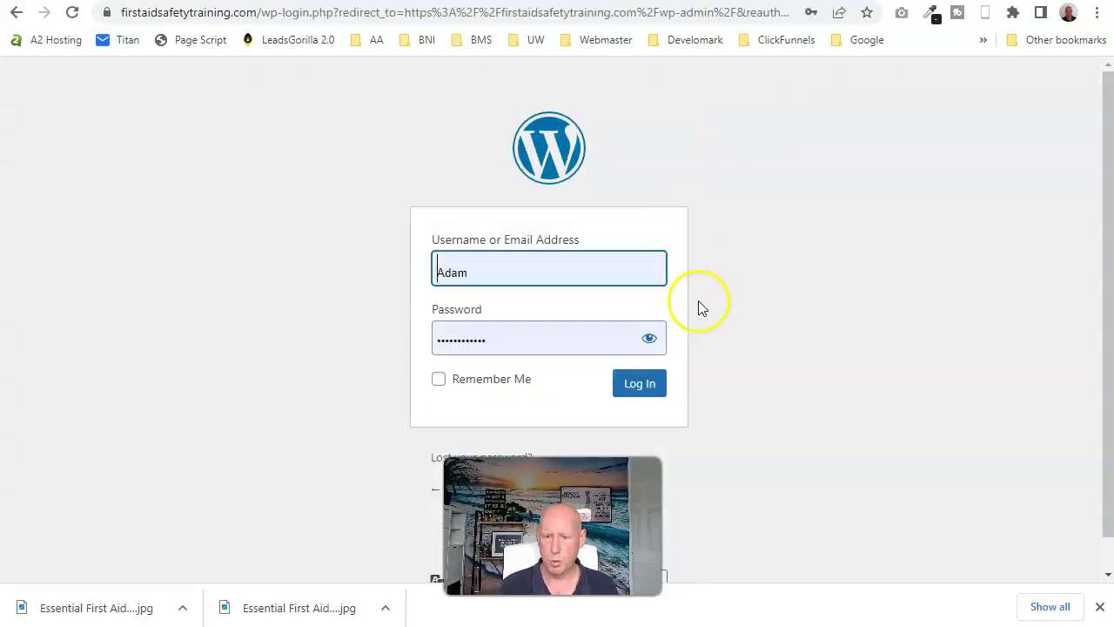
left_click(643, 385)
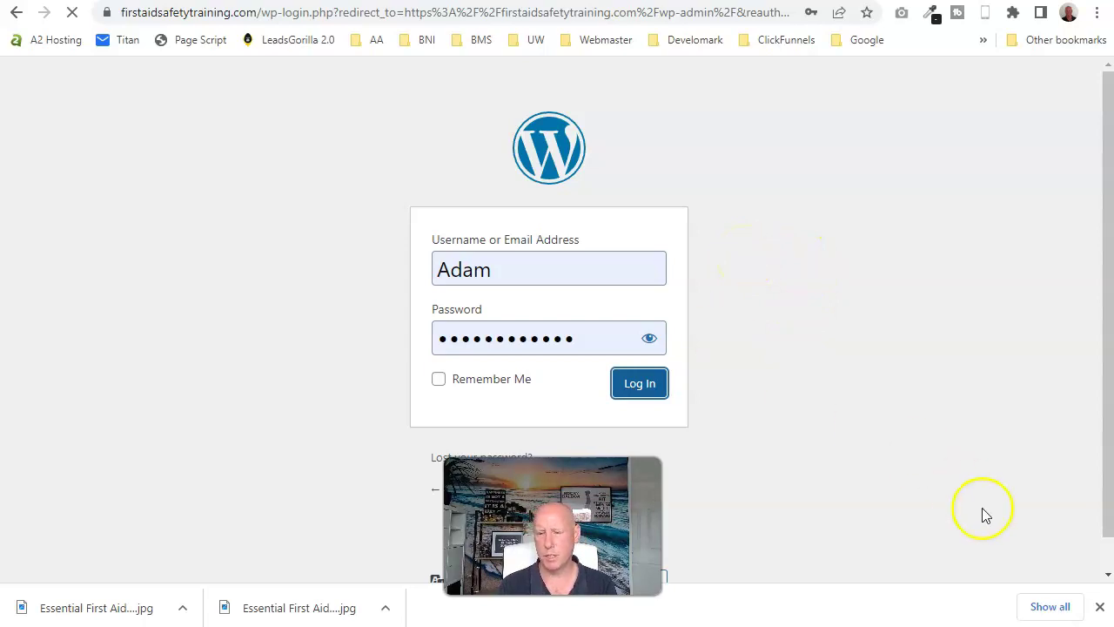
left_click(1100, 606)
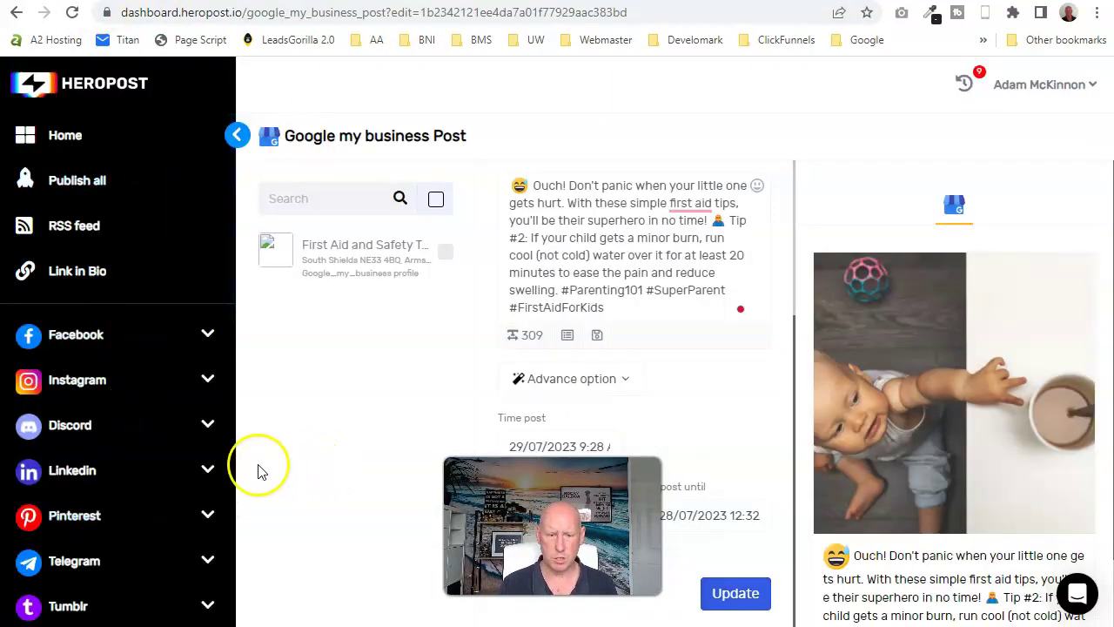
scroll(174, 447, "down", 7)
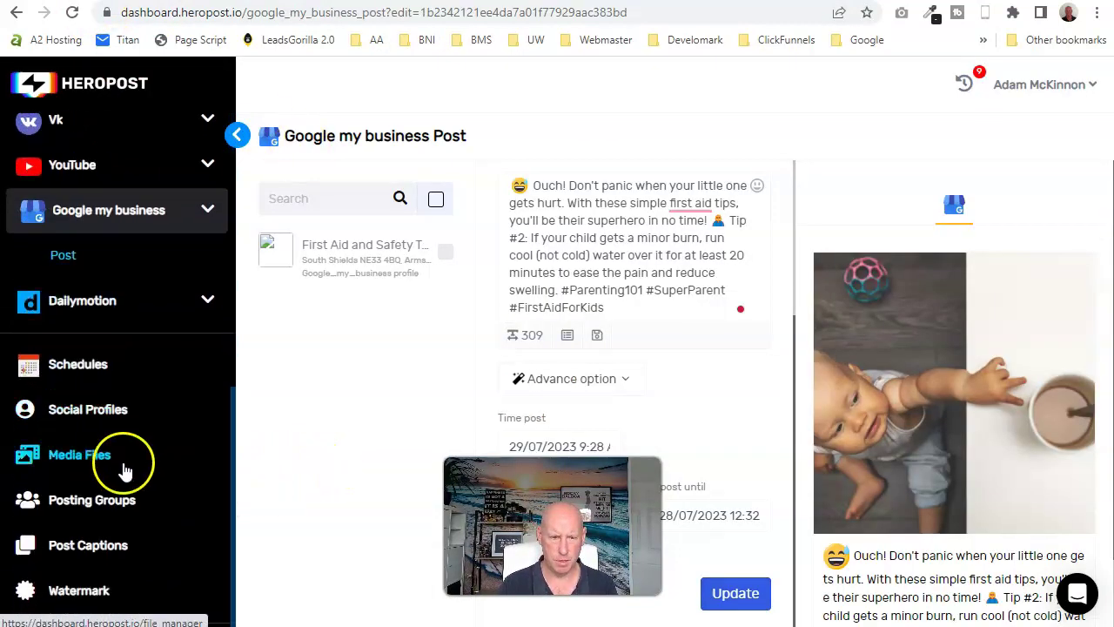
scroll(113, 357, "up", 4)
scroll(106, 486, "up", 3)
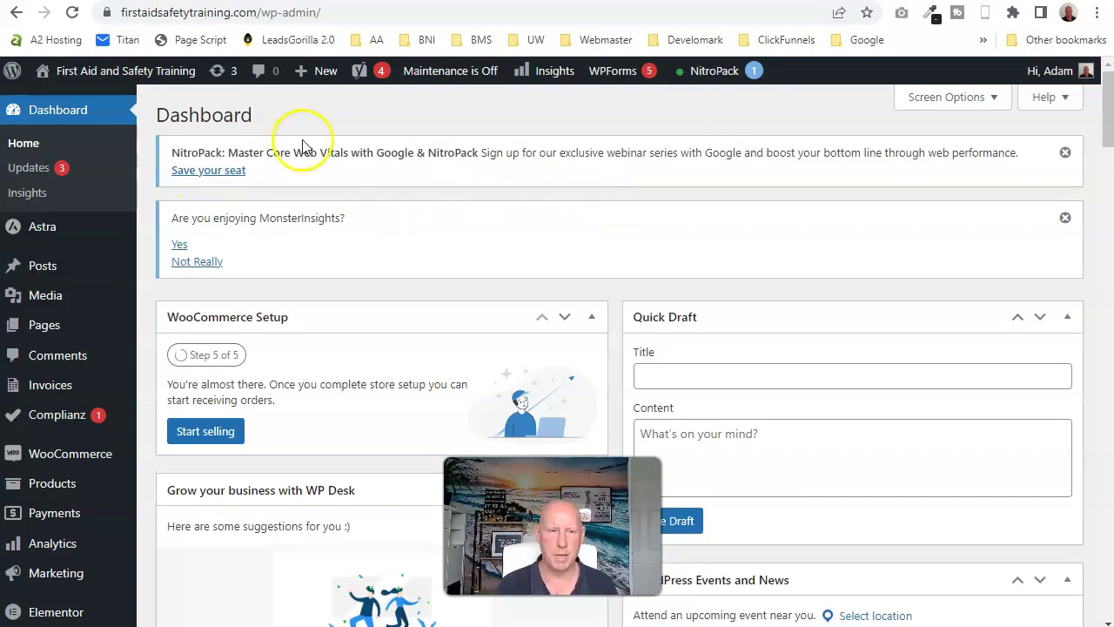
Create a new WordPress post and paste "Essential First Aid Tips for Parents and Grandparents" as its title.
left_click(43, 267)
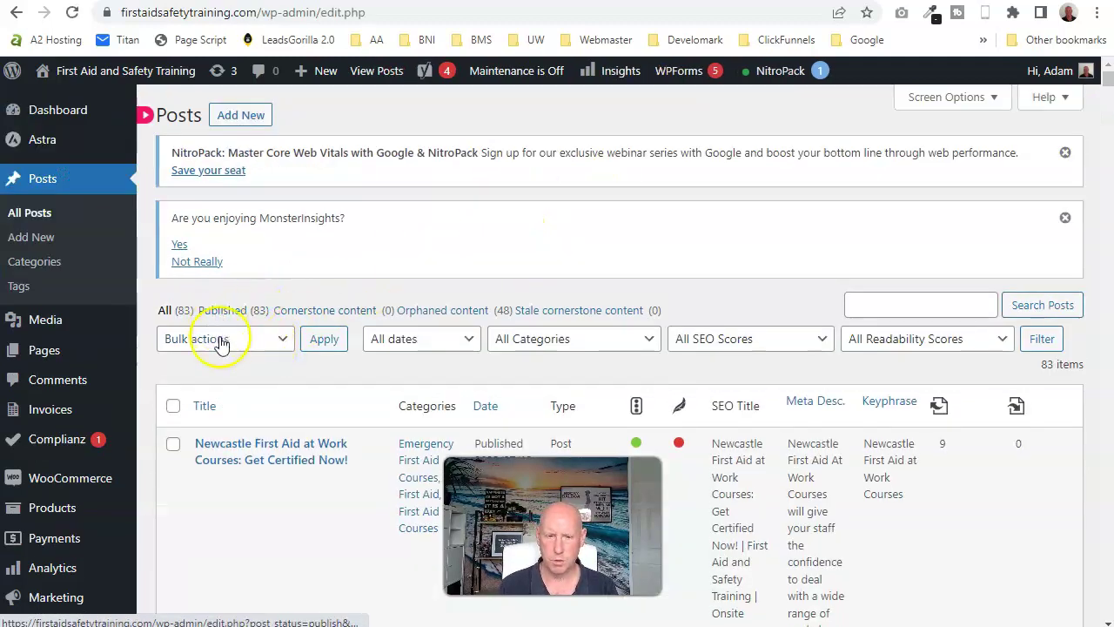
left_click(237, 115)
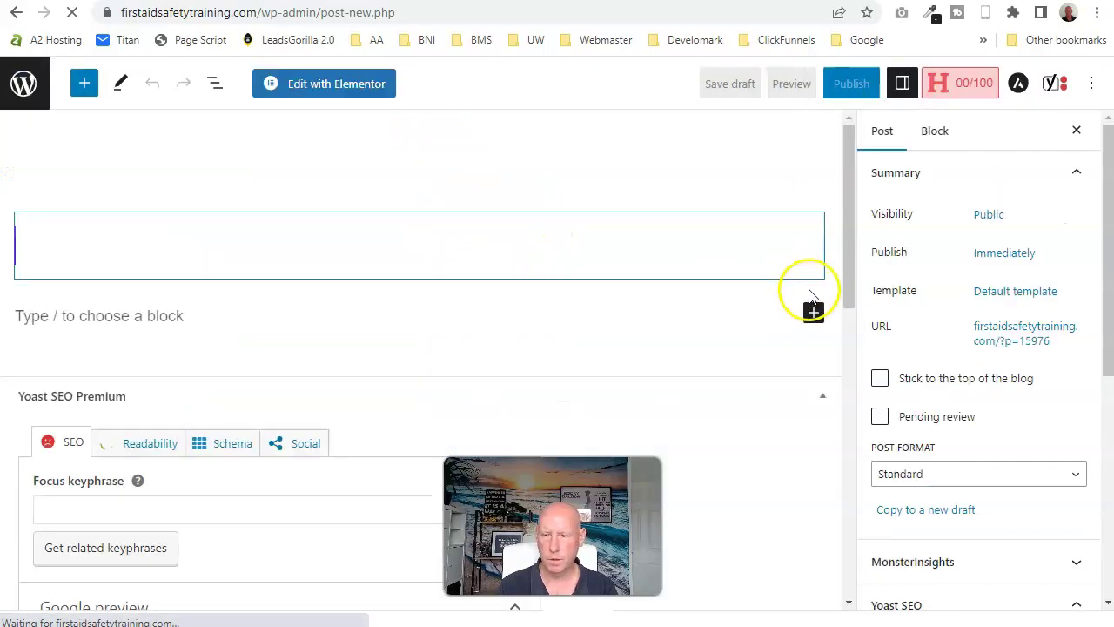
scroll(930, 286, "down", 2)
scroll(927, 291, "up", 1)
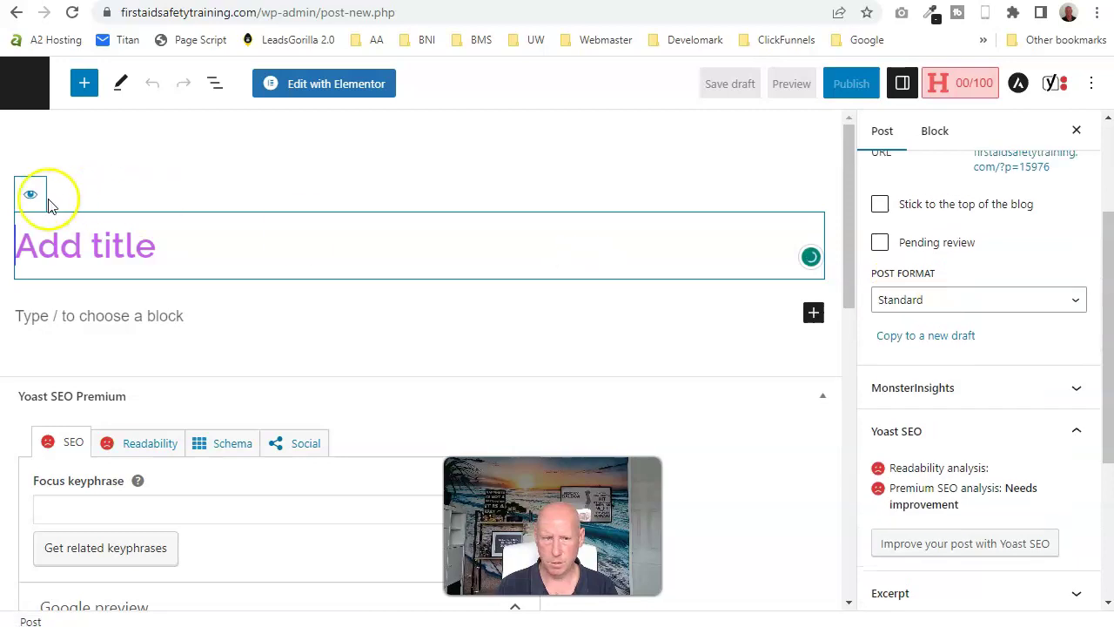
right_click(43, 233)
left_click(92, 373)
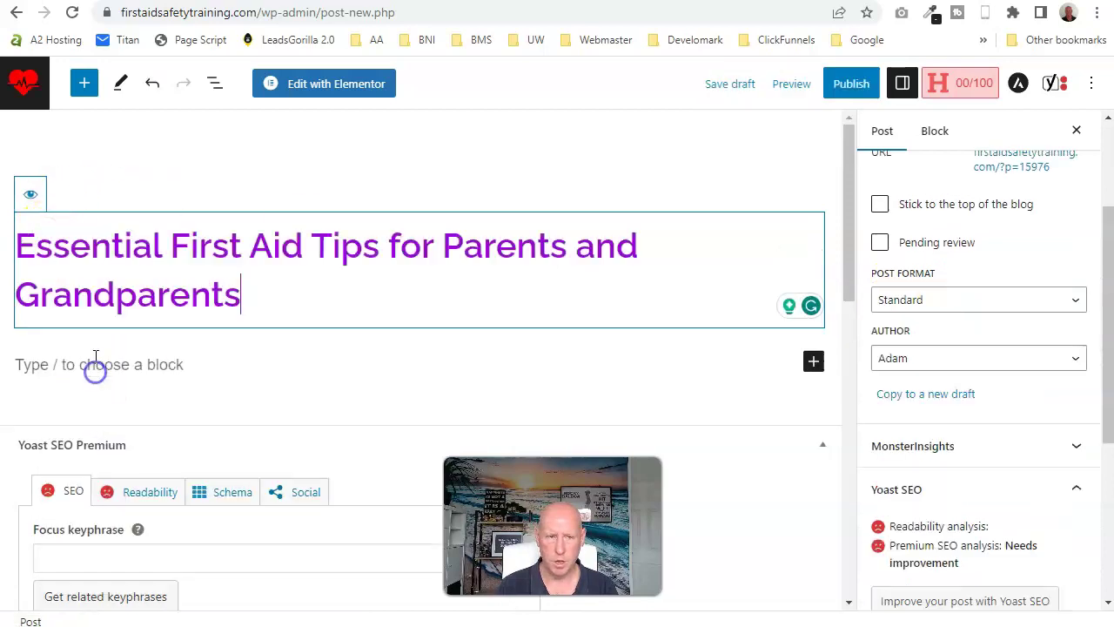
Upload the compressed image "Essential First Aid Tips for Parents and Grandparents (1)" from Downloads through the post's featured image picker.
scroll(1007, 410, "down", 5)
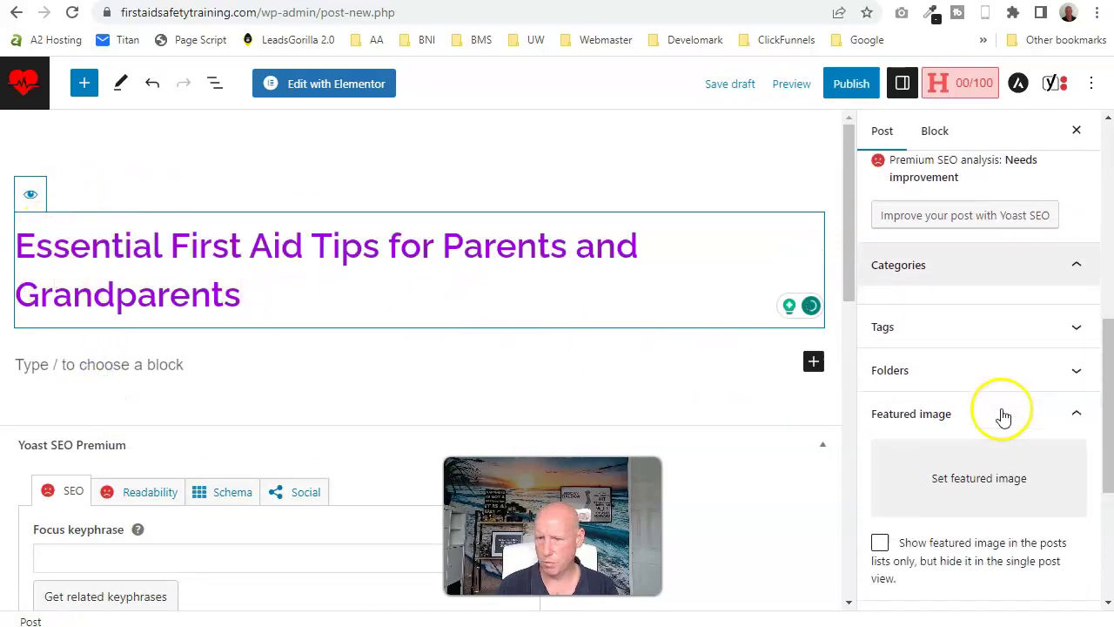
scroll(977, 461, "down", 1)
left_click(990, 493)
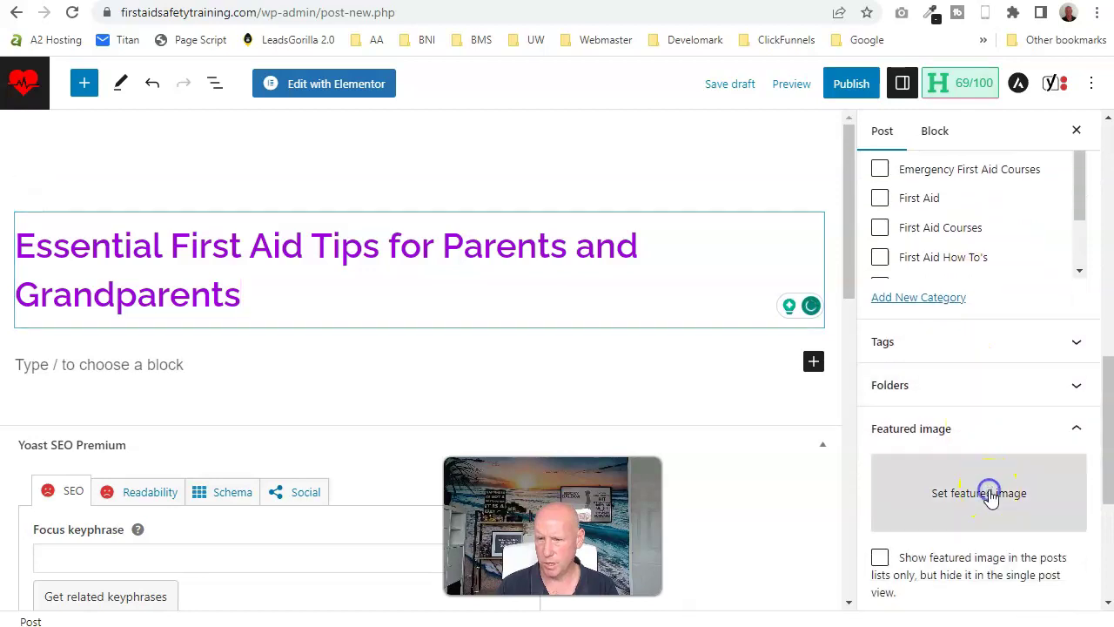
left_click(61, 143)
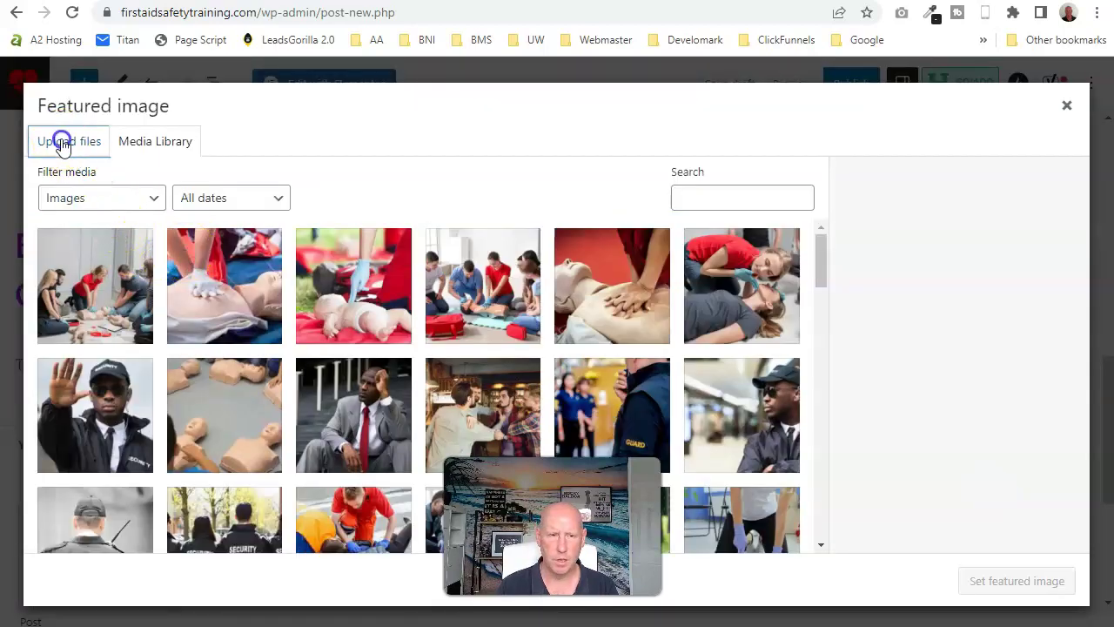
left_click(539, 367)
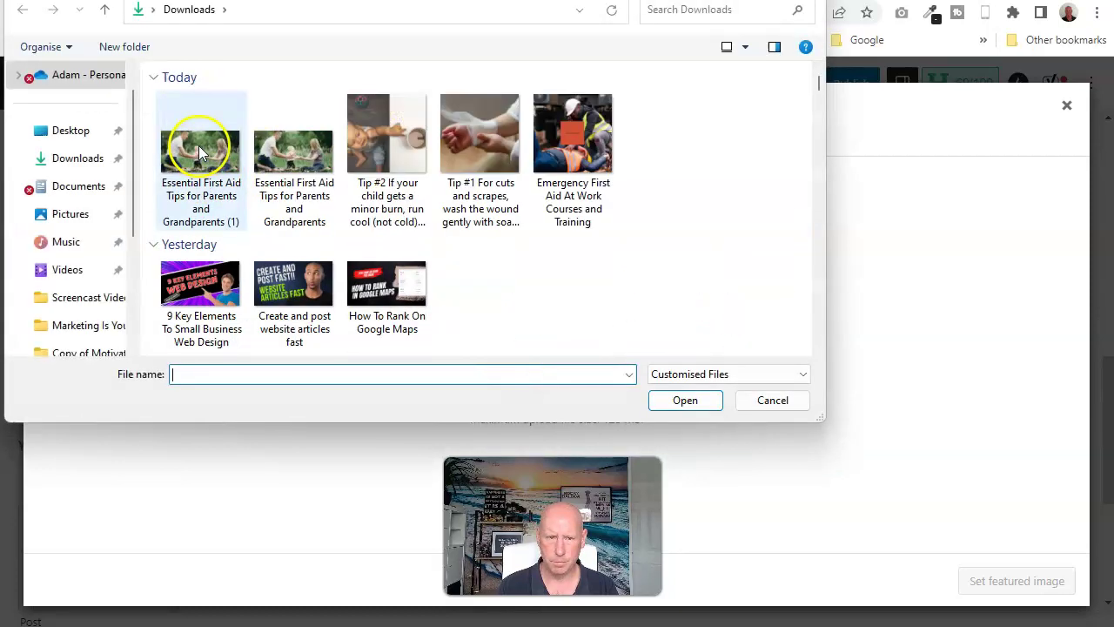
left_click(288, 143)
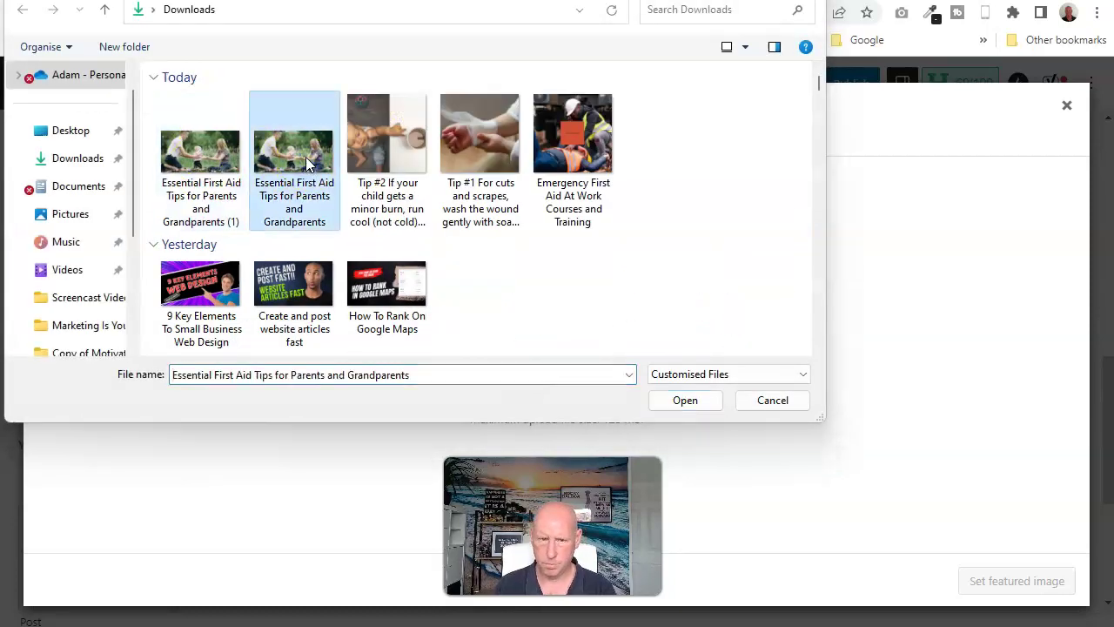
double_click(233, 223)
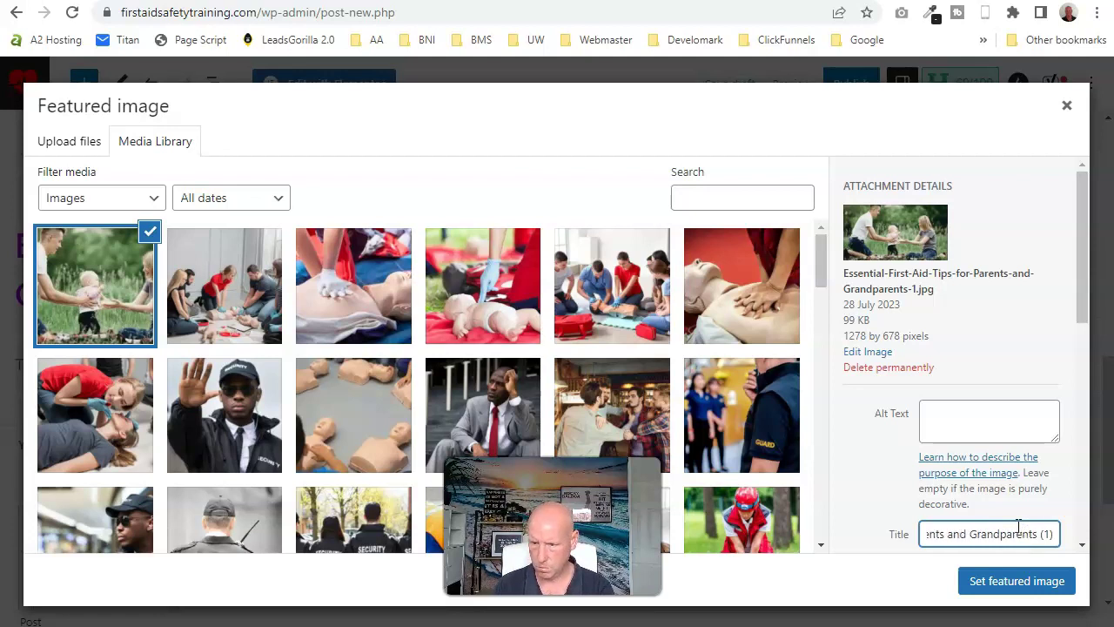
Remove "(1)" from the image title, paste "Essential First Aid Tips for Parents and Grandparents" as alt text and description, and set the featured image.
key("BackSpace")
key("BackSpace")
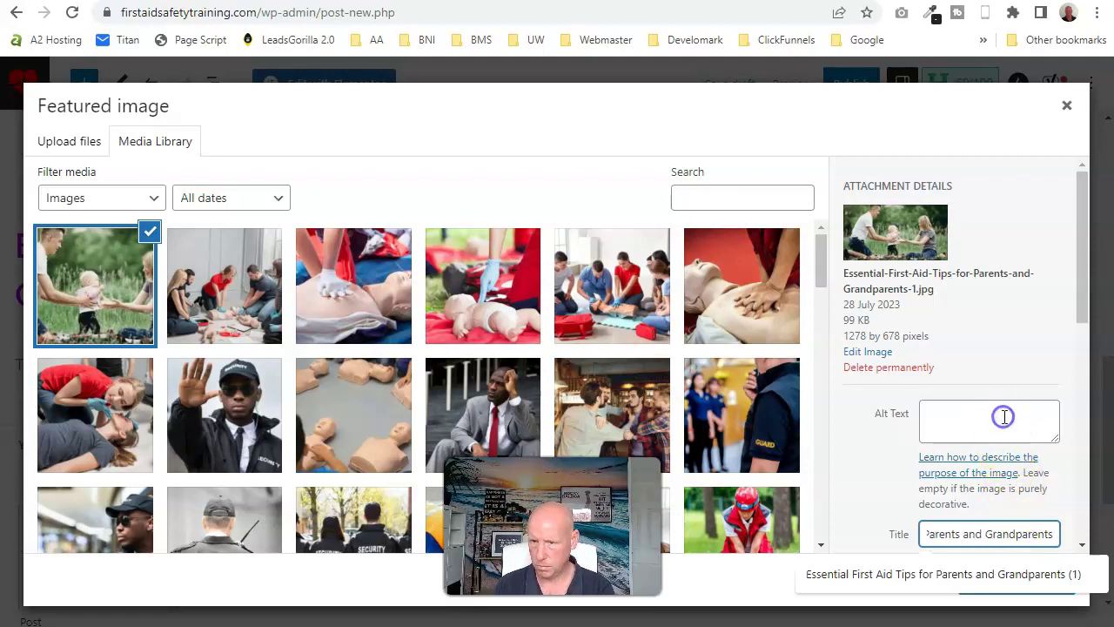
right_click(1004, 417)
left_click(1049, 241)
scroll(1001, 348, "down", 3)
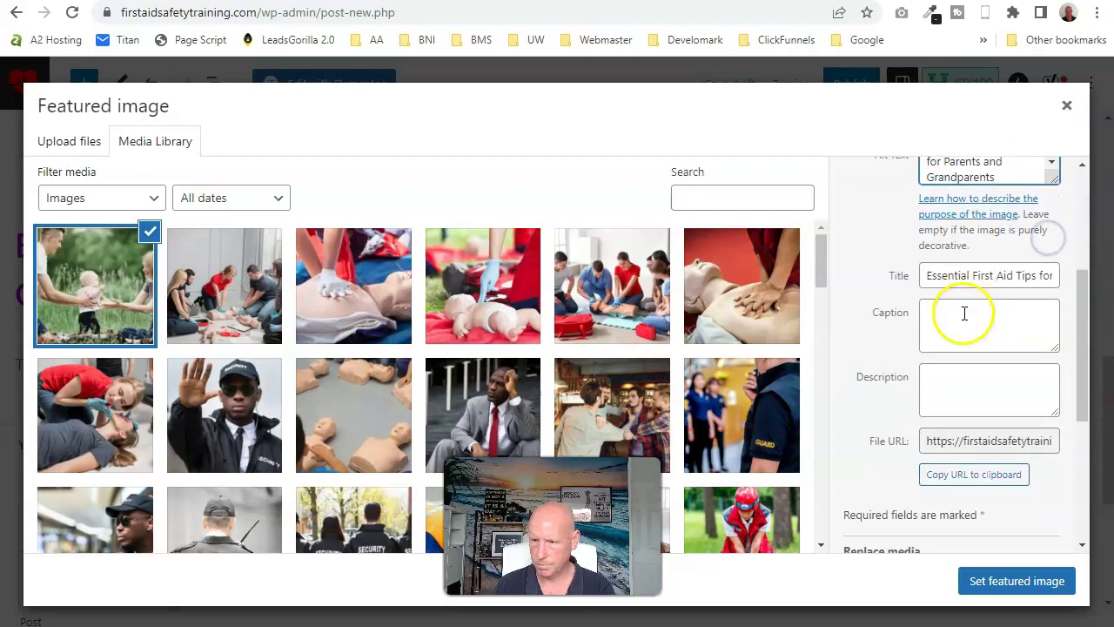
right_click(995, 385)
left_click(985, 528)
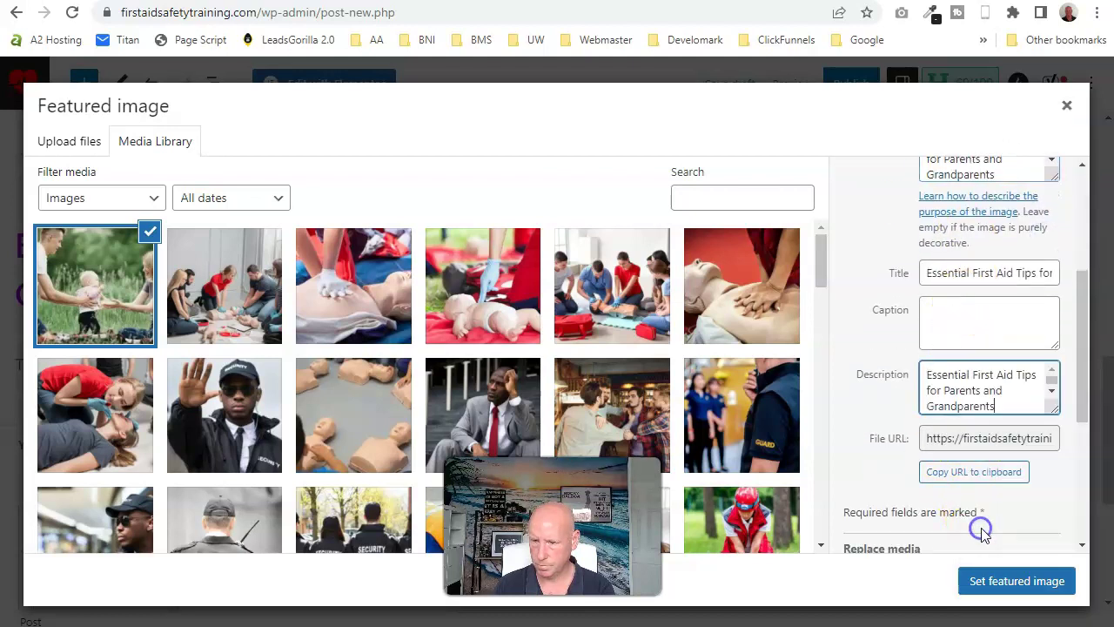
left_click(1009, 578)
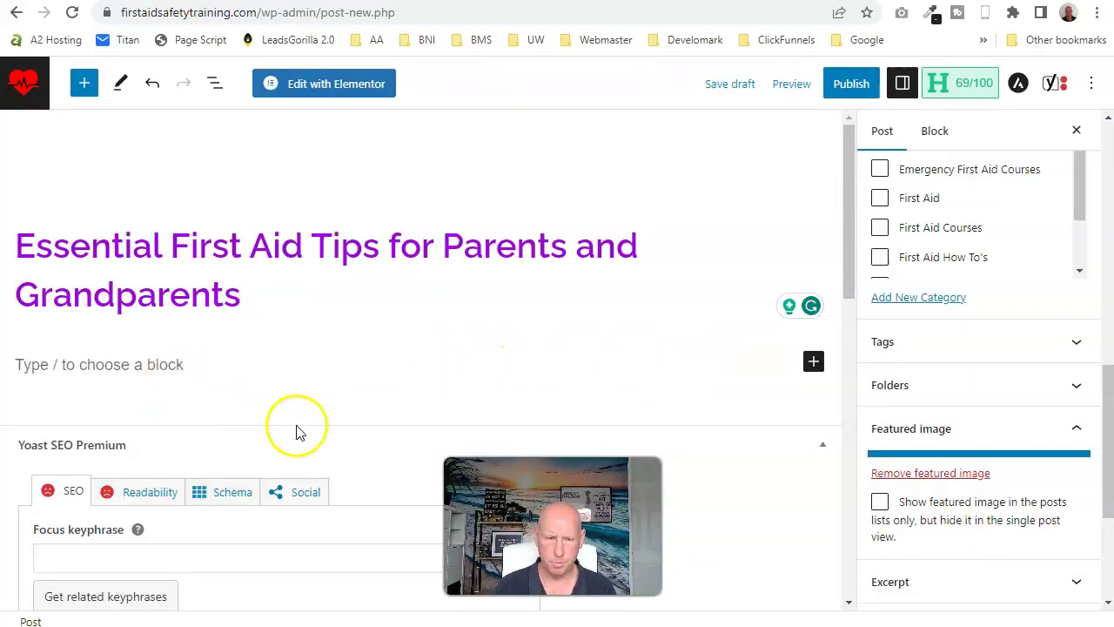
Paste the article title as the Yoast focus keyphrase and trim it to "First Aid Tips for Parents".
scroll(296, 433, "down", 2)
left_click(219, 386)
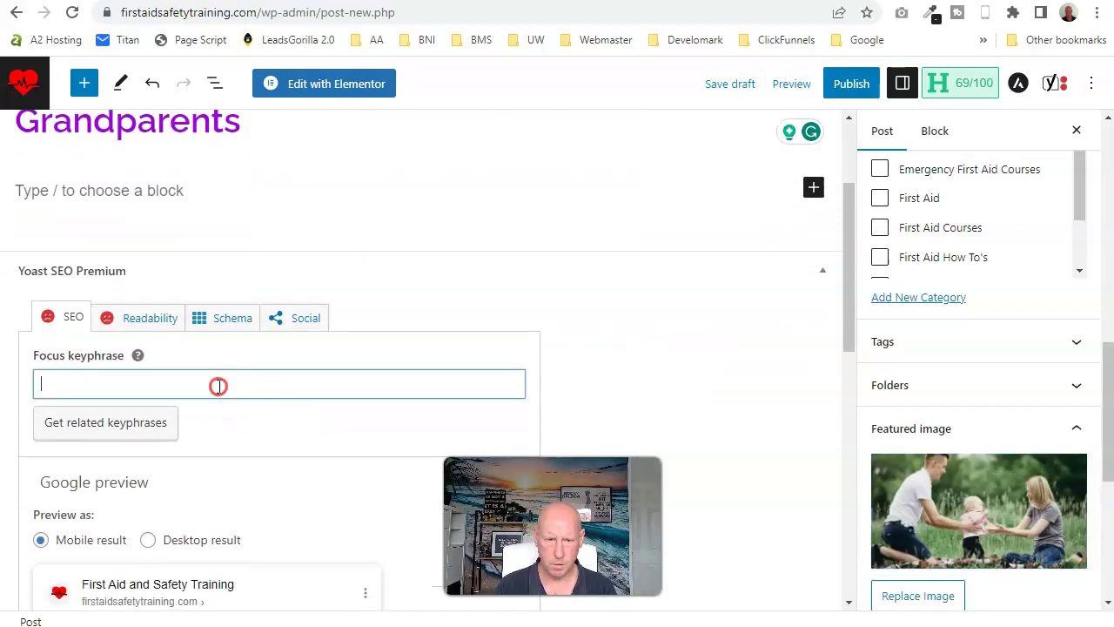
right_click(219, 385)
left_click(281, 525)
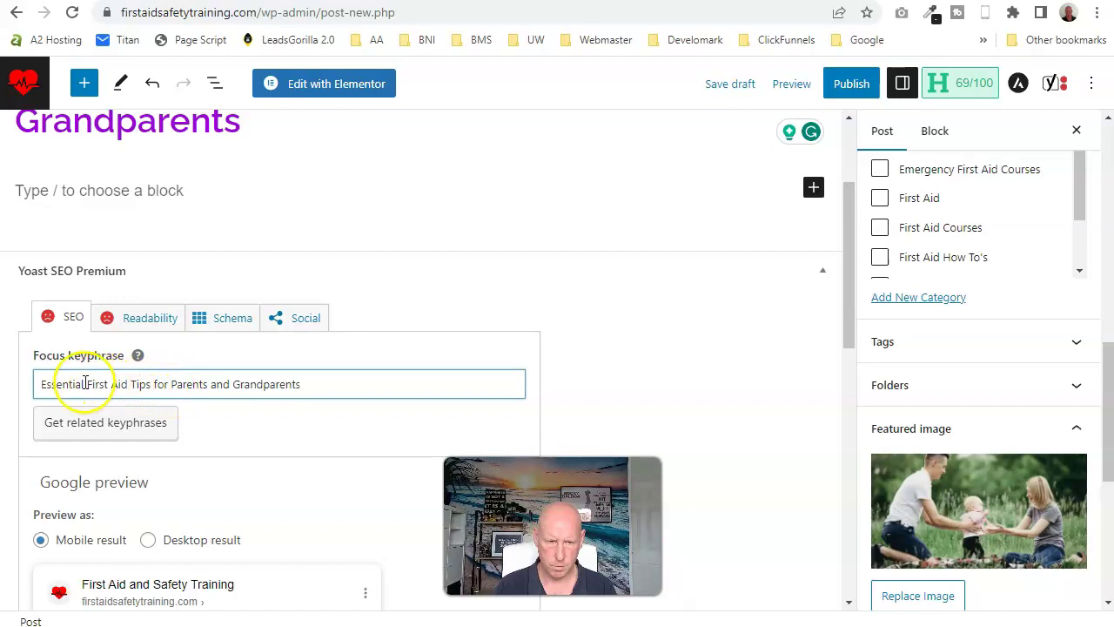
key("BackSpace")
key("BackSpace")
key("BackSpace")
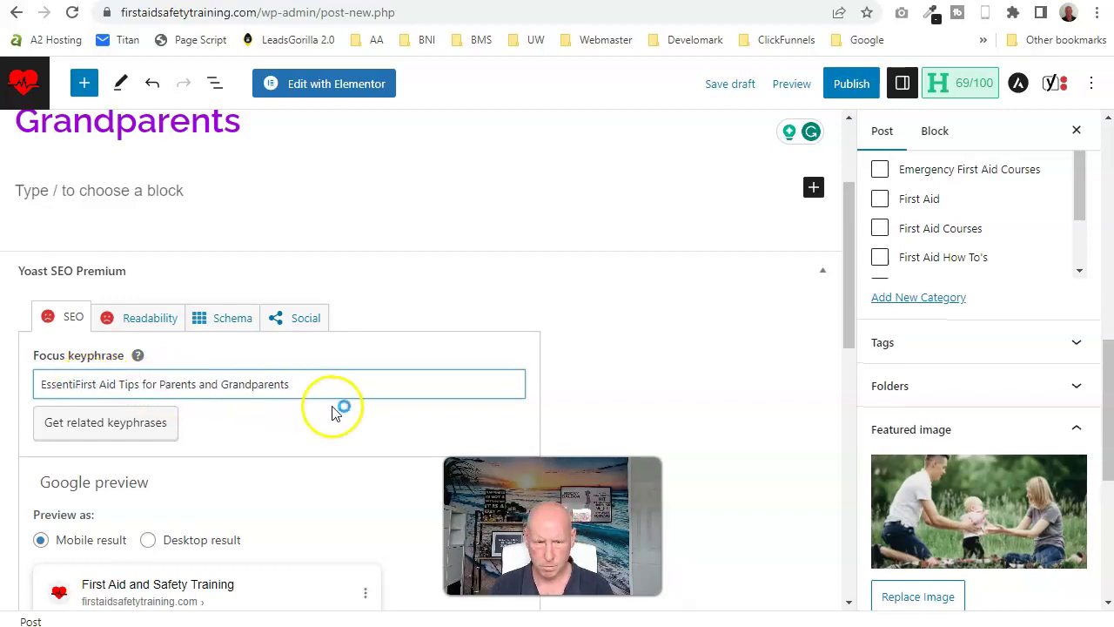
key("BackSpace")
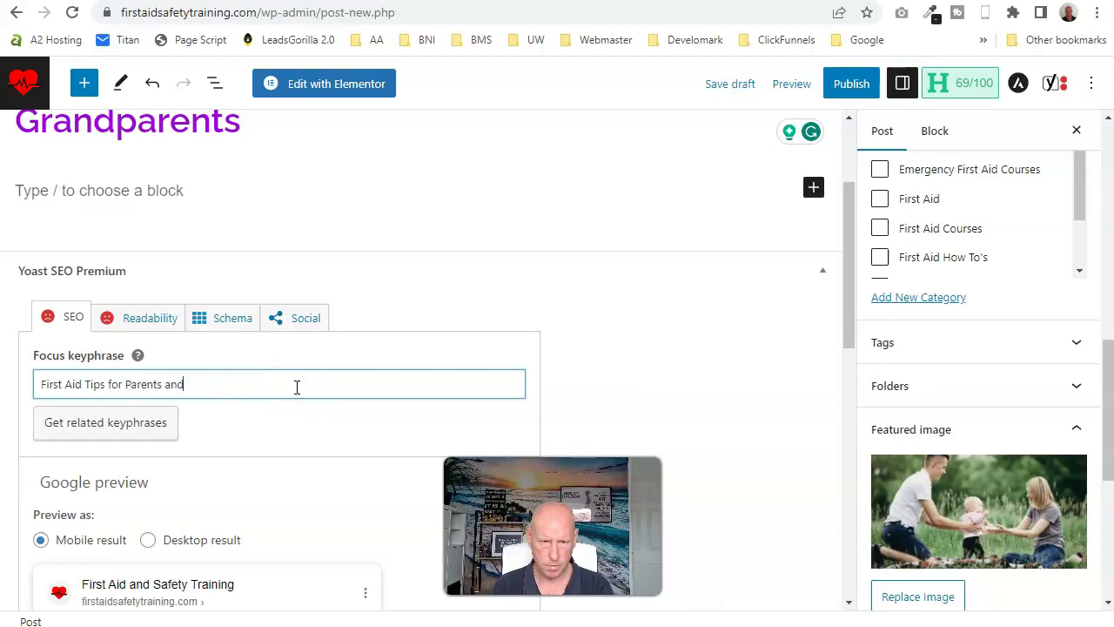
Switch to the KoalaWriter article and copy the introduction's sentence beginning "In an emergency situation, knowing what to do".
scroll(363, 450, "down", 4)
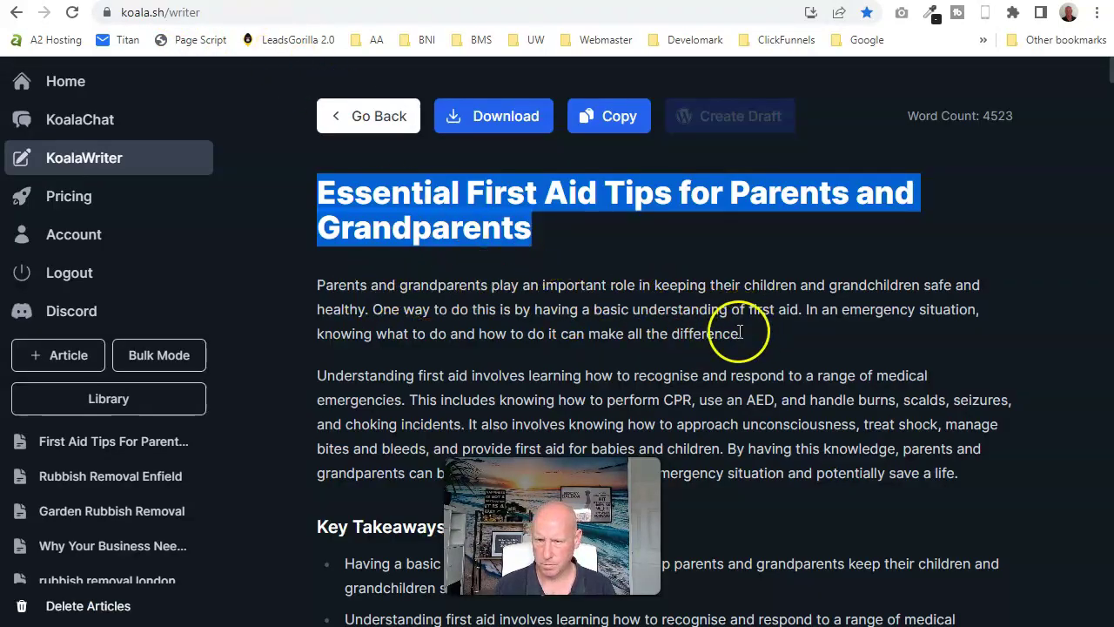
left_click_drag(761, 333, 804, 310)
right_click(810, 311)
left_click(849, 329)
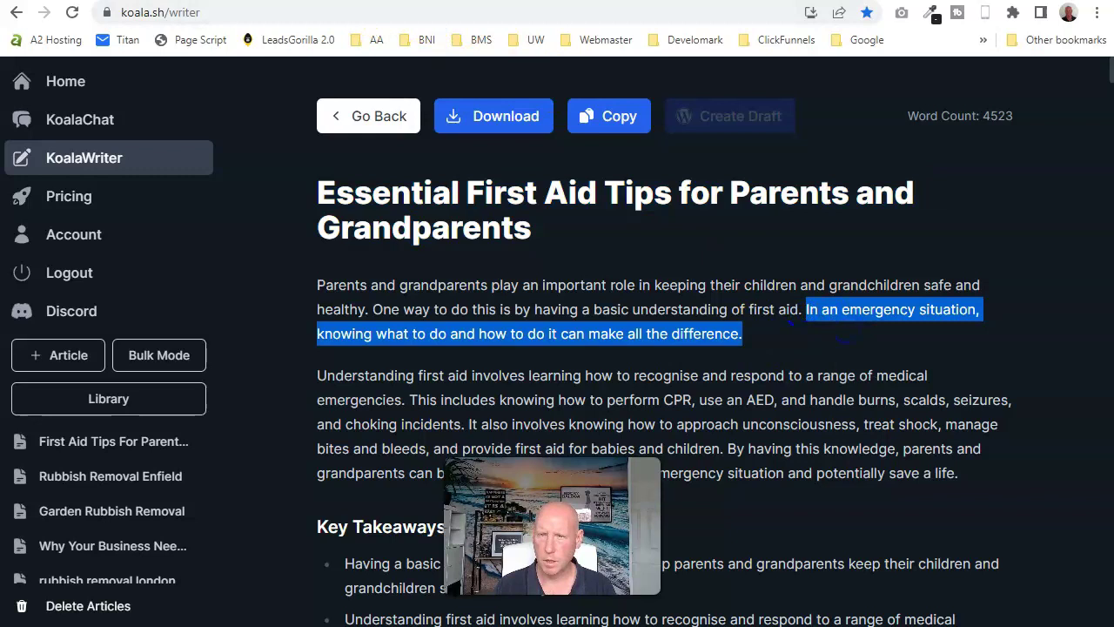
Return to the WordPress post and paste the copied sentence as its Yoast meta description.
left_click(833, 2)
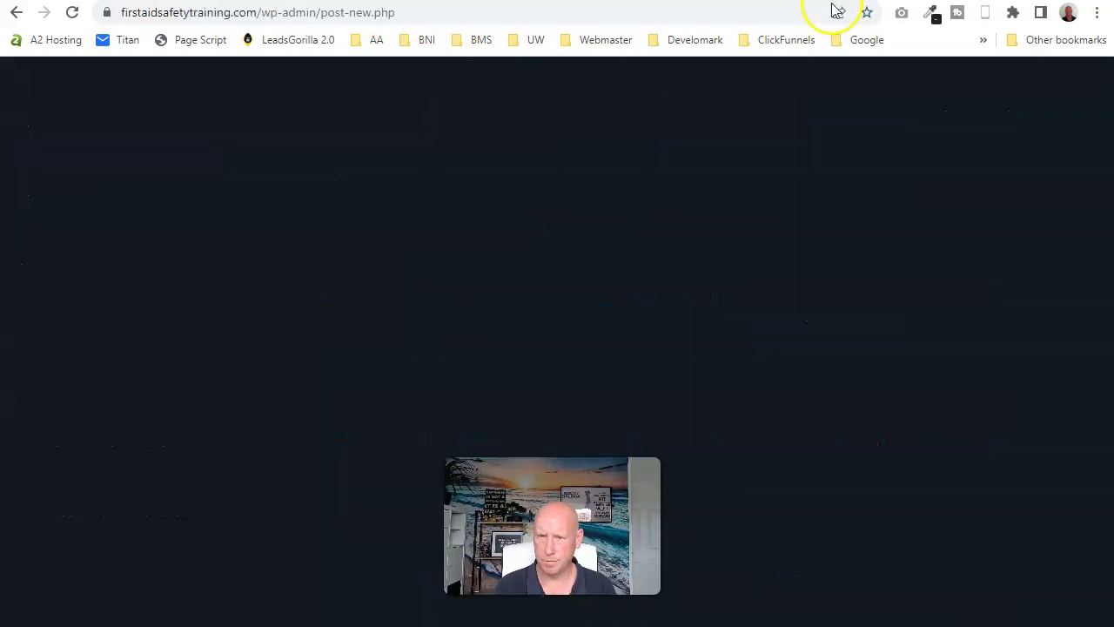
scroll(249, 487, "down", 4)
left_click(113, 292)
right_click(113, 293)
left_click(141, 427)
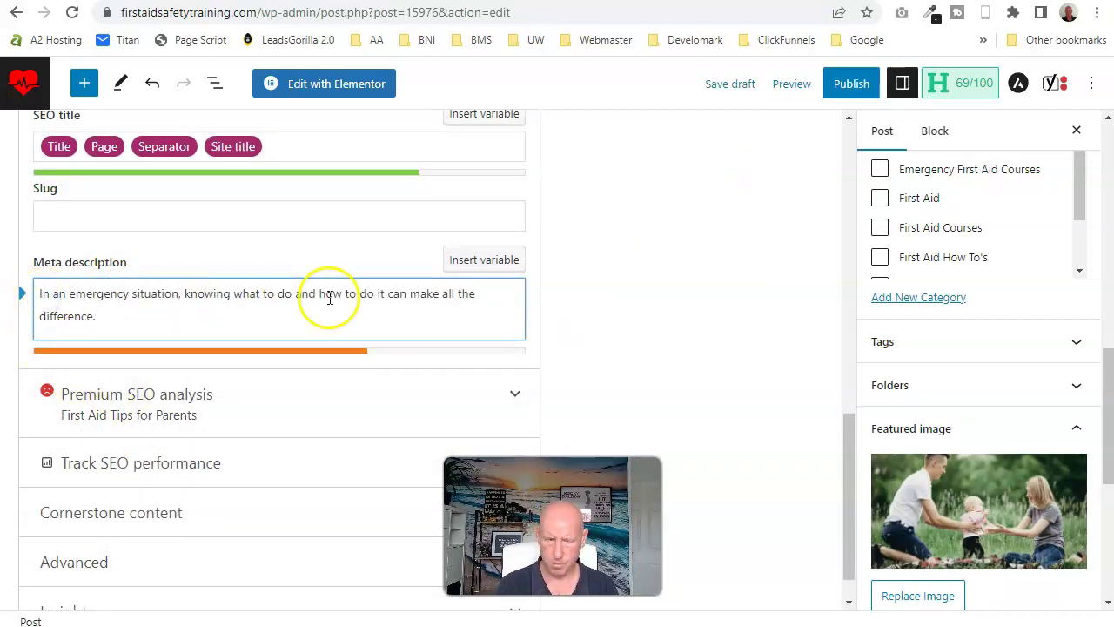
scroll(355, 275, "up", 2)
scroll(281, 304, "up", 2)
scroll(206, 288, "down", 2)
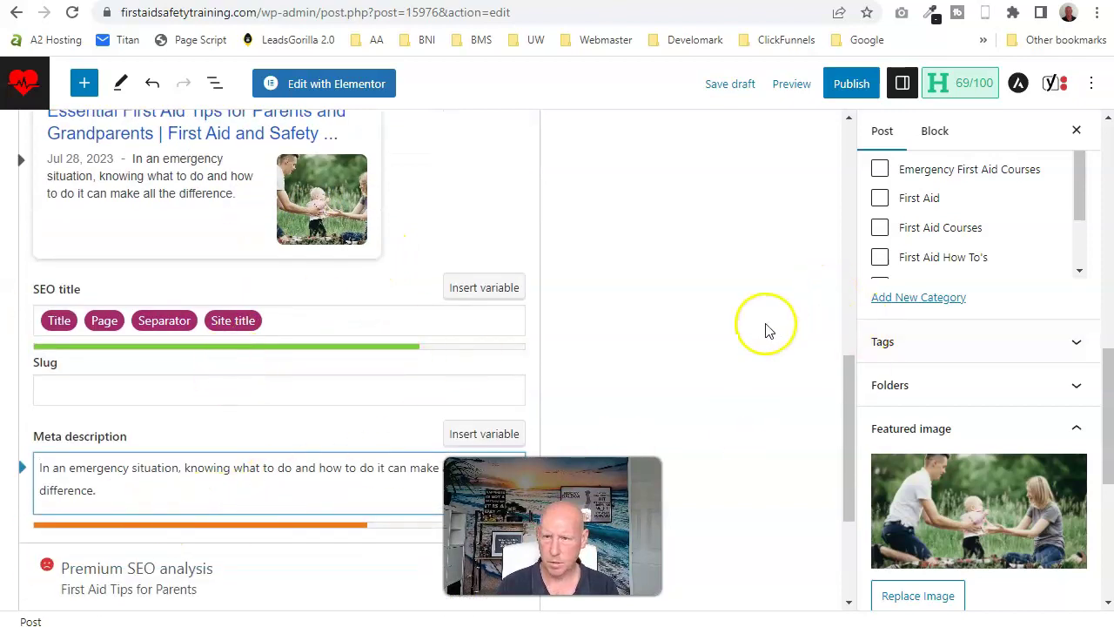
Switch to KoalaWriter and copy the whole article body, from the first paragraph below the title to the last answer.
scroll(766, 326, "up", 5)
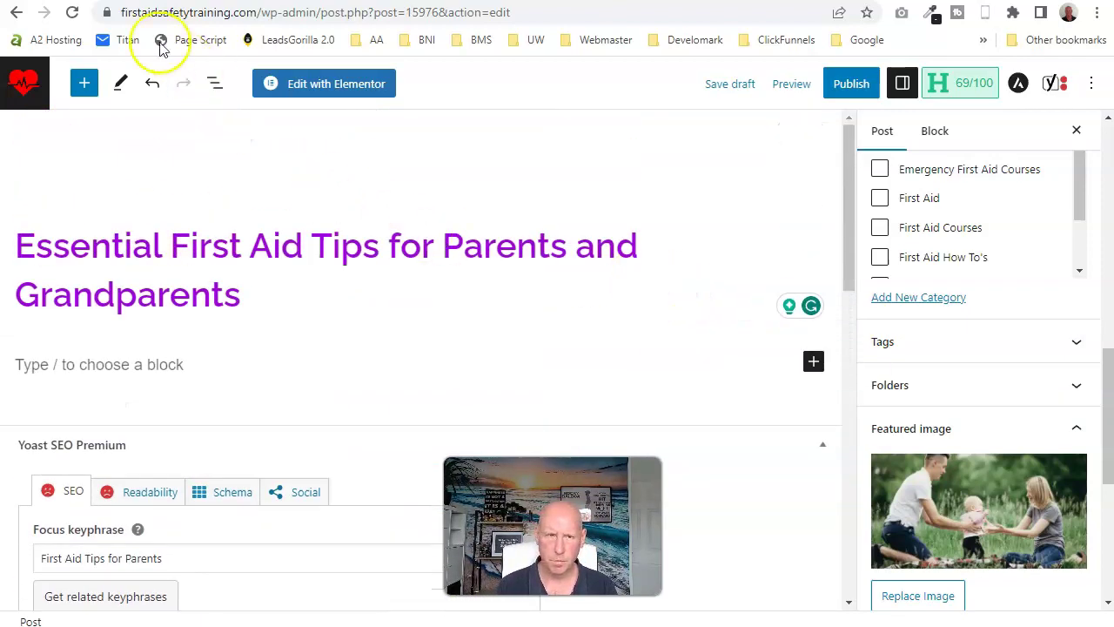
key("ctrl+Tab")
left_click(349, 286)
left_click_drag(318, 288, 803, 607)
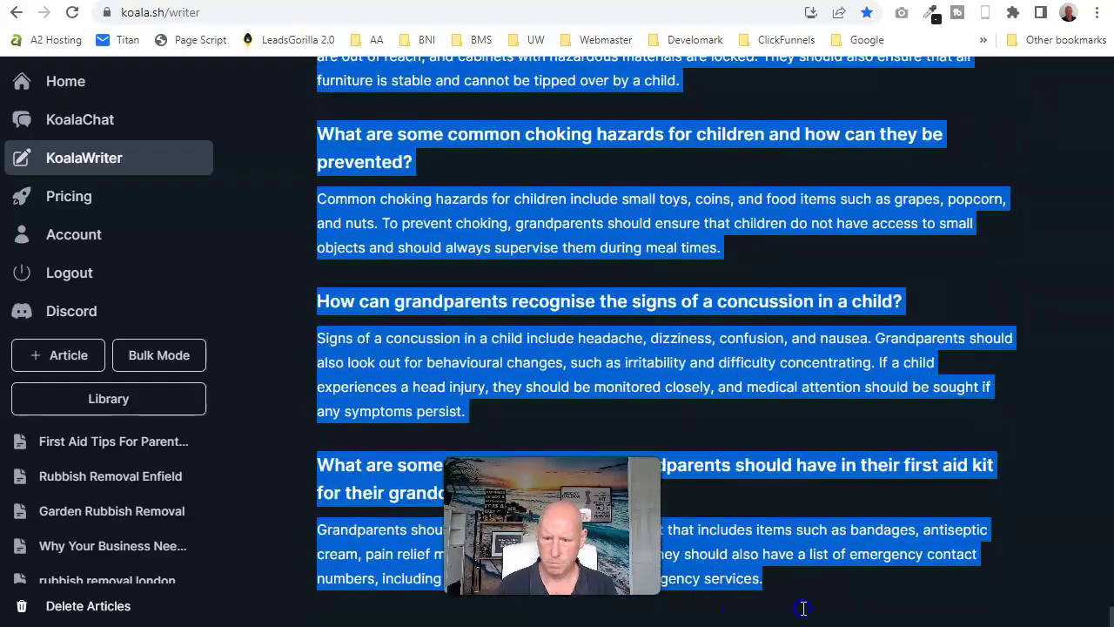
right_click(786, 555)
left_click(823, 395)
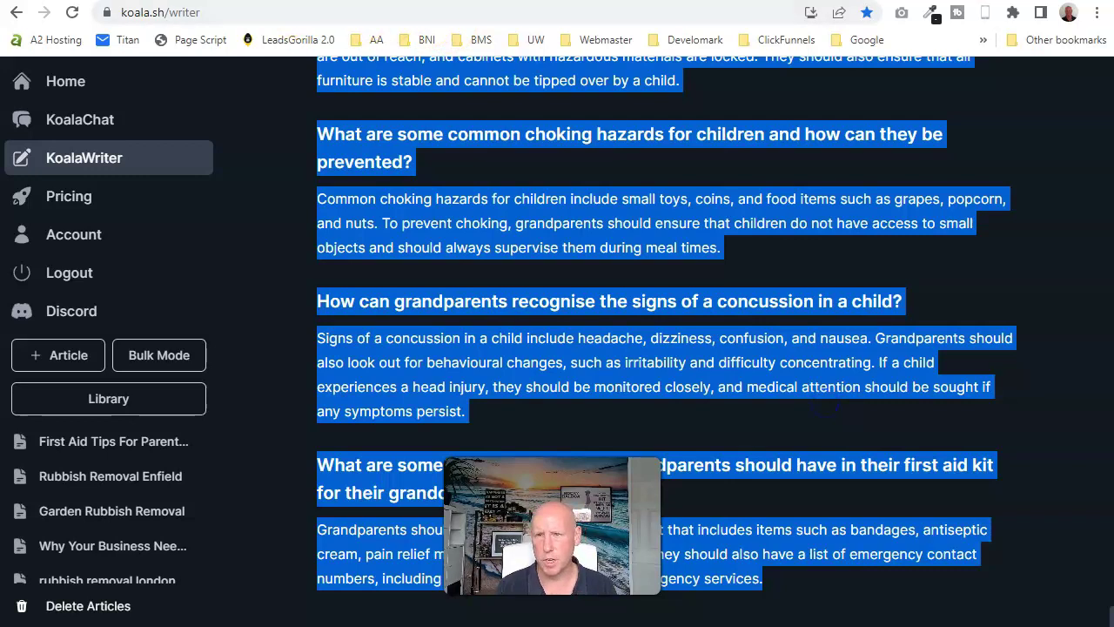
Return to the WordPress post and paste the copied article into the empty block below the title.
key("ctrl+Tab")
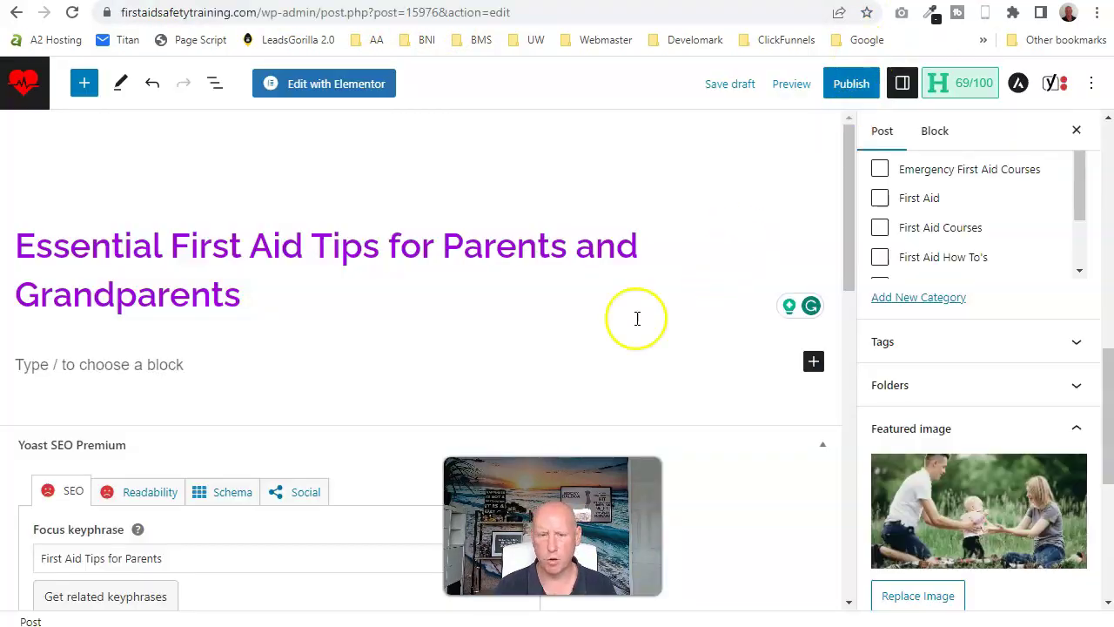
right_click(135, 363)
left_click(168, 505)
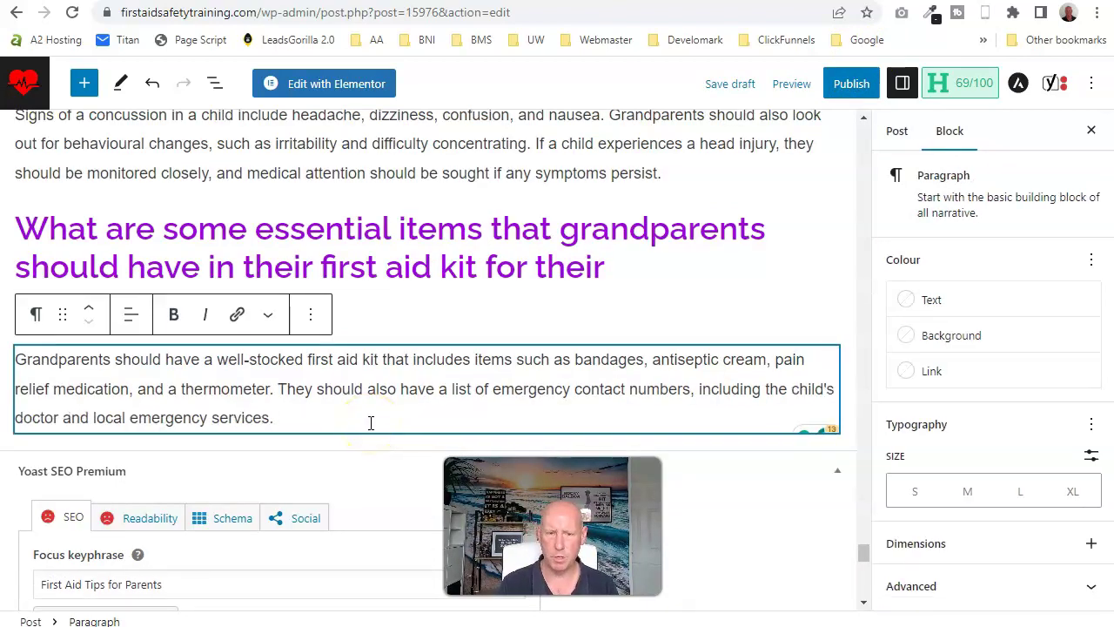
scroll(365, 409, "down", 9)
scroll(766, 401, "up", 4)
scroll(777, 424, "up", 3)
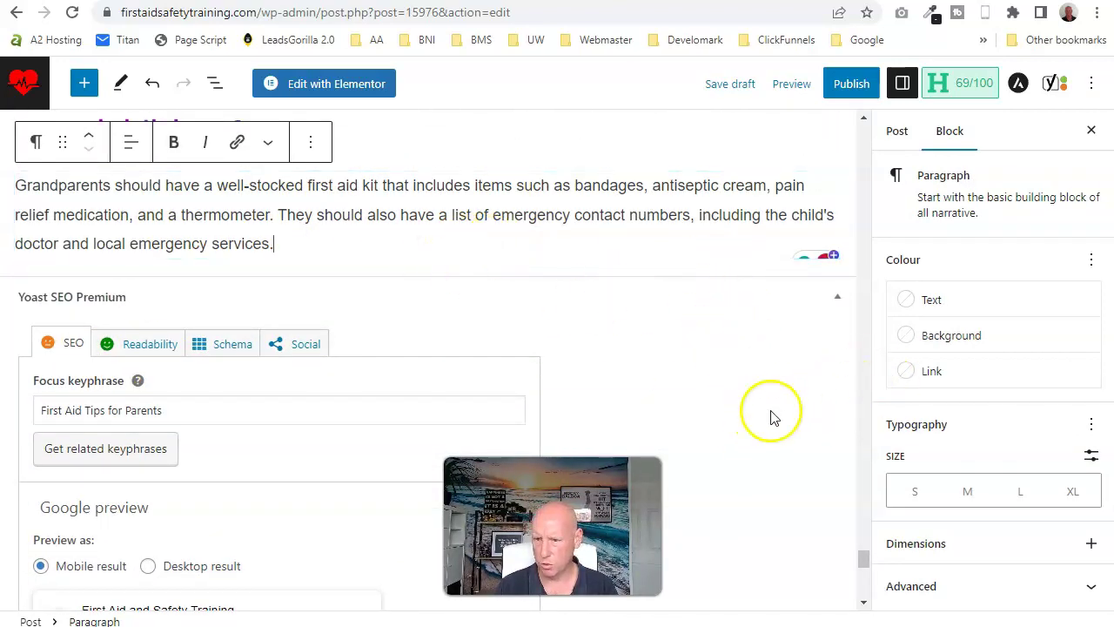
Assign the post to the categories First Aid and First Aid How To's.
left_click(901, 135)
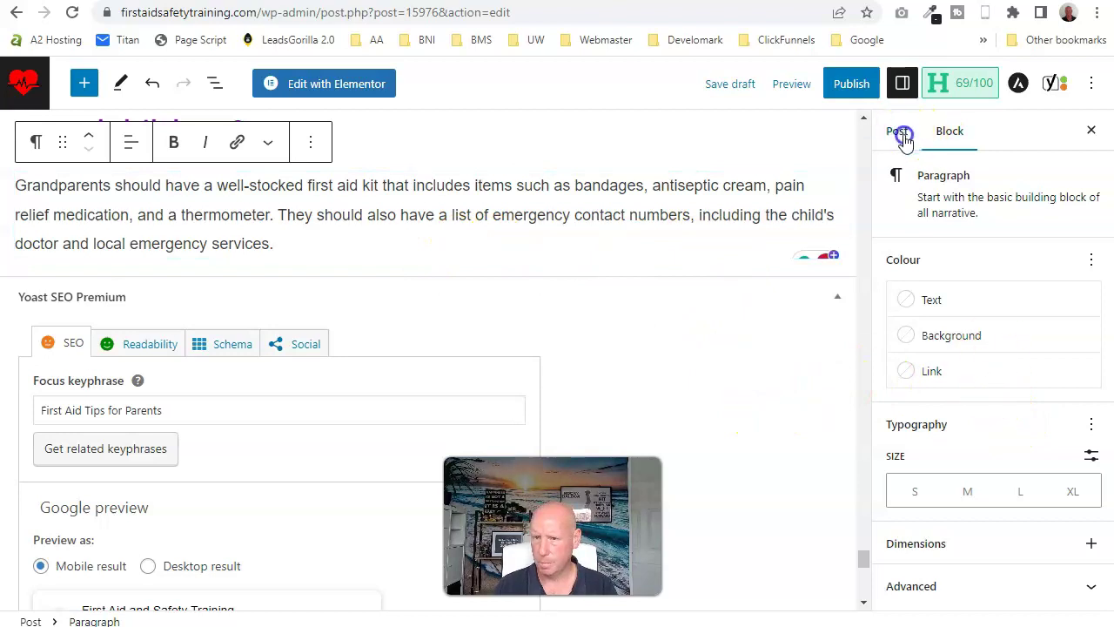
scroll(1019, 355, "down", 5)
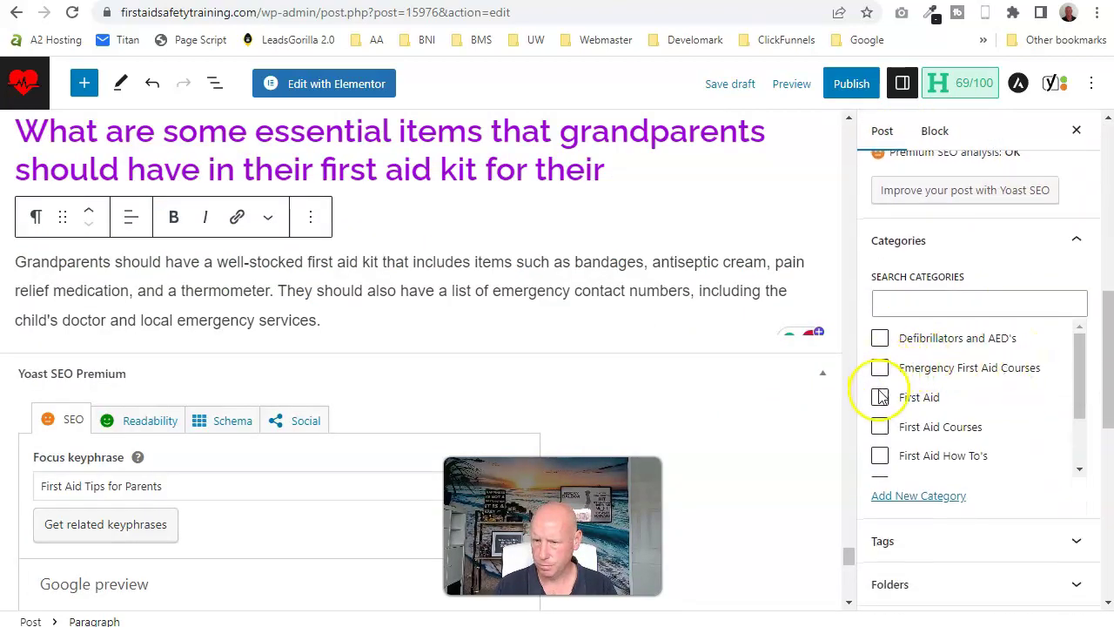
left_click(880, 397)
left_click(880, 455)
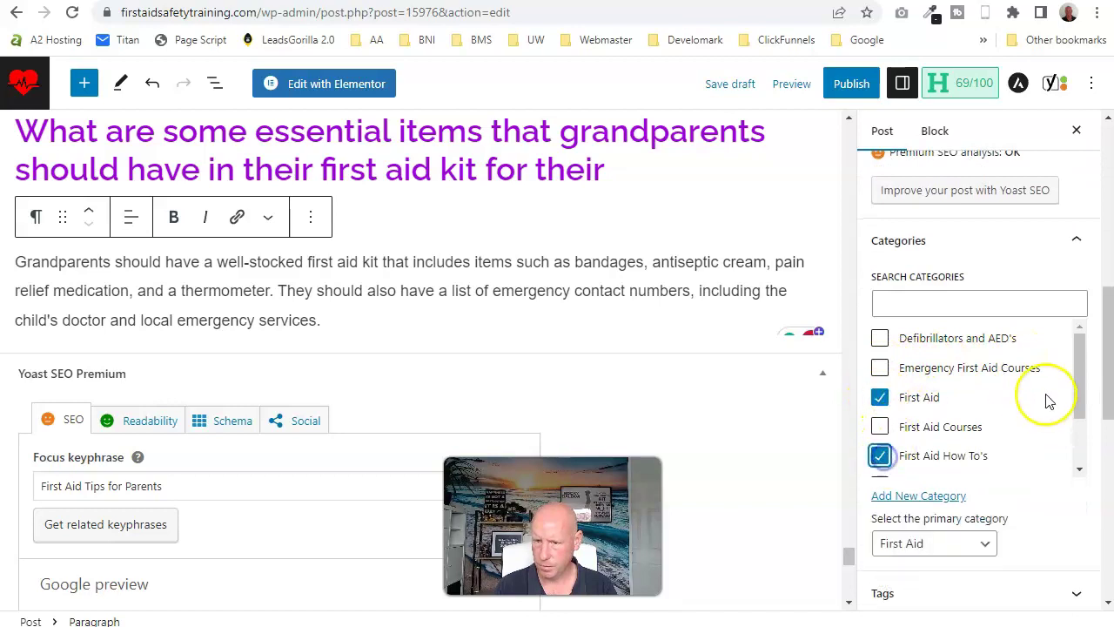
Set the post's publish date to July 29, 2023.
scroll(940, 398, "up", 5)
scroll(966, 360, "up", 2)
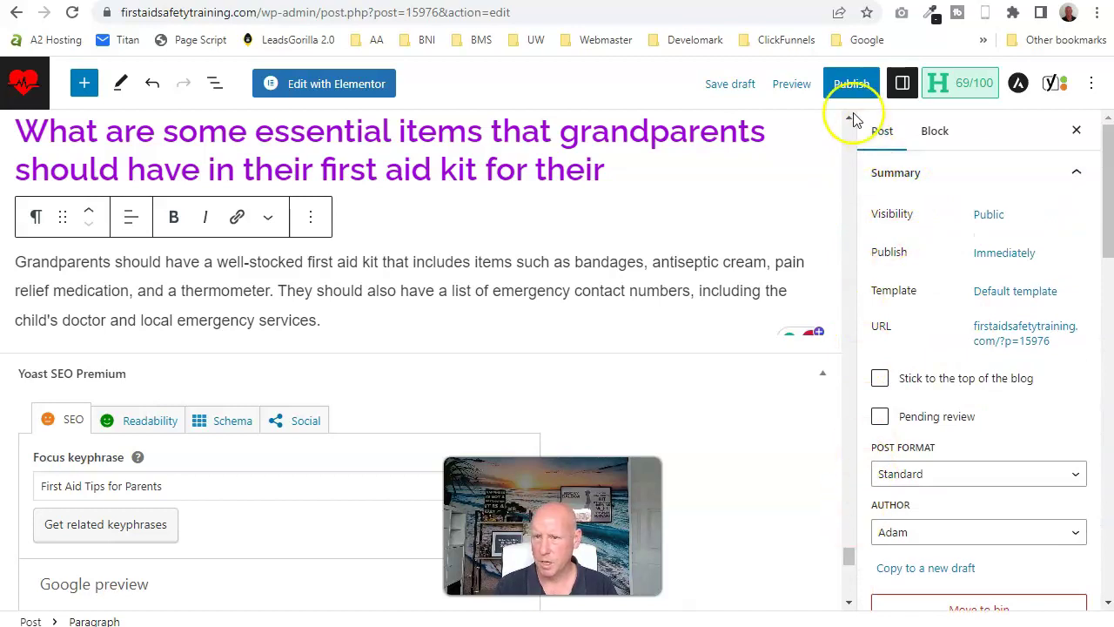
left_click(999, 258)
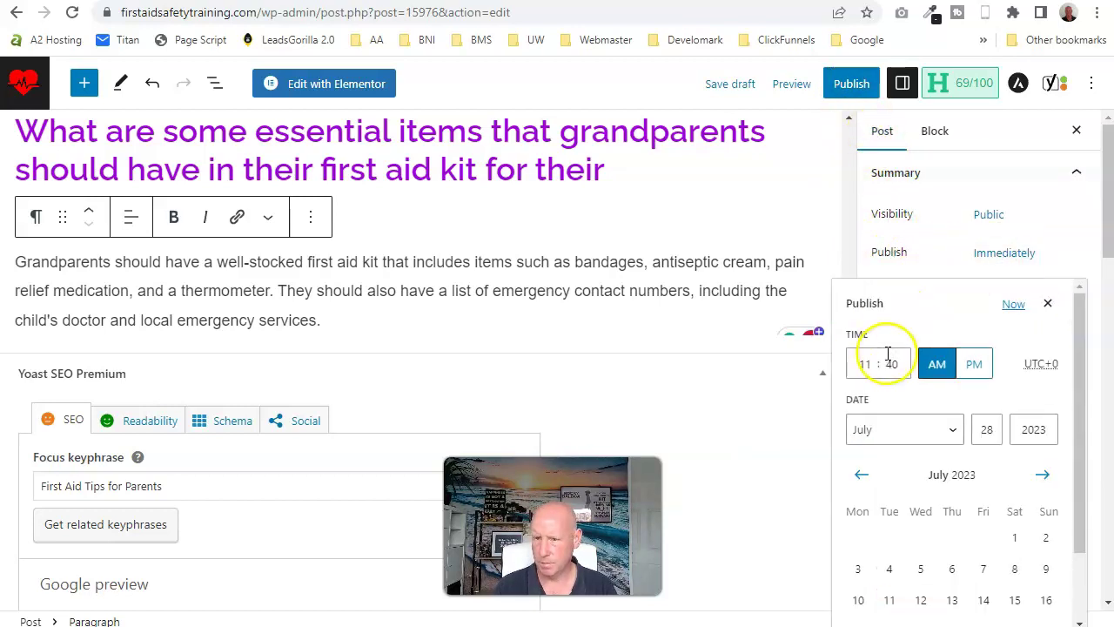
left_click(989, 431)
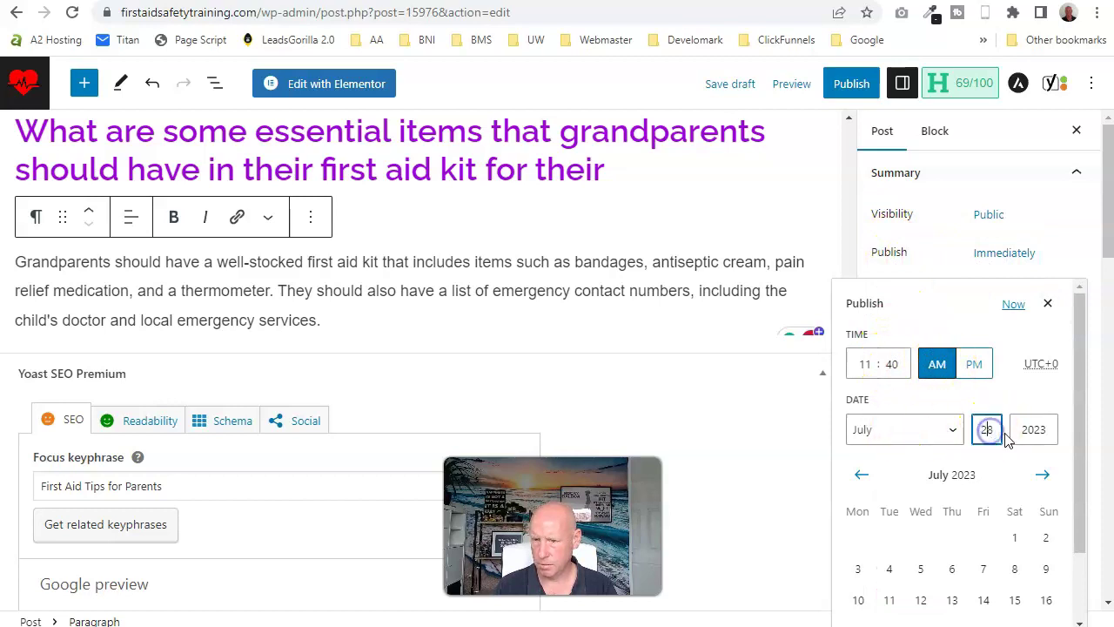
key("BackSpace")
type("9")
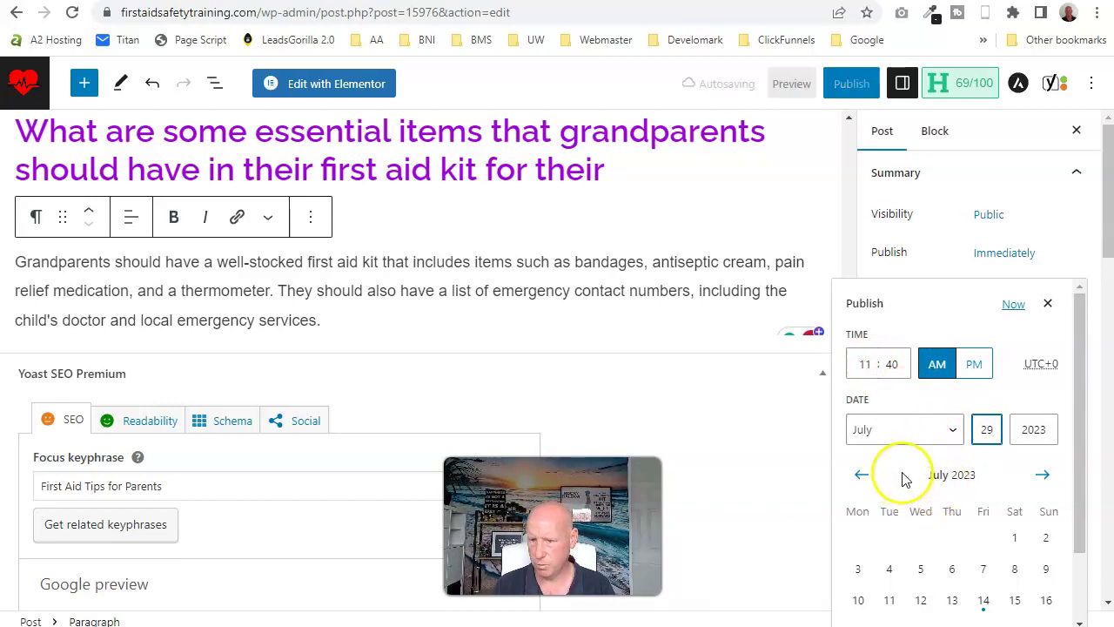
scroll(914, 483, "down", 1)
left_click(1015, 575)
scroll(980, 426, "up", 1)
scroll(1039, 410, "up", 1)
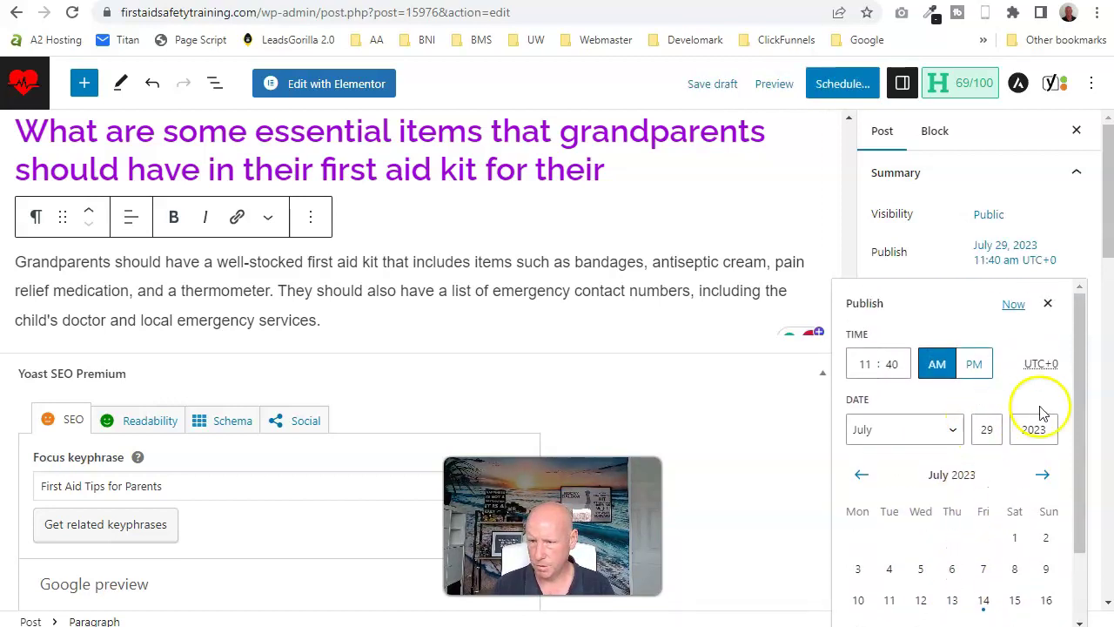
scroll(1056, 416, "down", 2)
scroll(1027, 435, "up", 1)
scroll(1014, 388, "up", 1)
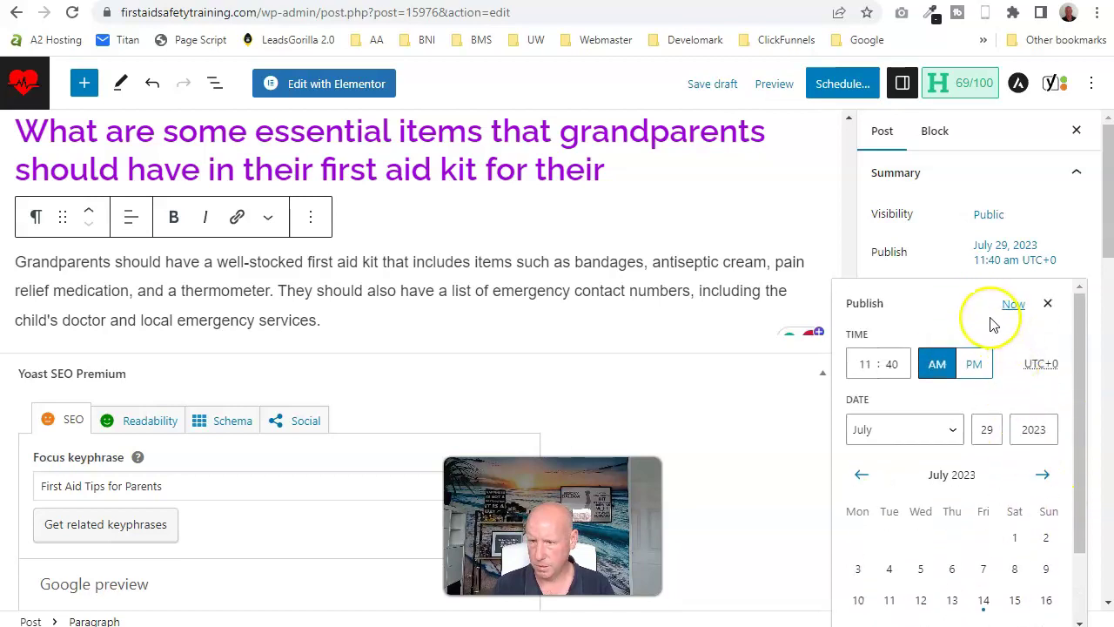
left_click(932, 273)
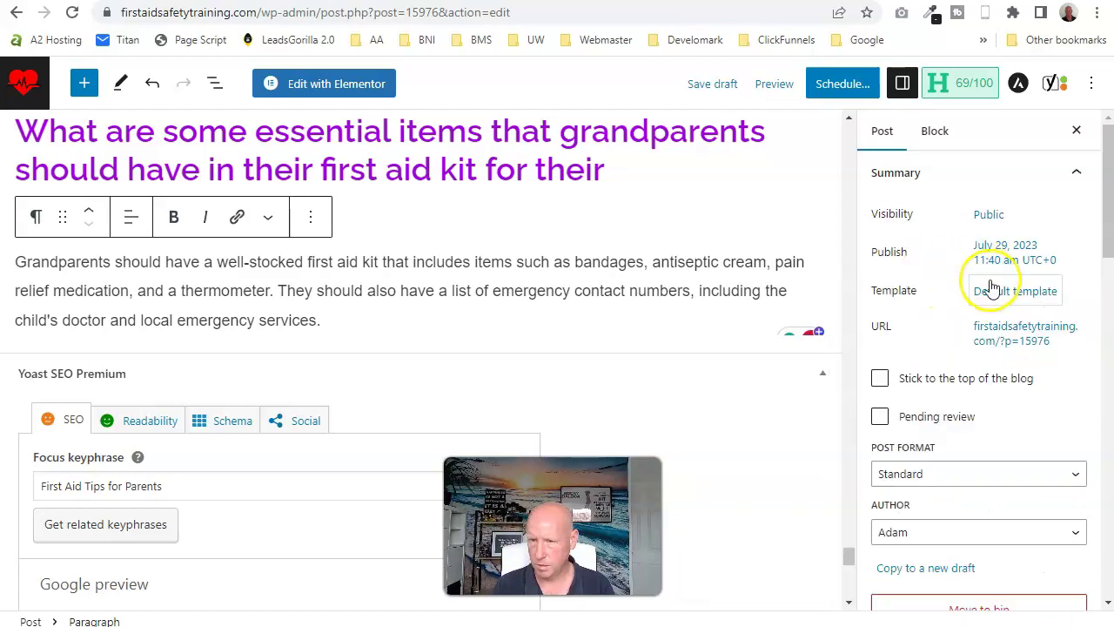
Schedule the post for publication and confirm the scheduling.
left_click(847, 95)
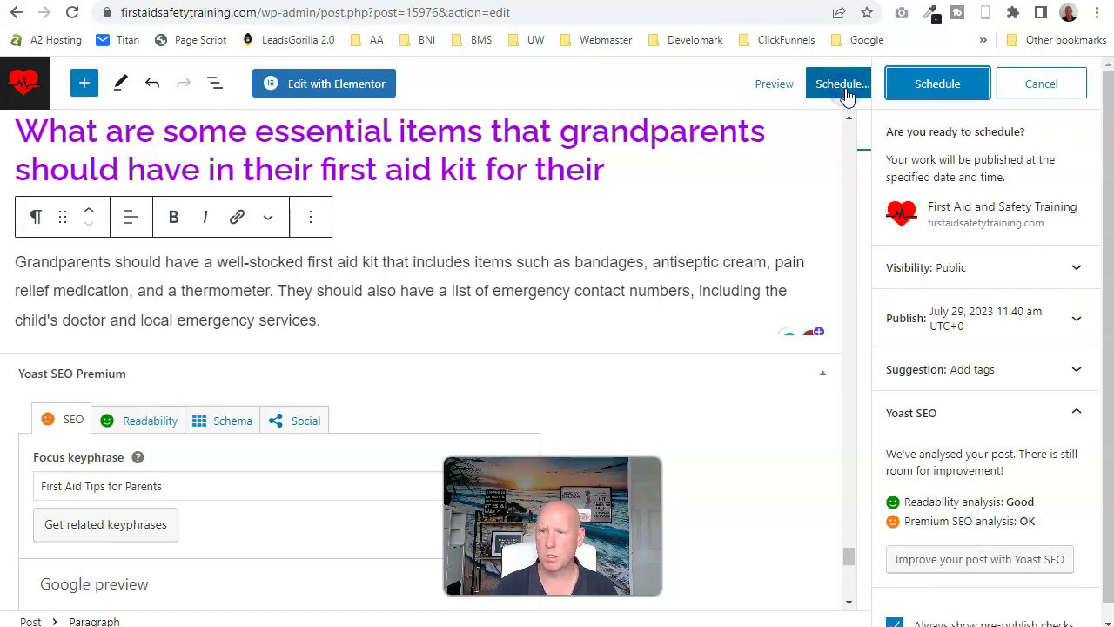
left_click(968, 85)
left_click(970, 286)
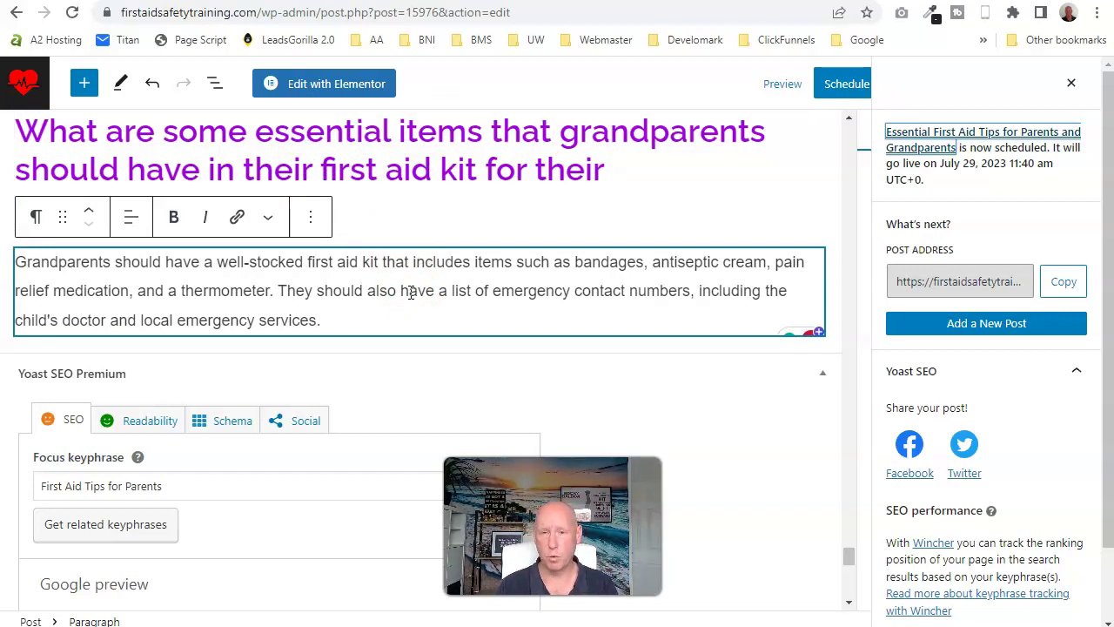
left_click(433, 228)
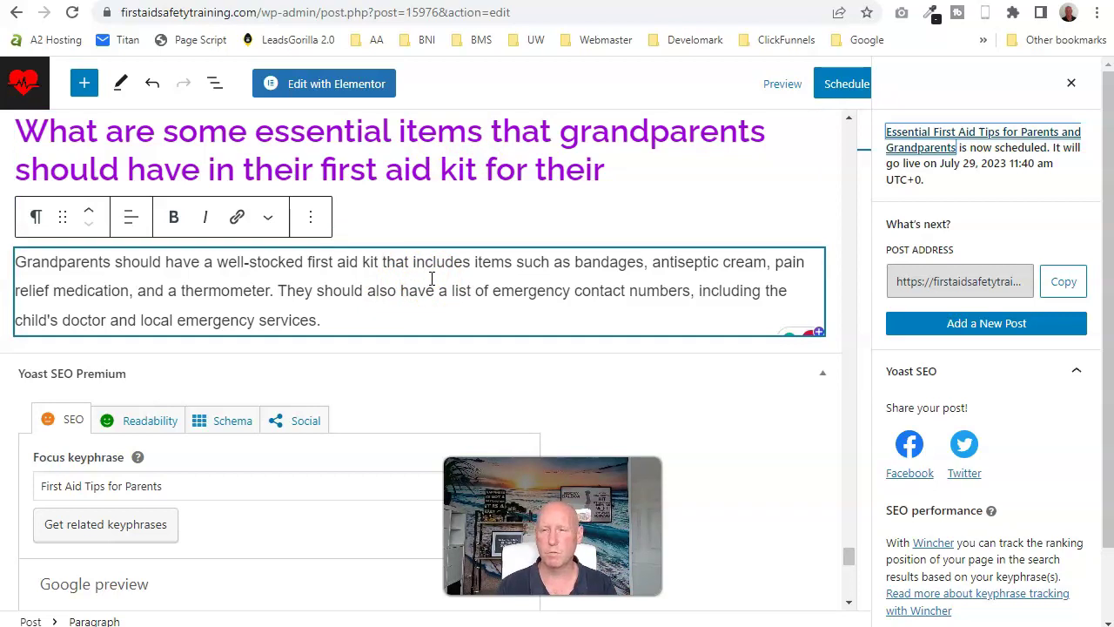
left_click(400, 285)
left_click(557, 106)
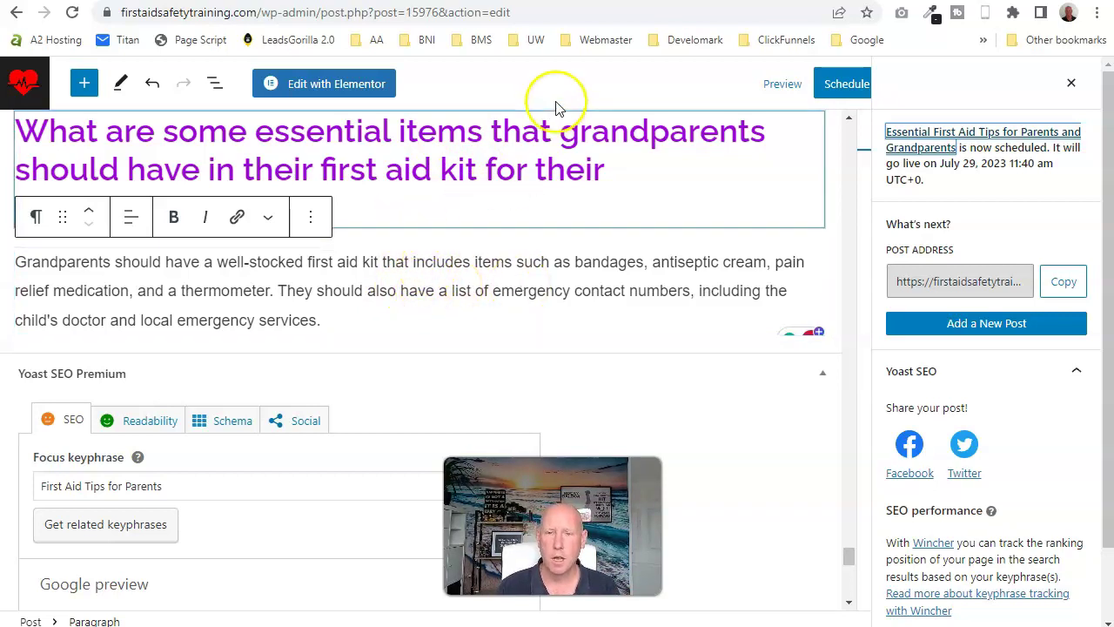
left_click(613, 80)
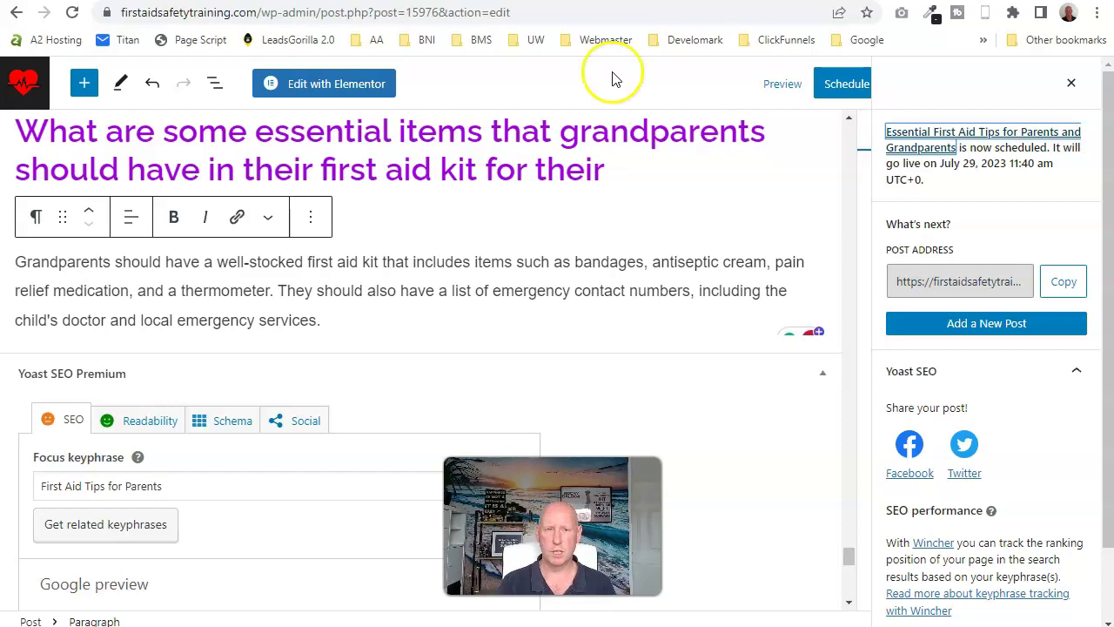